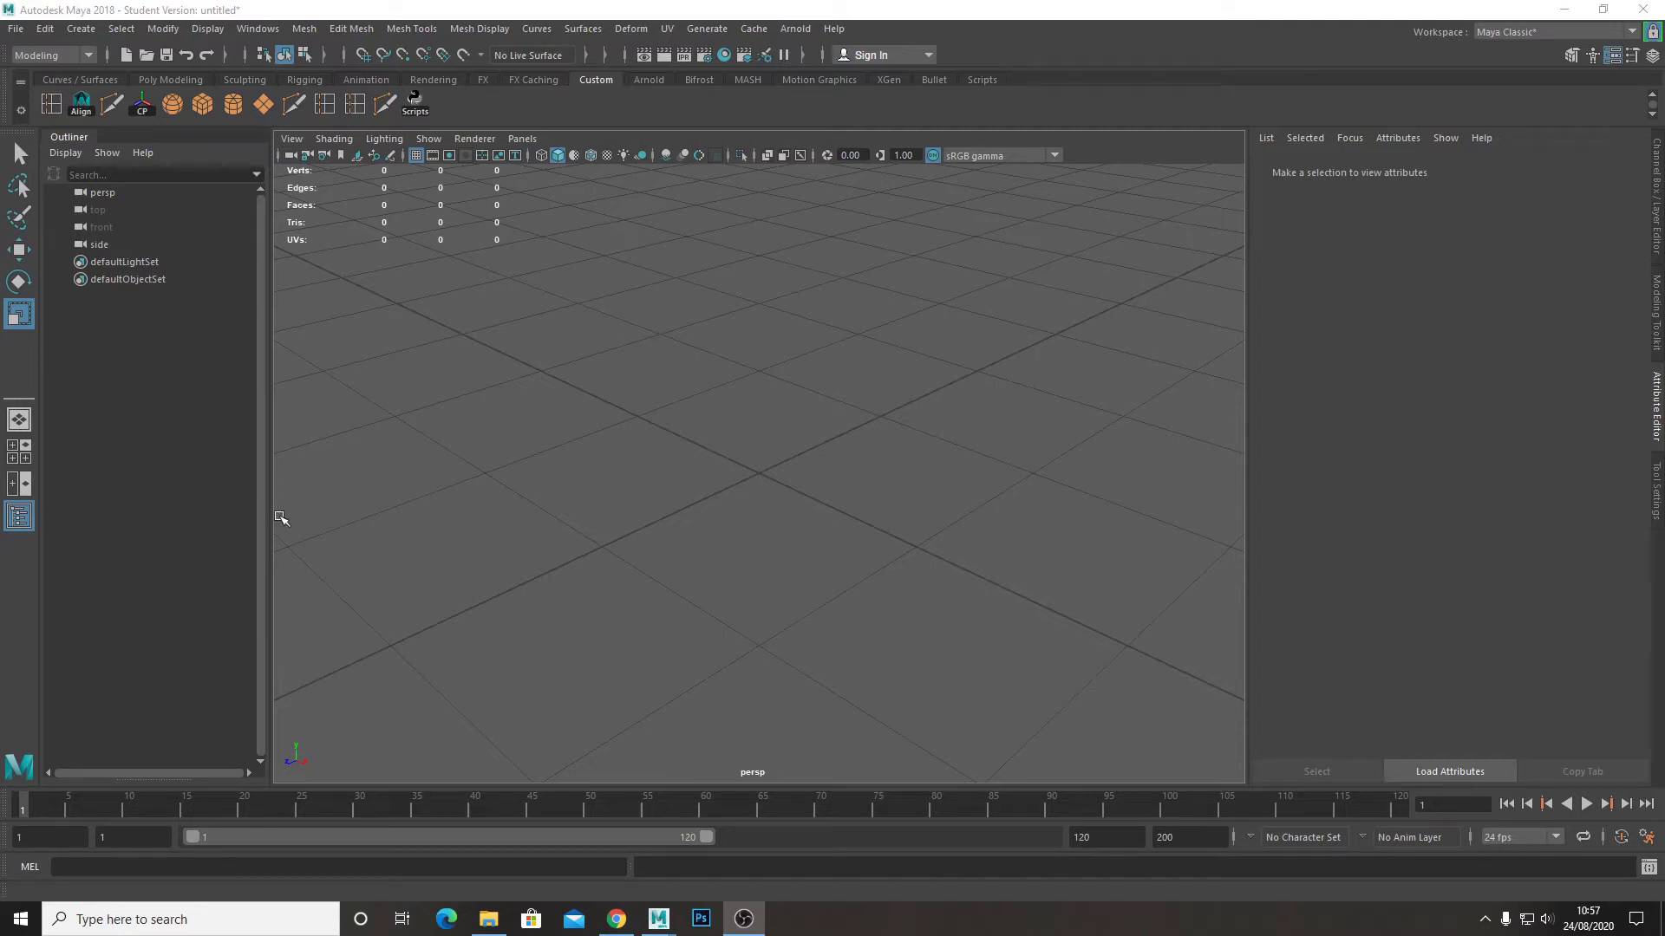
Hide the Outliner so that only the perspective view fills the workspace.
left_click(749, 546)
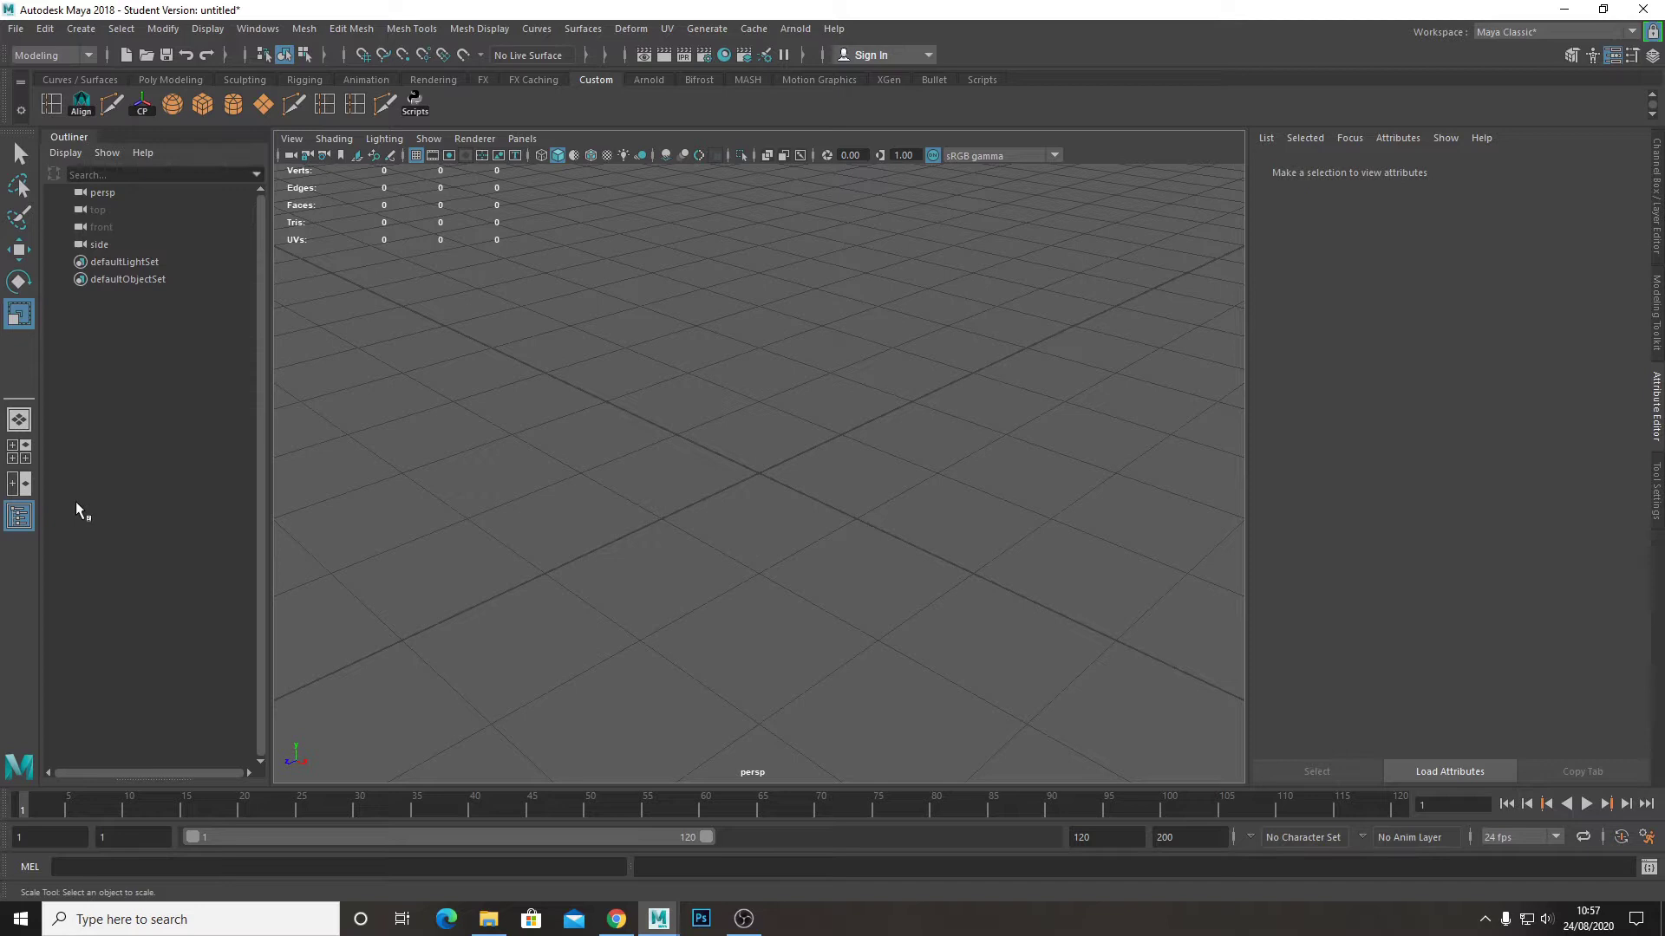
left_click(18, 518)
left_click(70, 142)
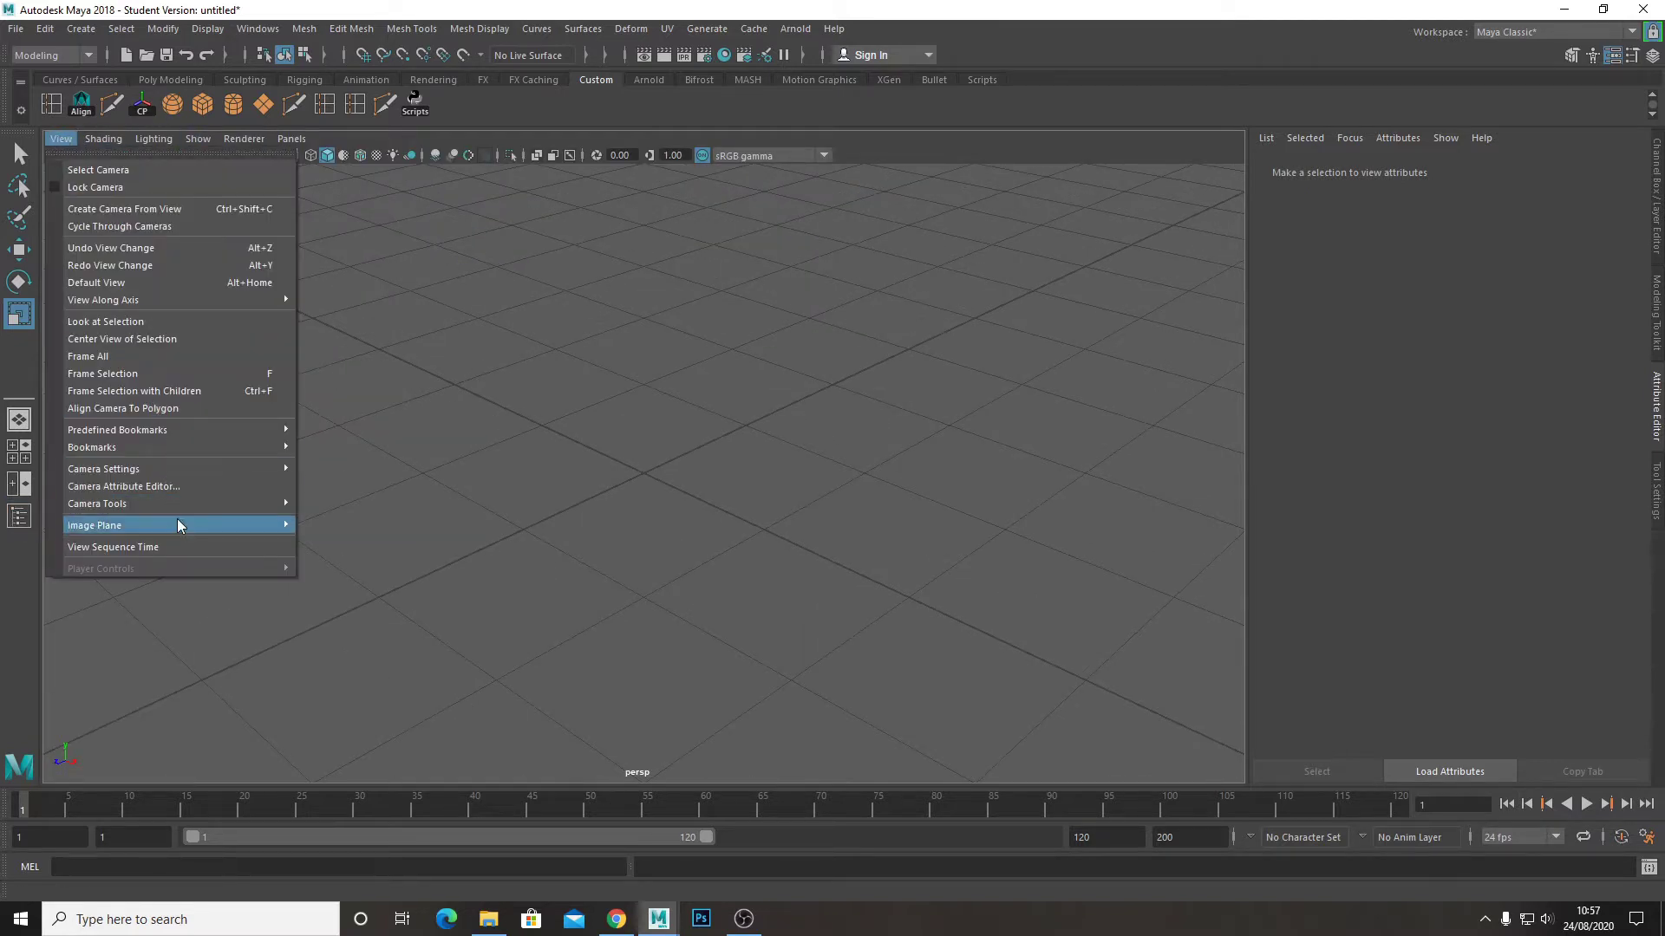
mouse_move(179, 522)
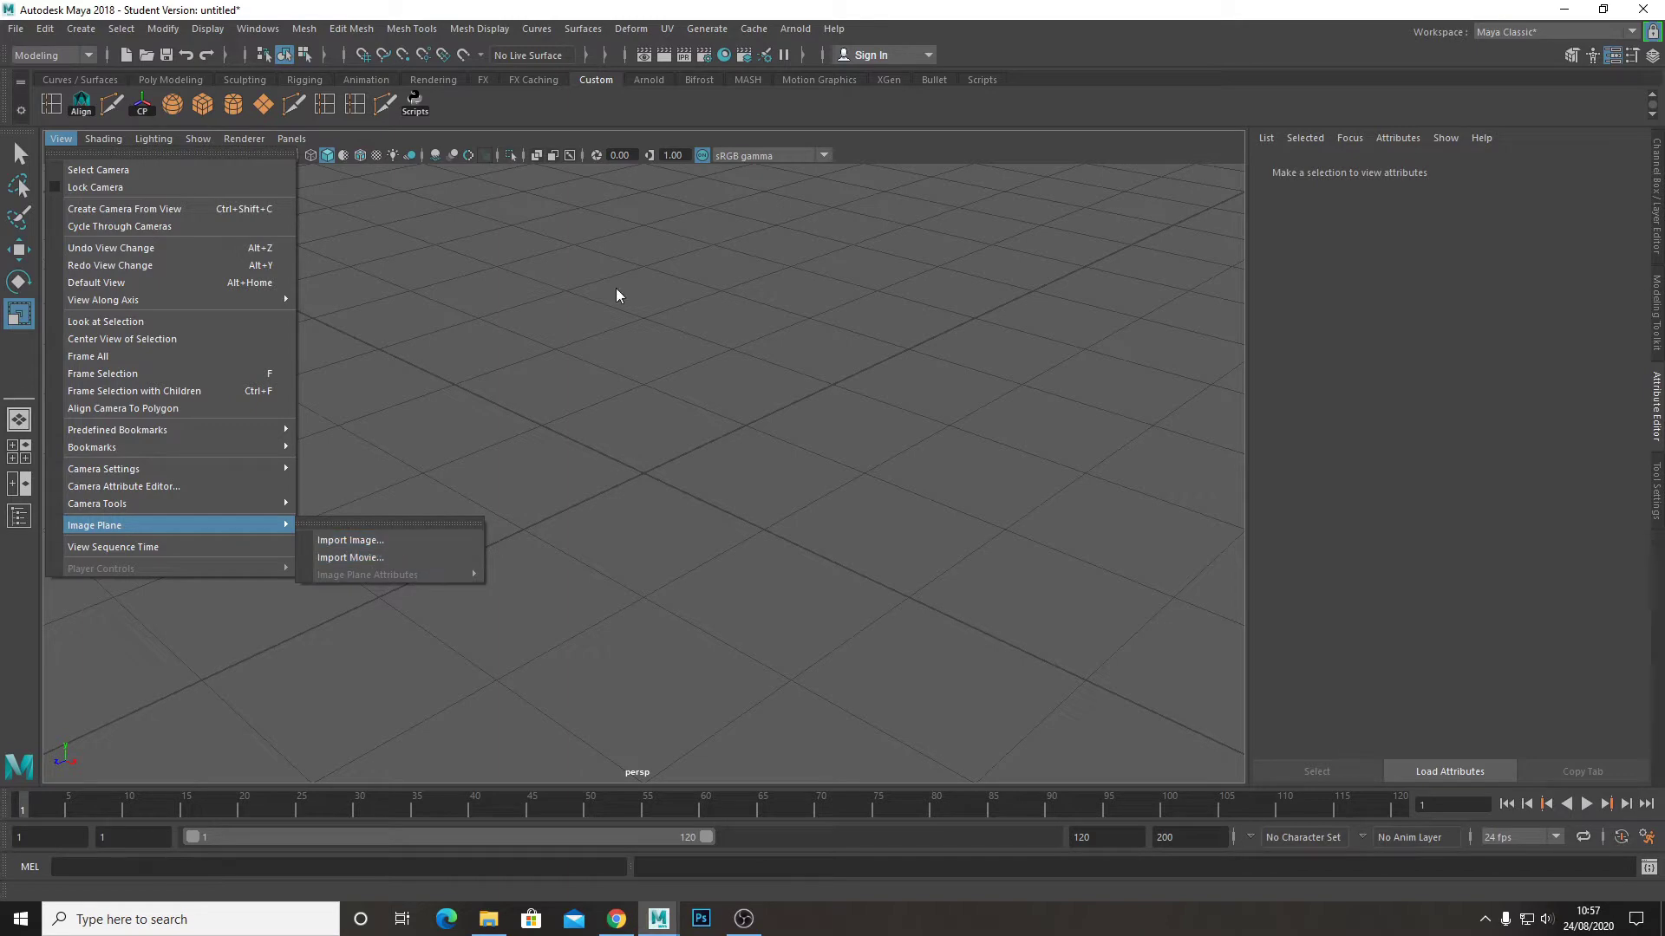
left_click(650, 345)
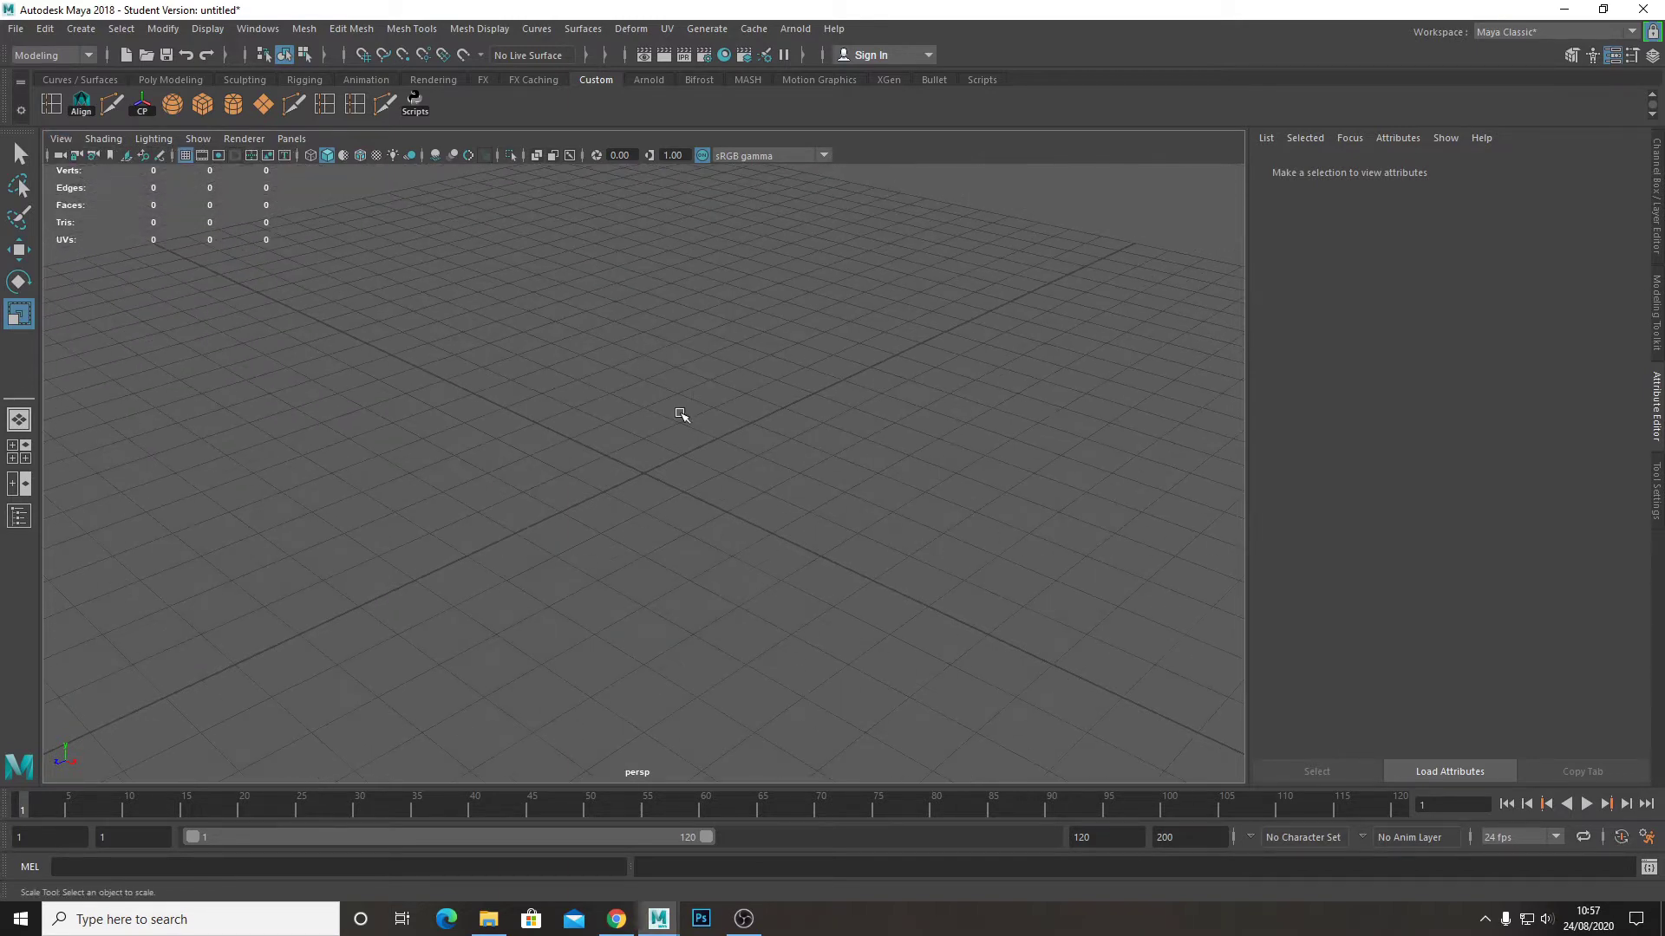
Show the four-view layout and maximize the side view.
right_click_drag(688, 420, 613, 363, "alt")
key("space")
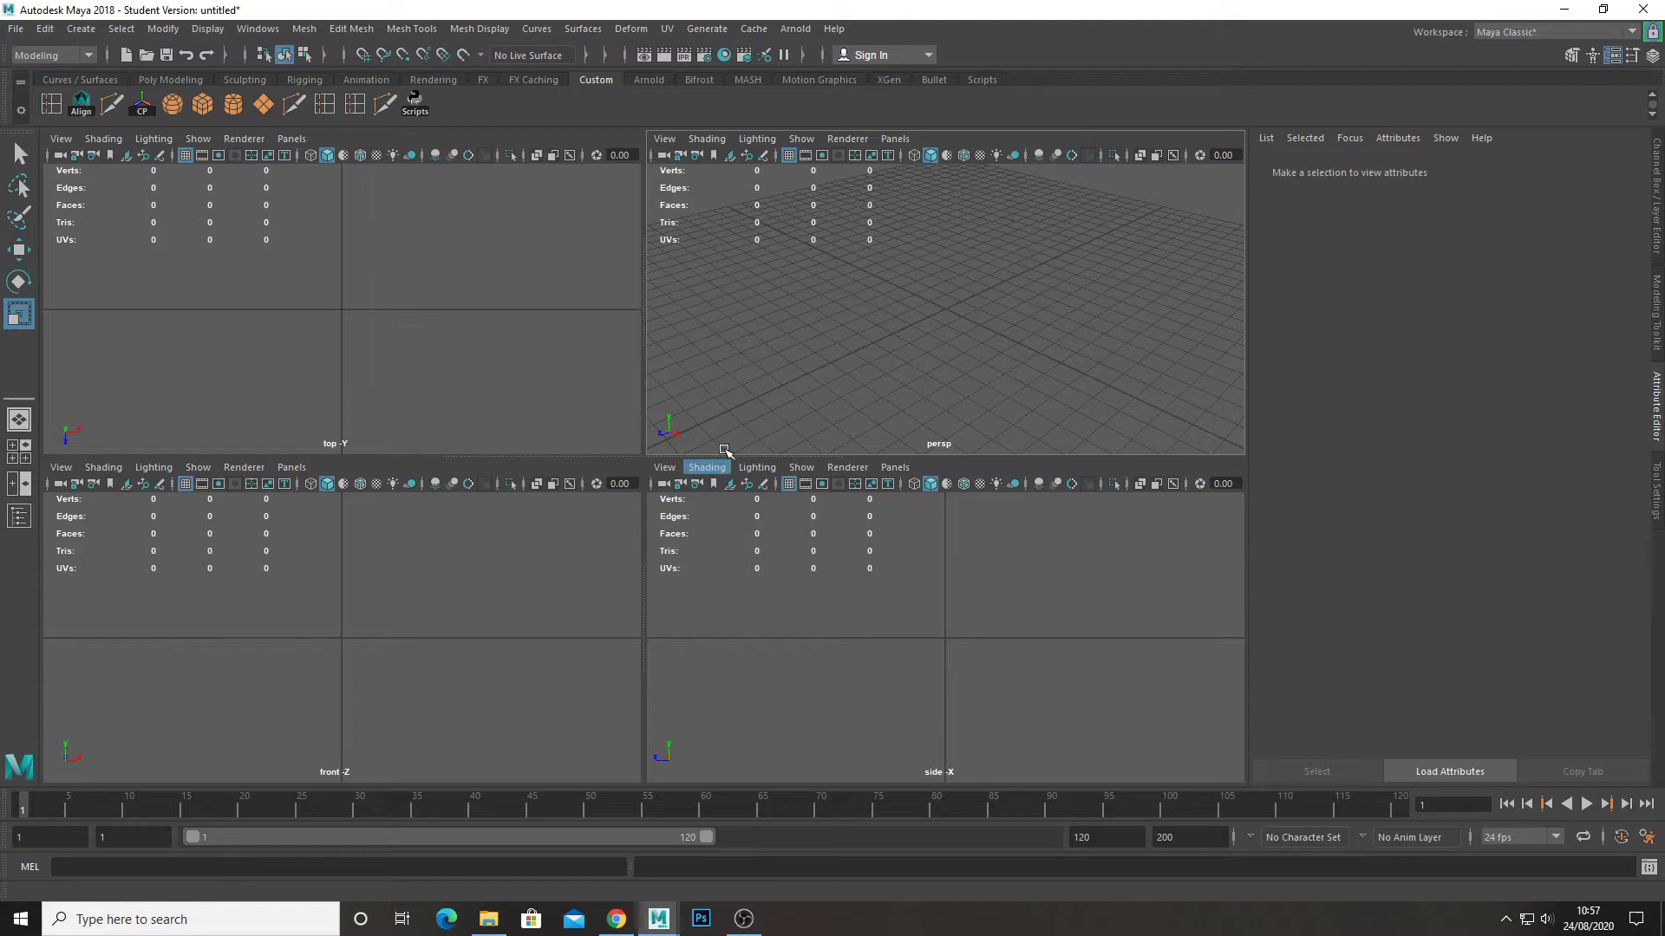
key("space")
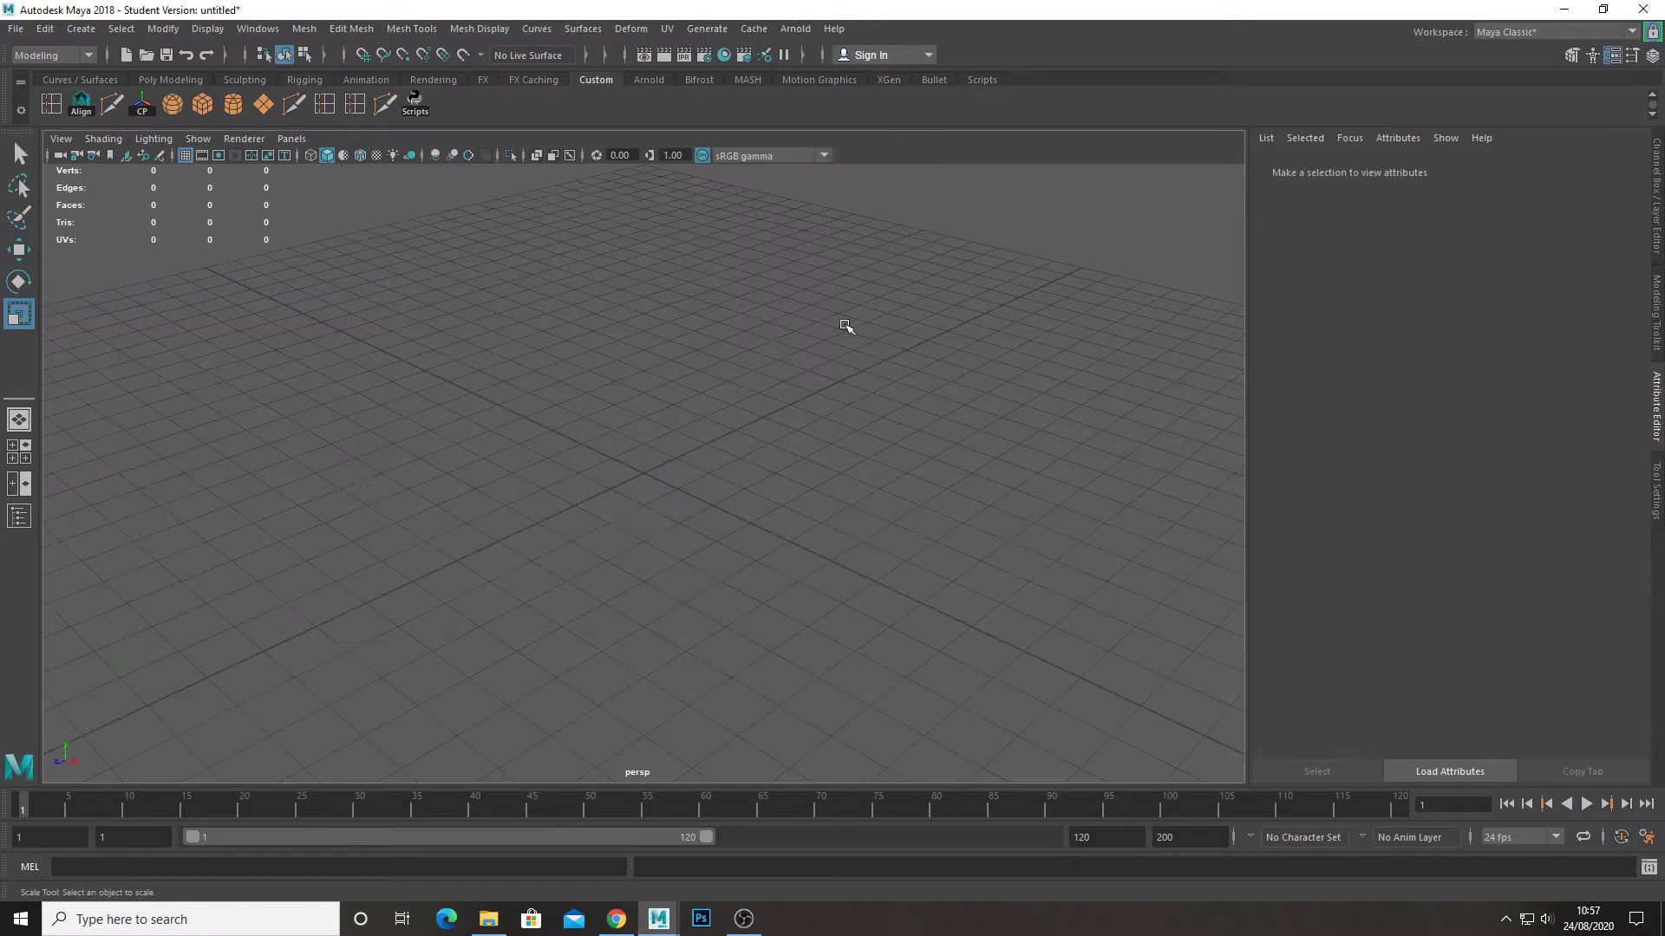
left_click(23, 450)
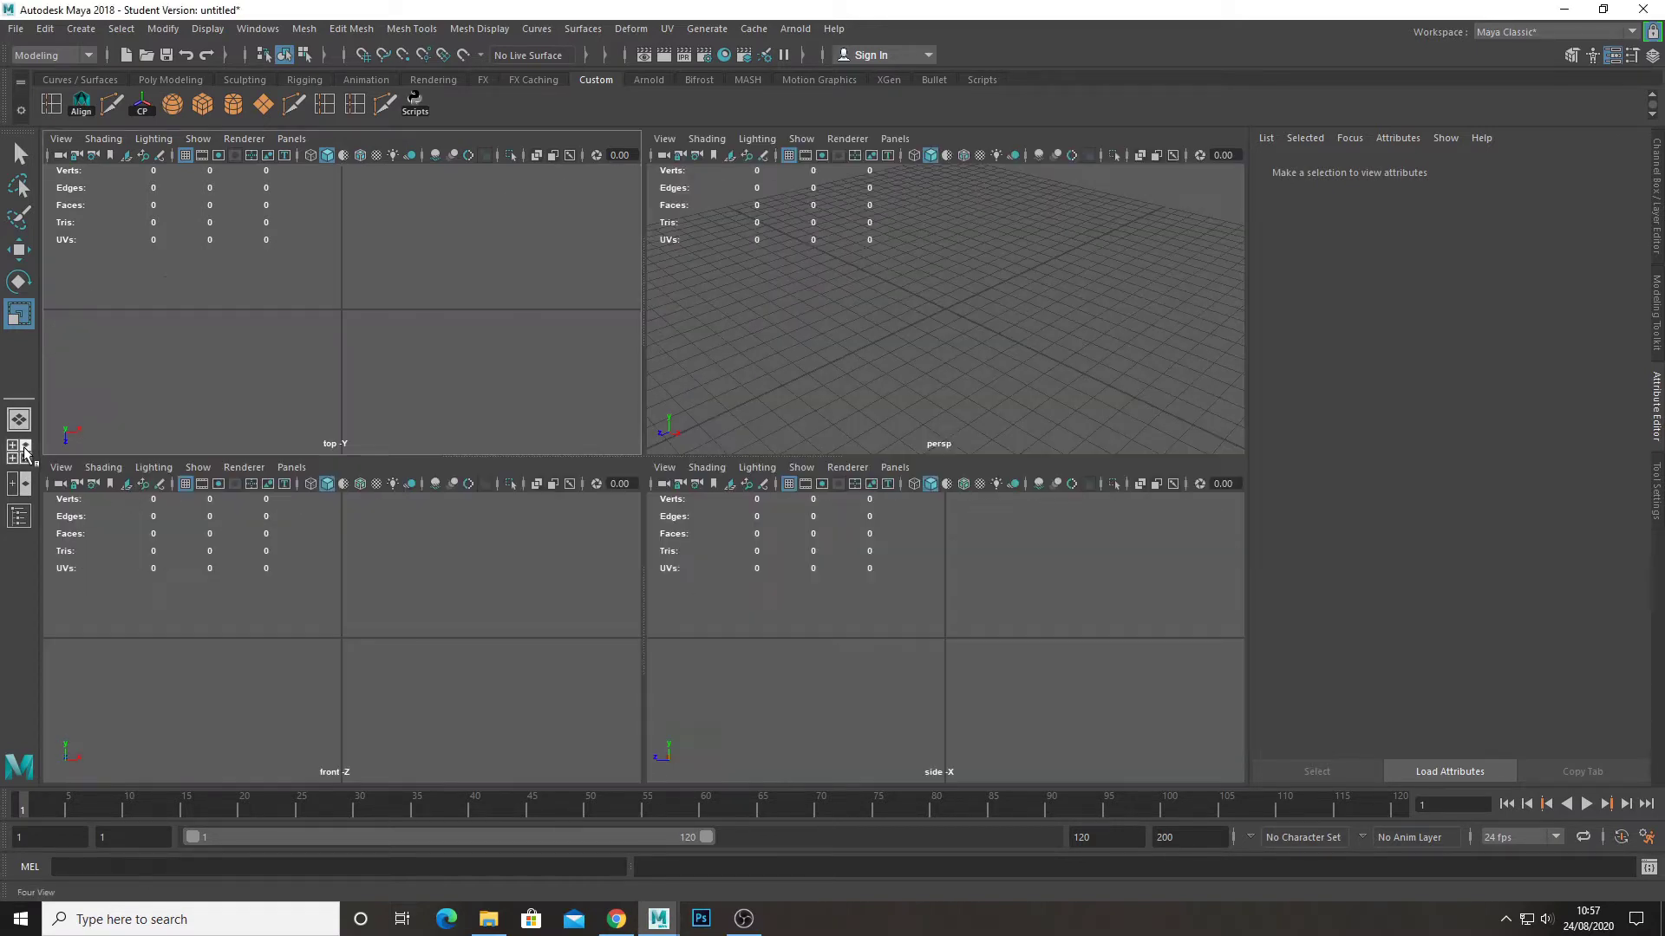
left_click(890, 641)
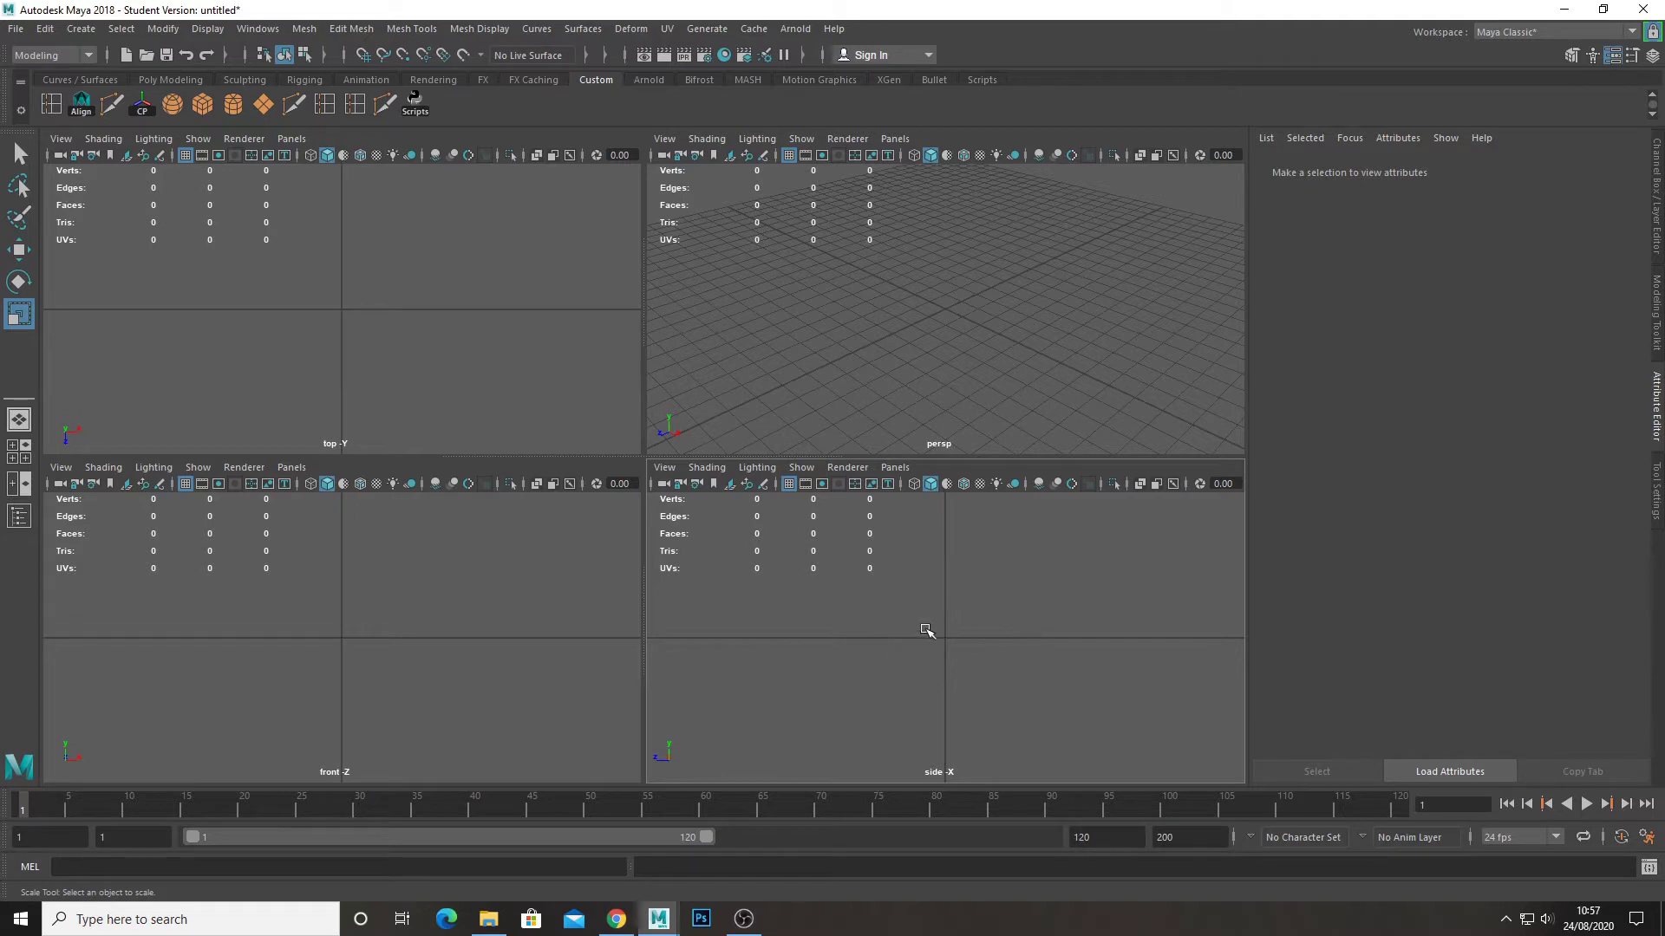
key("space")
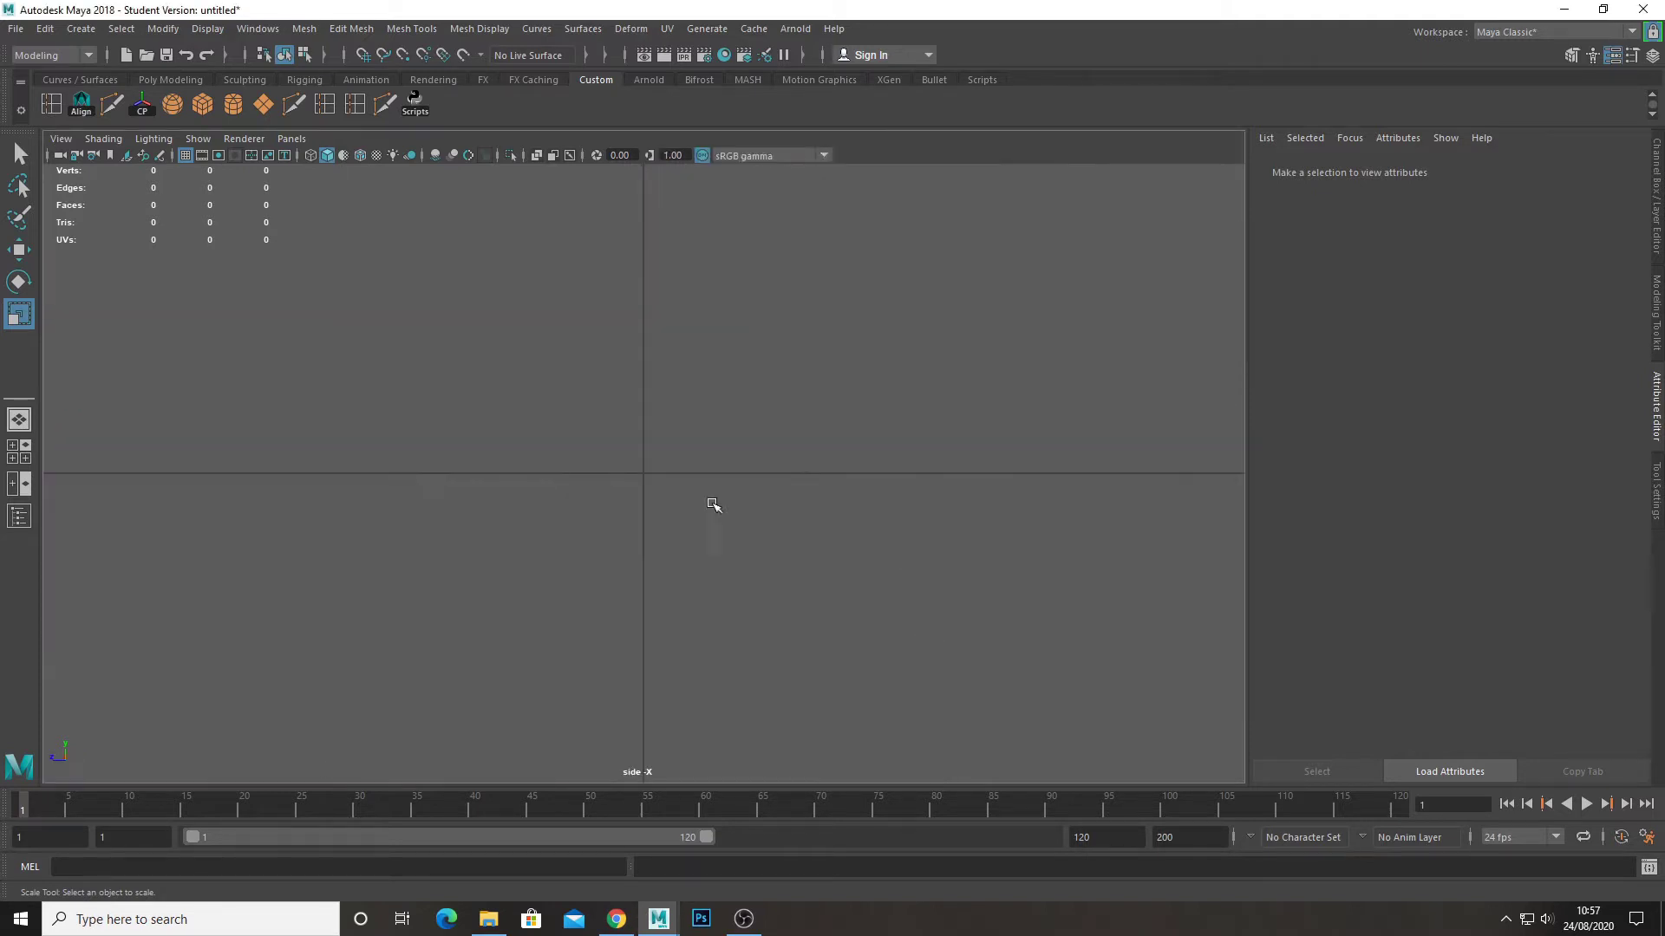
scroll(719, 472, "down", 5)
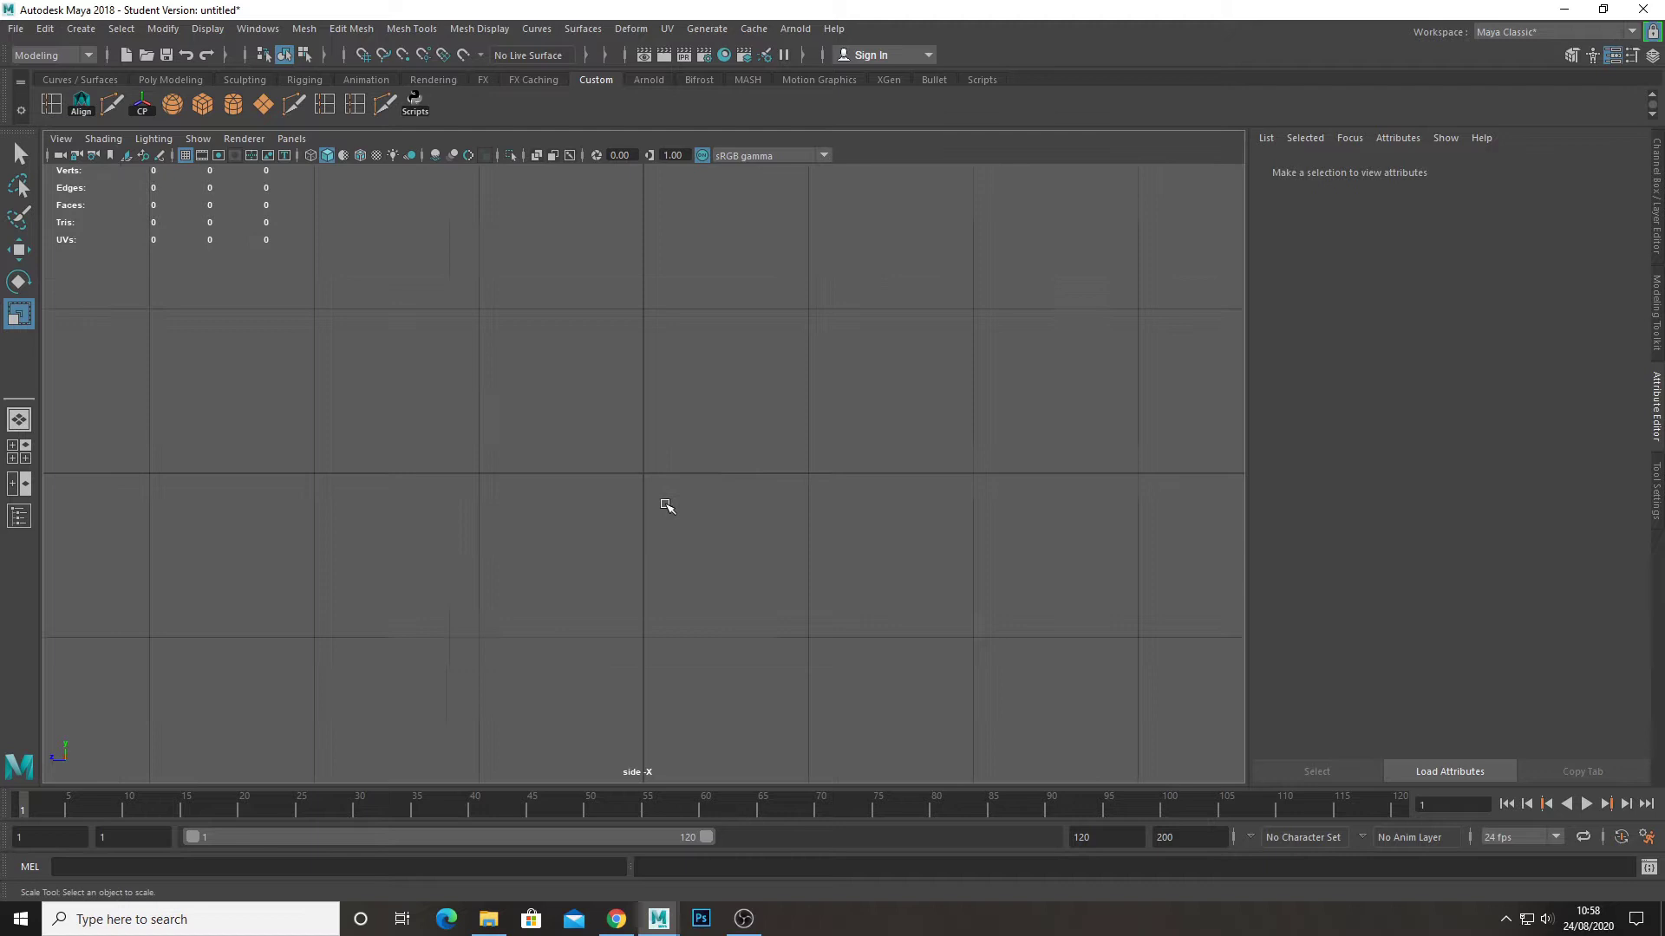
scroll(667, 505, "down", 1)
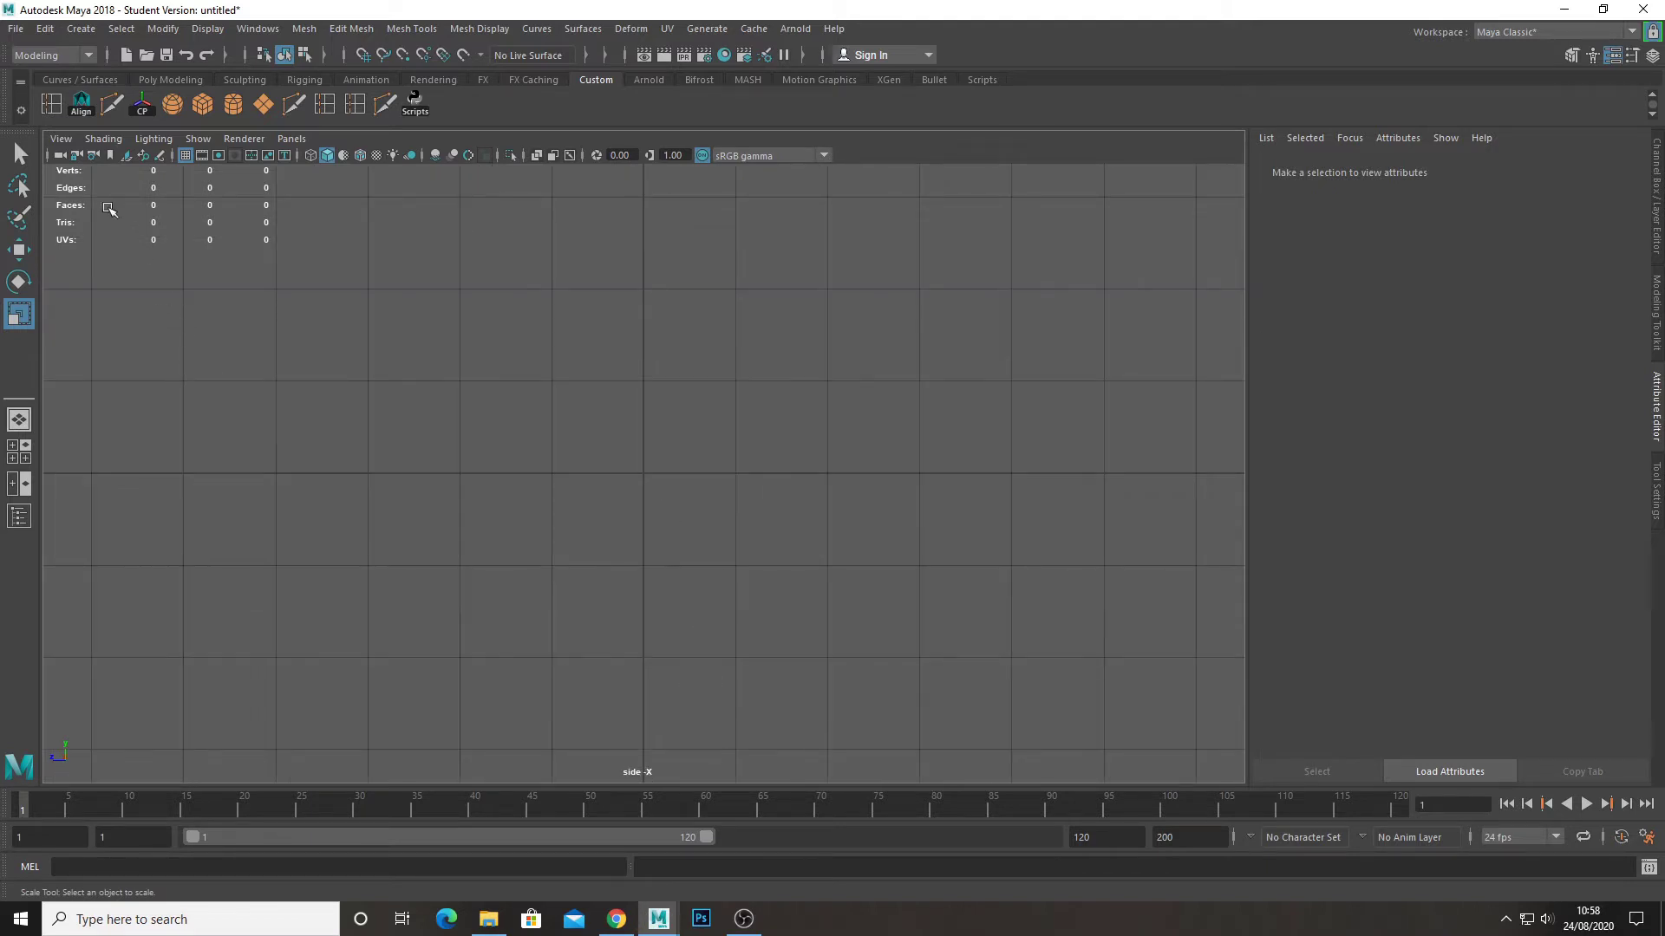
Import how-many-calories-are-in-a-banana-1440x810.jpg from E:\Tutorials\View_ref_Planes as an image plane in the side view.
left_click(61, 140)
mouse_move(192, 529)
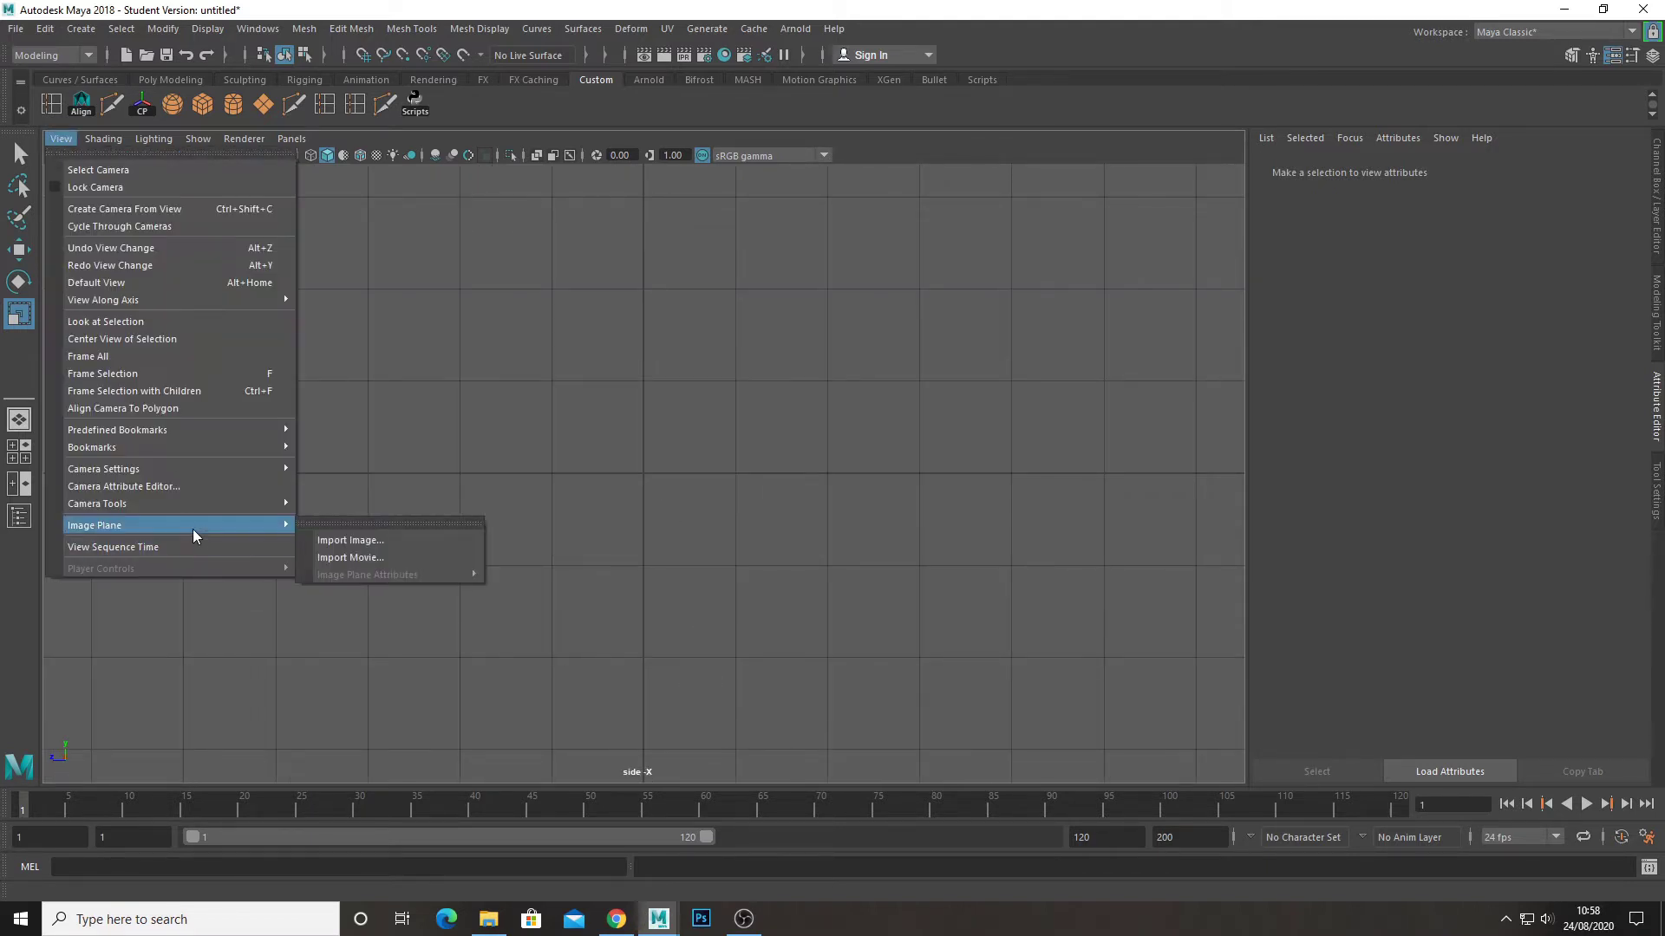
left_click(378, 541)
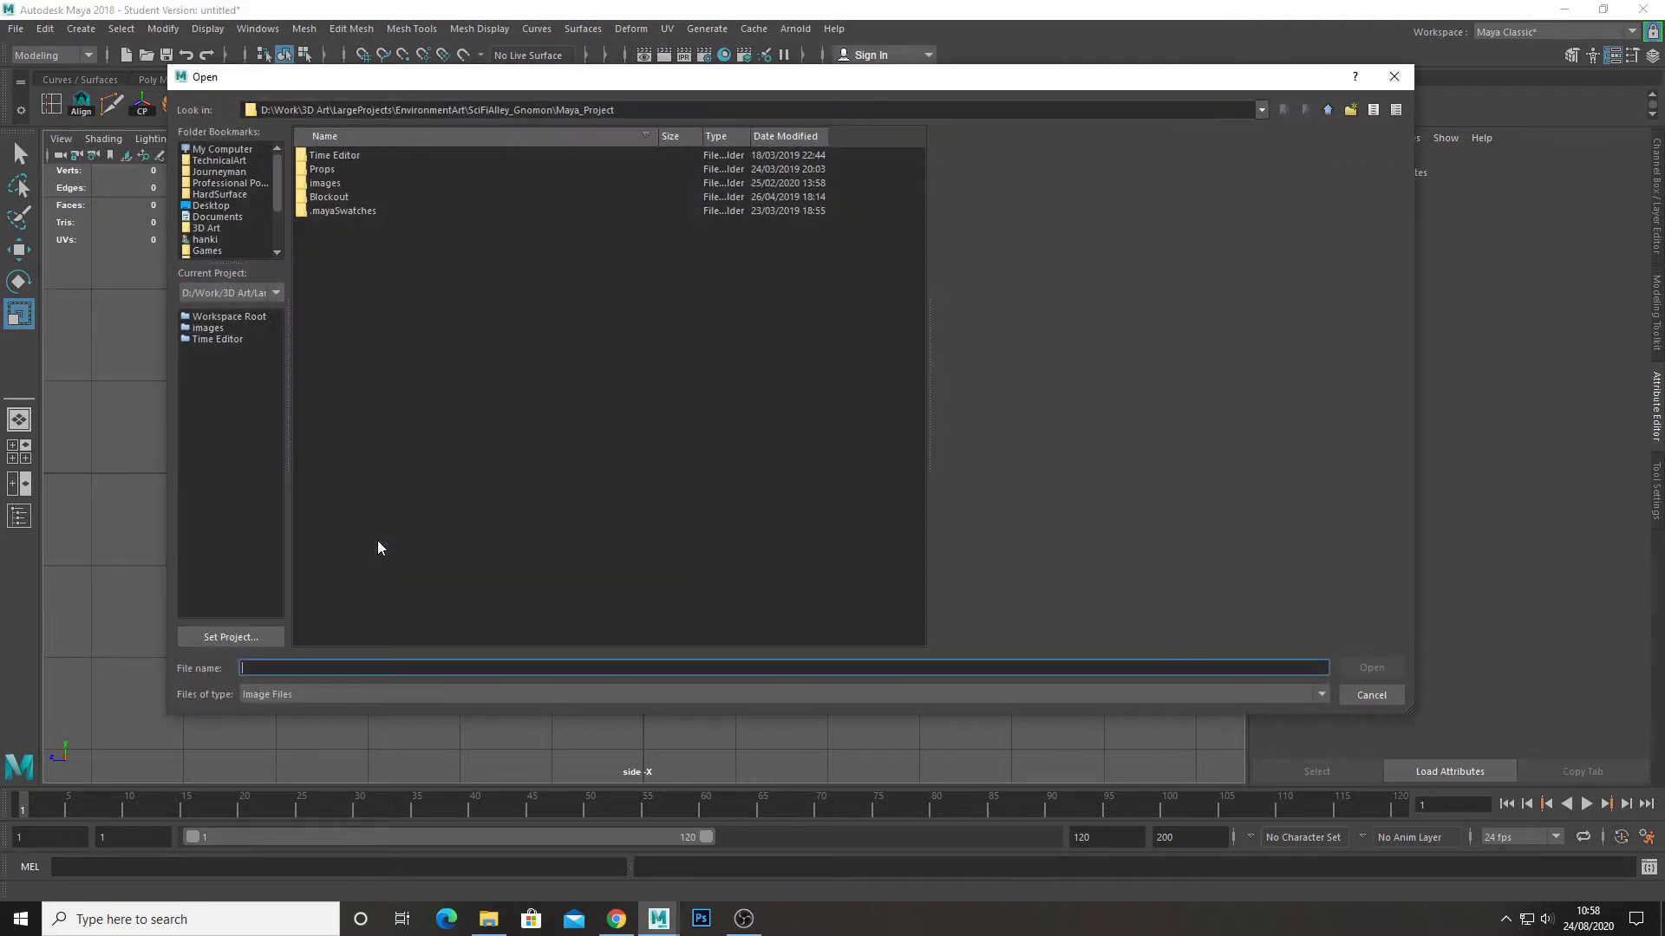
triple_click(607, 110)
type("E:\\Tutorials\\View_ref_Planes")
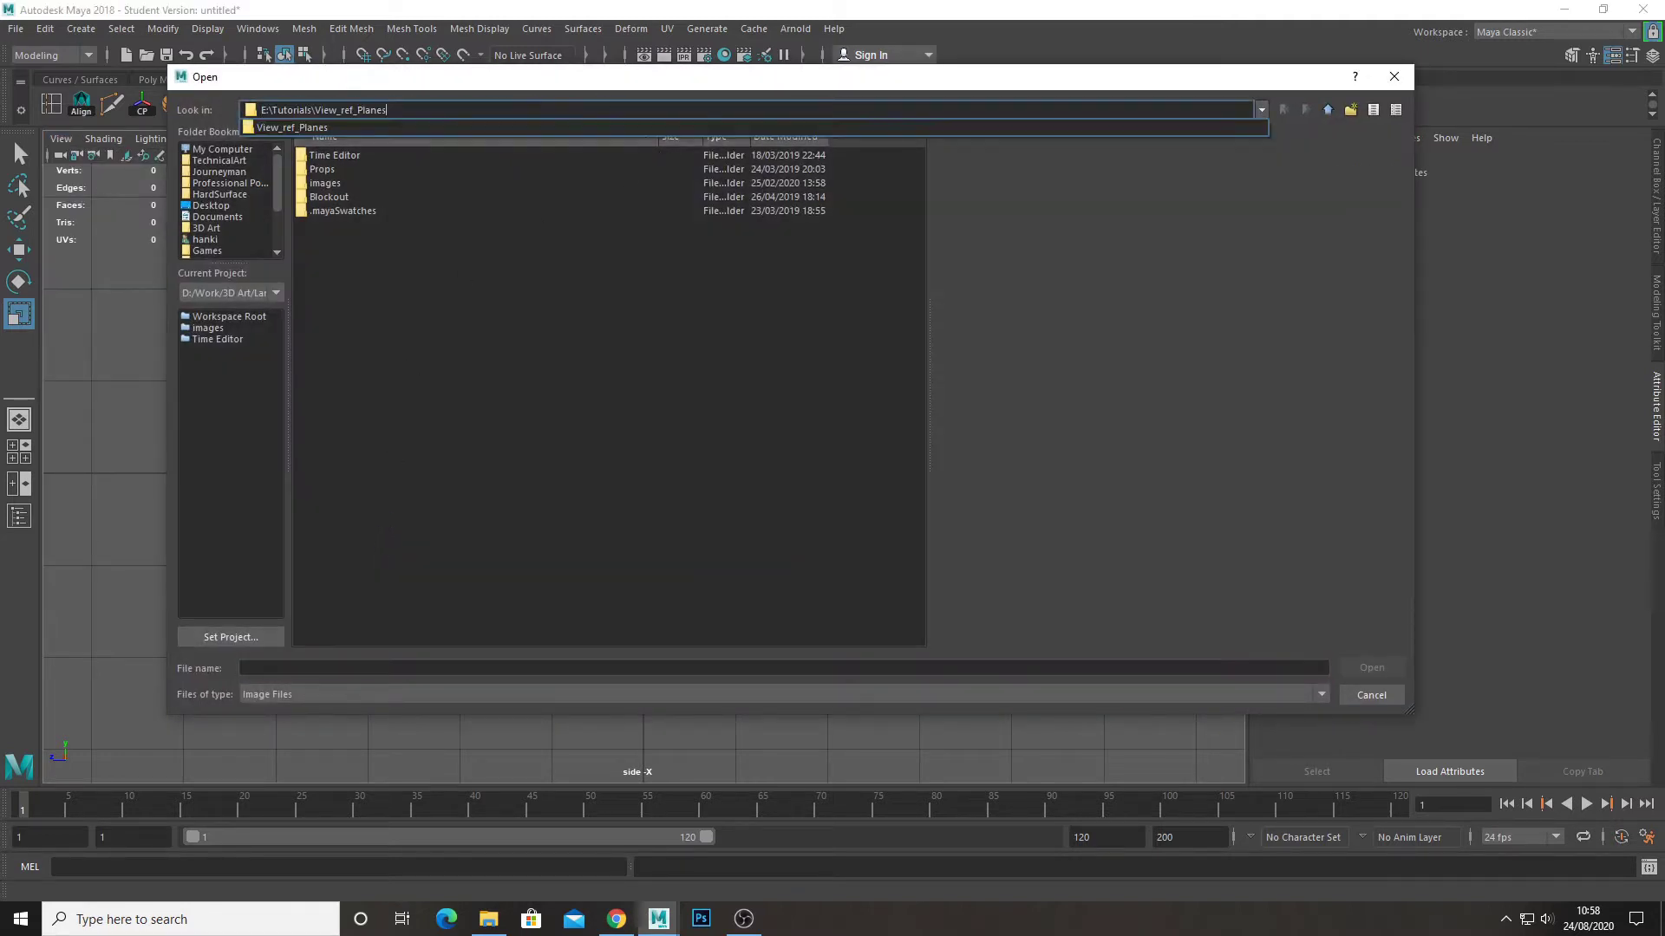
key("Return")
left_click(412, 156)
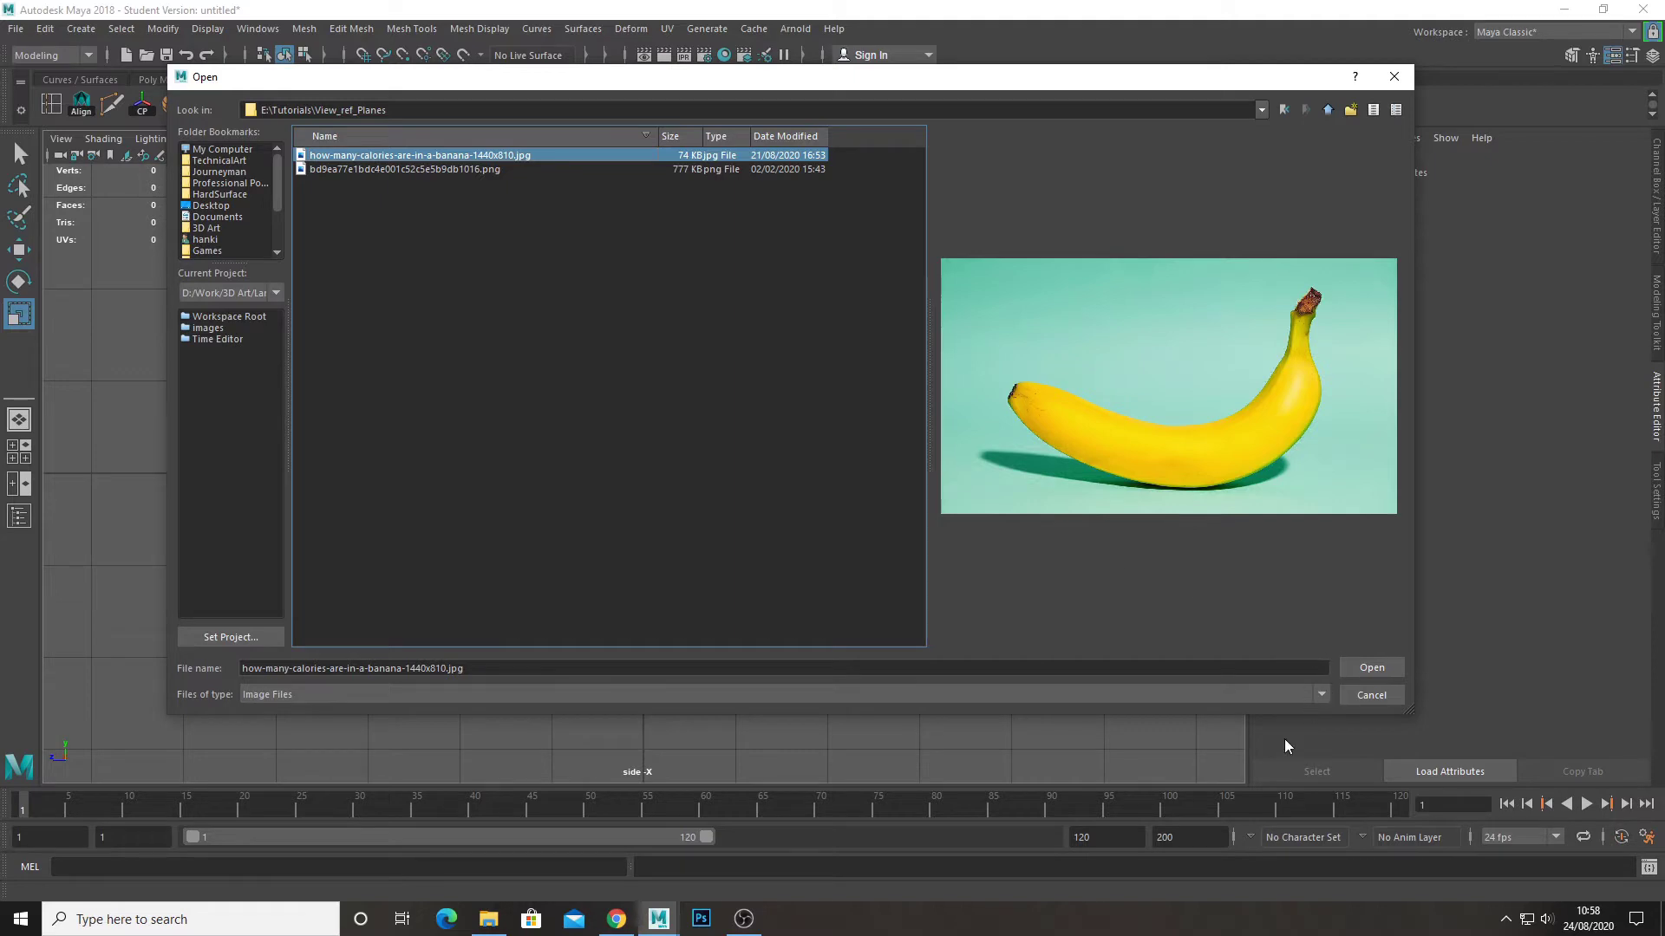
left_click(1371, 668)
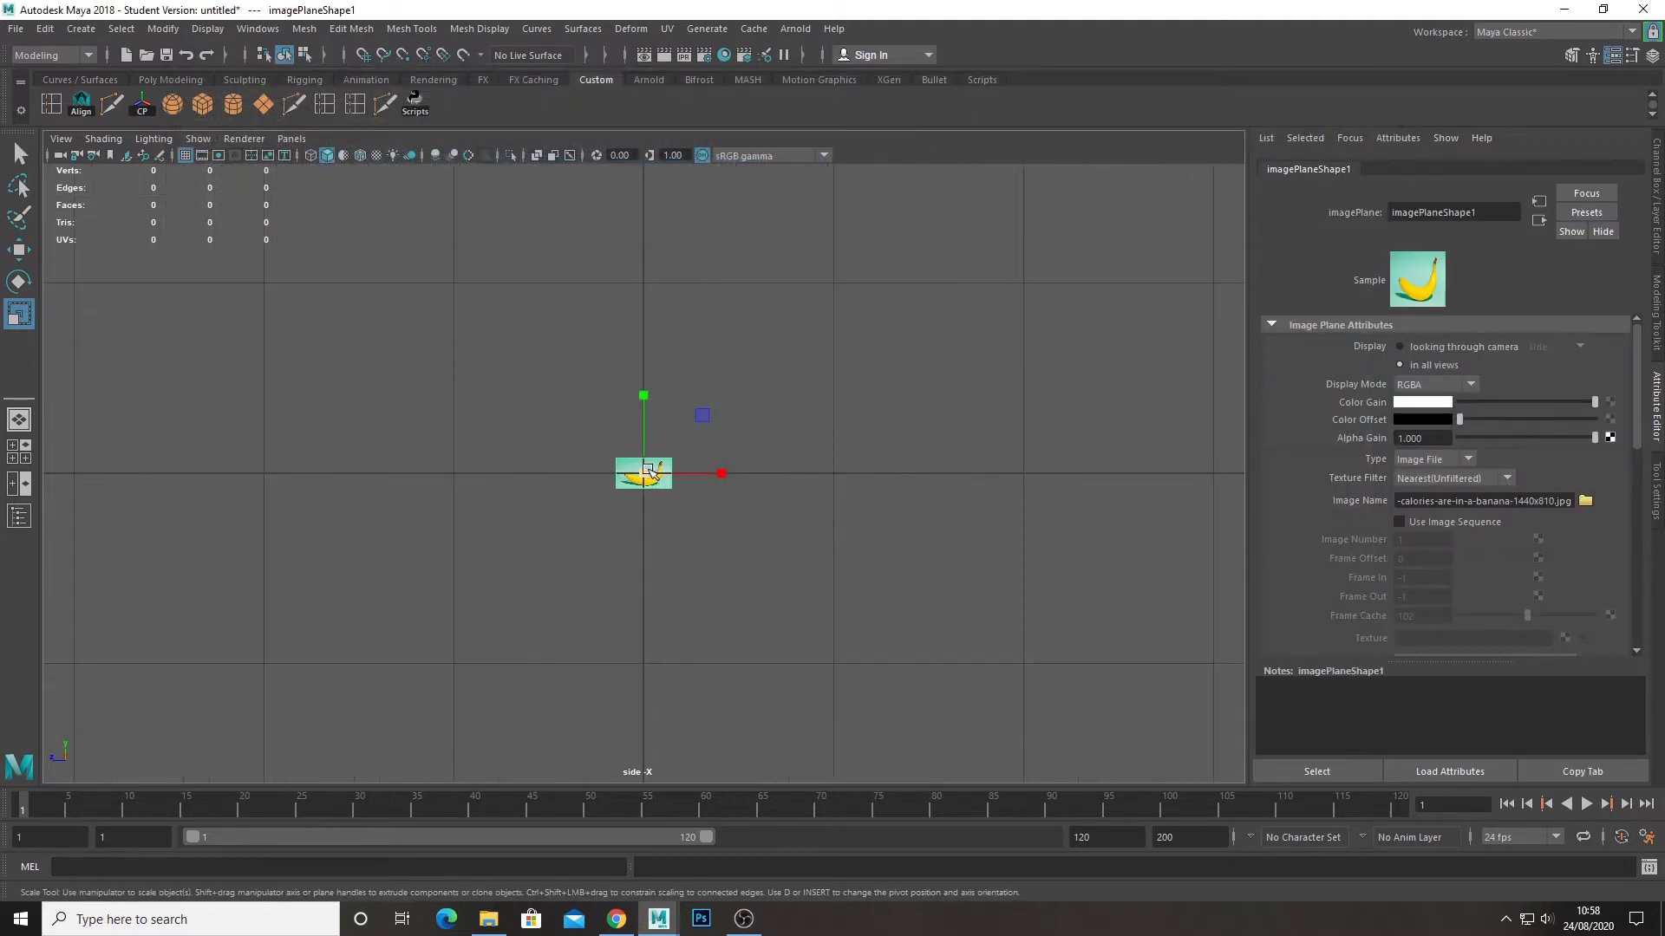
Scale the banana image plane uniformly by a factor of about 9.7.
left_click_drag(648, 472, 898, 417)
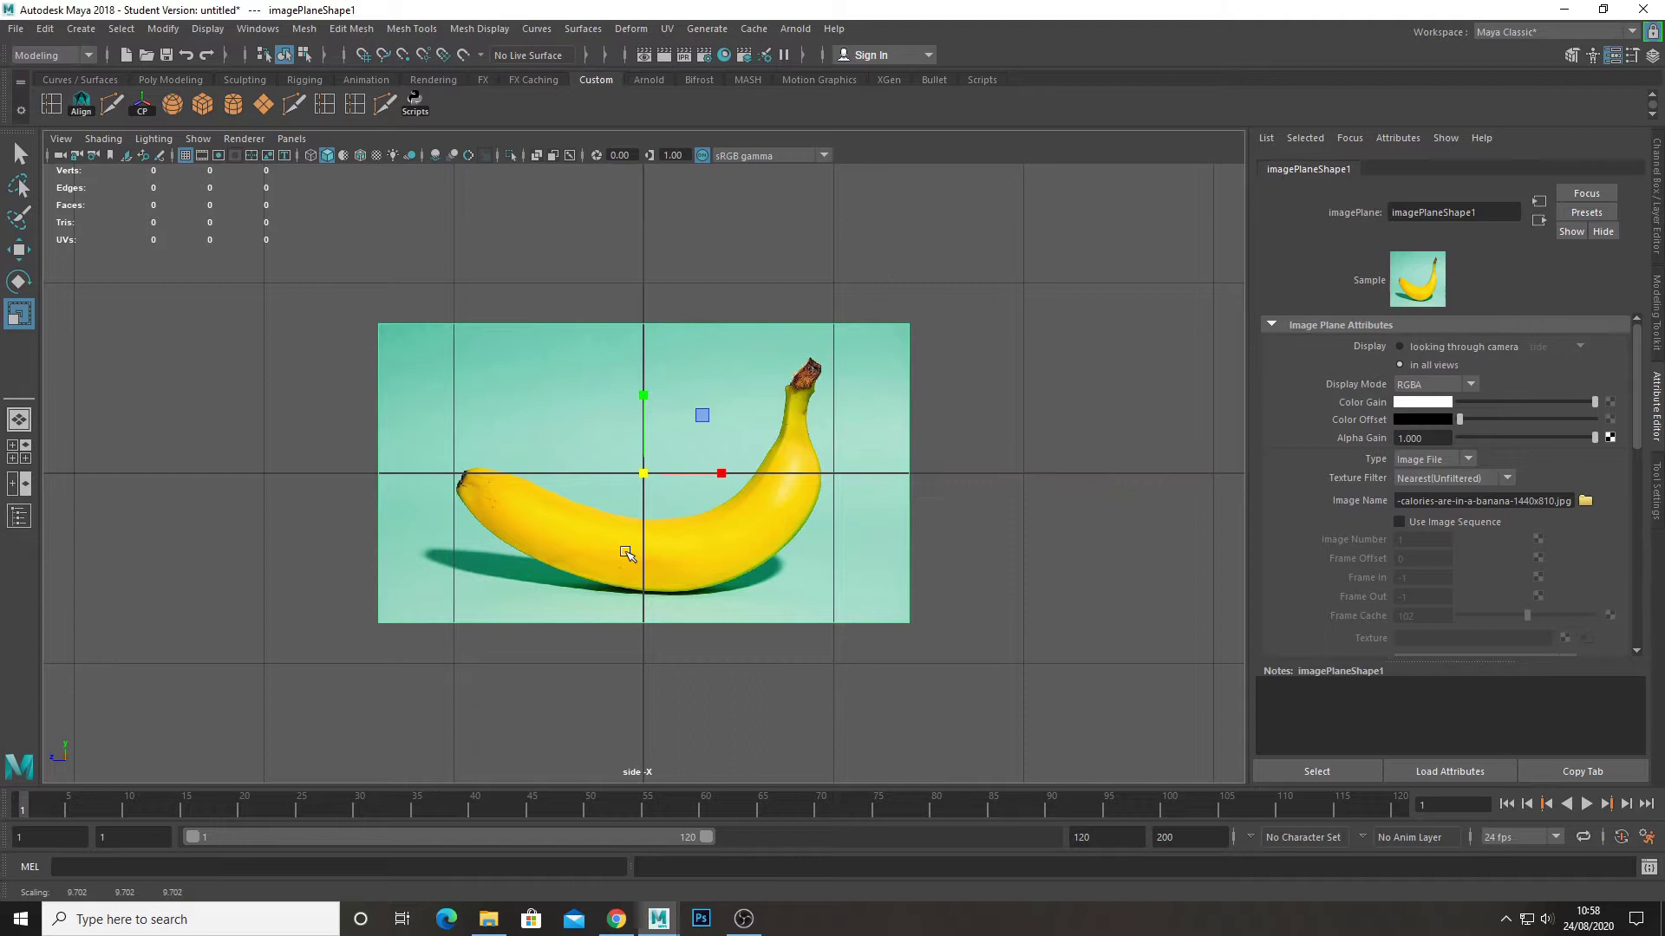
scroll(670, 460, "up", 2)
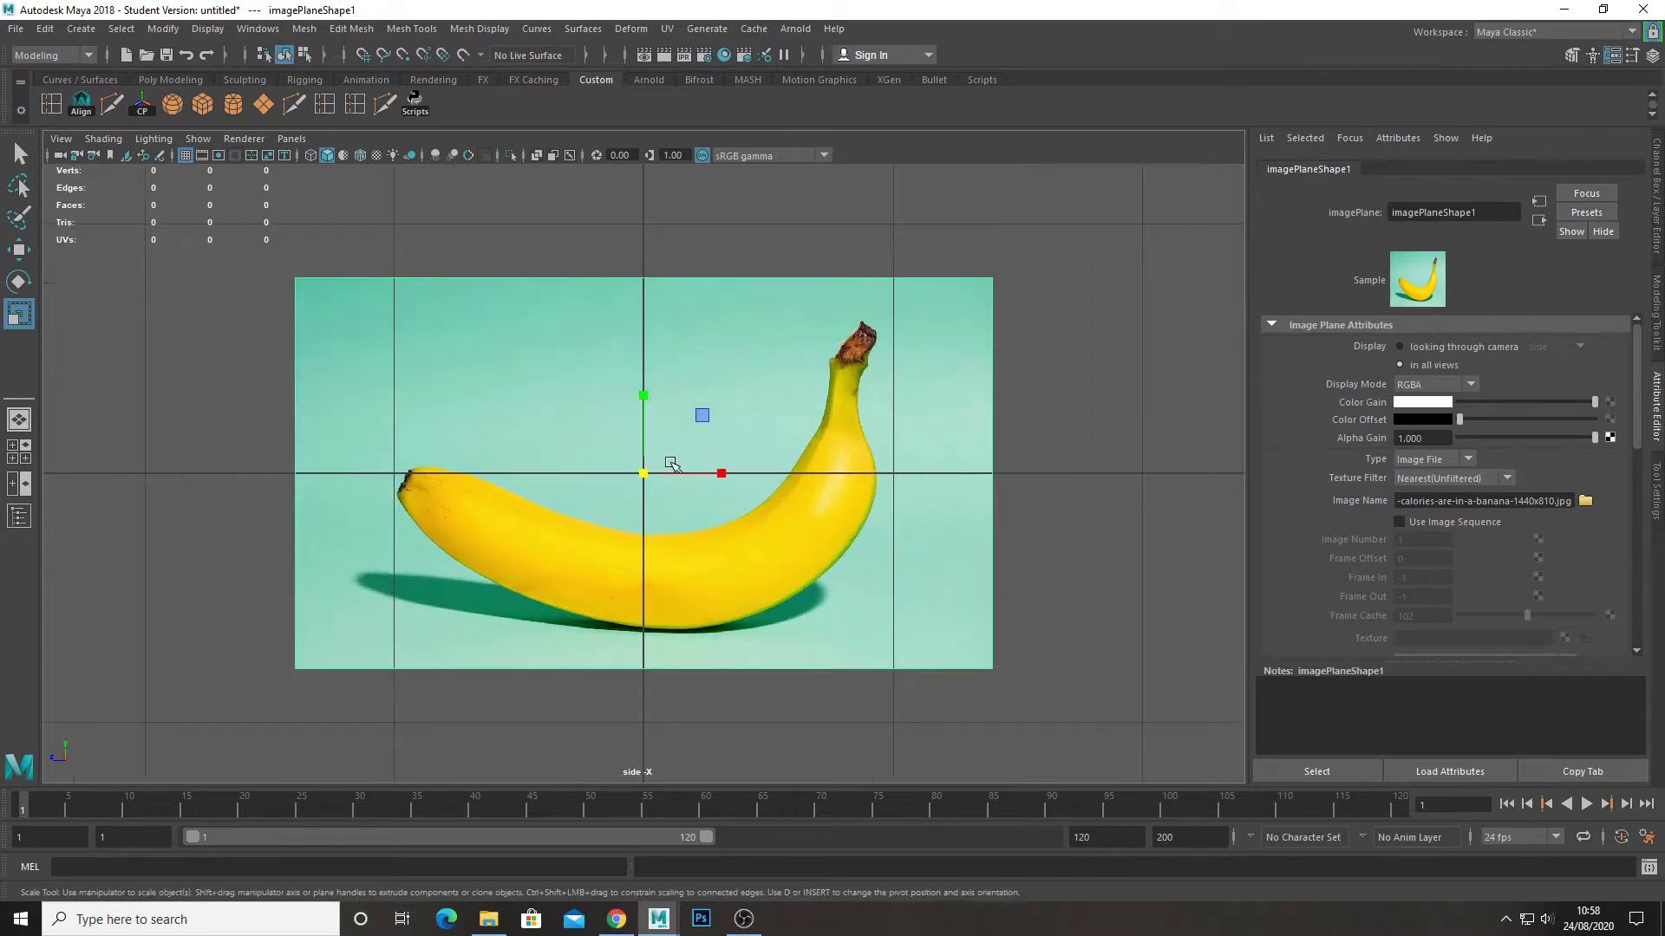
scroll(670, 460, "down", 1)
Delete the banana image plane from the side view.
left_click(58, 140)
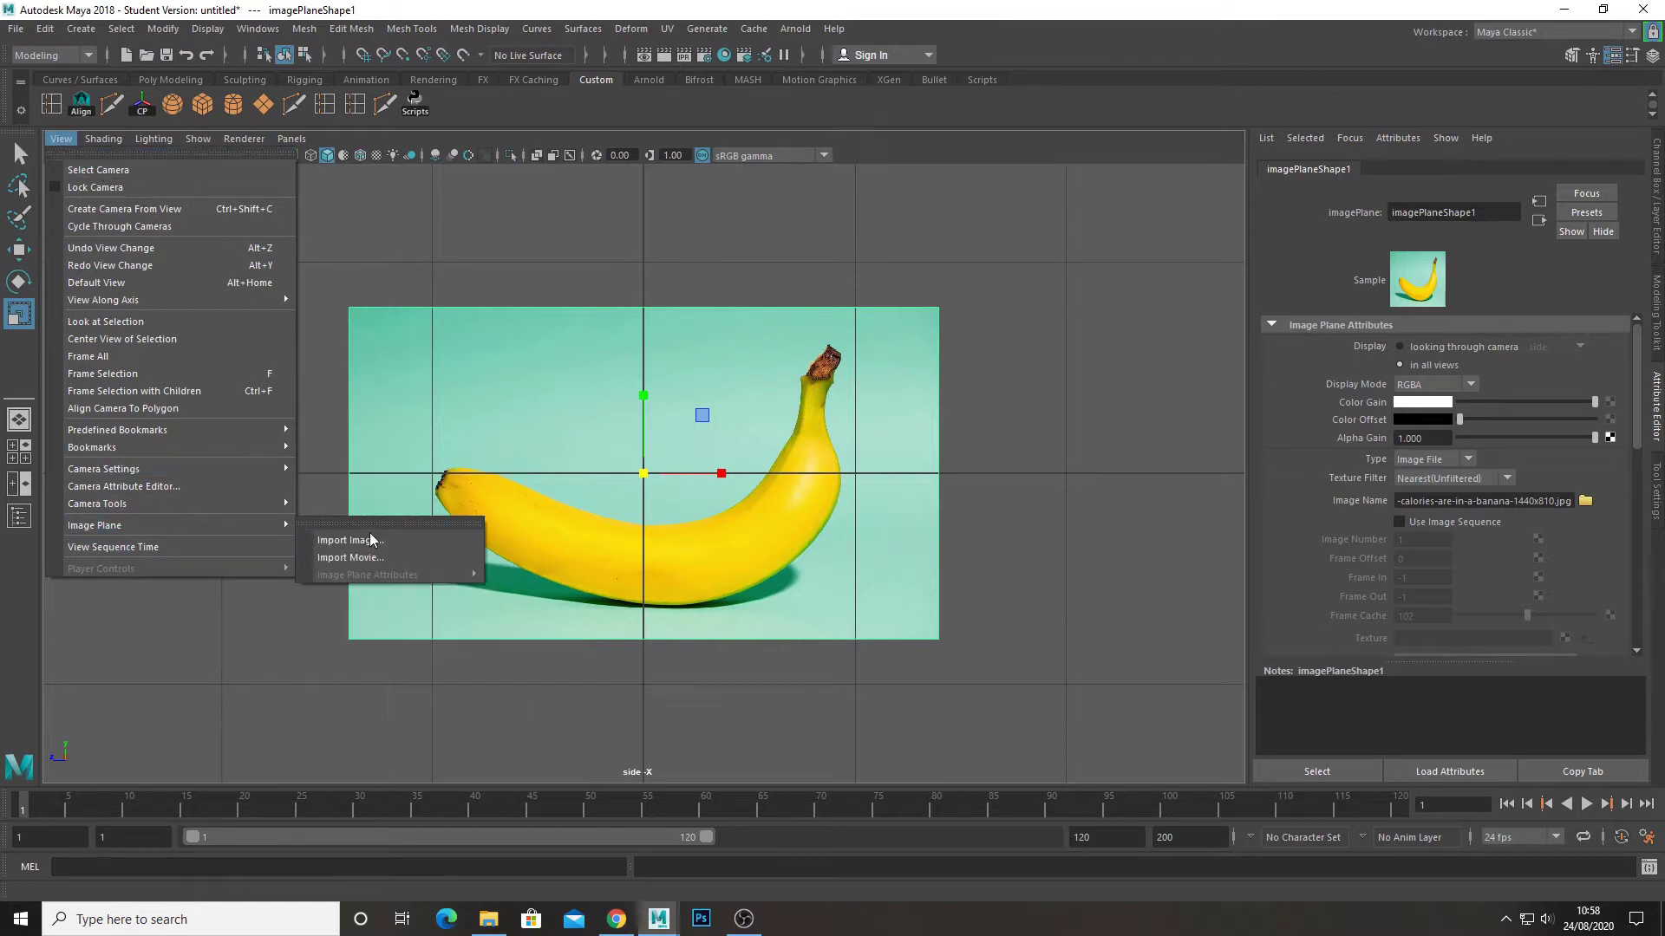
left_click(822, 399)
key("Delete")
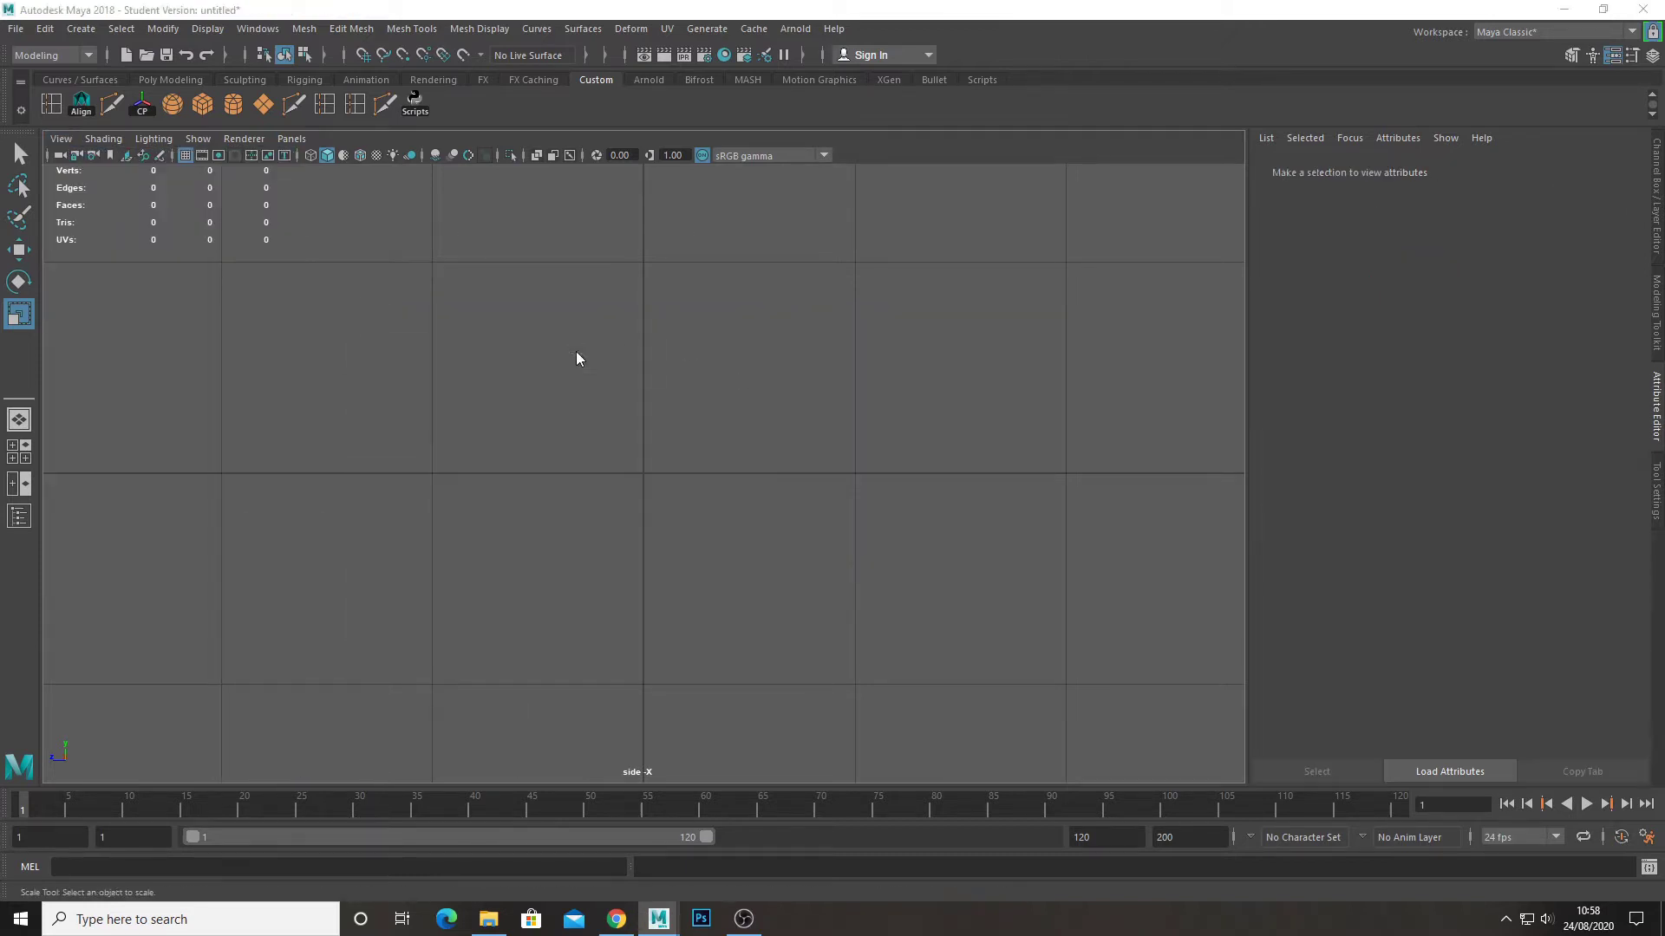
In the perspective view, create a polygon plane at the origin and scale it uniformly to about 417.28.
key("space")
key("space")
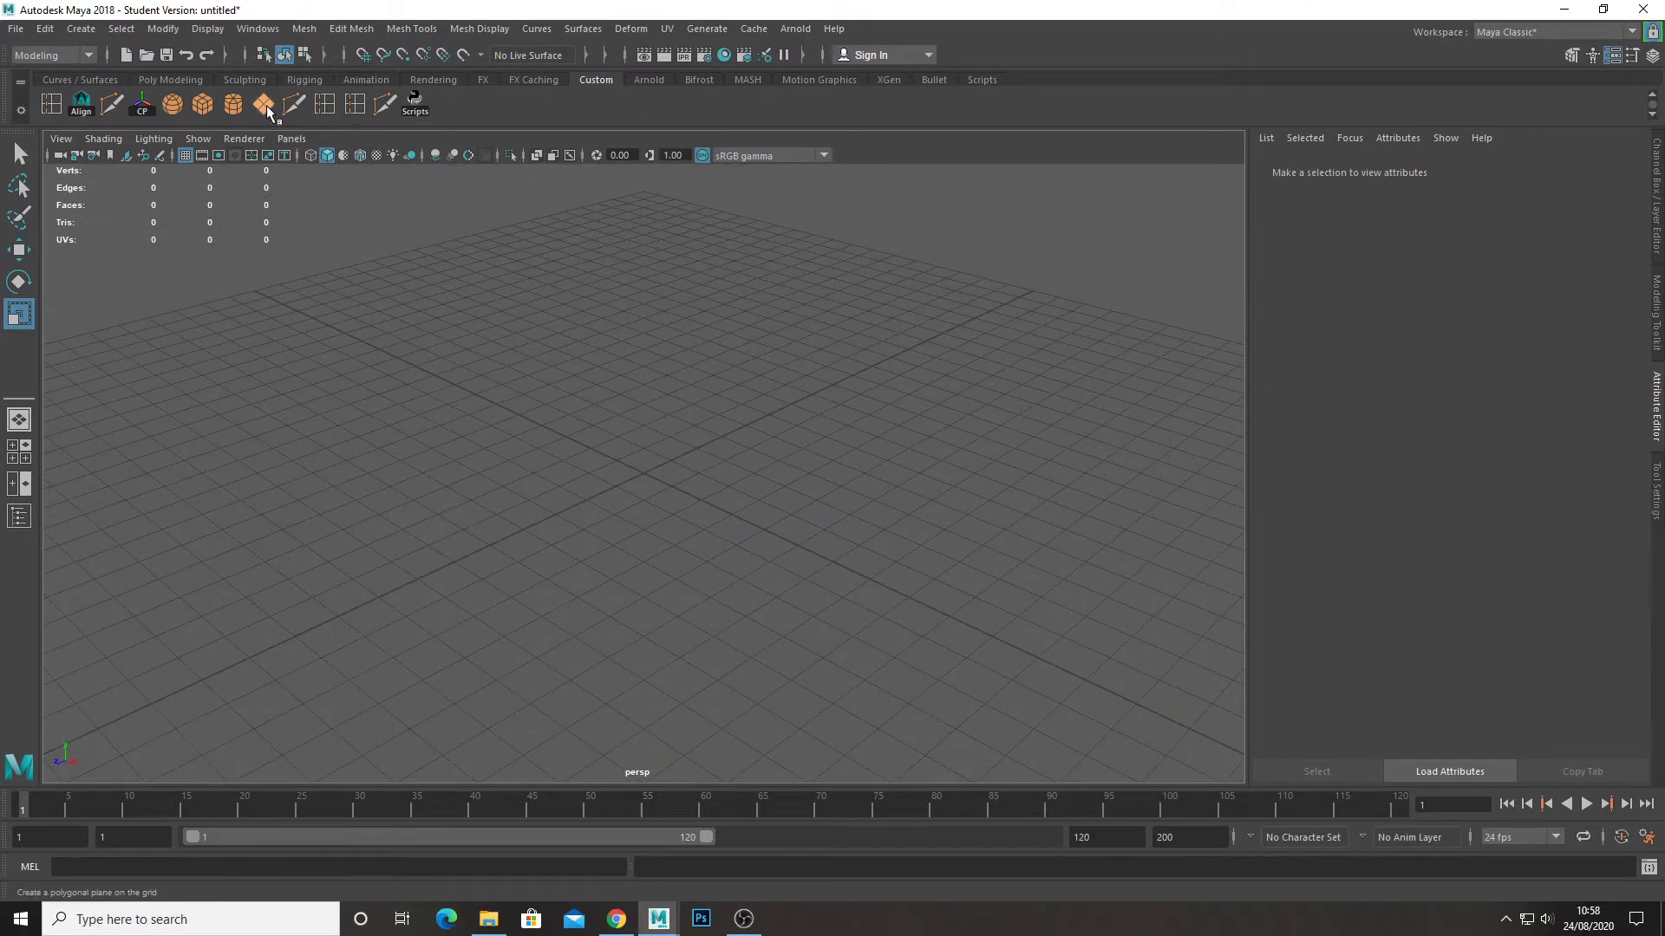
left_click(265, 106)
left_click_drag(646, 472, 902, 441)
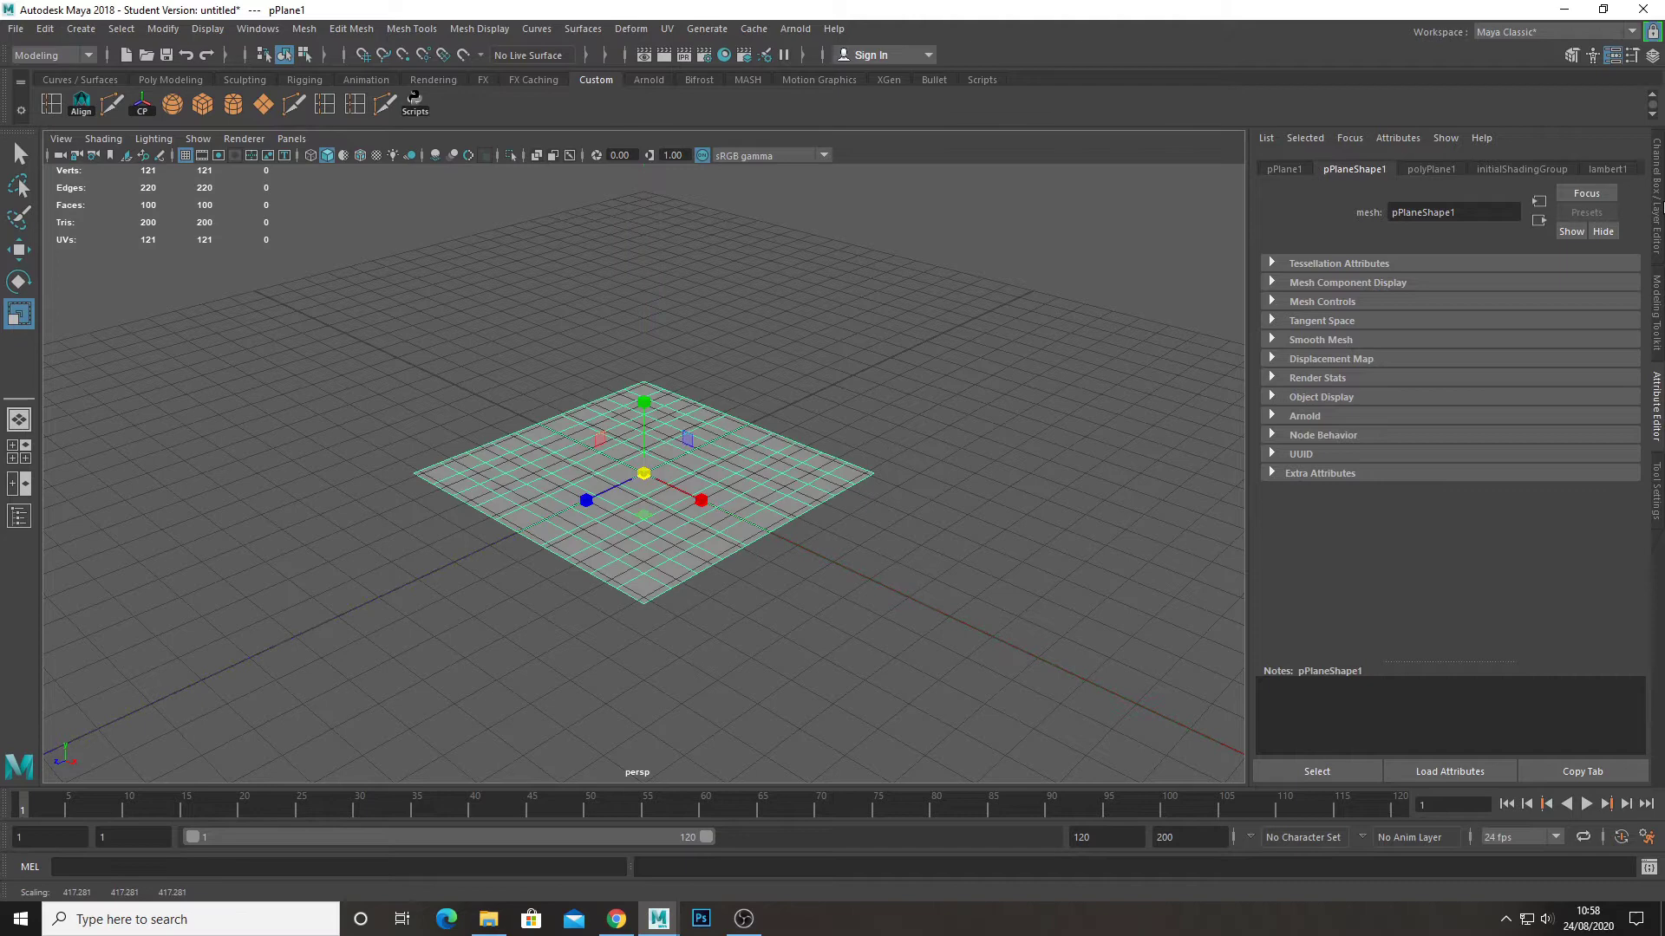
Set the plane's Subdivisions Width and Subdivisions Height to 1.
left_click(1654, 234)
left_click(1399, 369)
left_click(1600, 408)
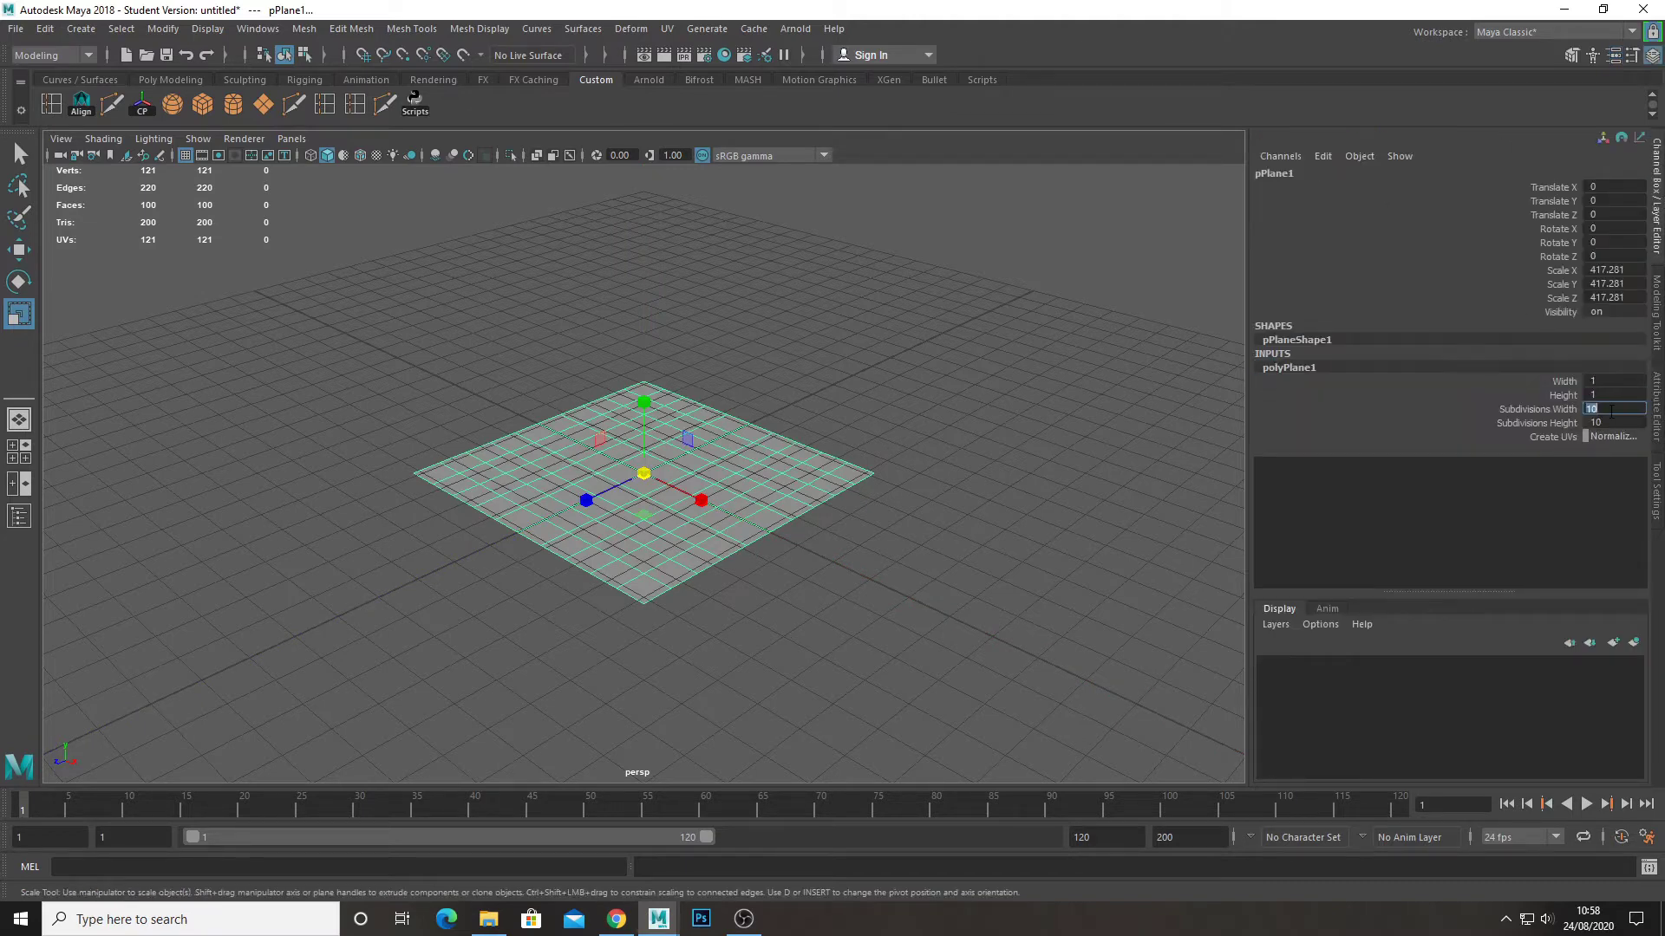
type("1")
key("Tab")
type("1")
key("Tab")
left_click(778, 482)
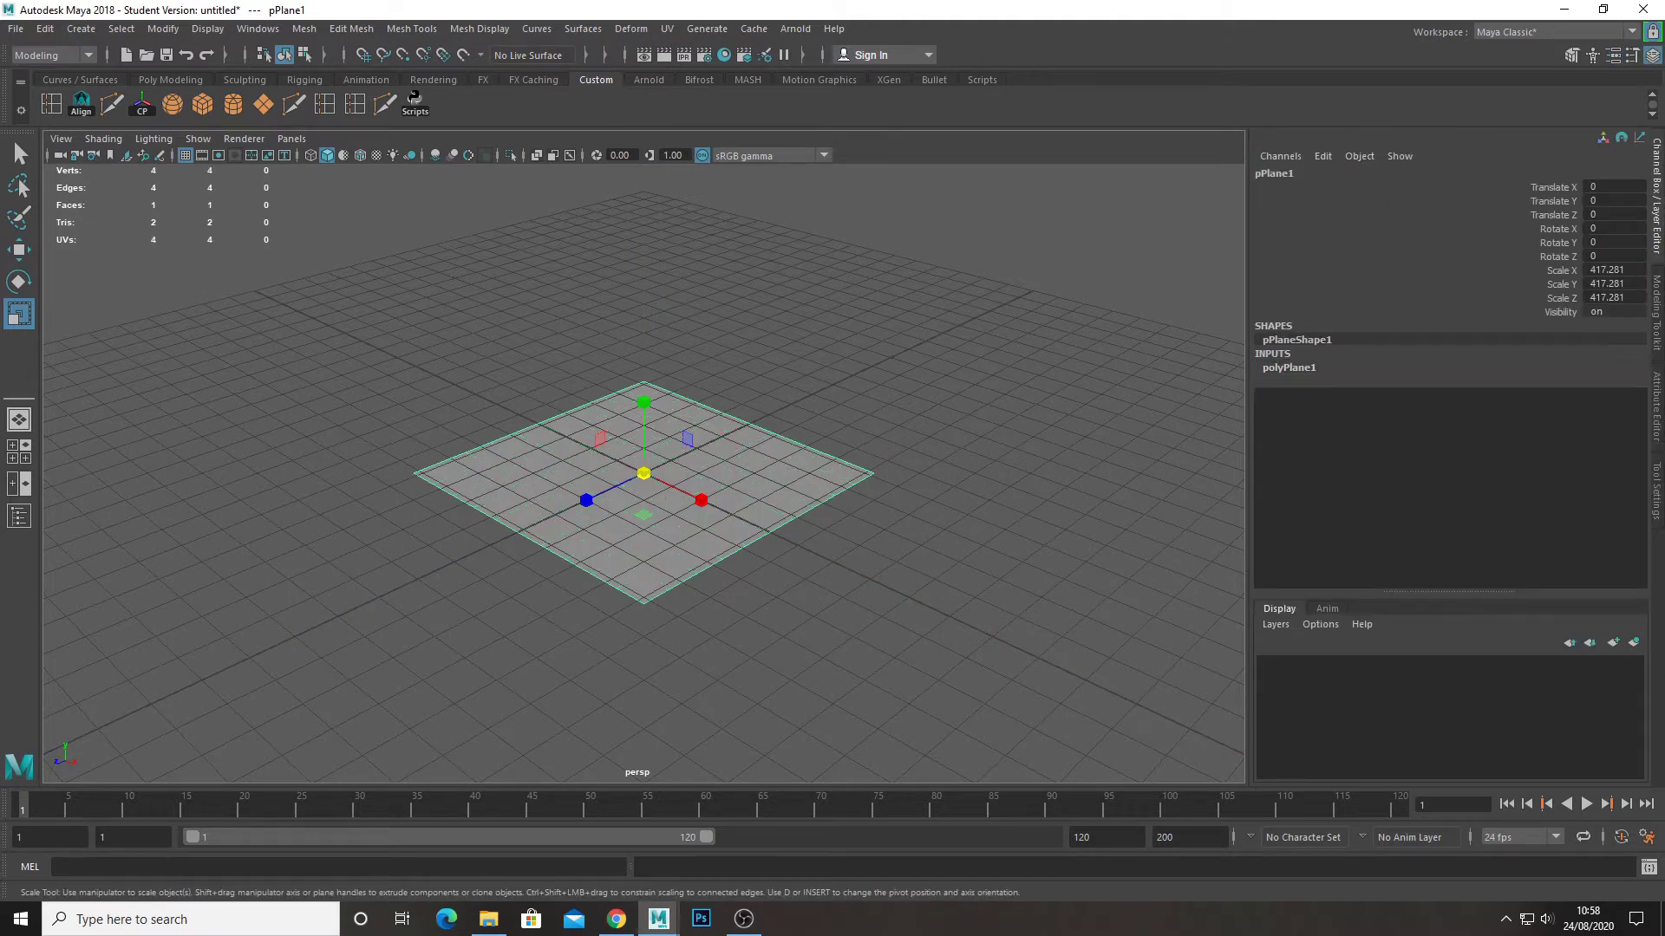
key("super+e")
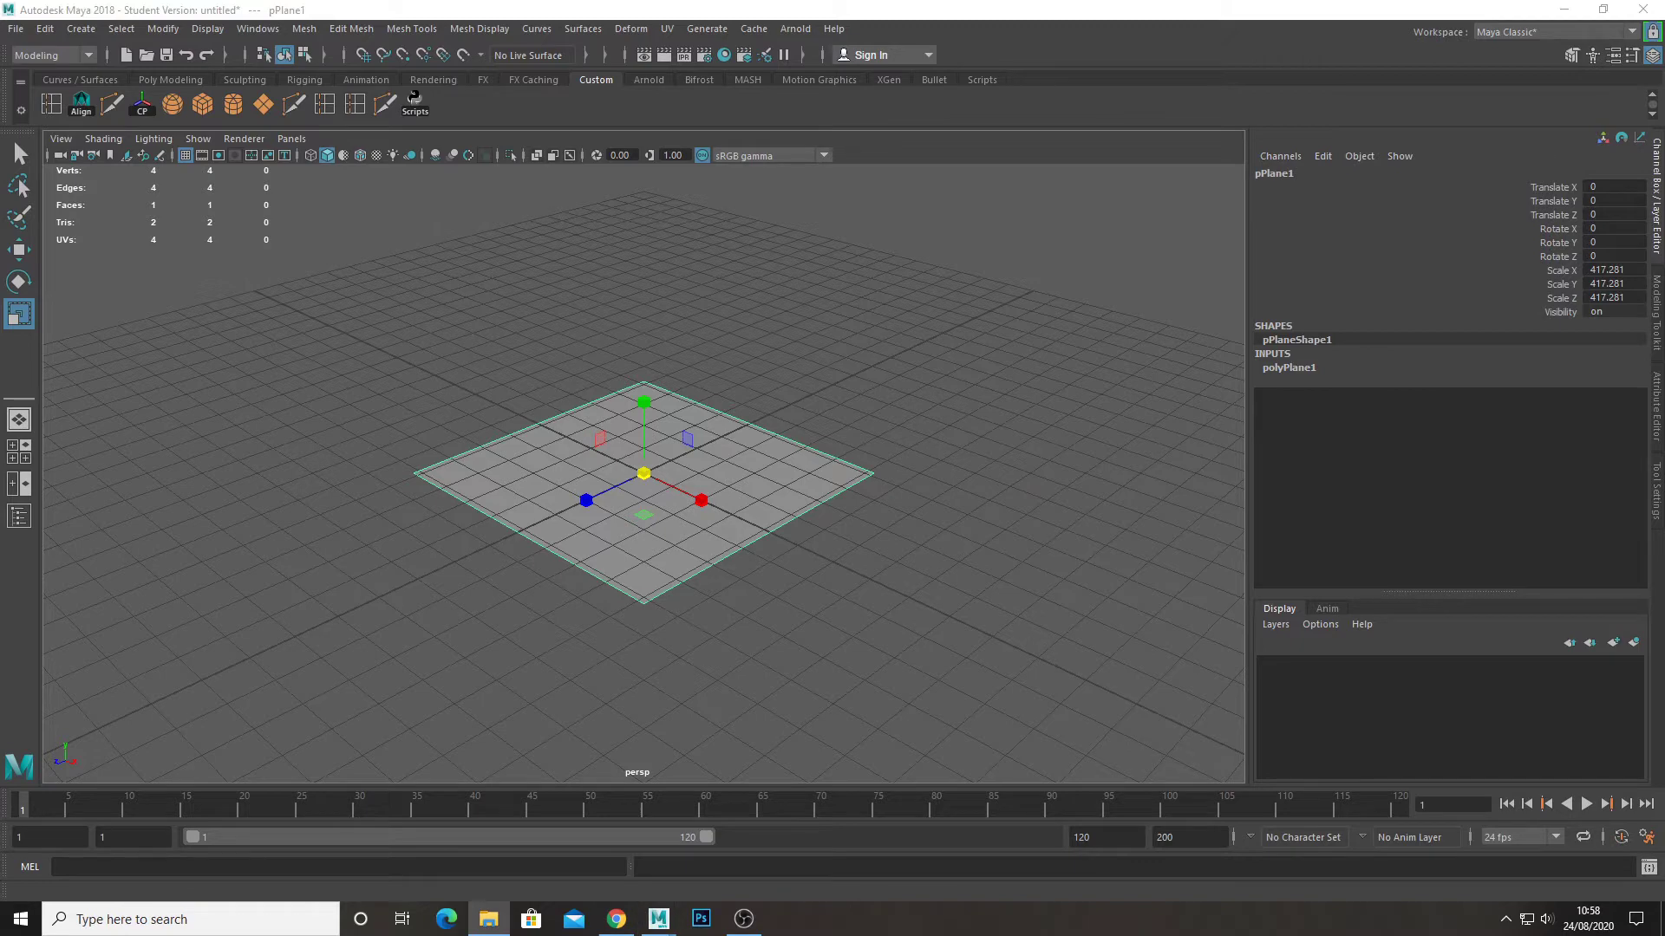
left_click(759, 449)
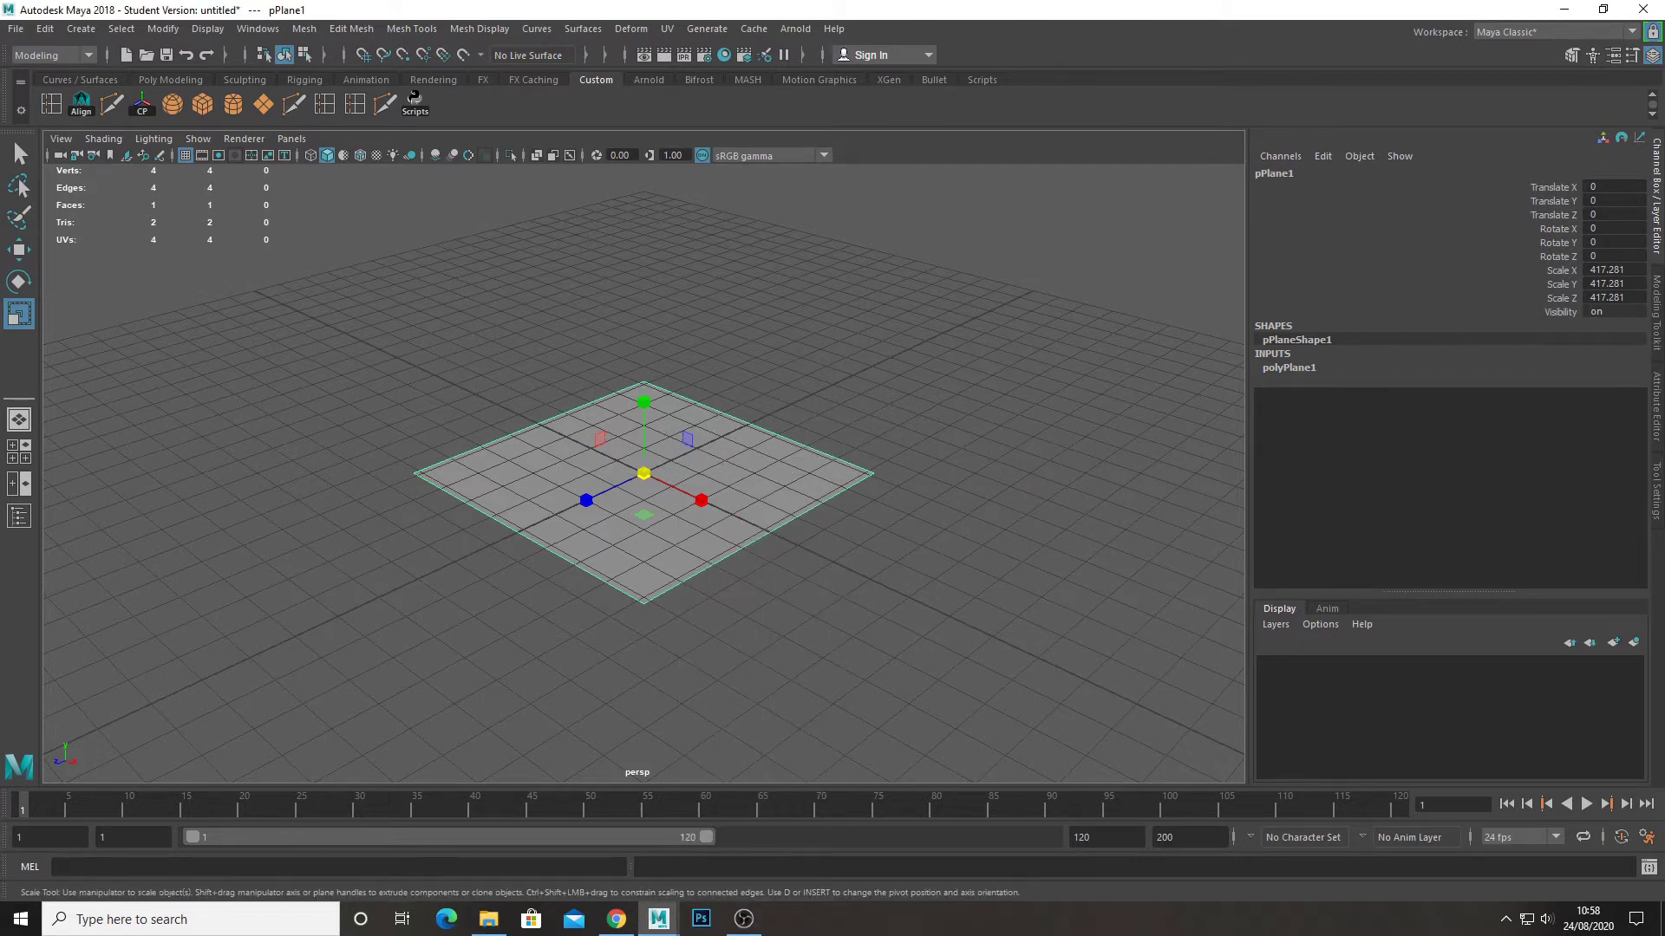
left_click_drag(0, 174, 0, 201)
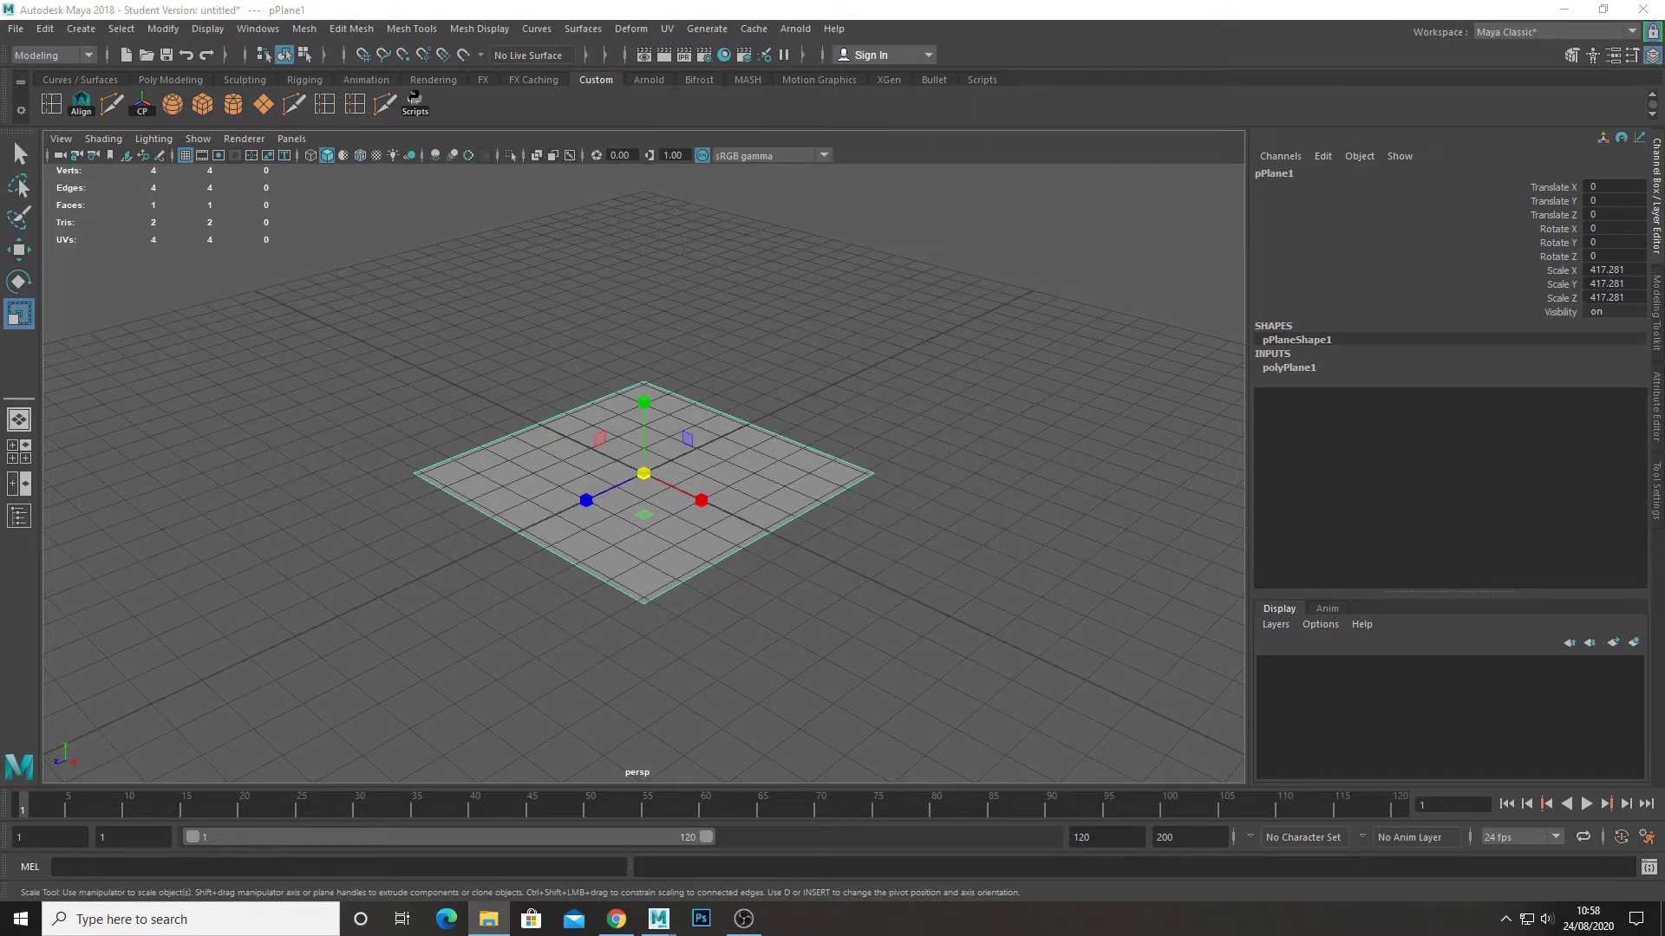
left_click(772, 444)
Assign a new Lambert material to the polygon plane.
right_click(726, 427)
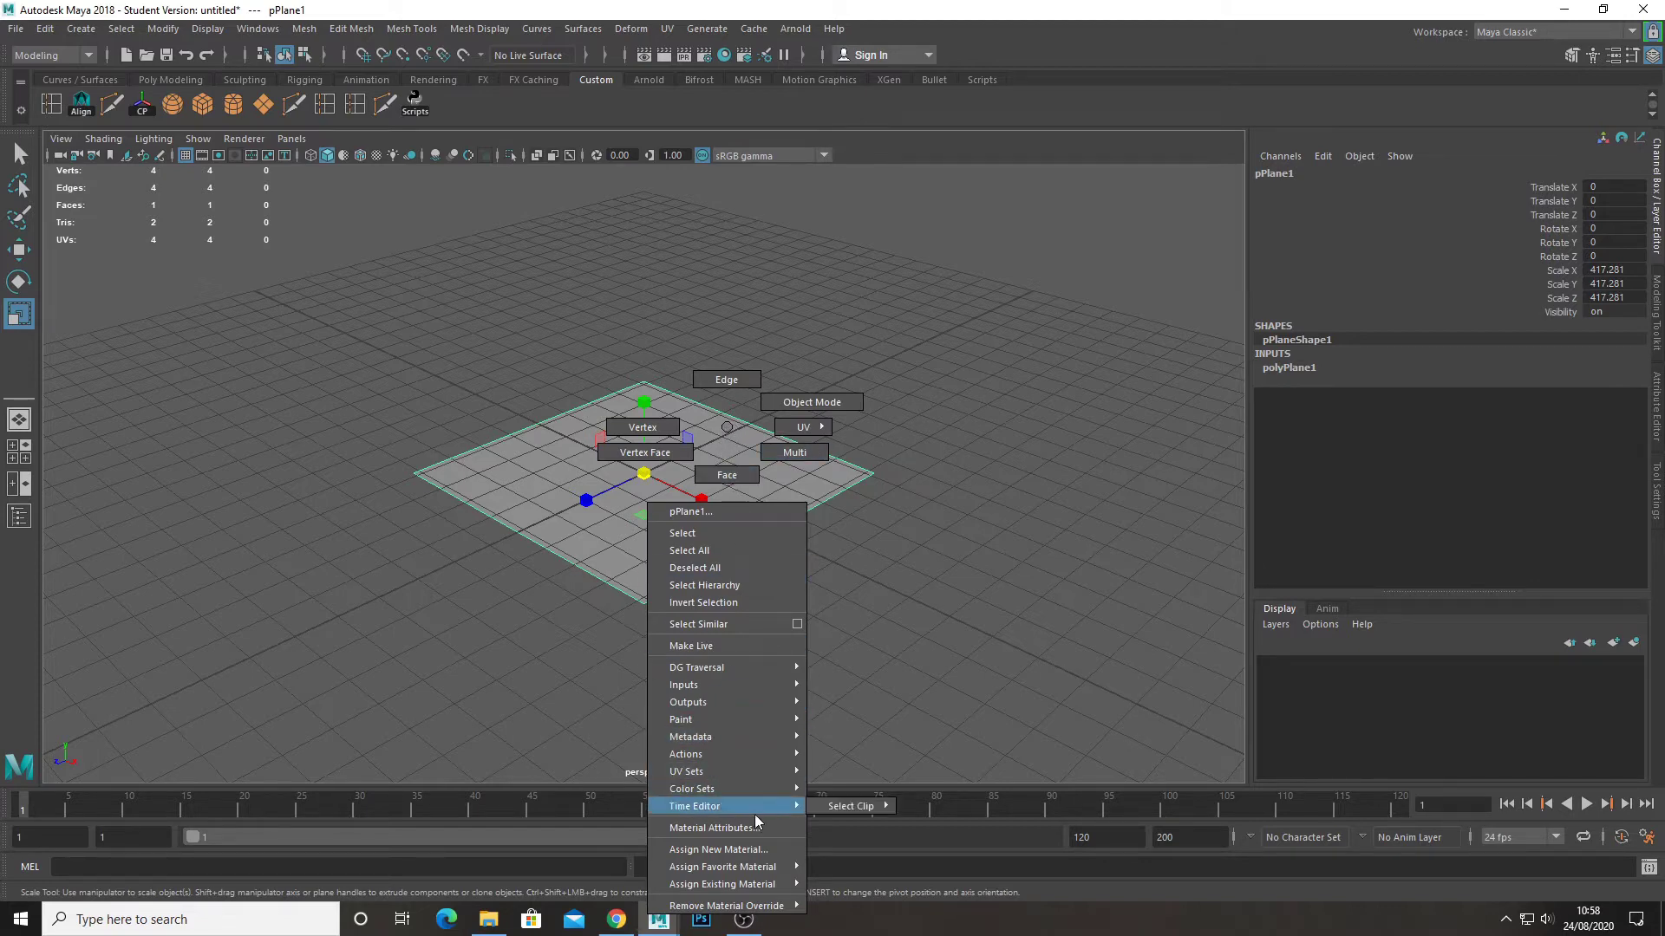
mouse_move(759, 870)
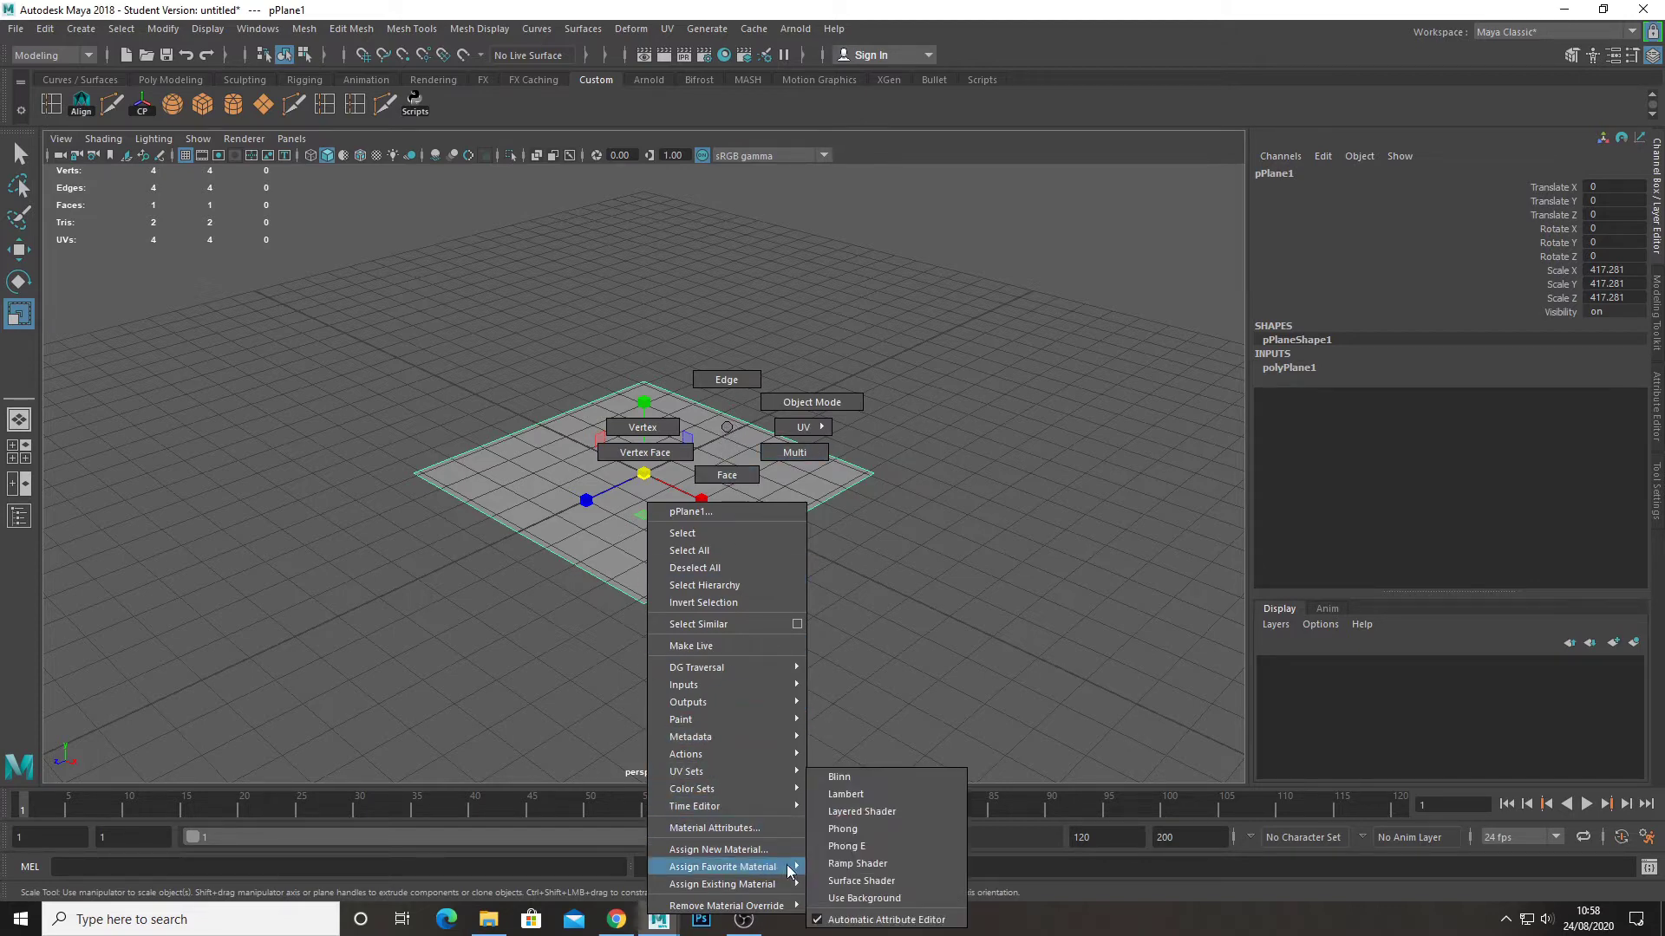
left_click(890, 795)
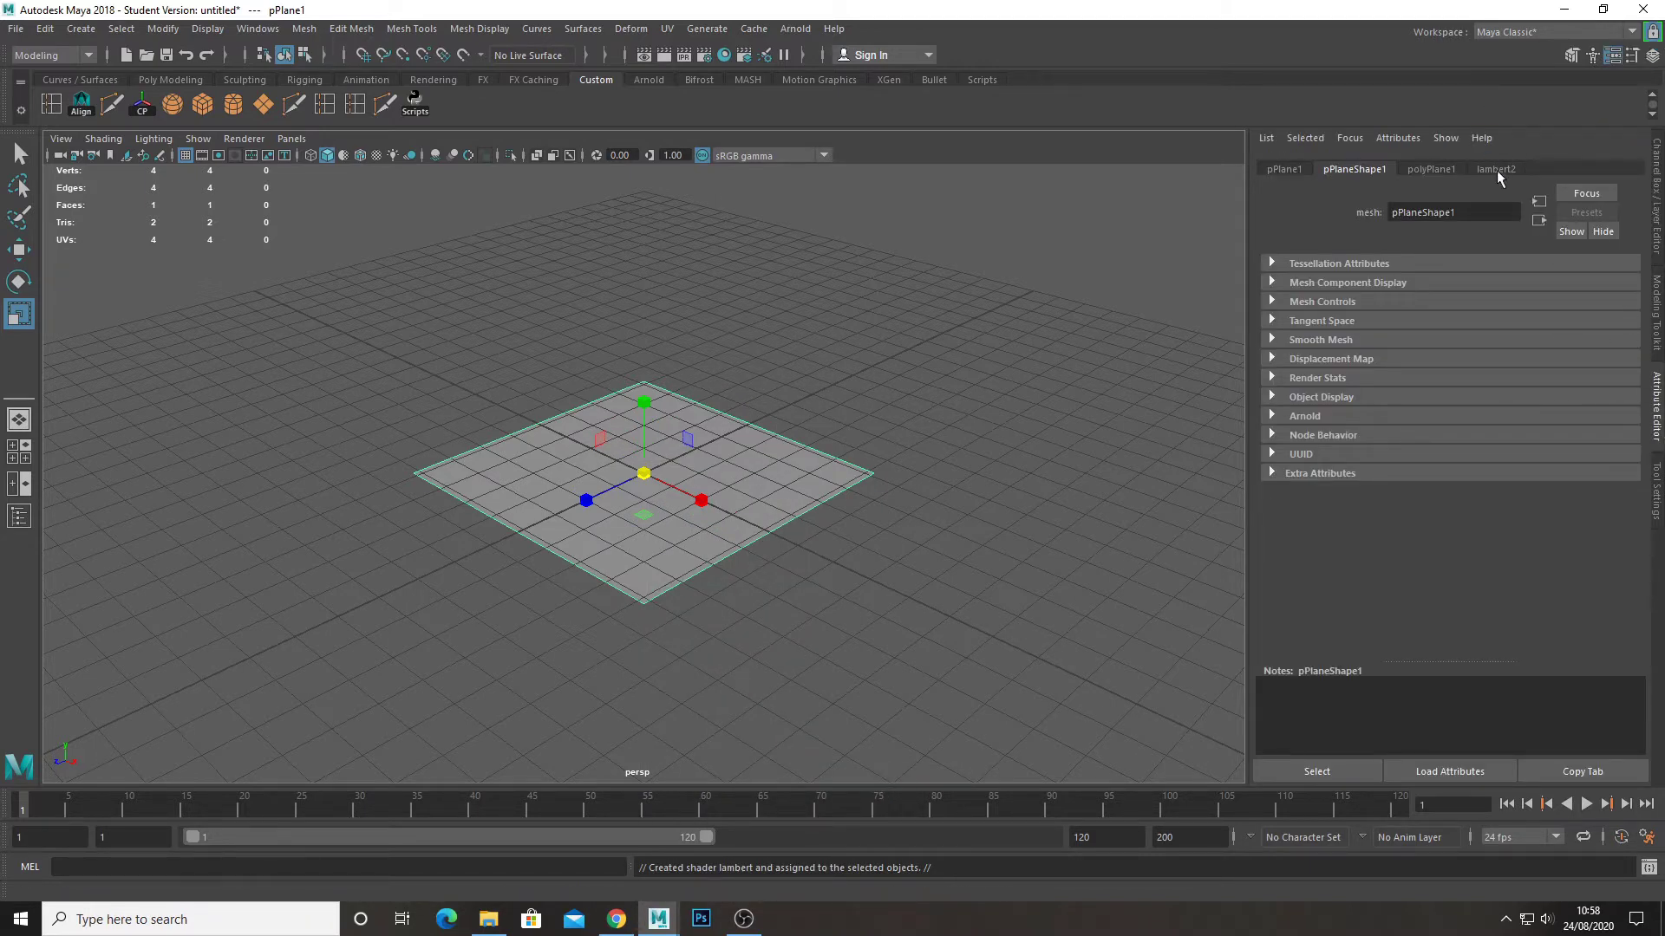
Connect a File texture to the Color attribute of the plane's Lambert material.
left_click(1497, 174)
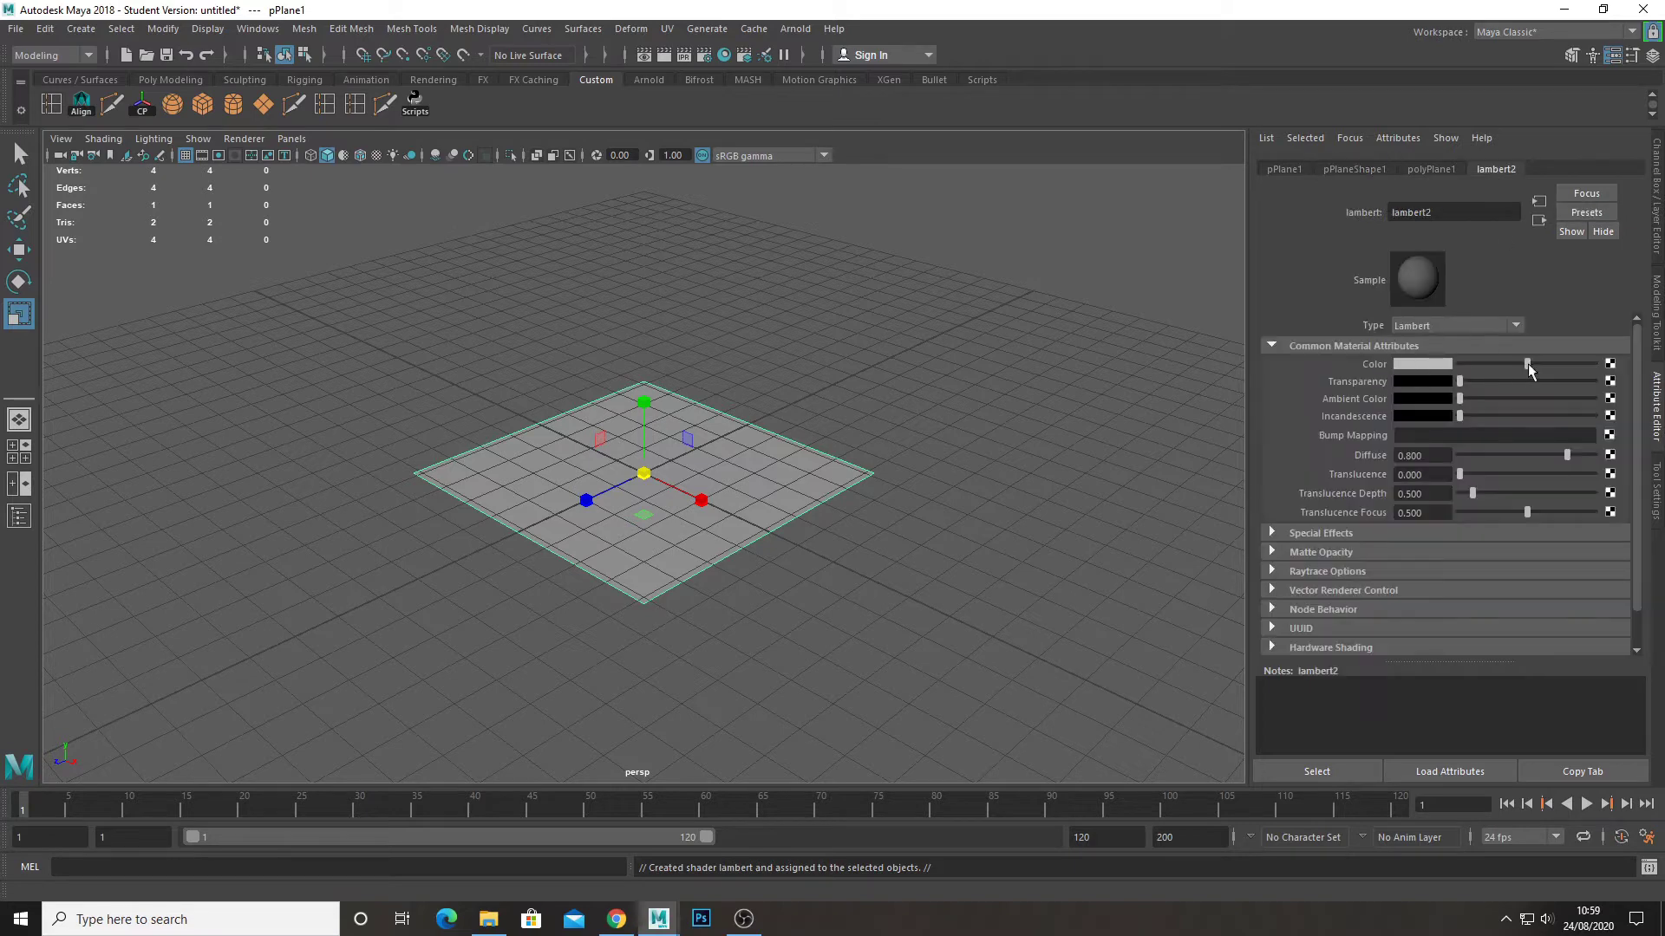
left_click(1610, 364)
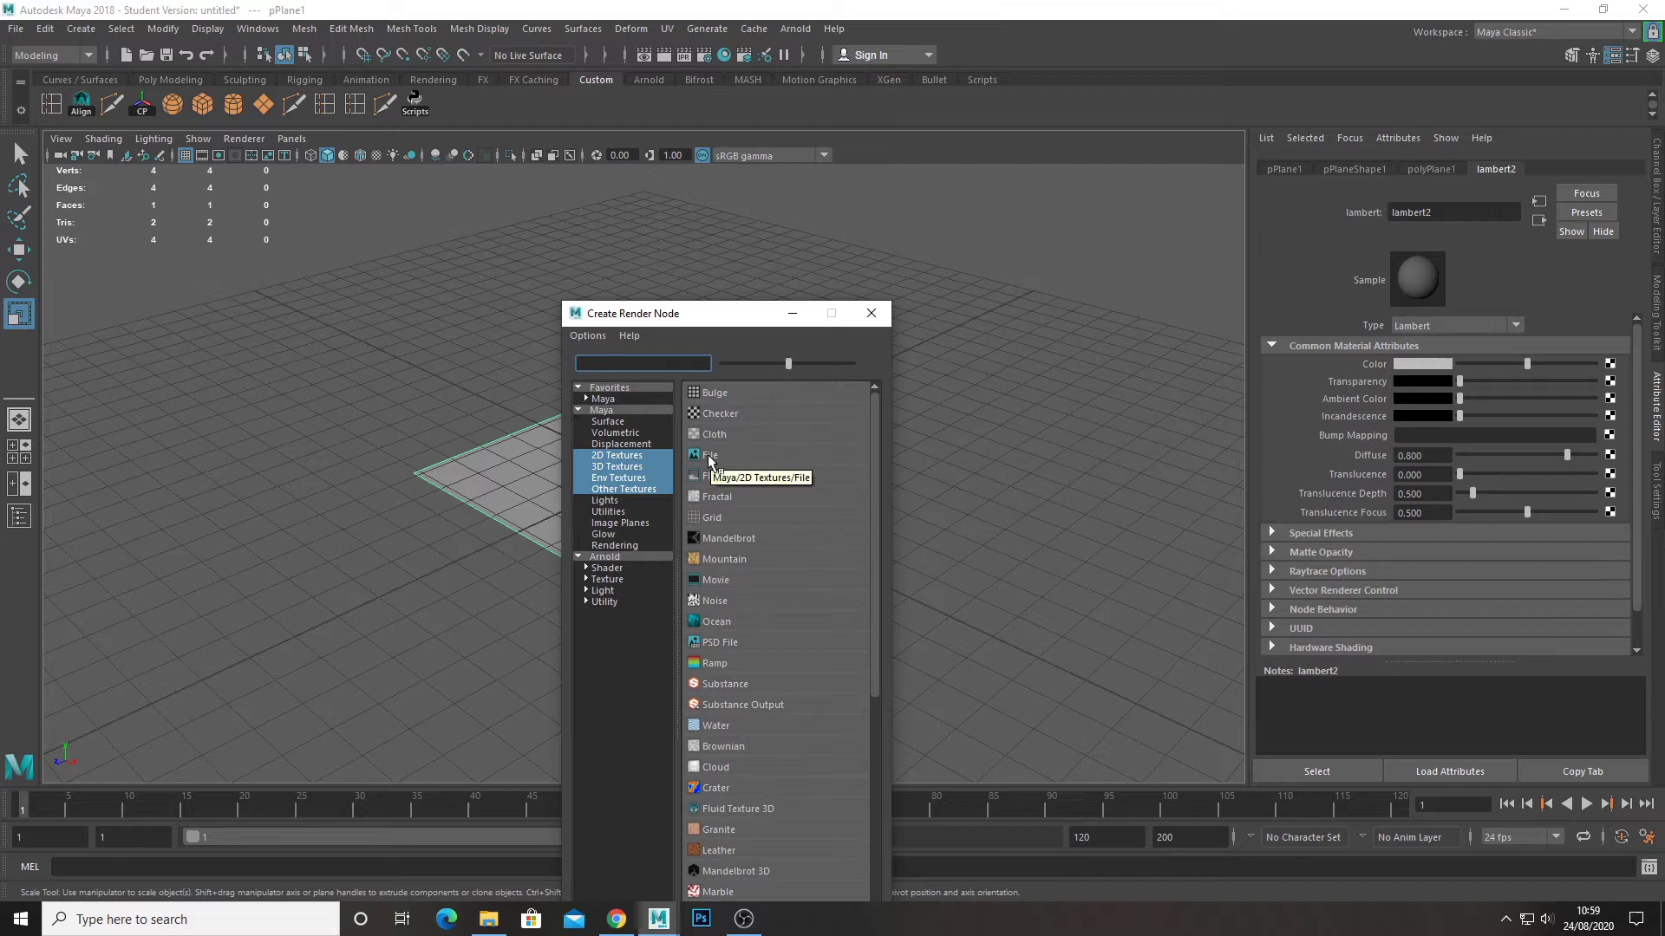
left_click(709, 457)
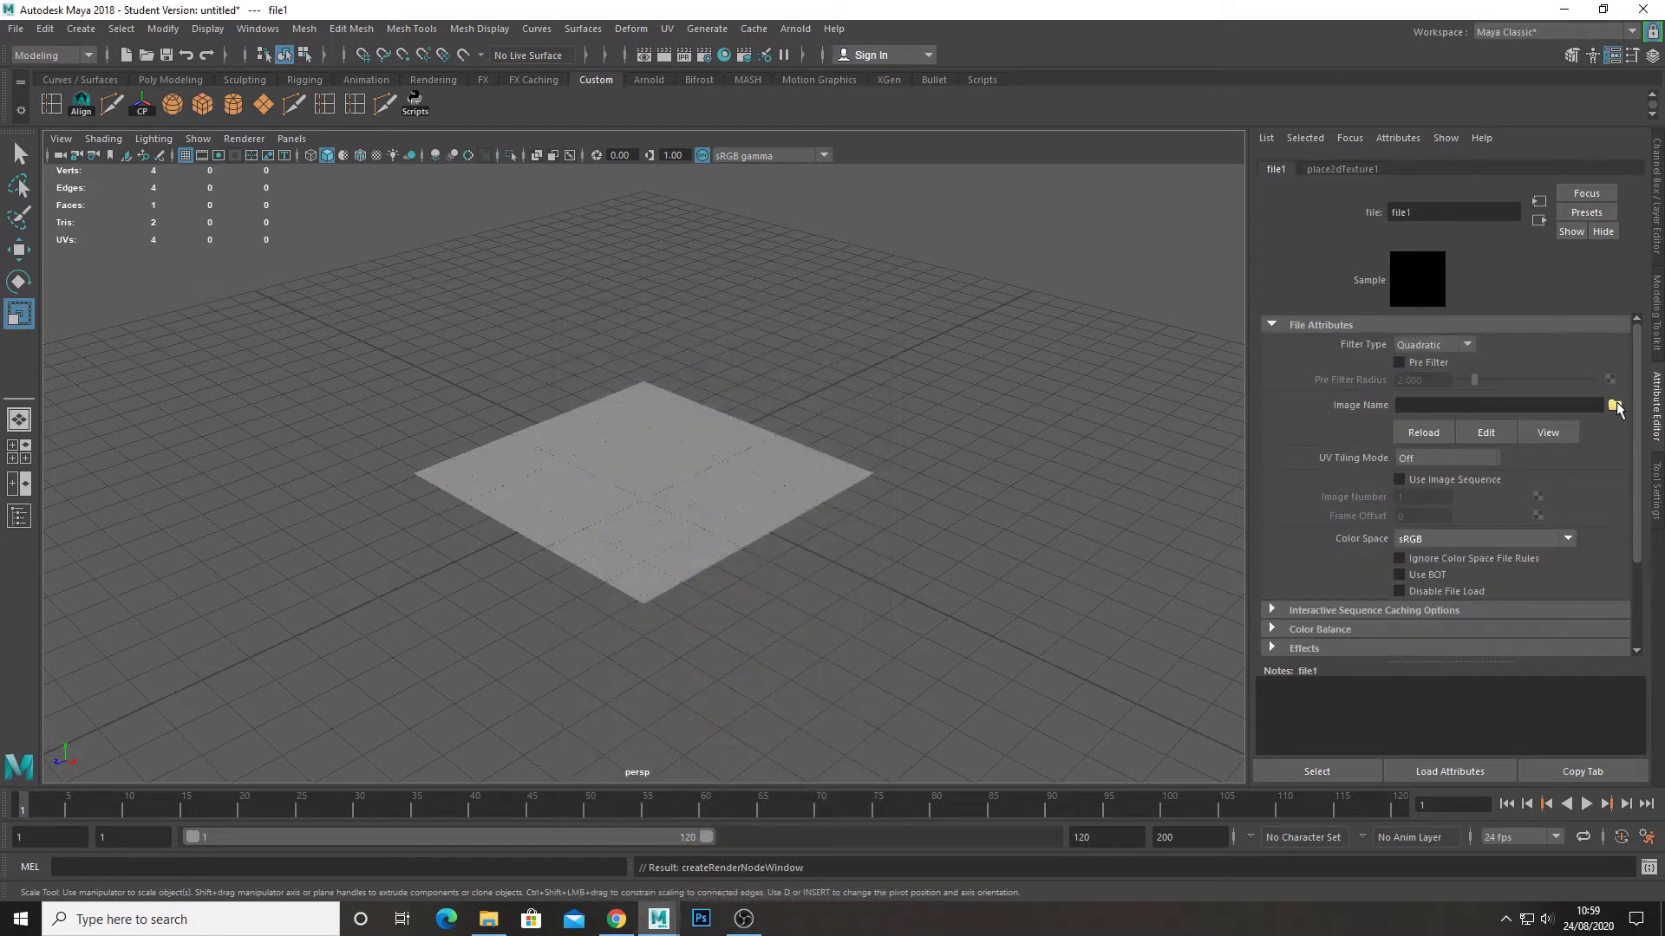
Load bd9ea77e1bdc4e001c52c5e5b9db1016.png from E:\Tutorials\View_ref_Planes as the image of the file texture.
left_click(1614, 406)
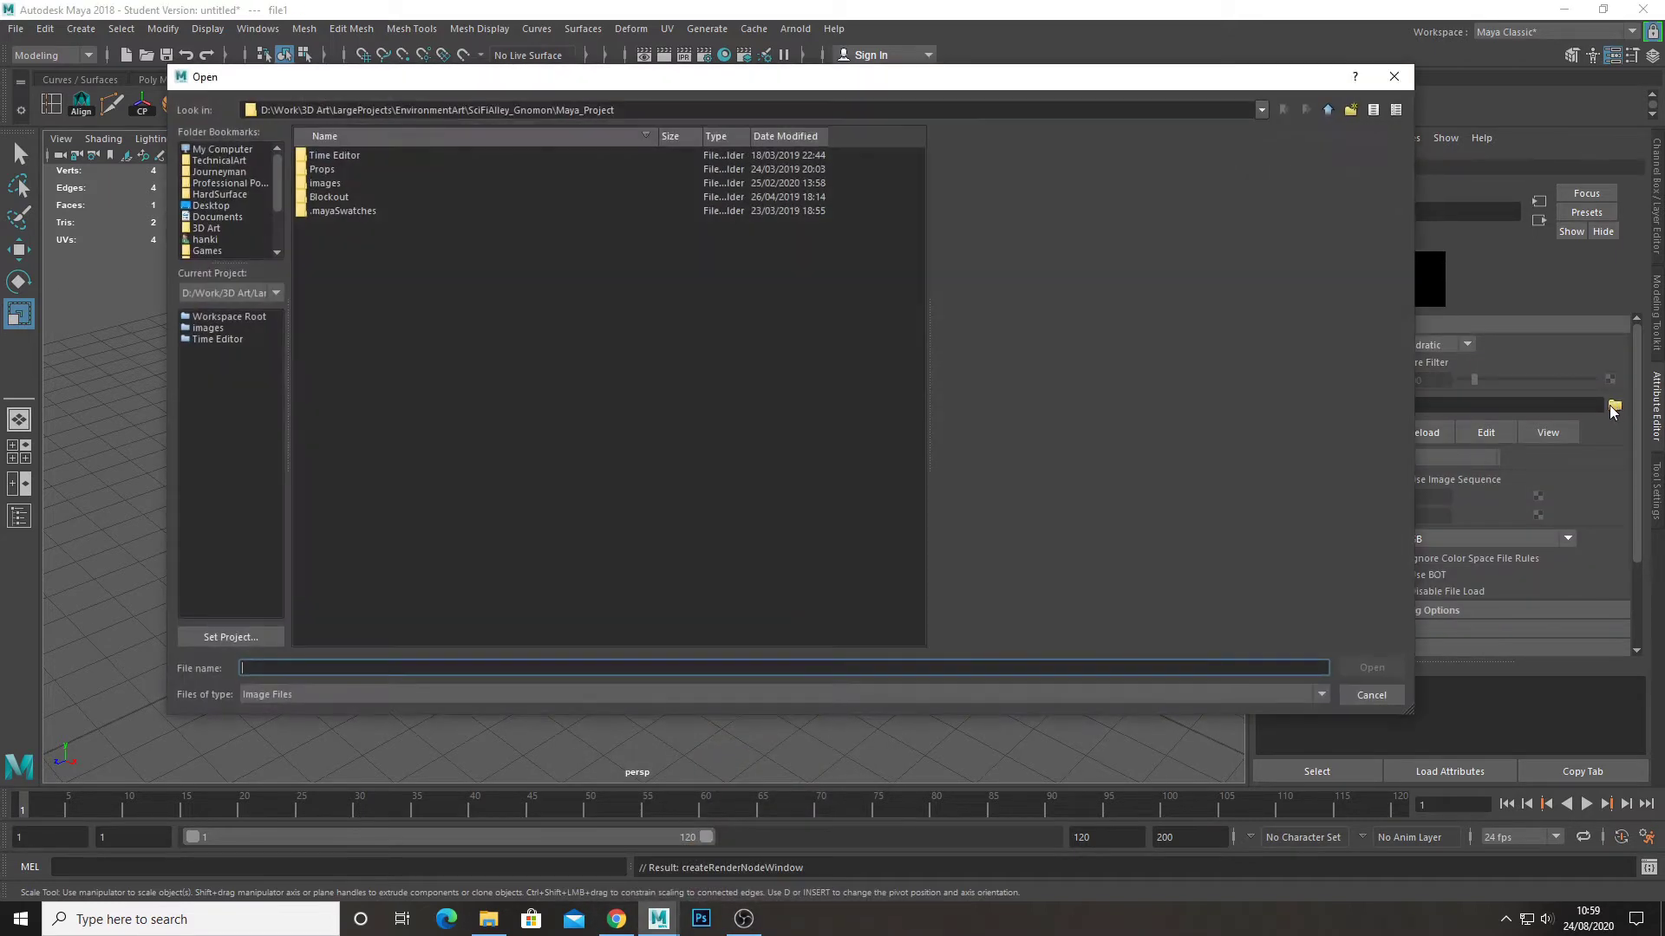
left_click(681, 110)
type("E:\\Tutorials\\View_ref_Planes")
key("Return")
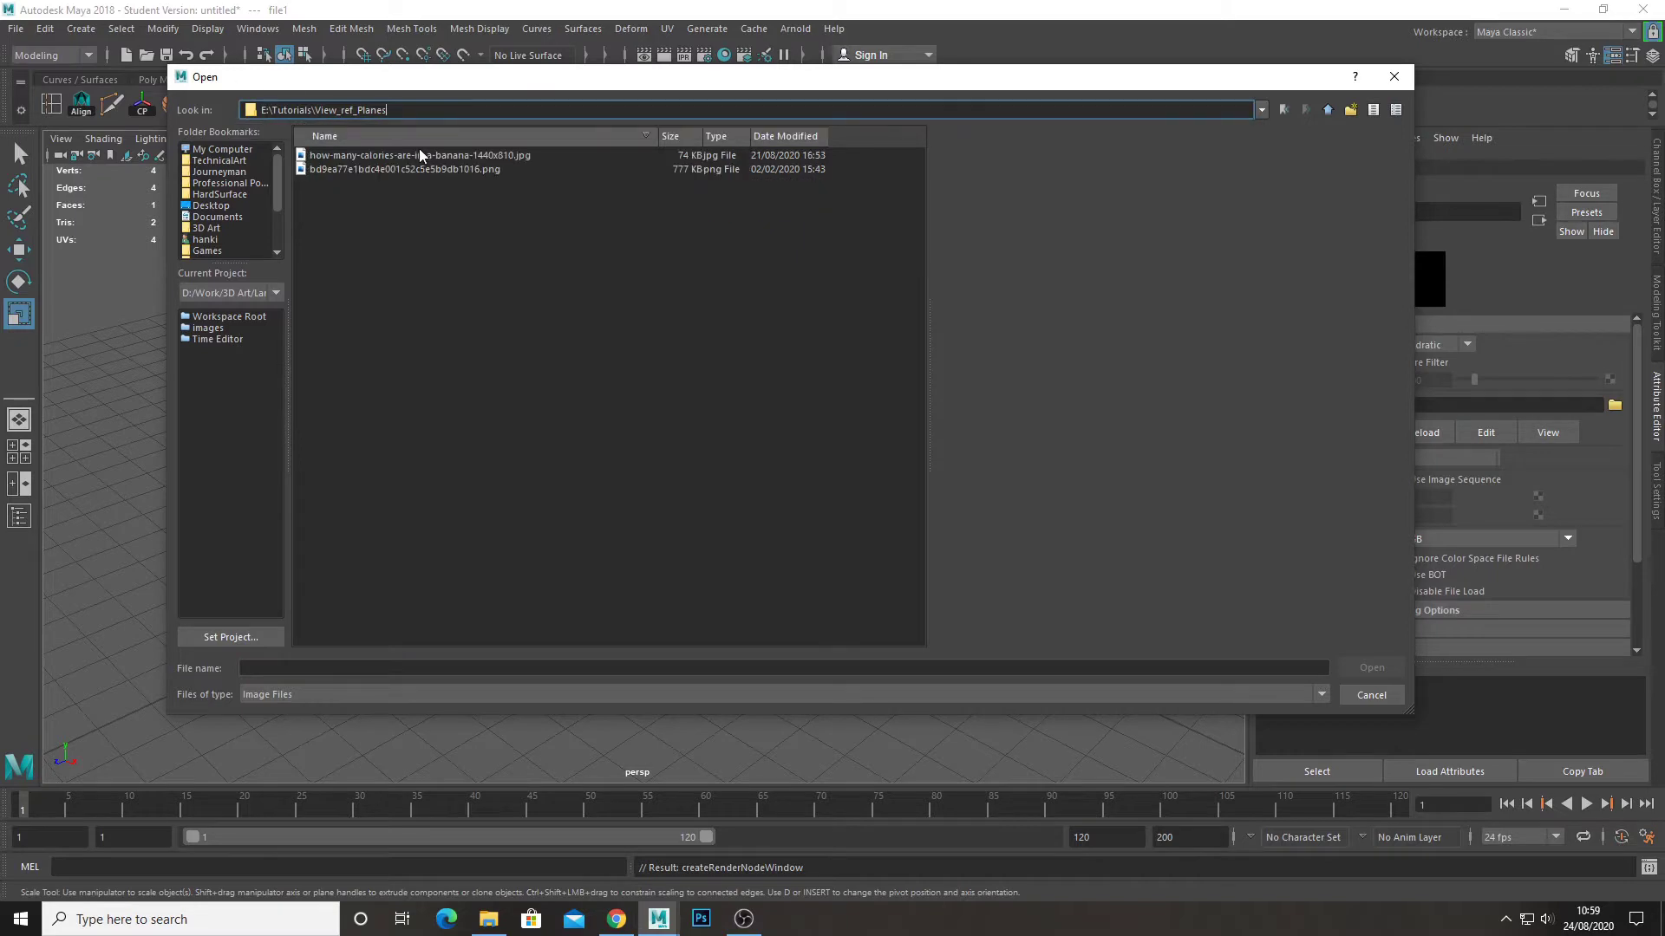
left_click(425, 170)
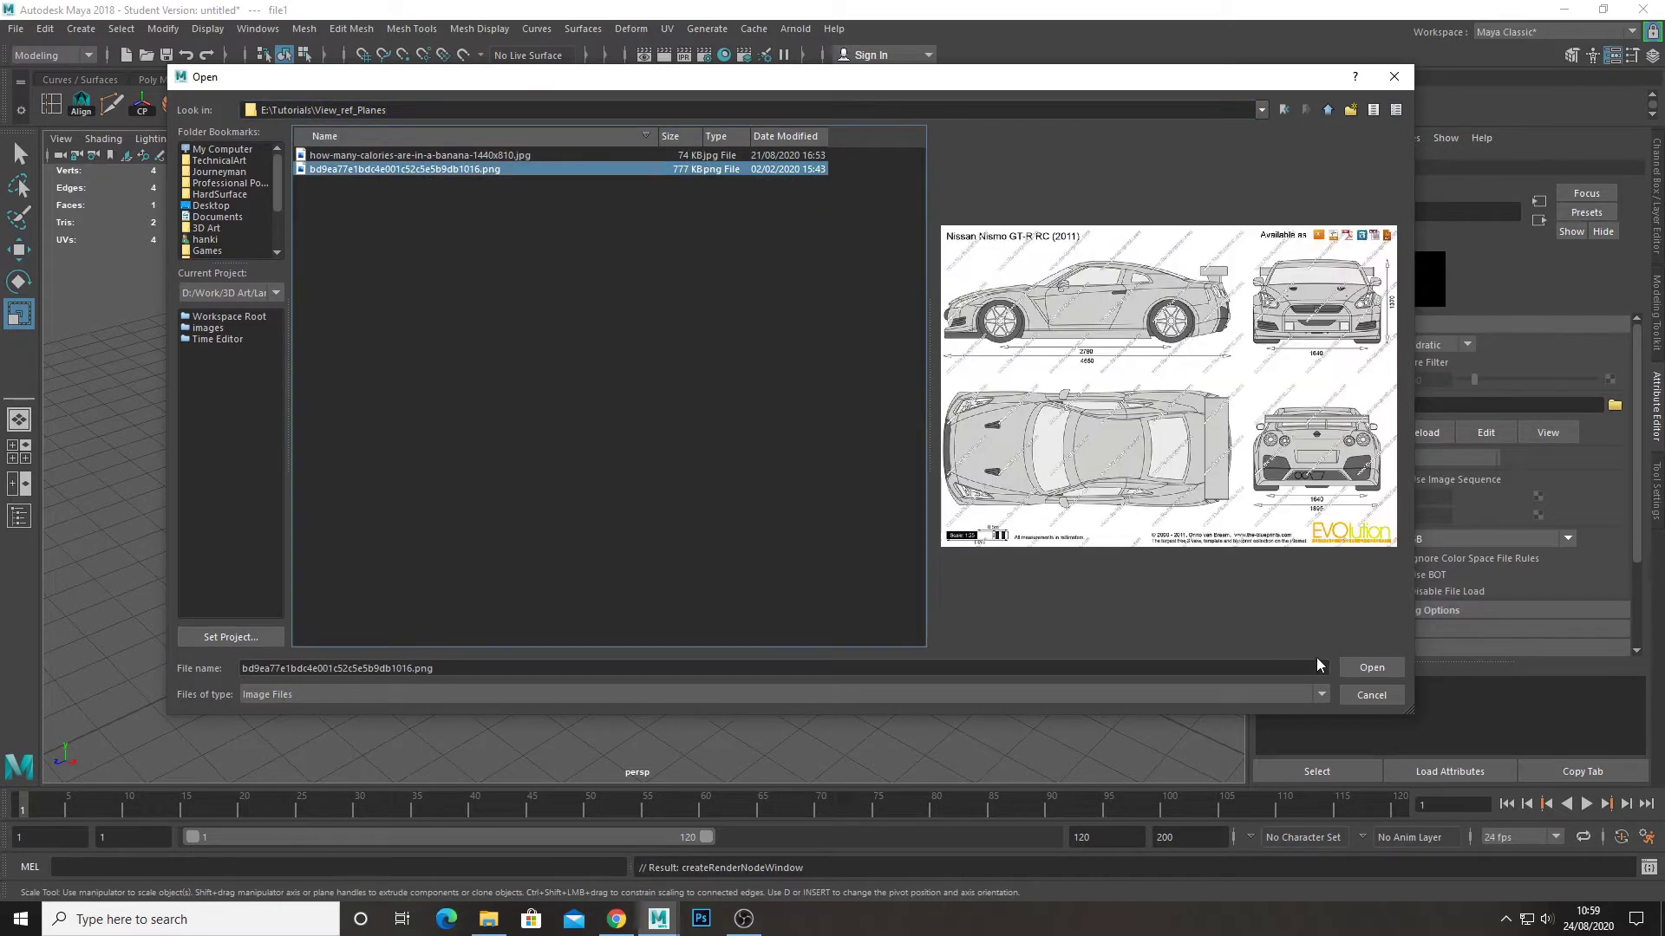
left_click(1370, 667)
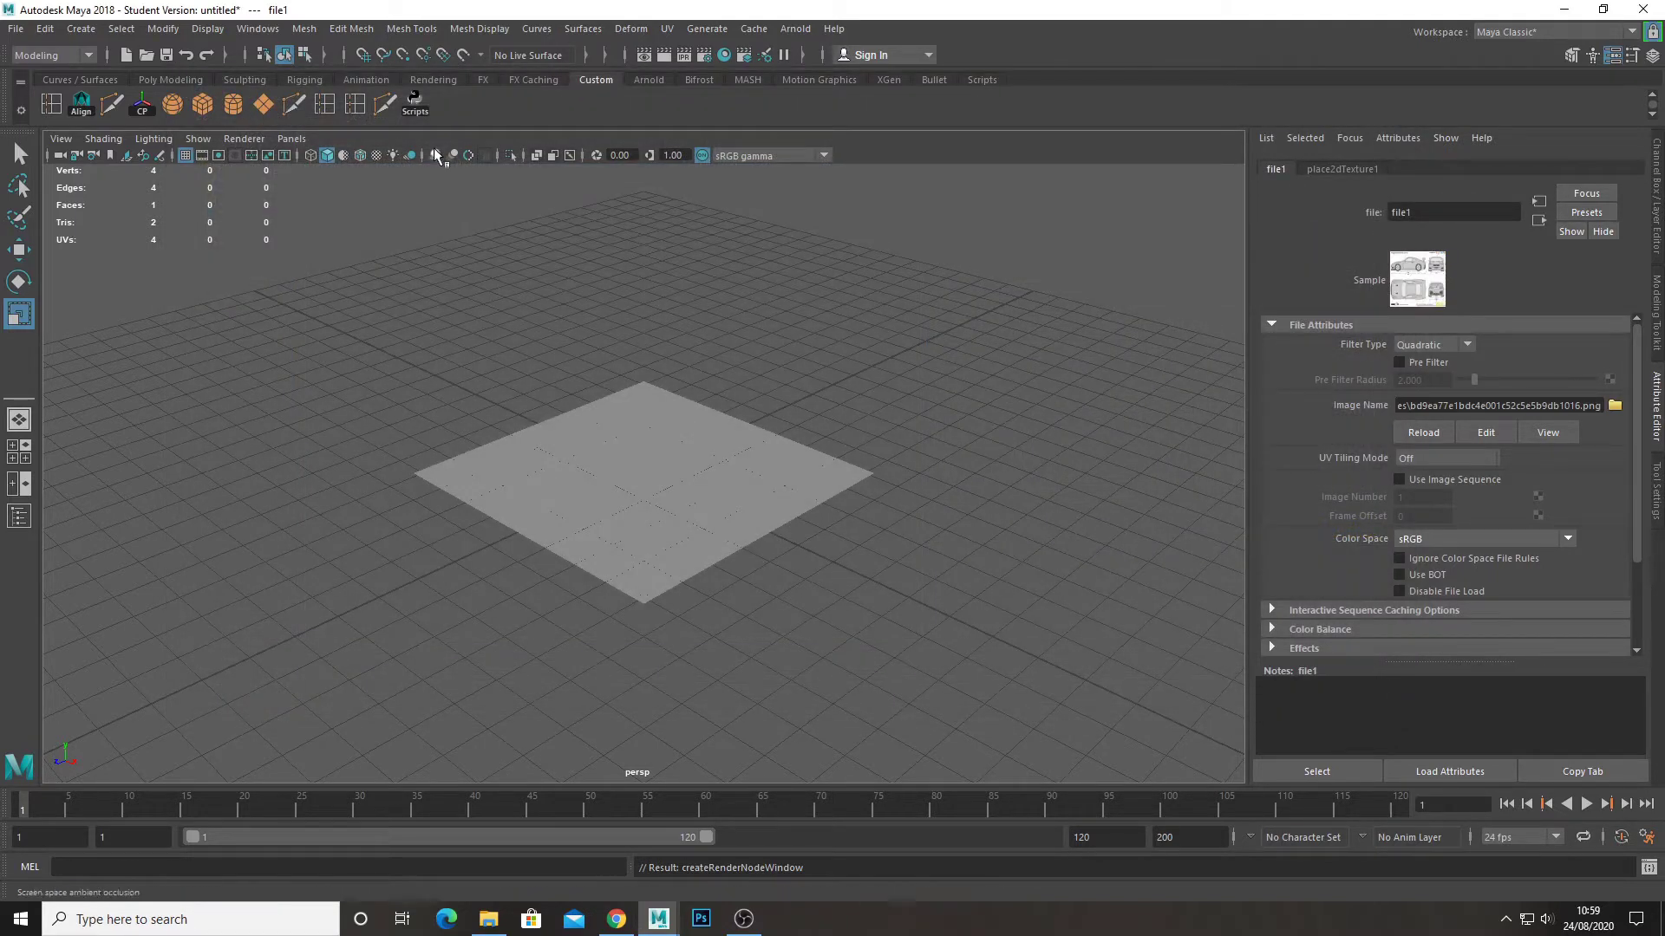
Turn on textured display in the perspective view so the blueprint shows on the plane.
left_click(375, 157)
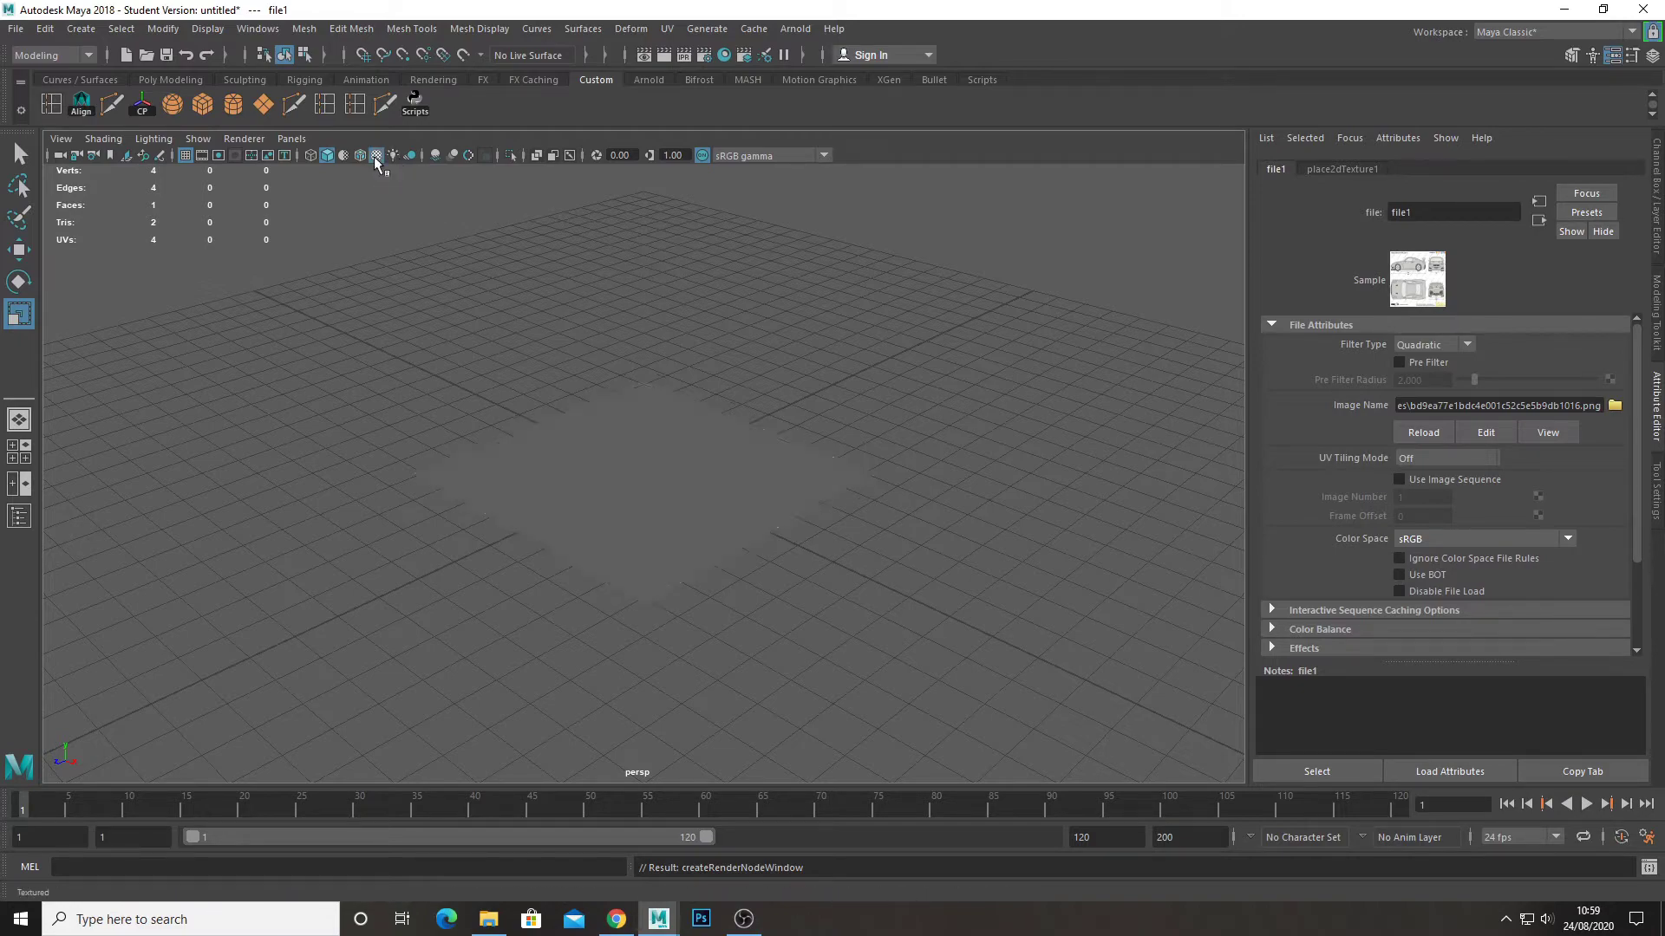
left_click_drag(781, 486, 922, 520, "alt")
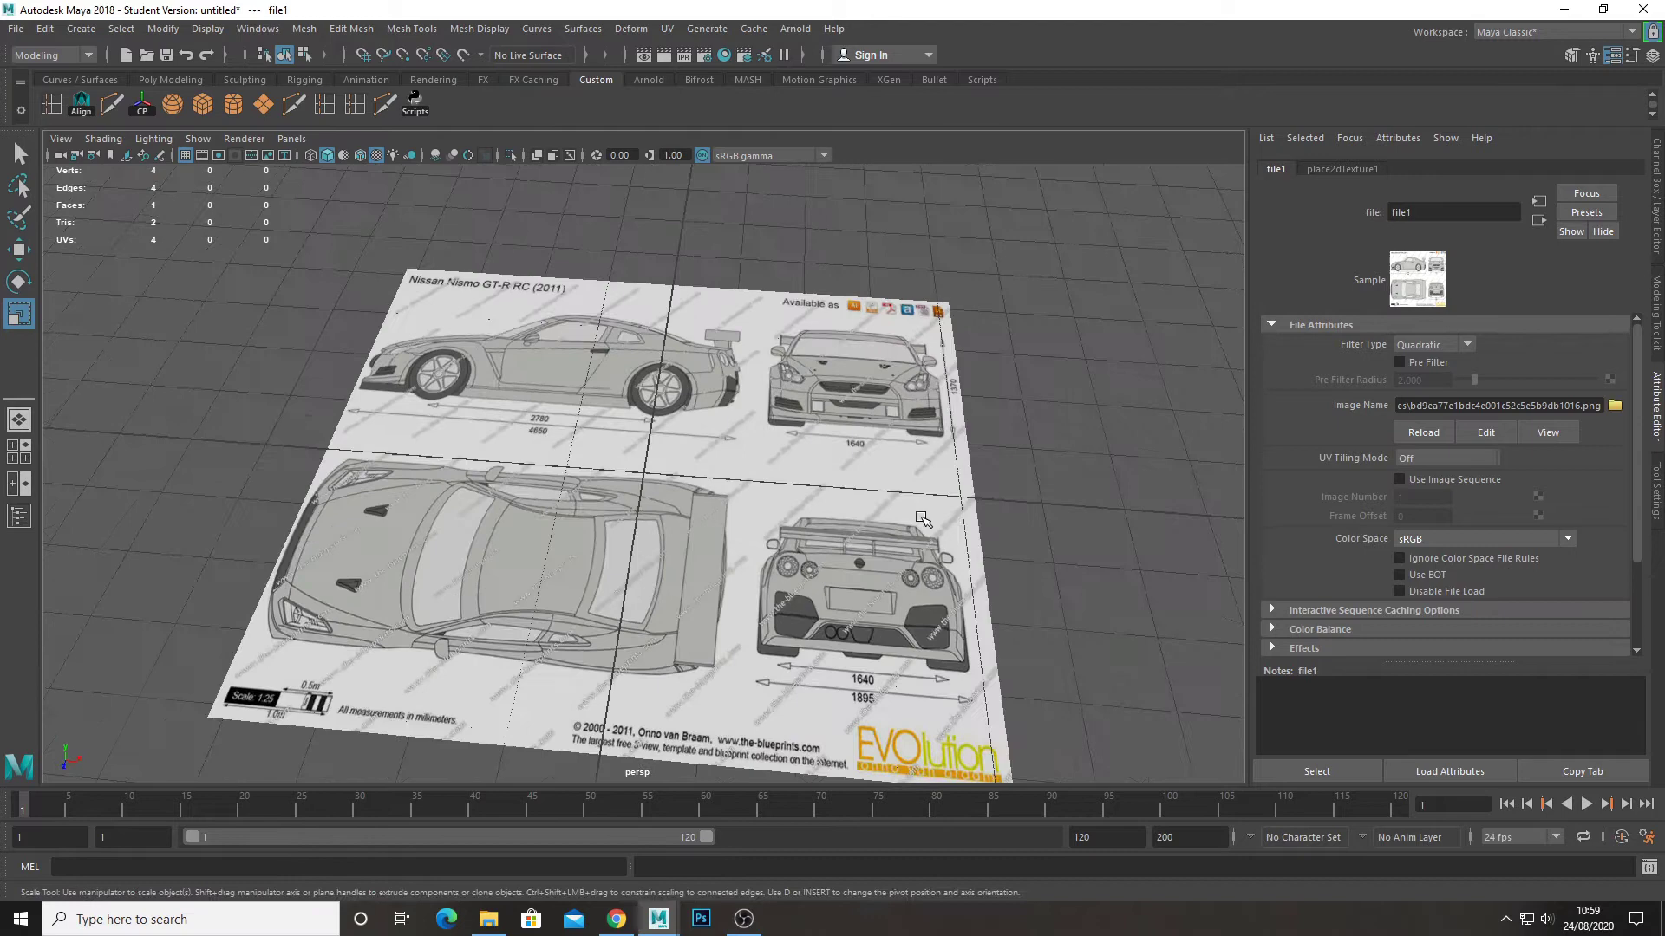
scroll(922, 520, "down", 5)
left_click_drag(910, 390, 903, 435, "alt")
scroll(893, 446, "up", 3)
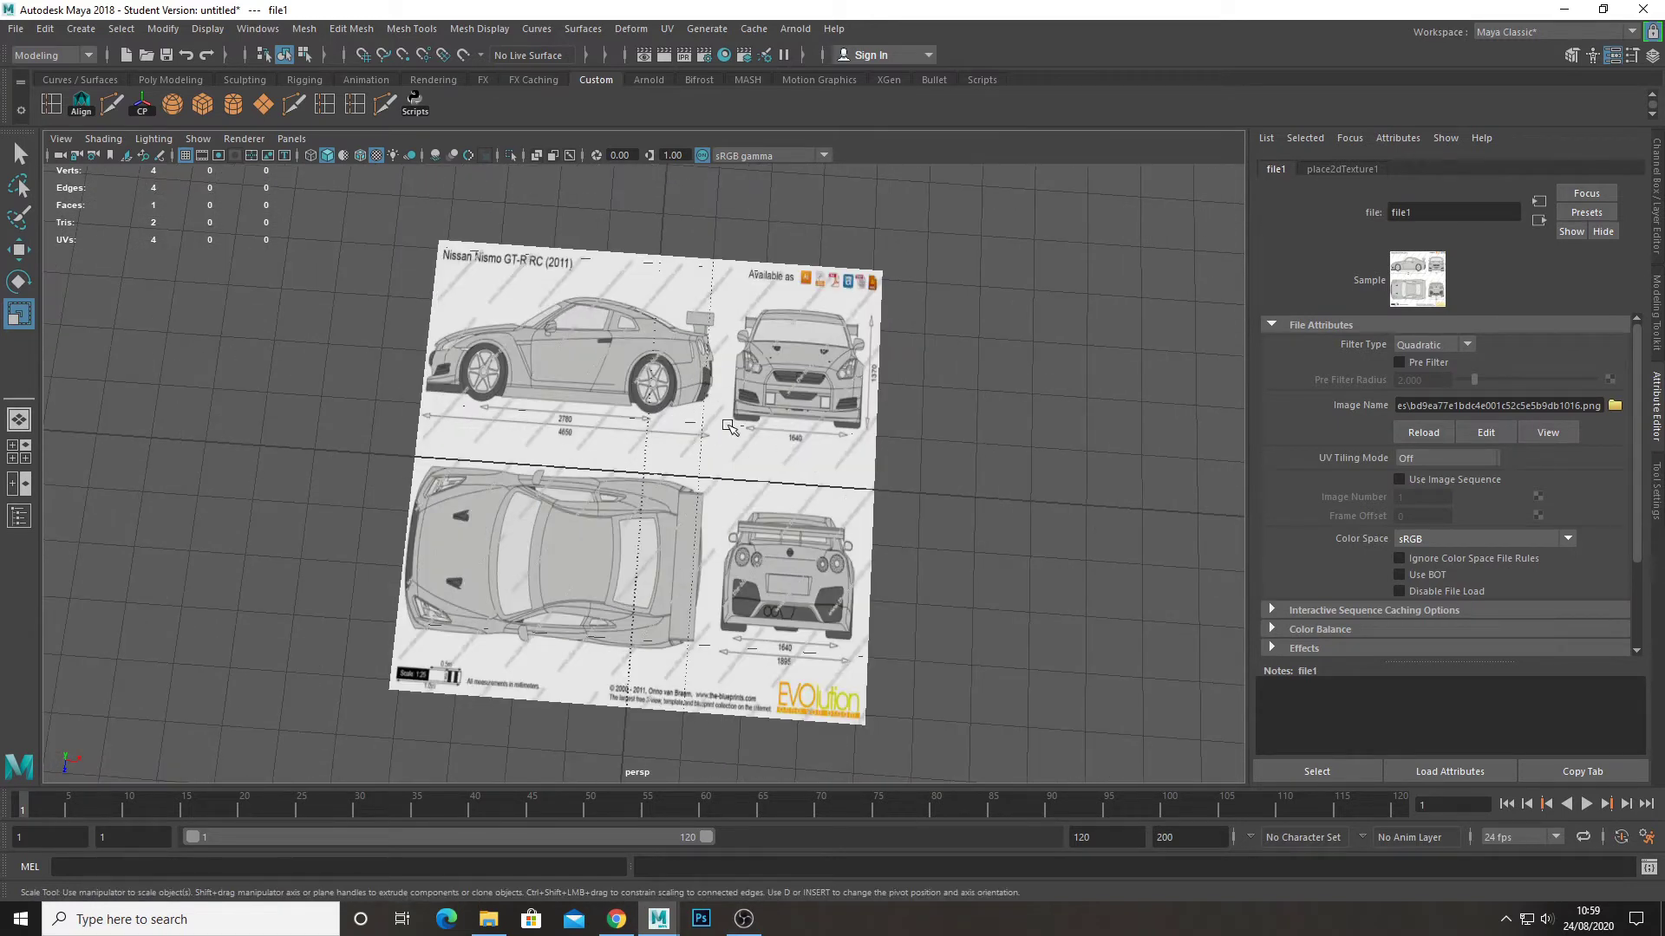
Select the plane with its channel values shown, and check the blueprint PNG's pixel dimensions in its Windows file properties.
left_click(1658, 248)
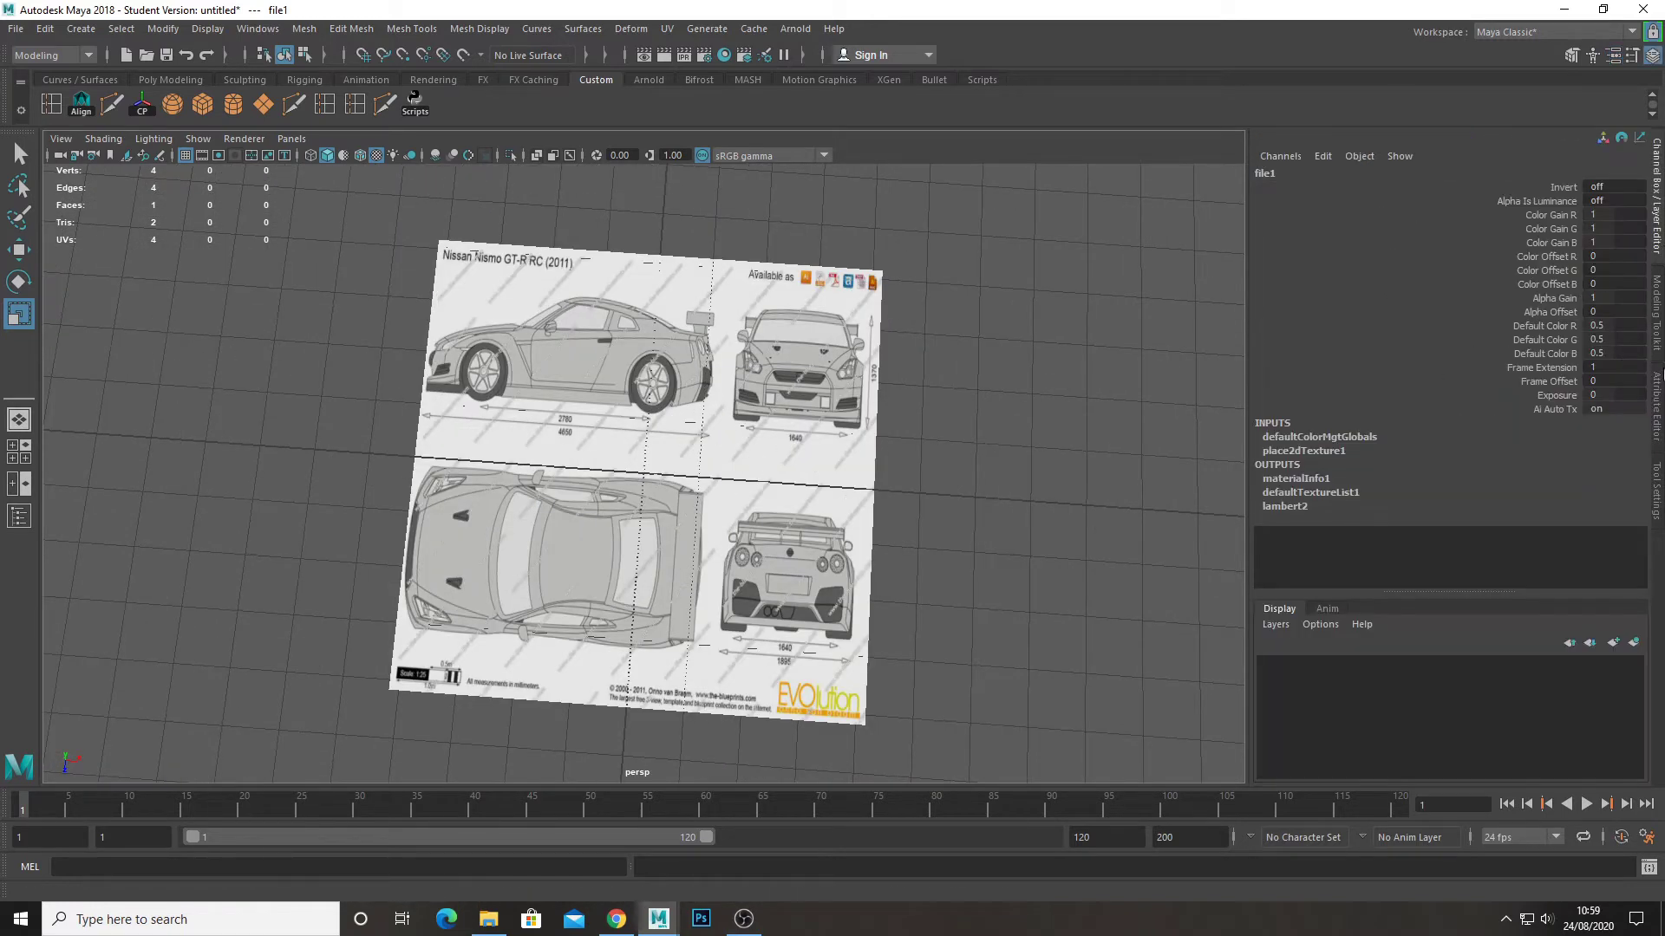
left_click(778, 416)
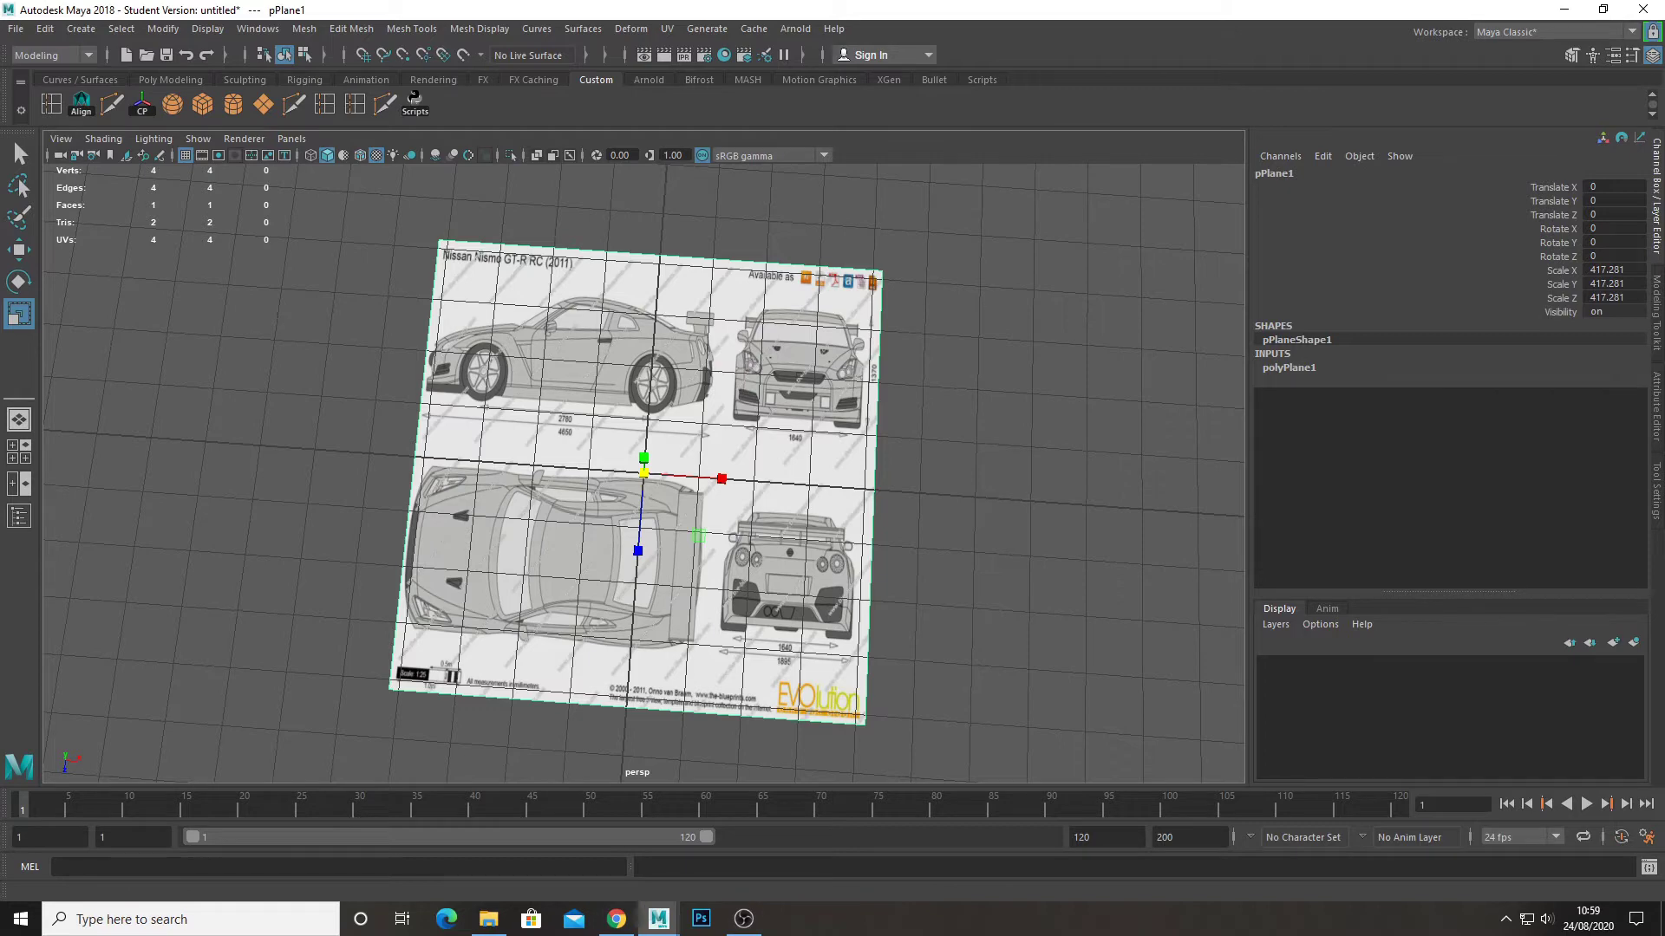
left_click(489, 919)
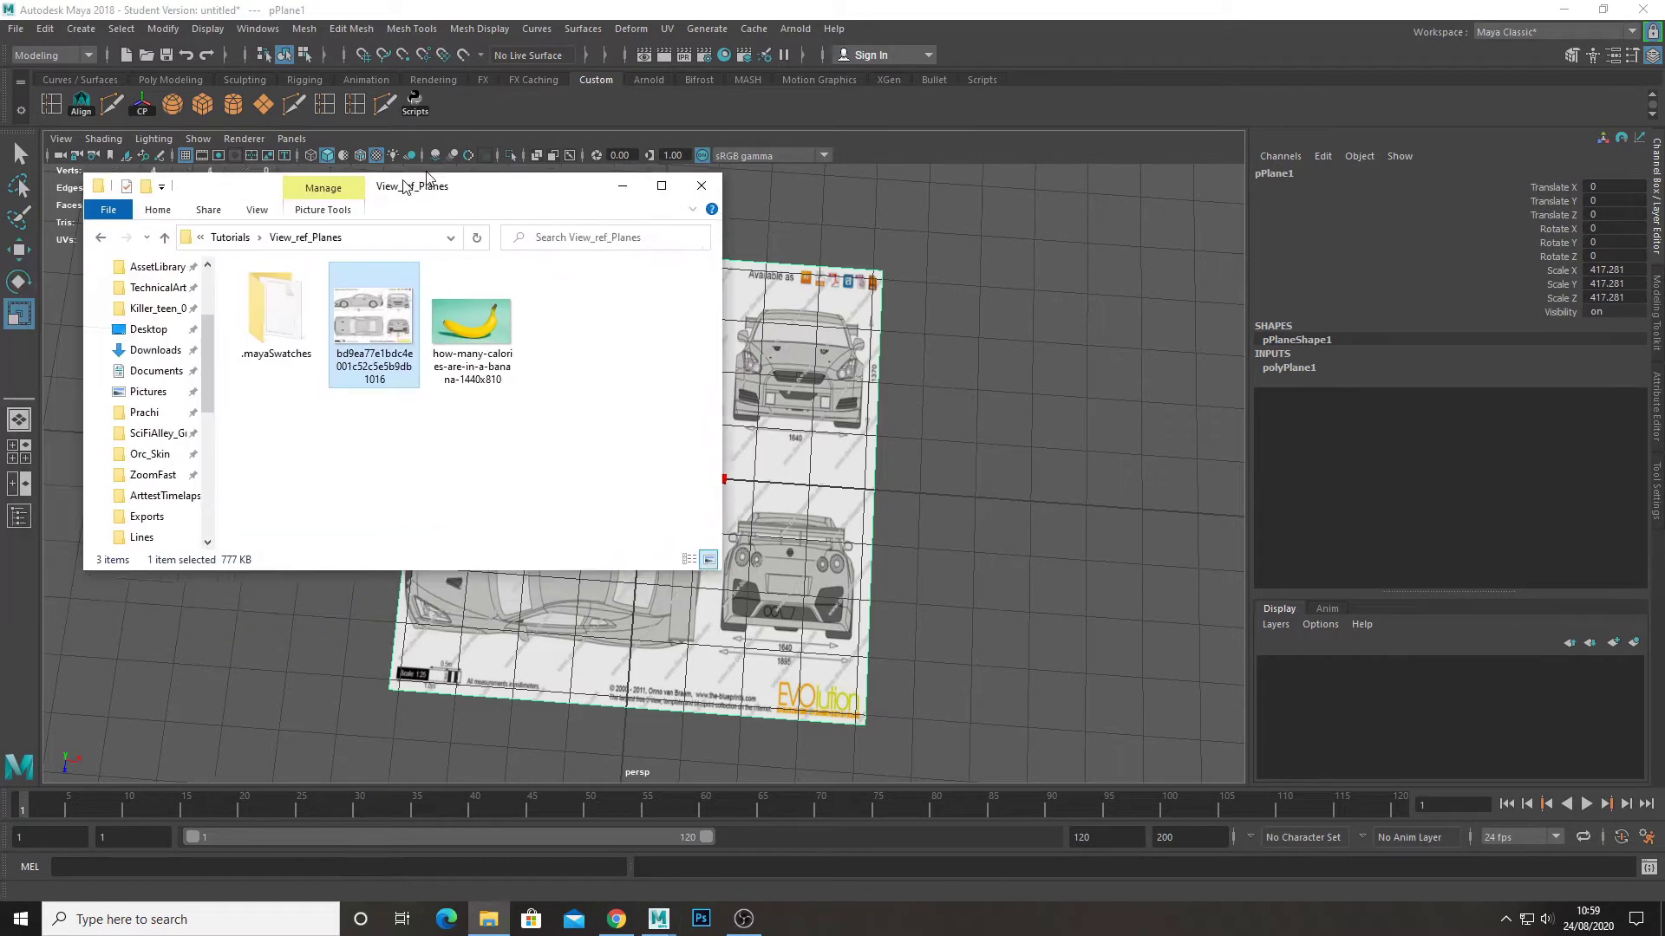
left_click_drag(396, 180, 603, 158)
right_click(562, 275)
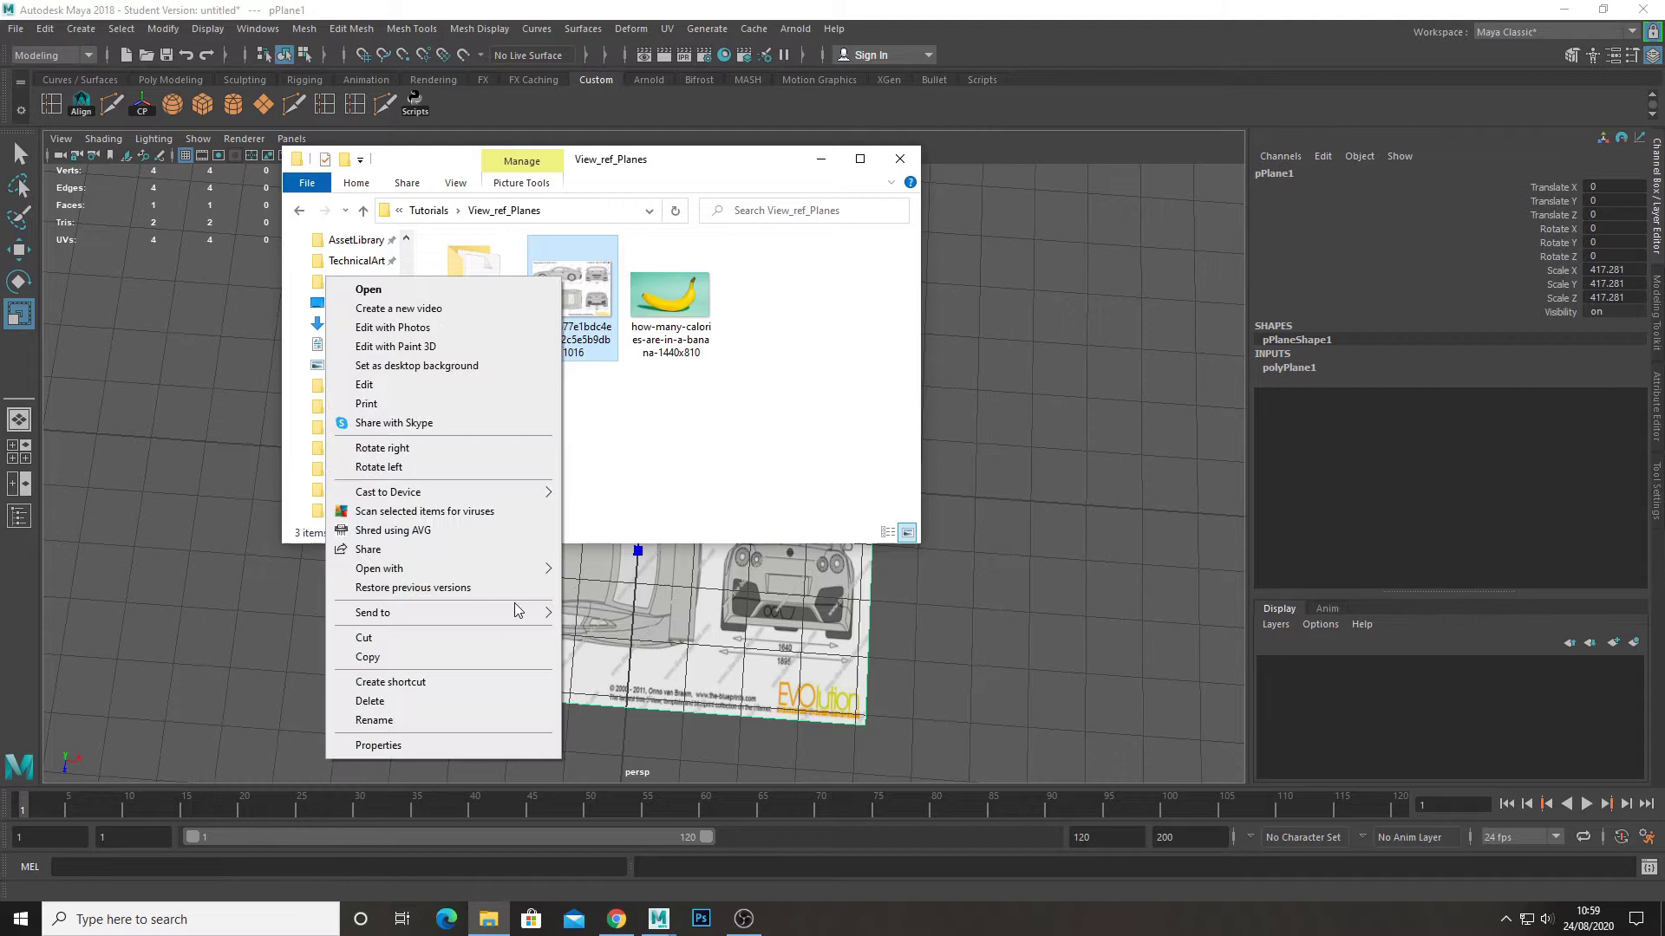
left_click(392, 746)
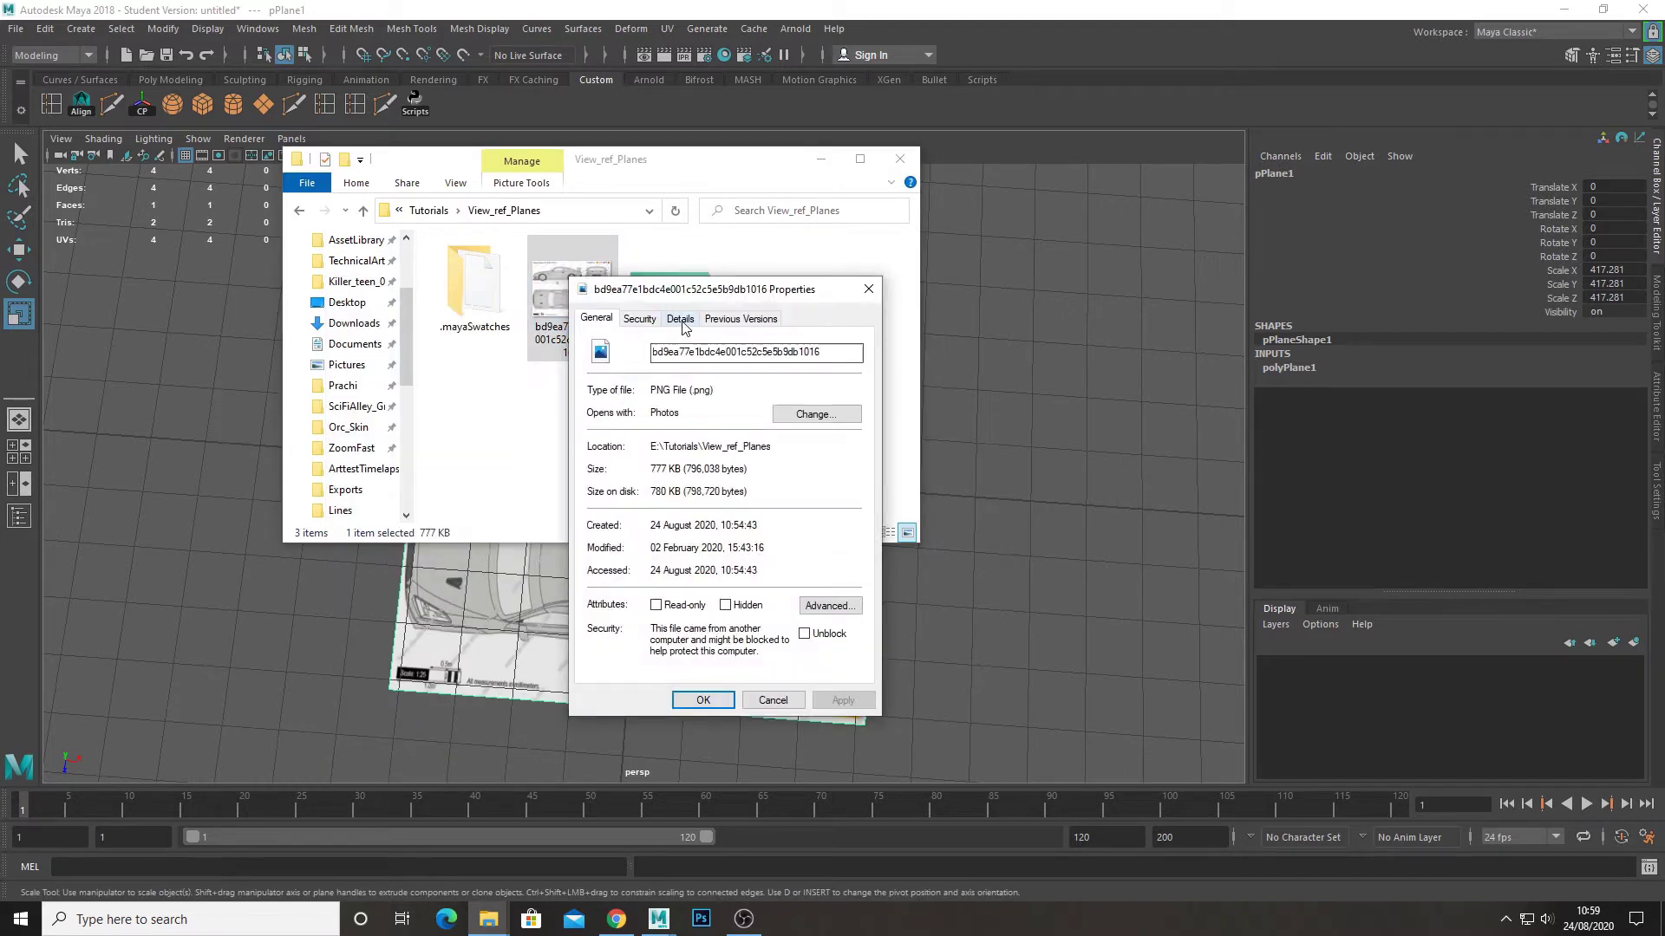
left_click(679, 319)
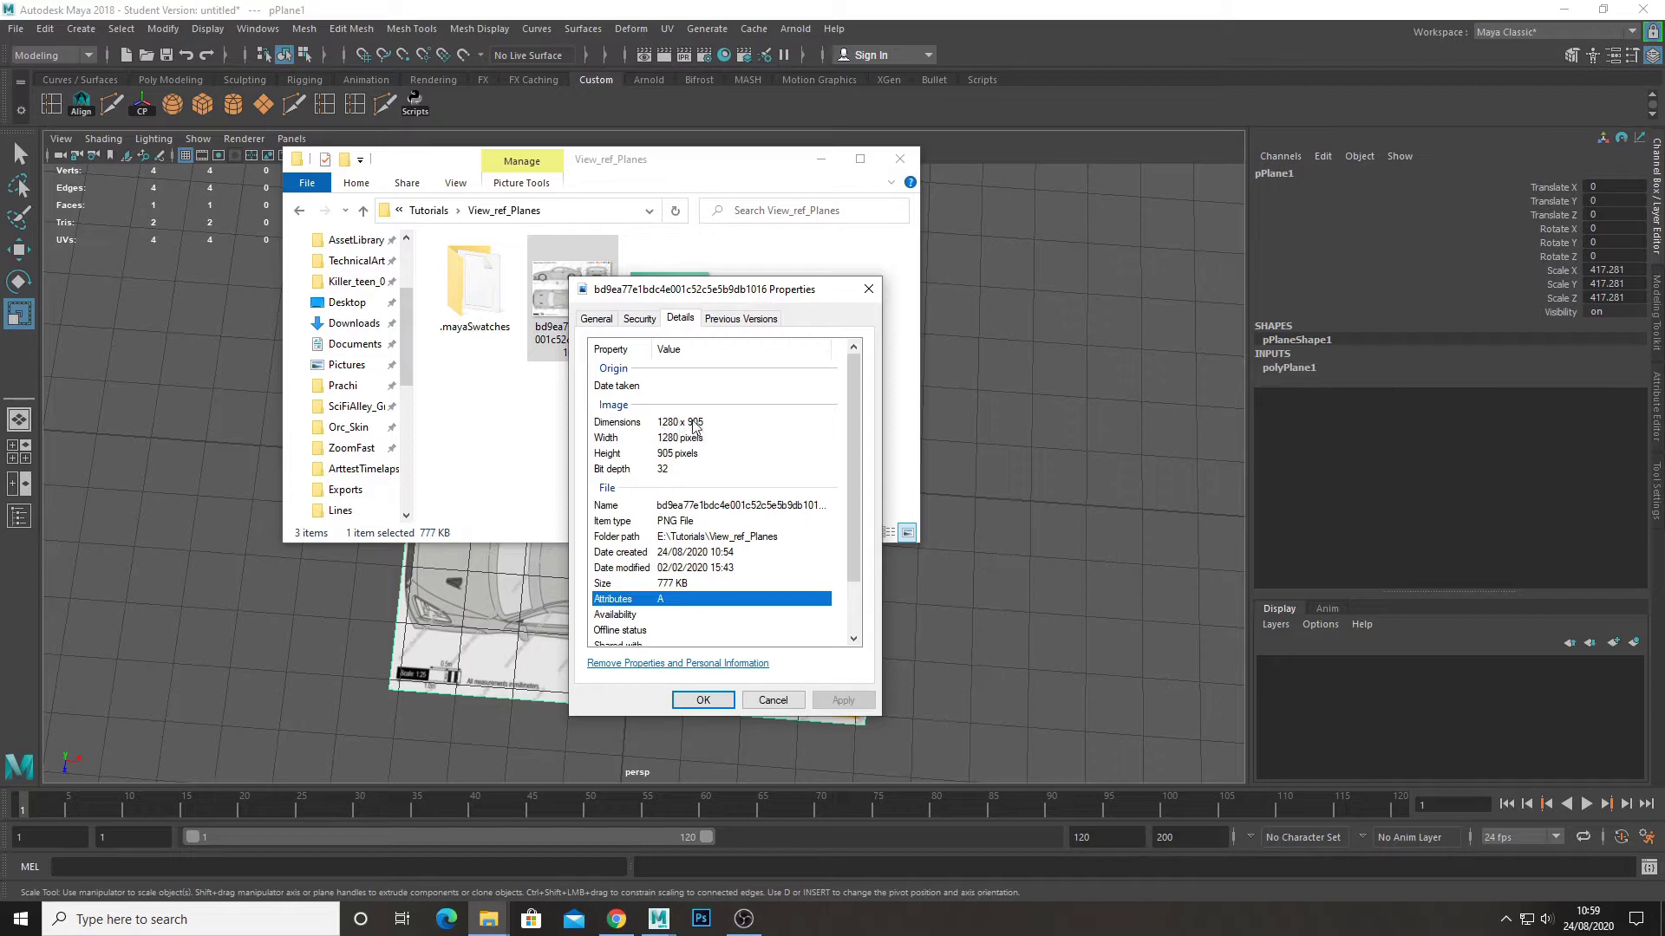
left_click(868, 289)
left_click(900, 159)
Set the plane's Scale X to 1280 and Scale Z to 905 to match the image proportions.
double_click(1615, 270)
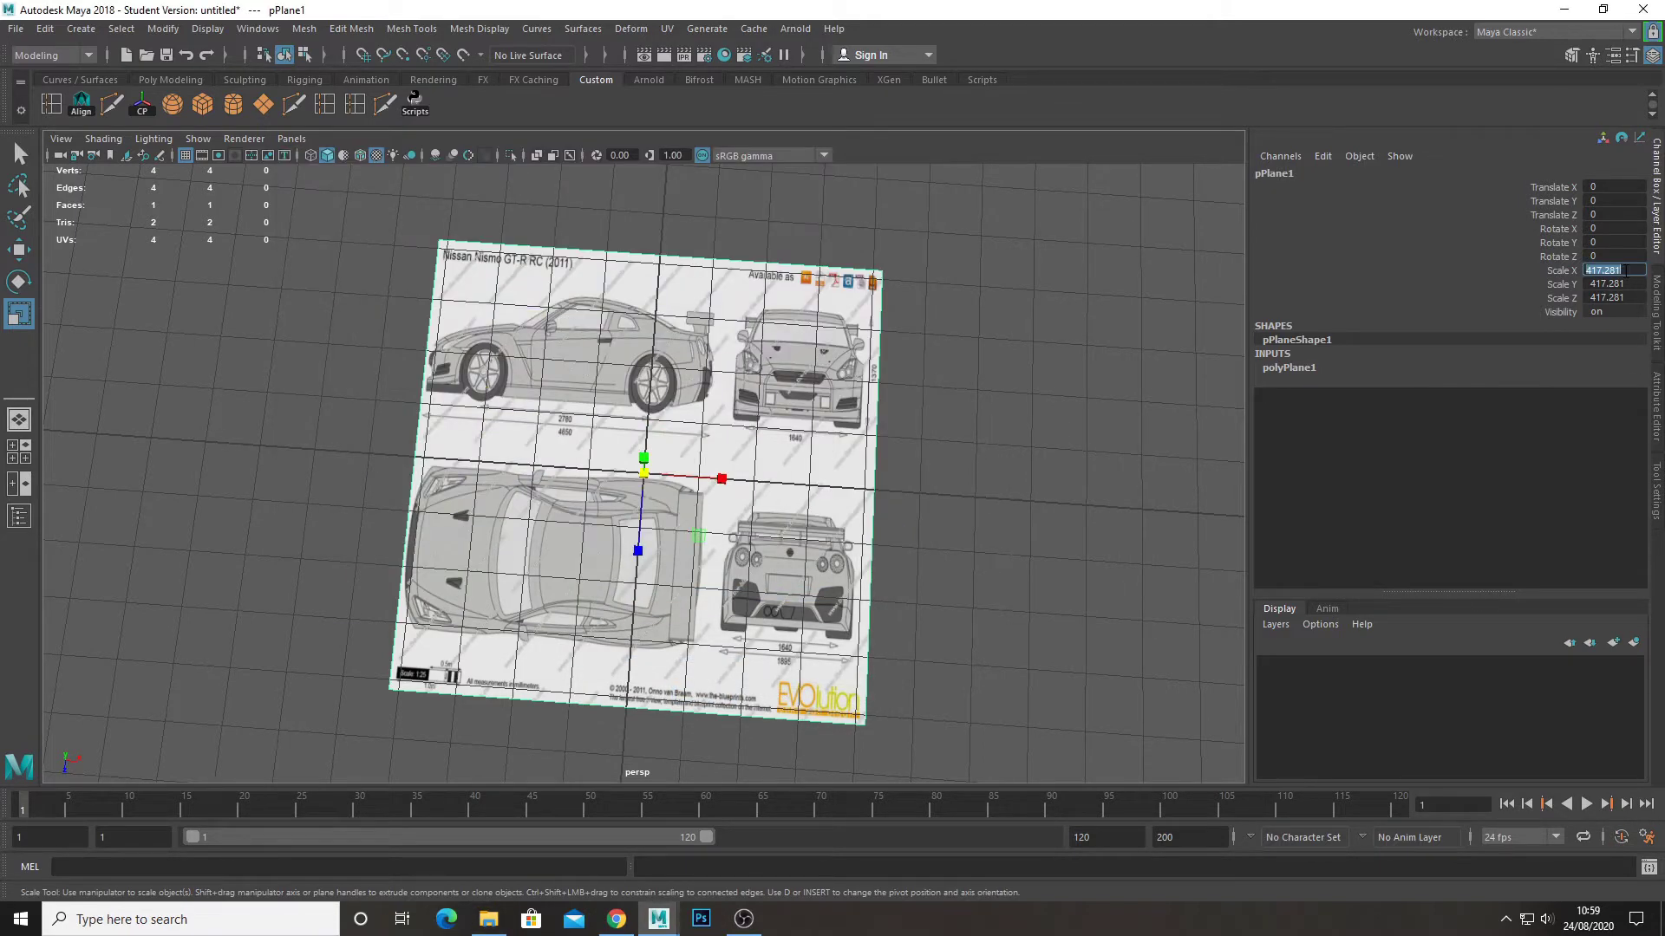
type("1280")
key("Tab")
key("Tab")
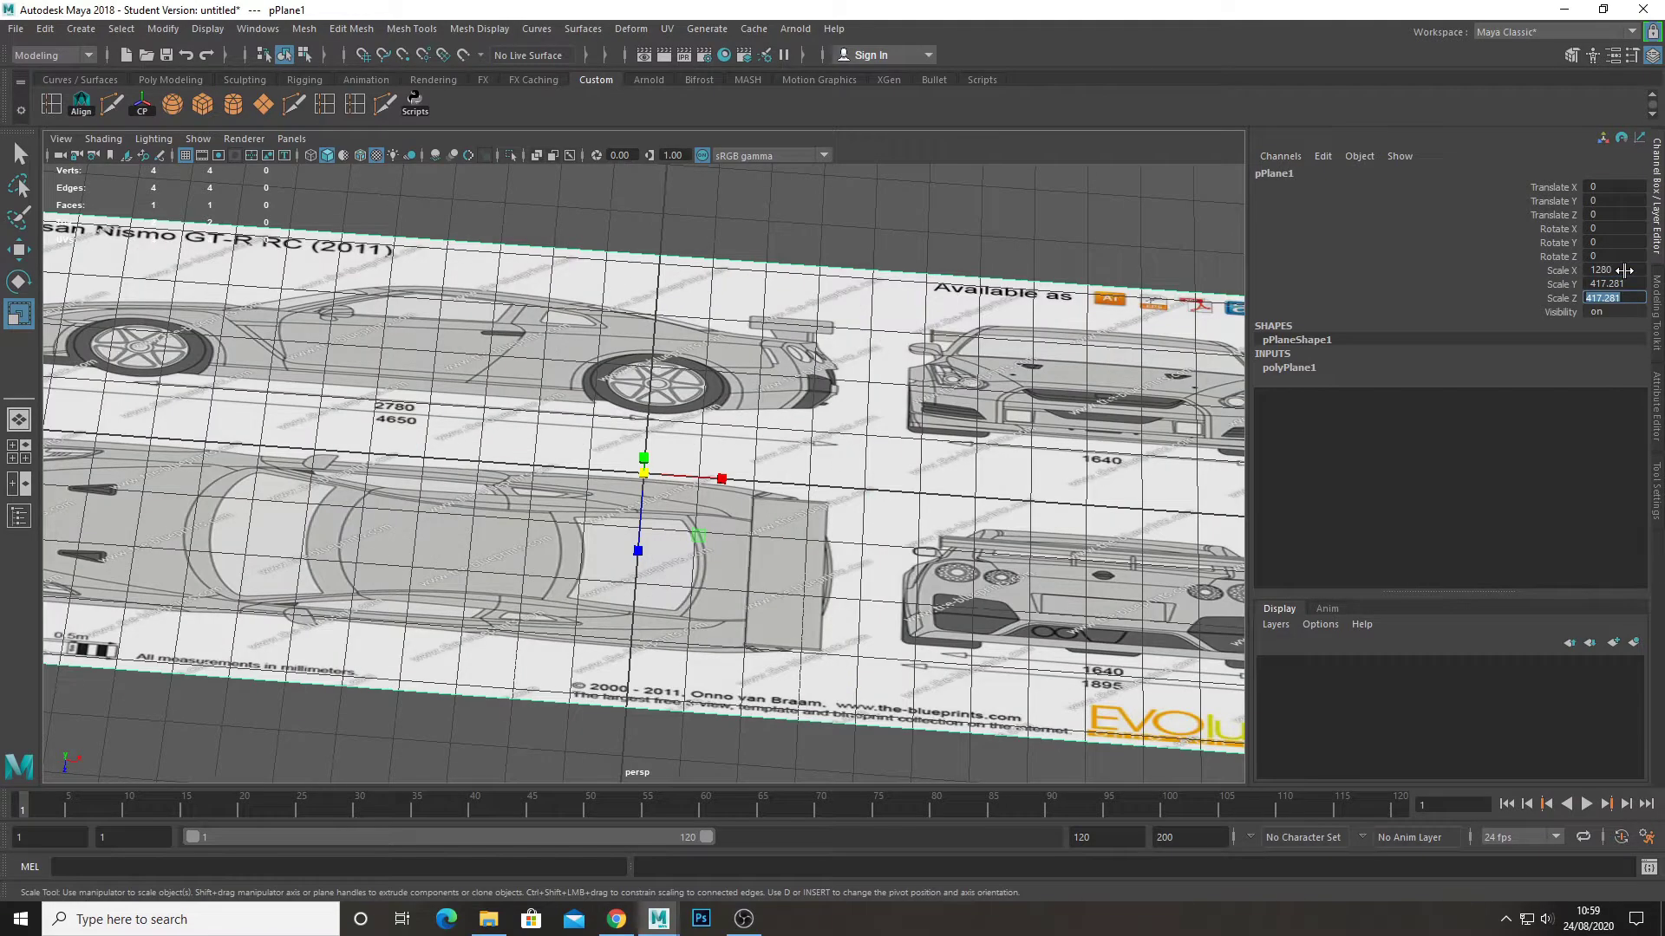
type("905")
key("Tab")
scroll(862, 405, "down", 8)
scroll(862, 405, "up", 5)
left_click_drag(704, 507, 778, 447, "alt")
key("ctrl+z")
Hide the grid in the perspective view to inspect the blueprint plane, and show the grid again.
left_click(185, 156)
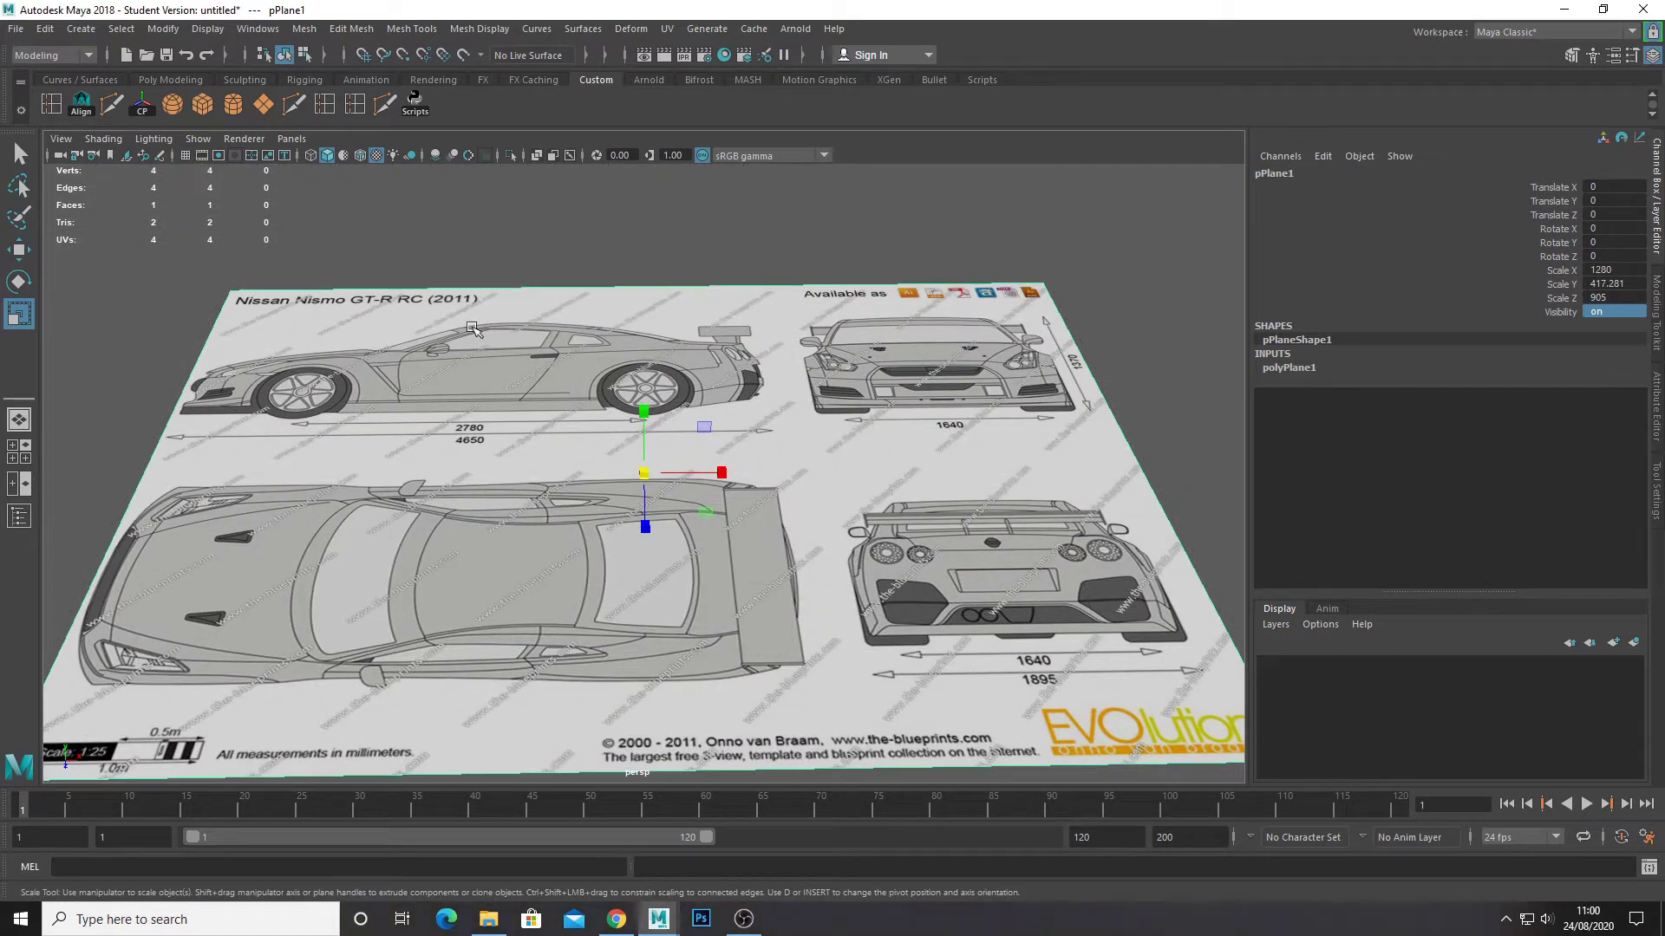
scroll(487, 267, "down", 4)
left_click_drag(561, 371, 626, 469, "alt")
scroll(724, 396, "up", 4)
scroll(763, 399, "down", 2)
scroll(796, 399, "up", 2)
scroll(796, 399, "down", 2)
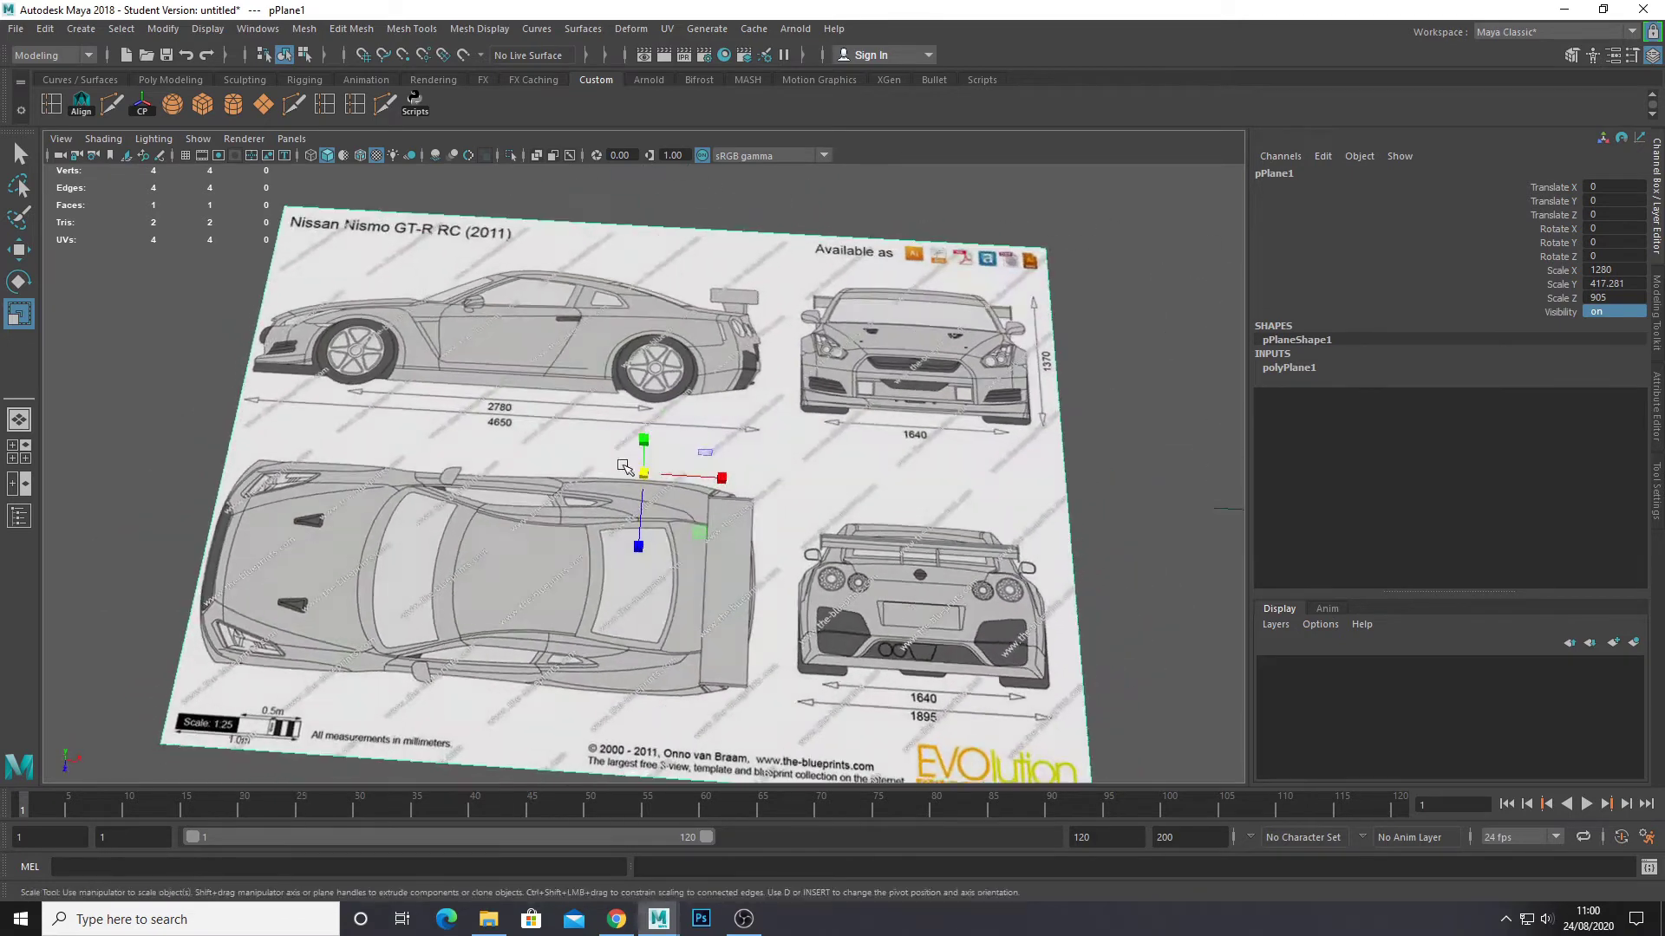
left_click(185, 155)
scroll(824, 473, "up", 5)
Switch to a full-size top view, turn on textured display there and frame the whole blueprint plane.
key("space")
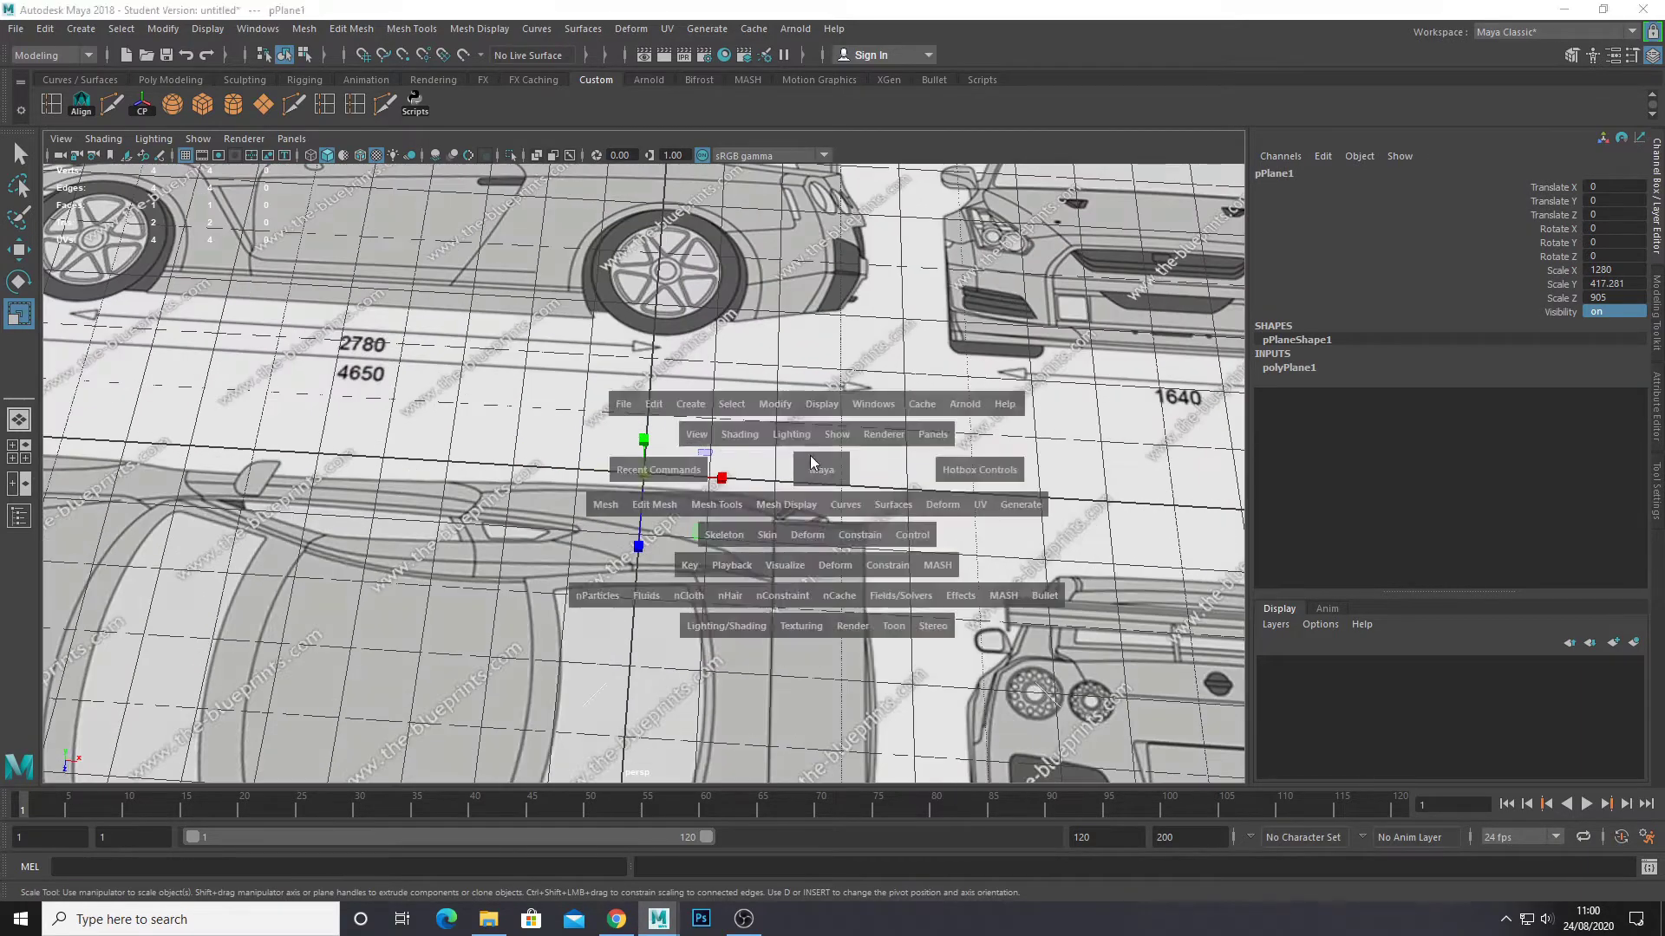
scroll(986, 230, "down", 5)
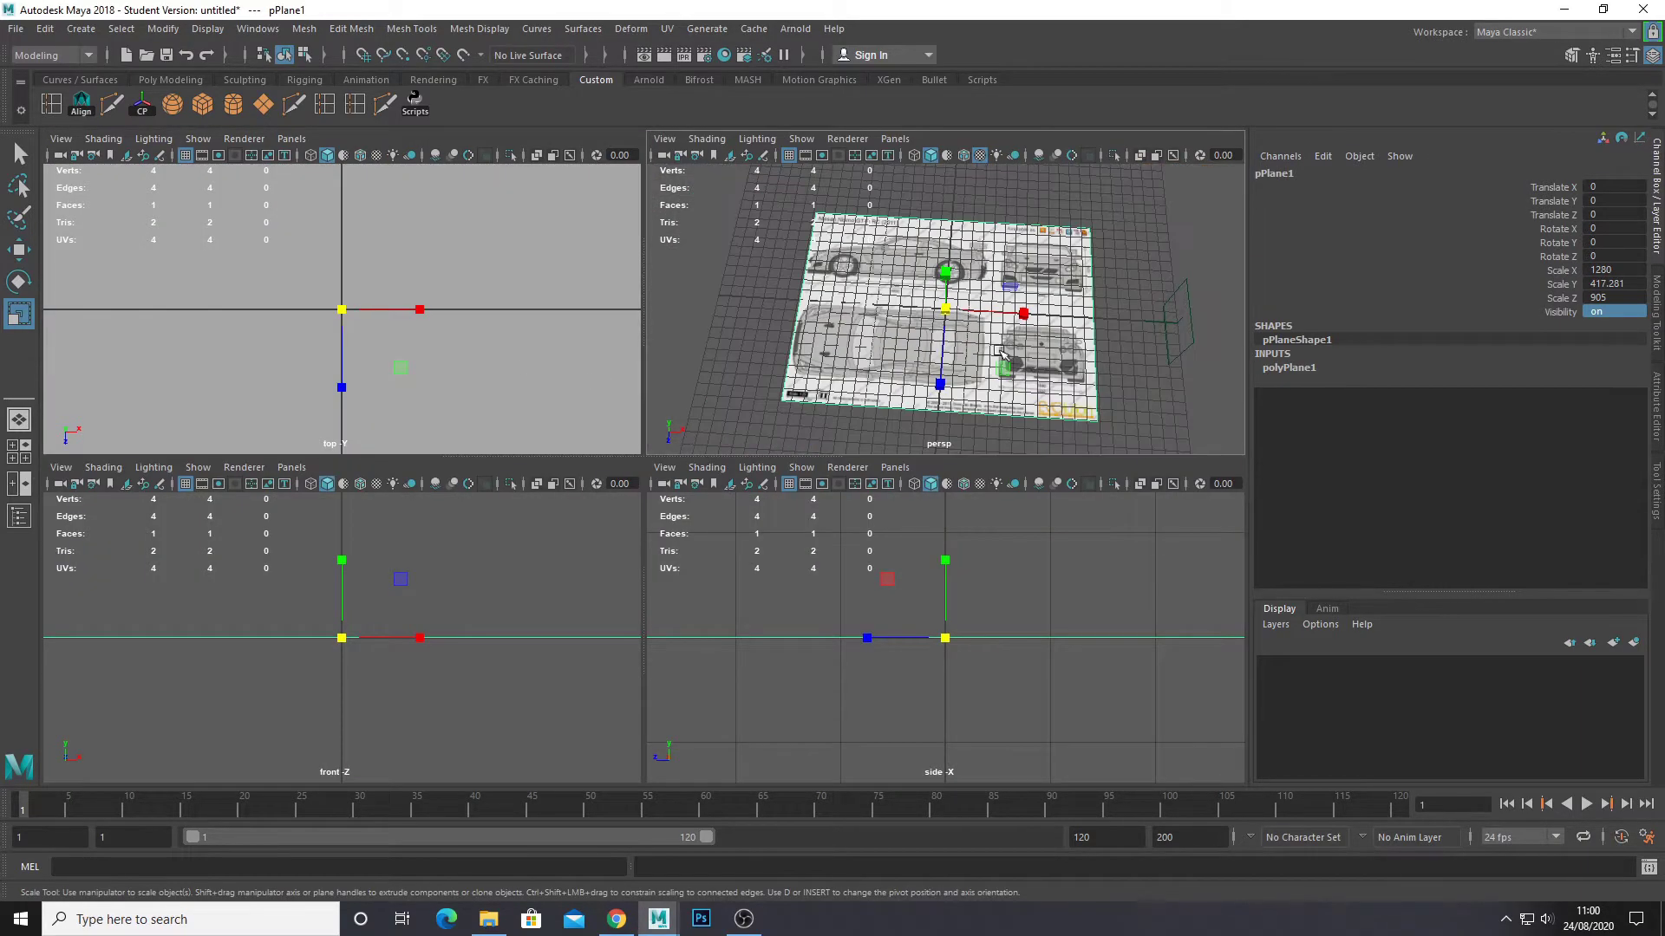
key("space")
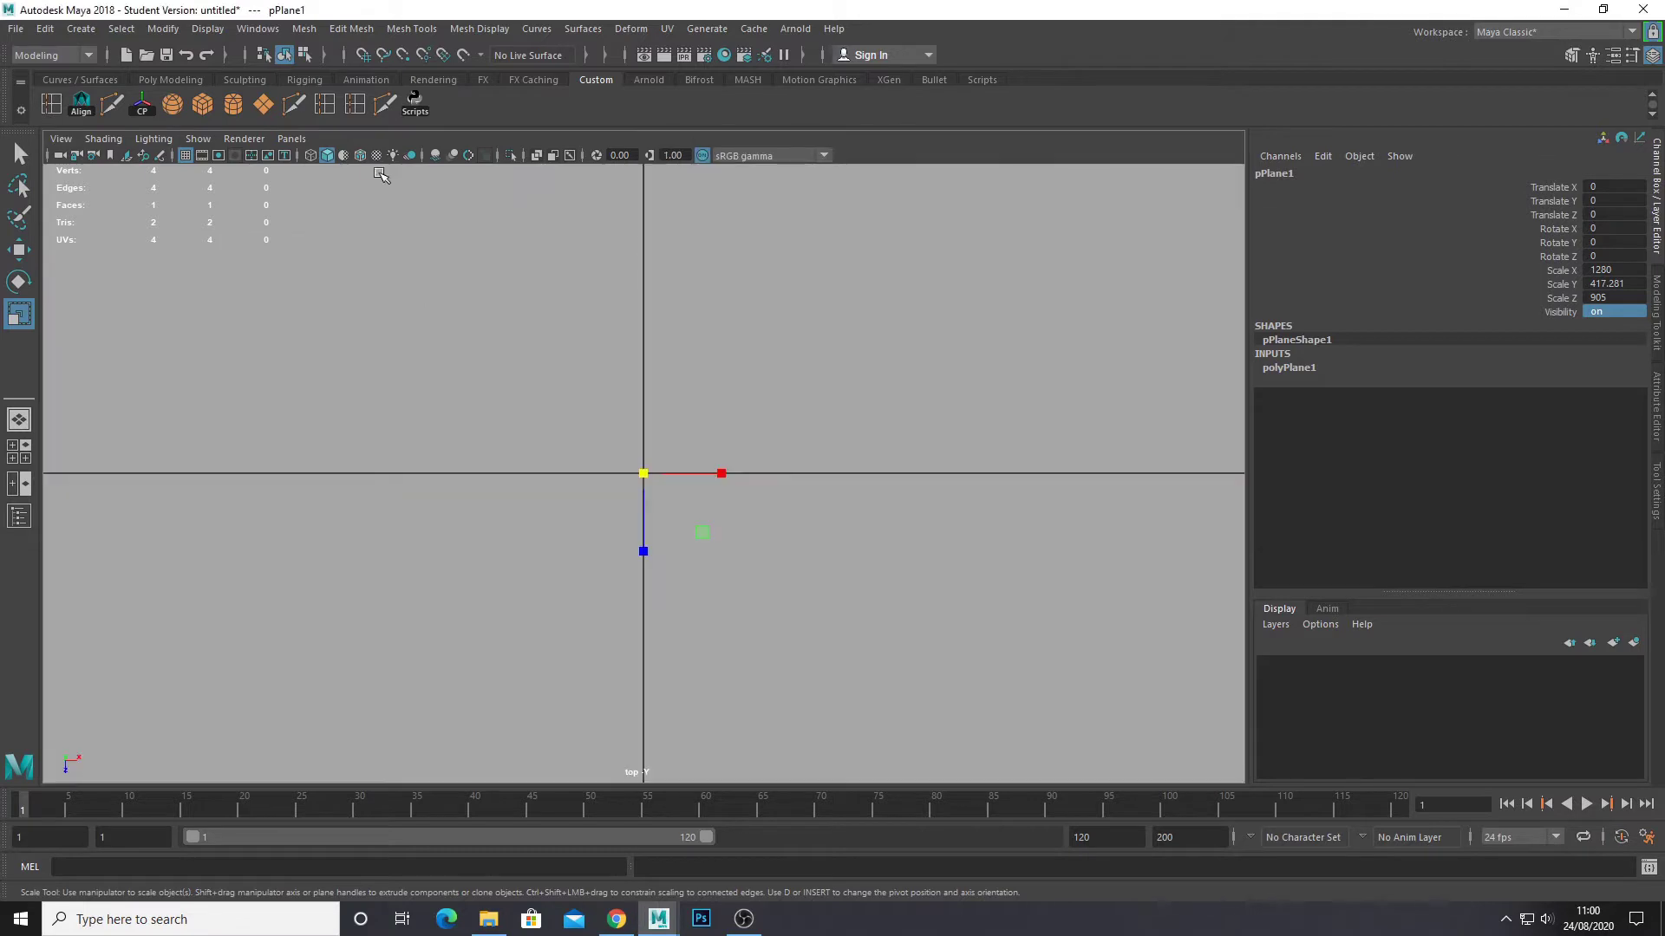
left_click(376, 156)
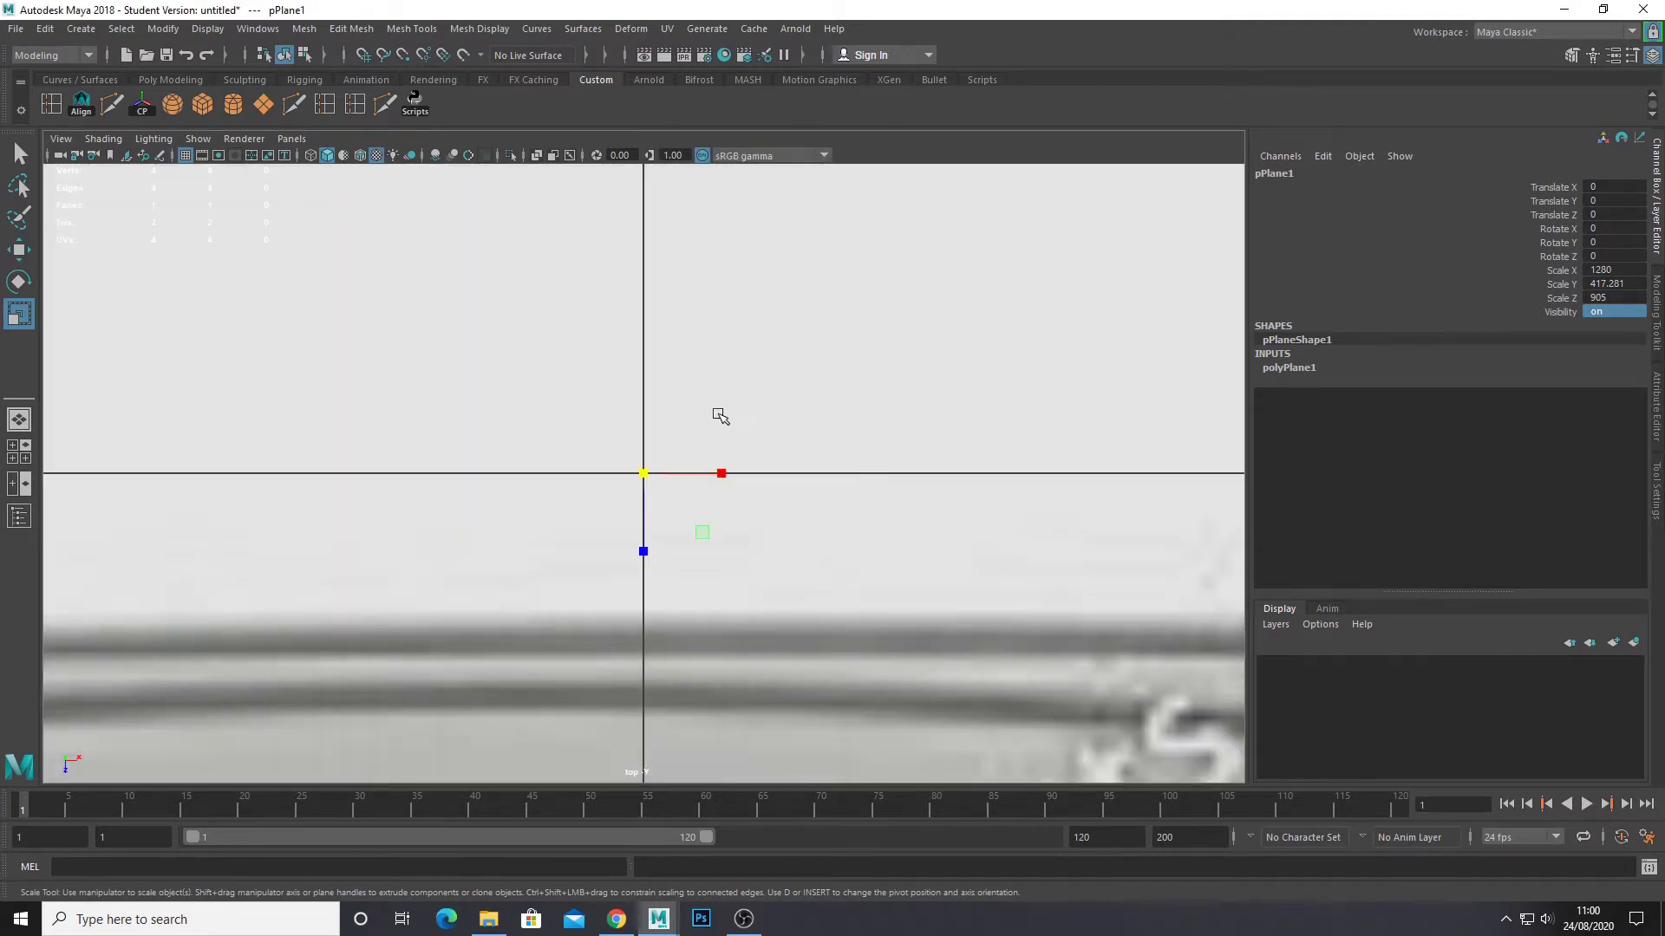
scroll(720, 416, "down", 5)
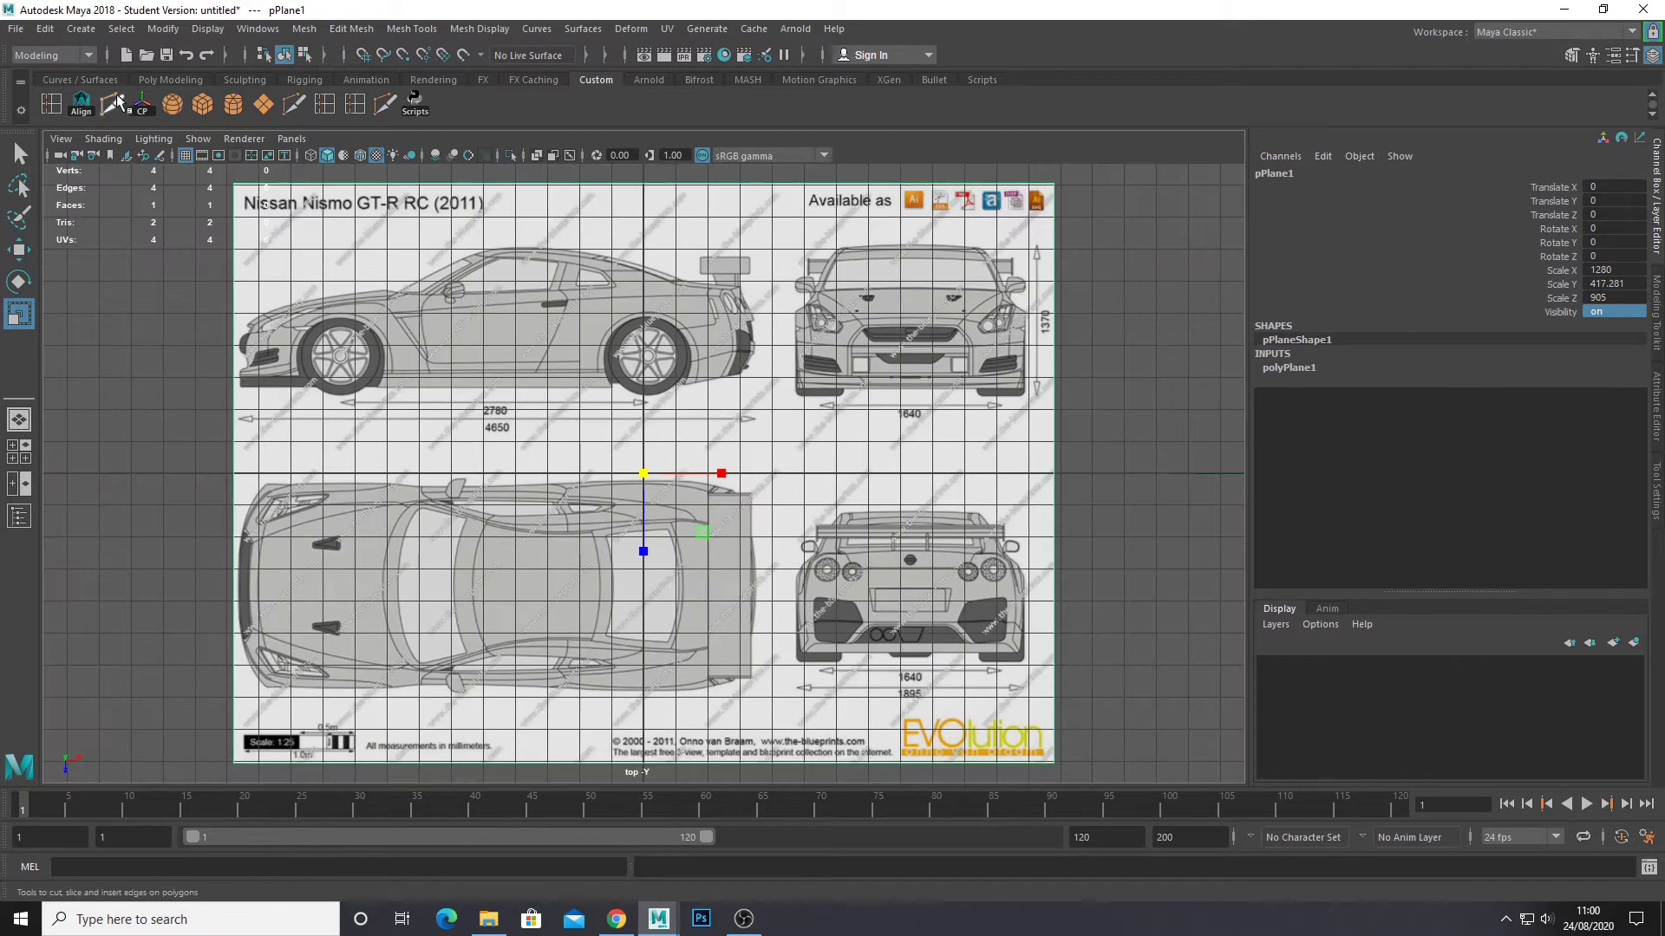
Hide the grid in the top view.
left_click(186, 162)
scroll(557, 375, "up", 3)
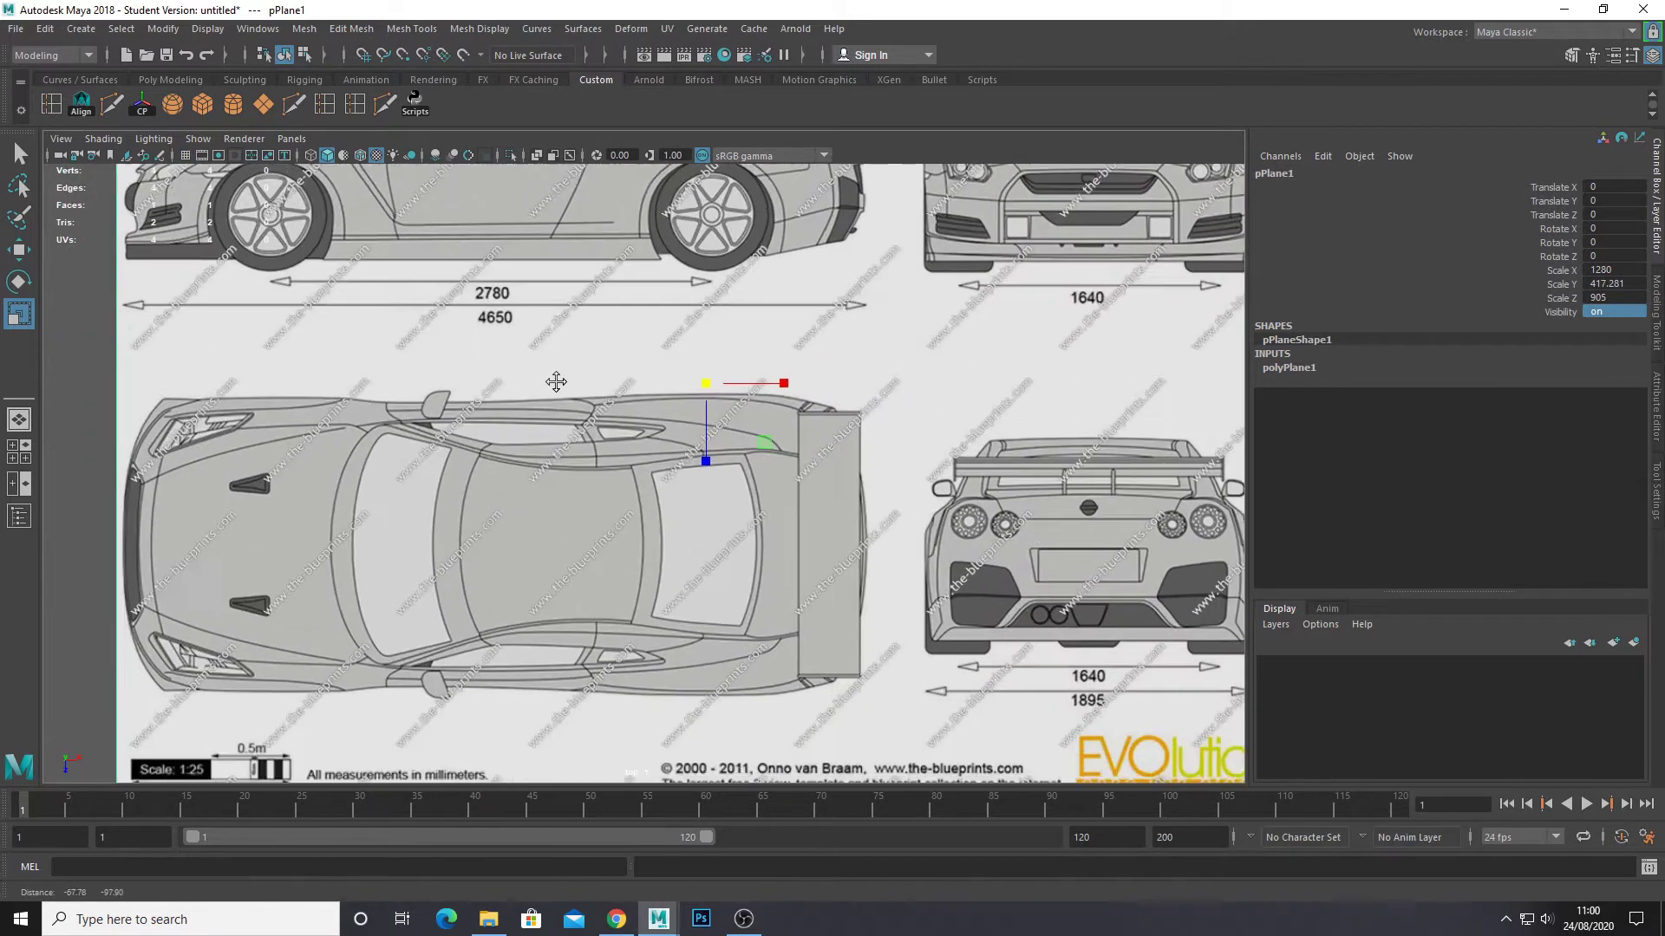
scroll(483, 320, "down", 2)
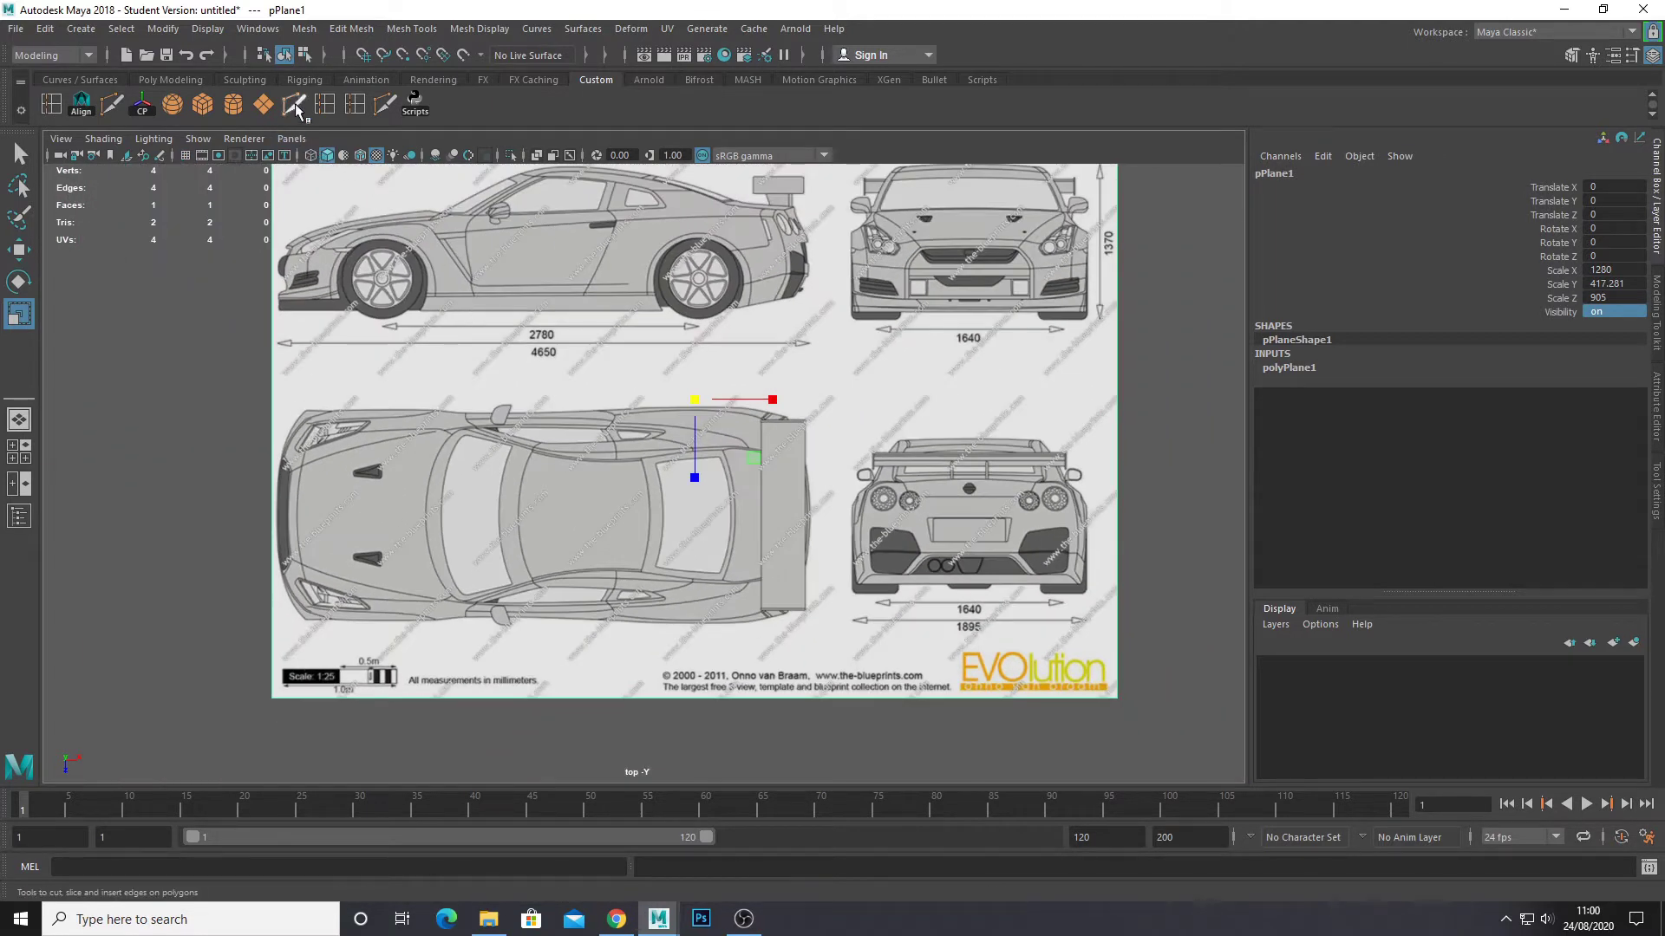
With the Multi-Cut tool, insert a horizontal edge loop across the plane just above the car's top-view drawing.
left_click(349, 29)
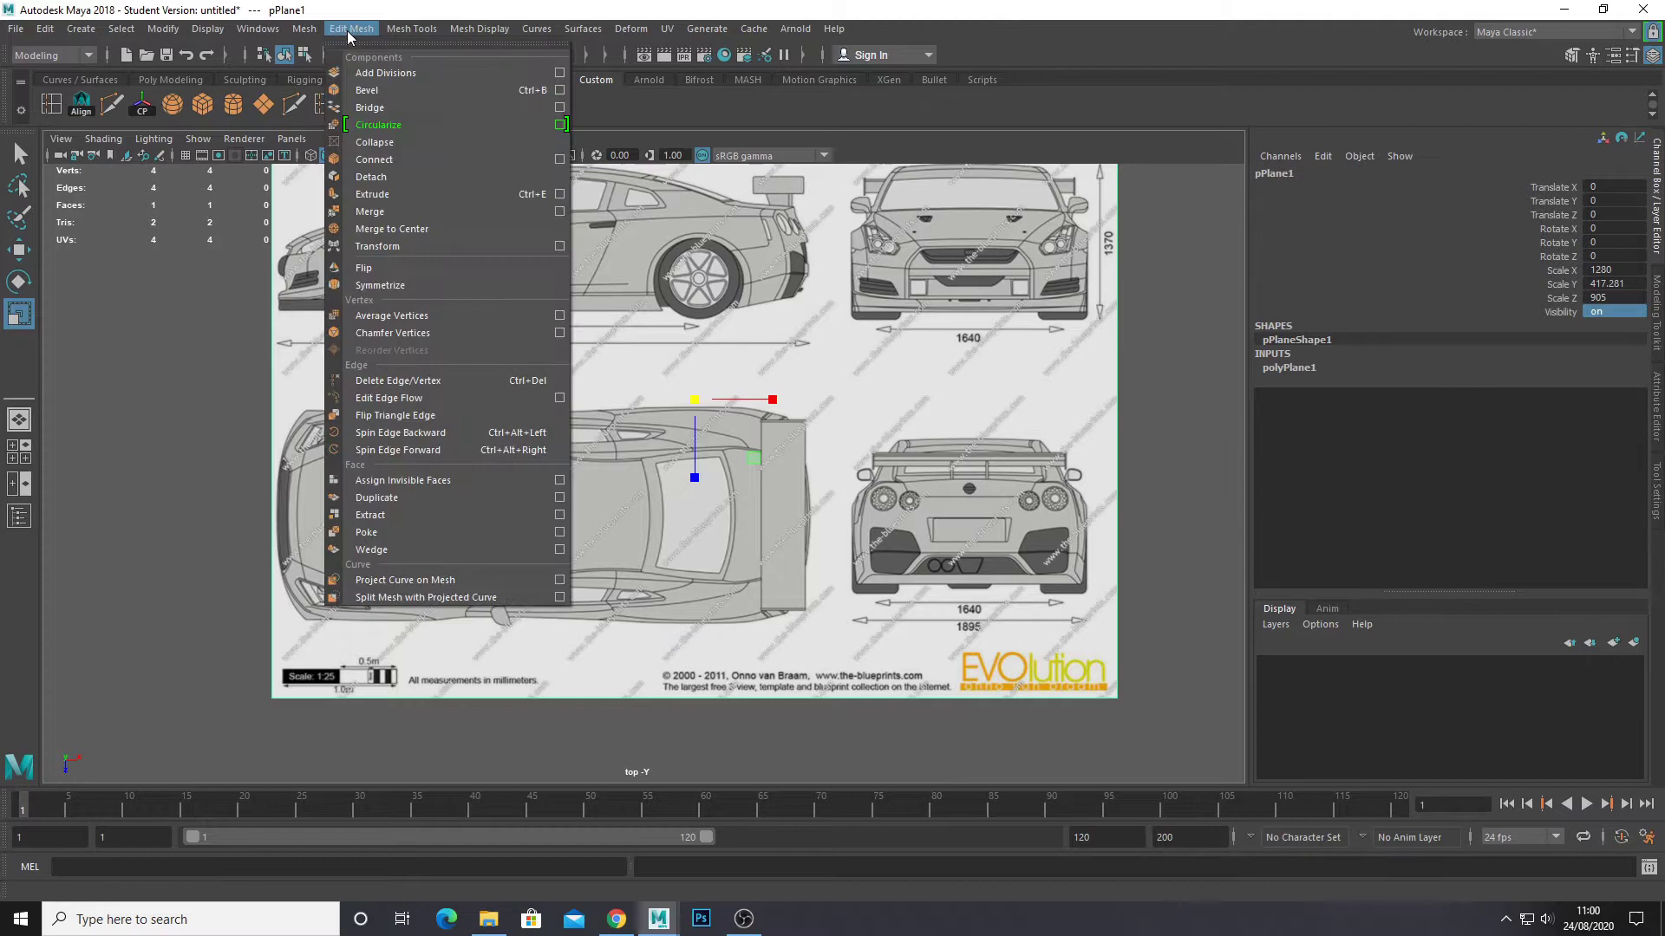
mouse_move(315, 36)
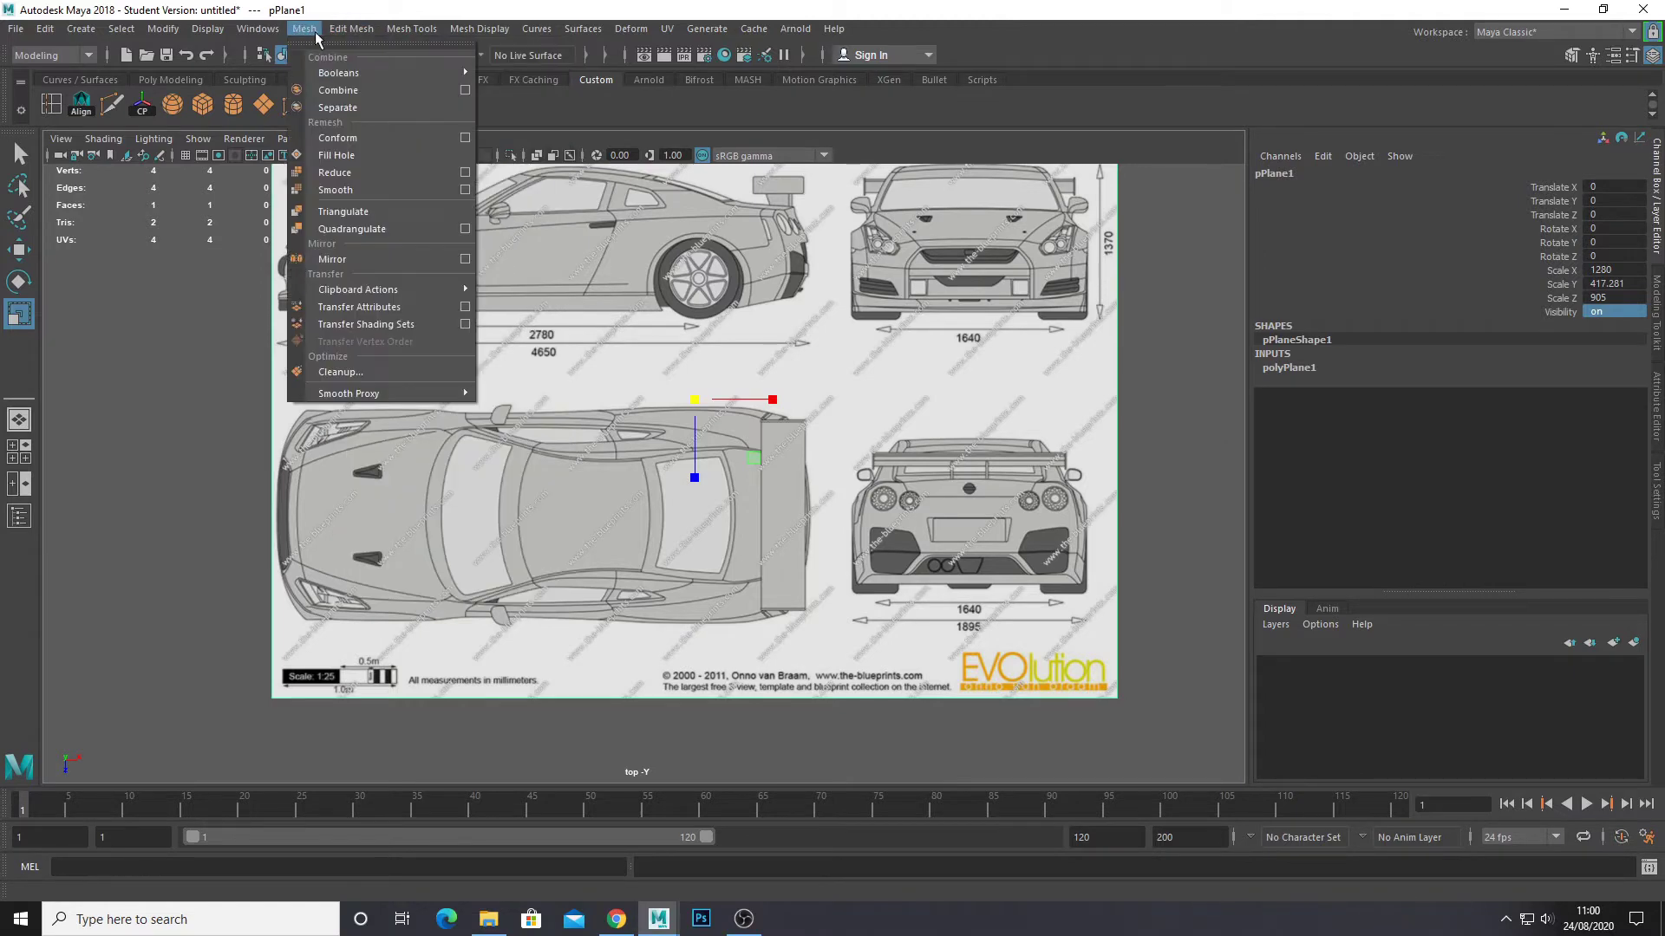
mouse_move(388, 29)
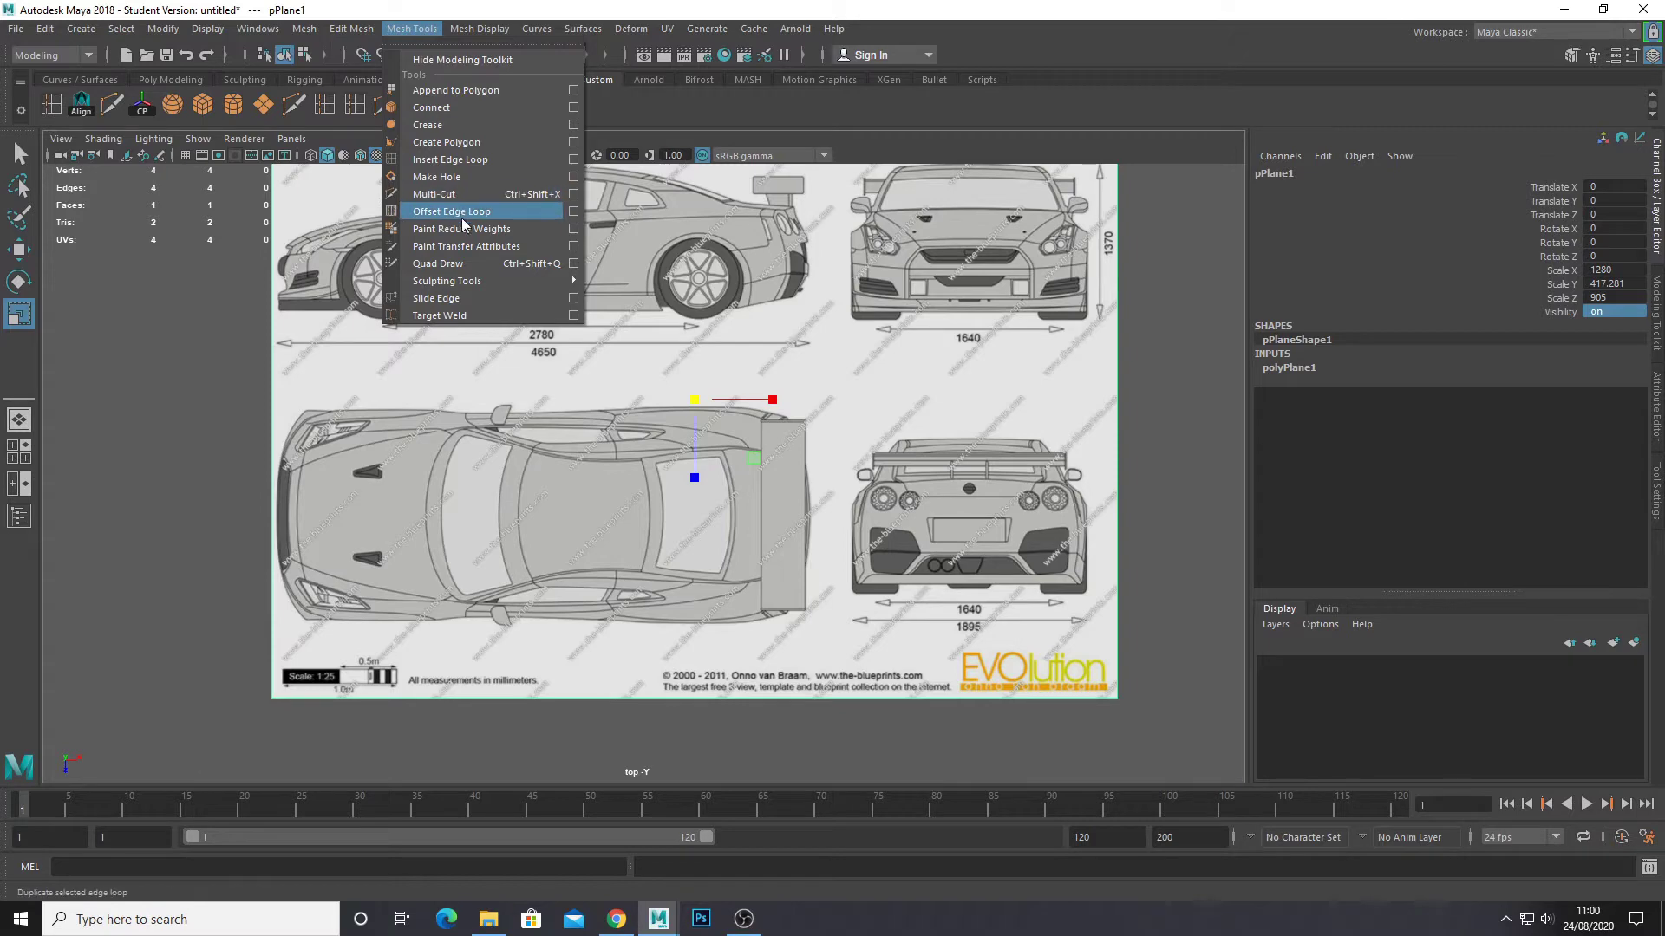
left_click(464, 196)
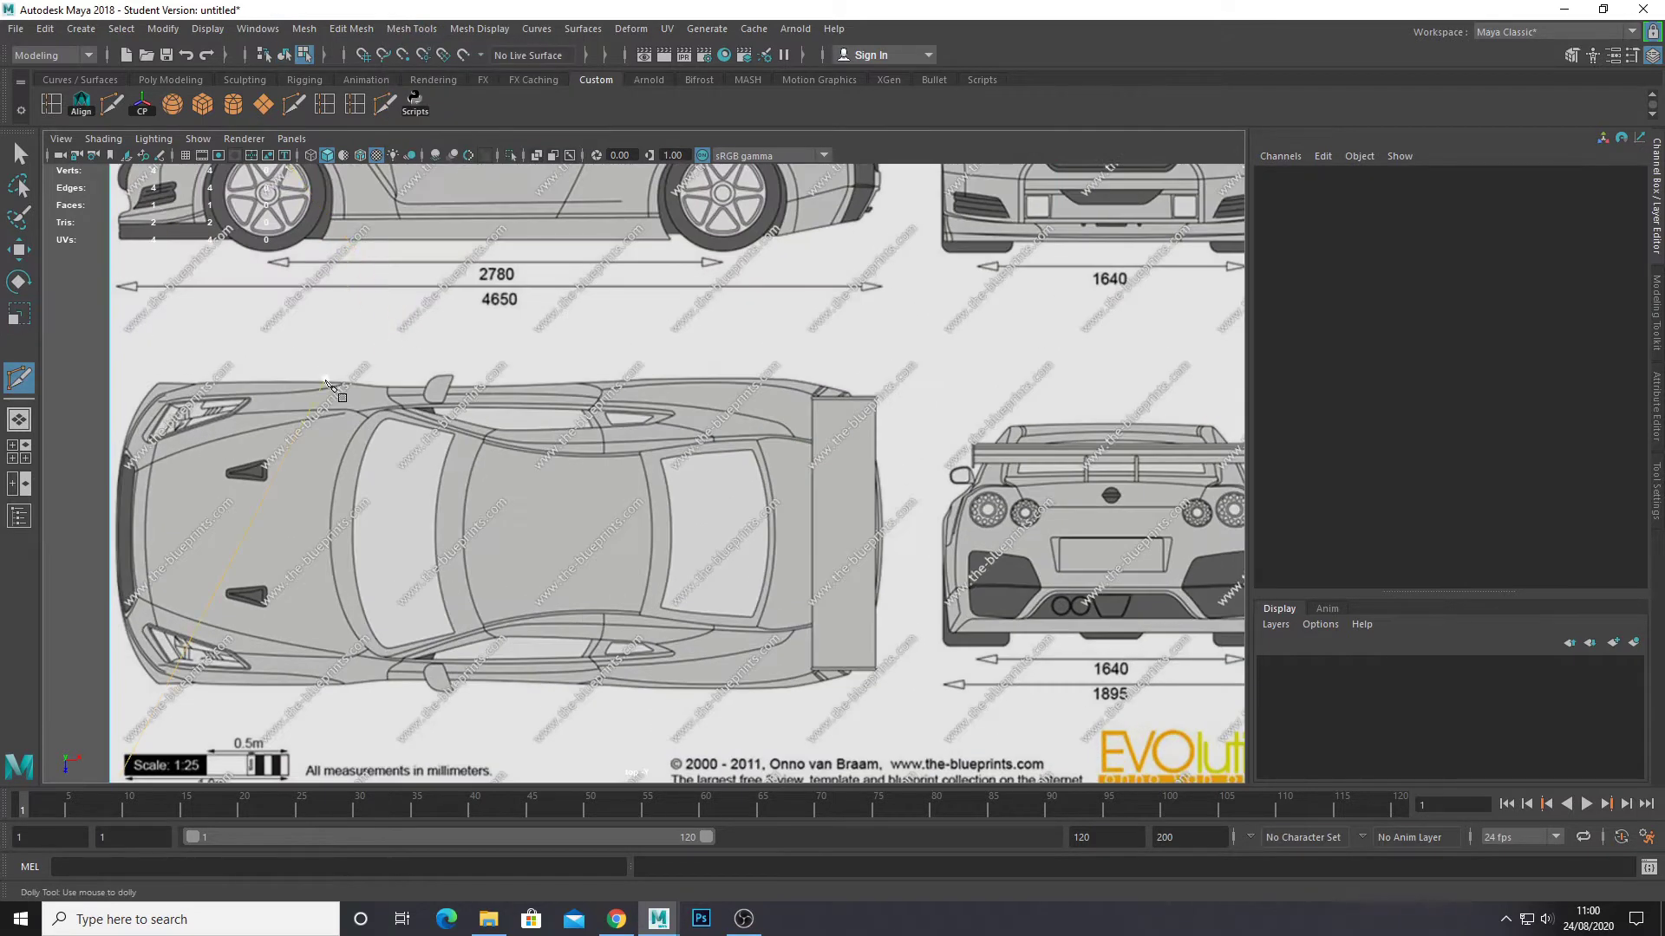
middle_click_drag(327, 382, 530, 372, "alt")
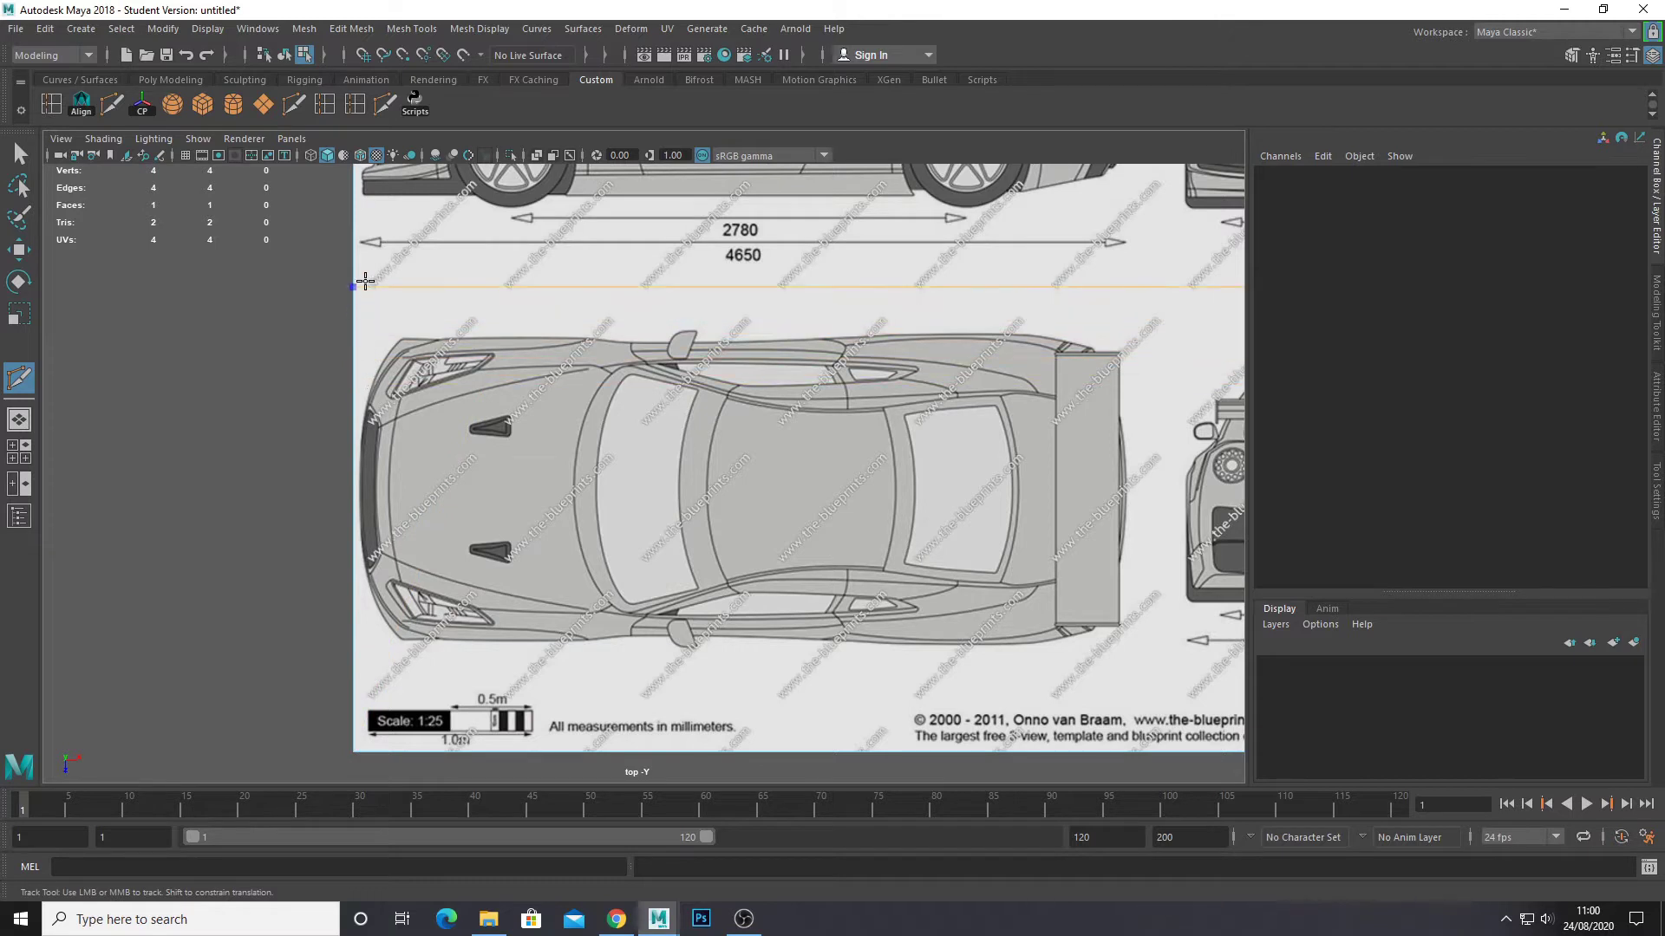
middle_click_drag(366, 282, 358, 324, "alt")
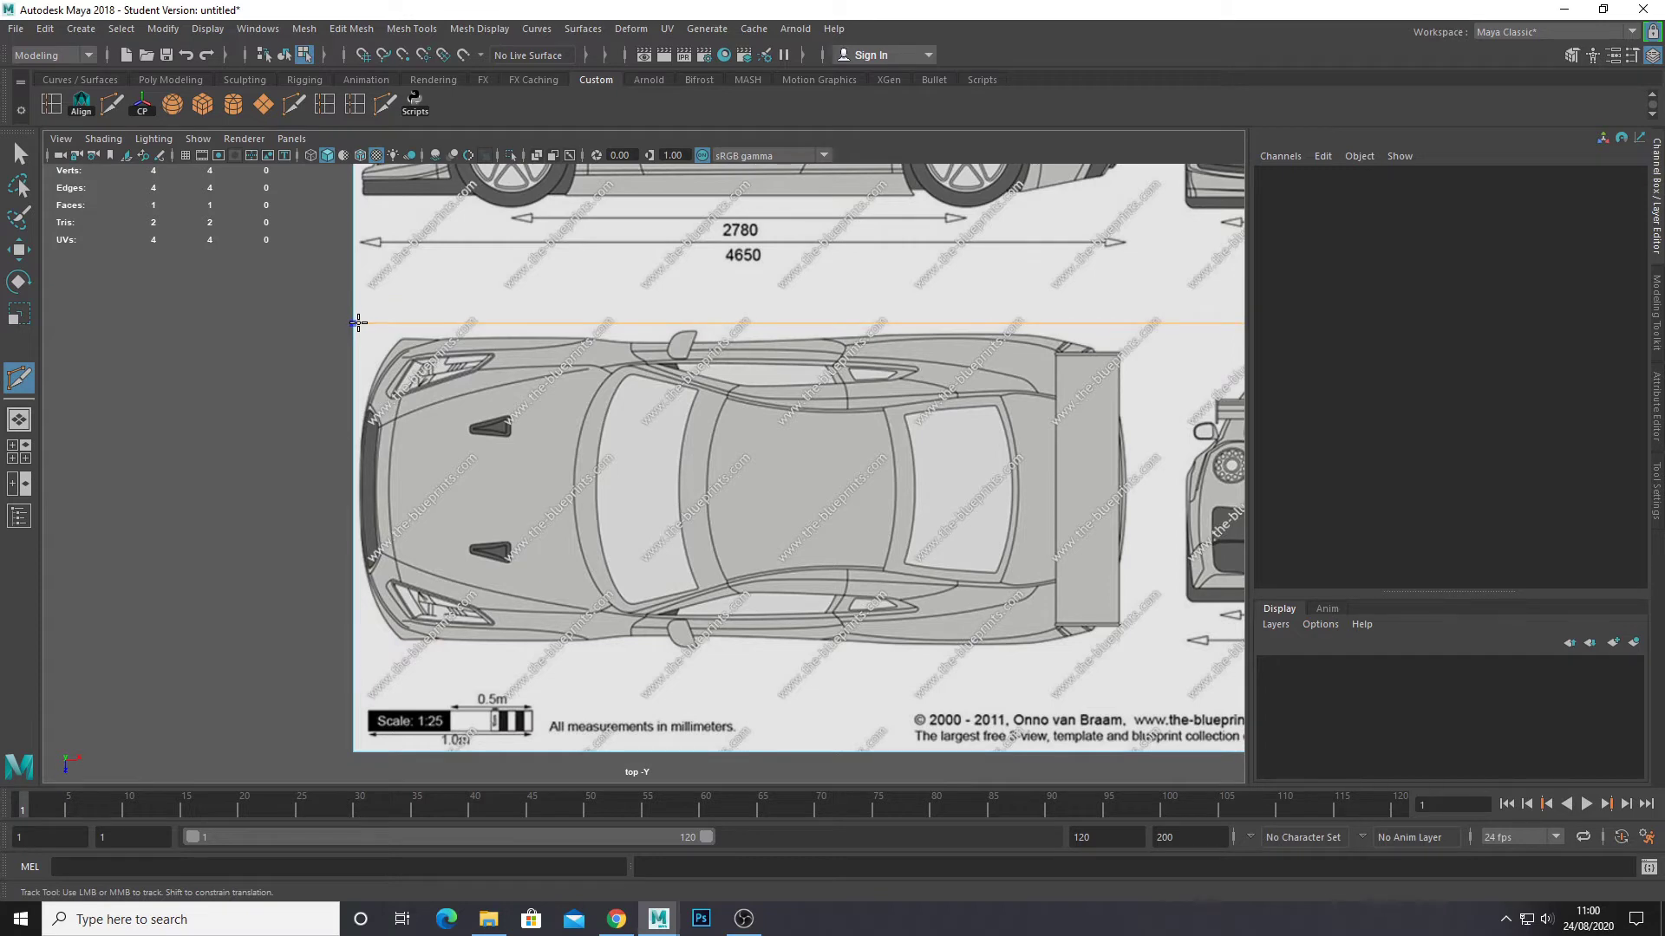
left_click(358, 323, "ctrl")
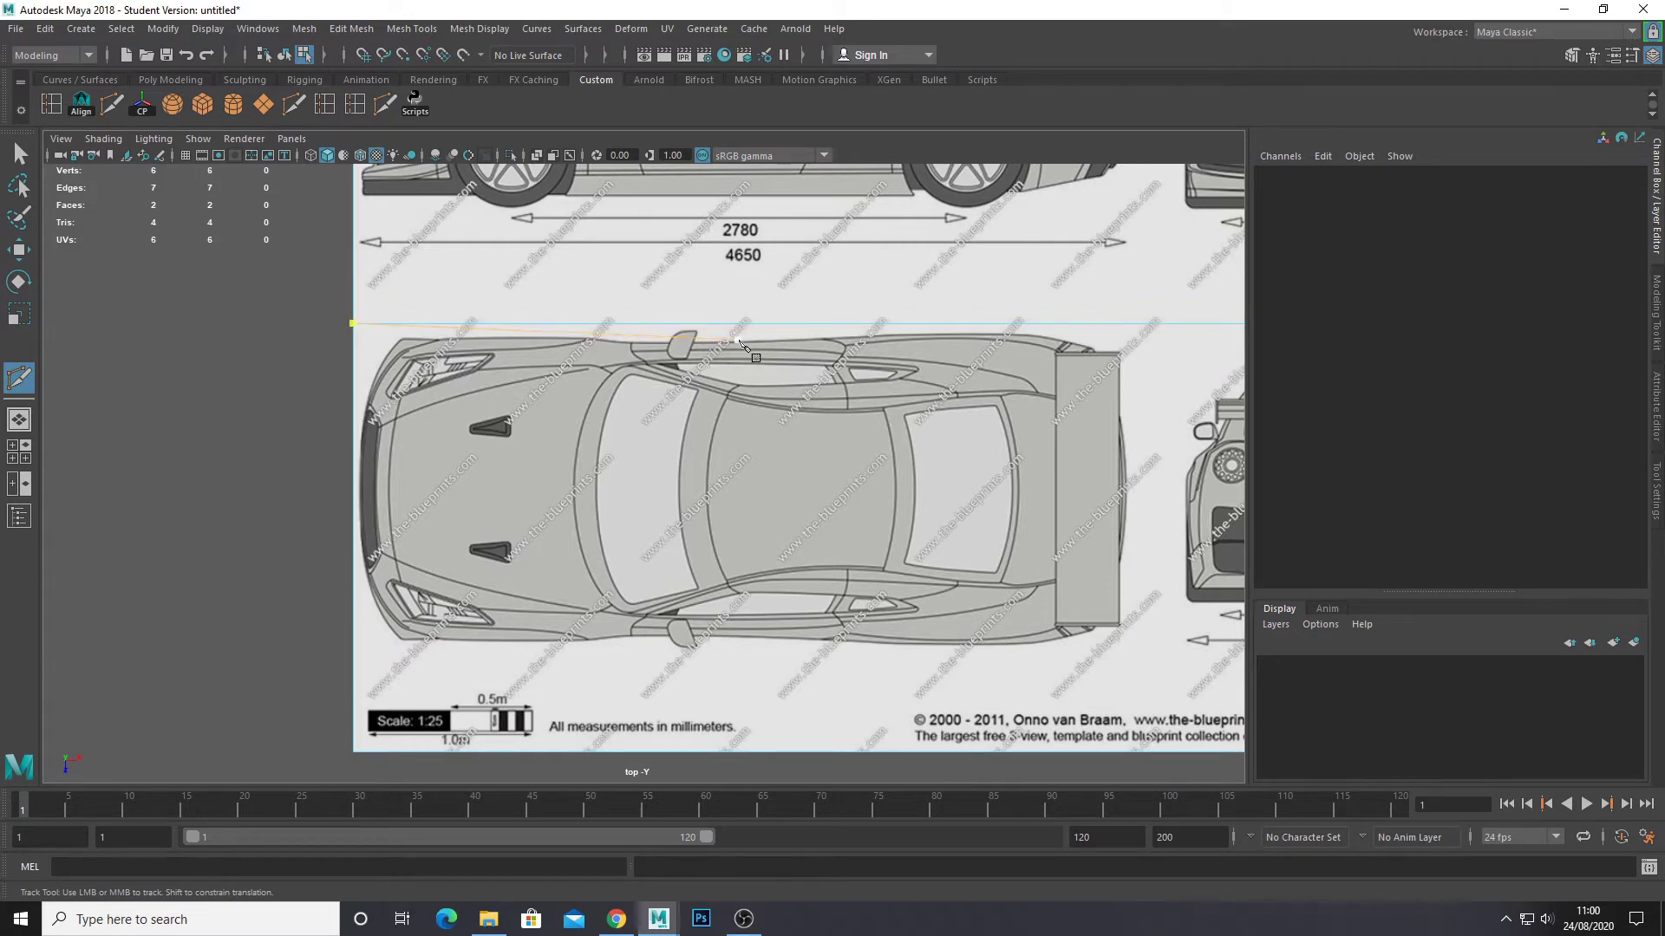
Insert a horizontal edge loop just below the car's top-view drawing and vertical edge loops on both sides of the rear view.
scroll(796, 353, "down", 1)
mouse_move(1145, 420)
middle_mouse_down("alt")
mouse_move(911, 339)
mouse_move(597, 437)
middle_mouse_up("alt")
scroll(911, 340, "up", 2)
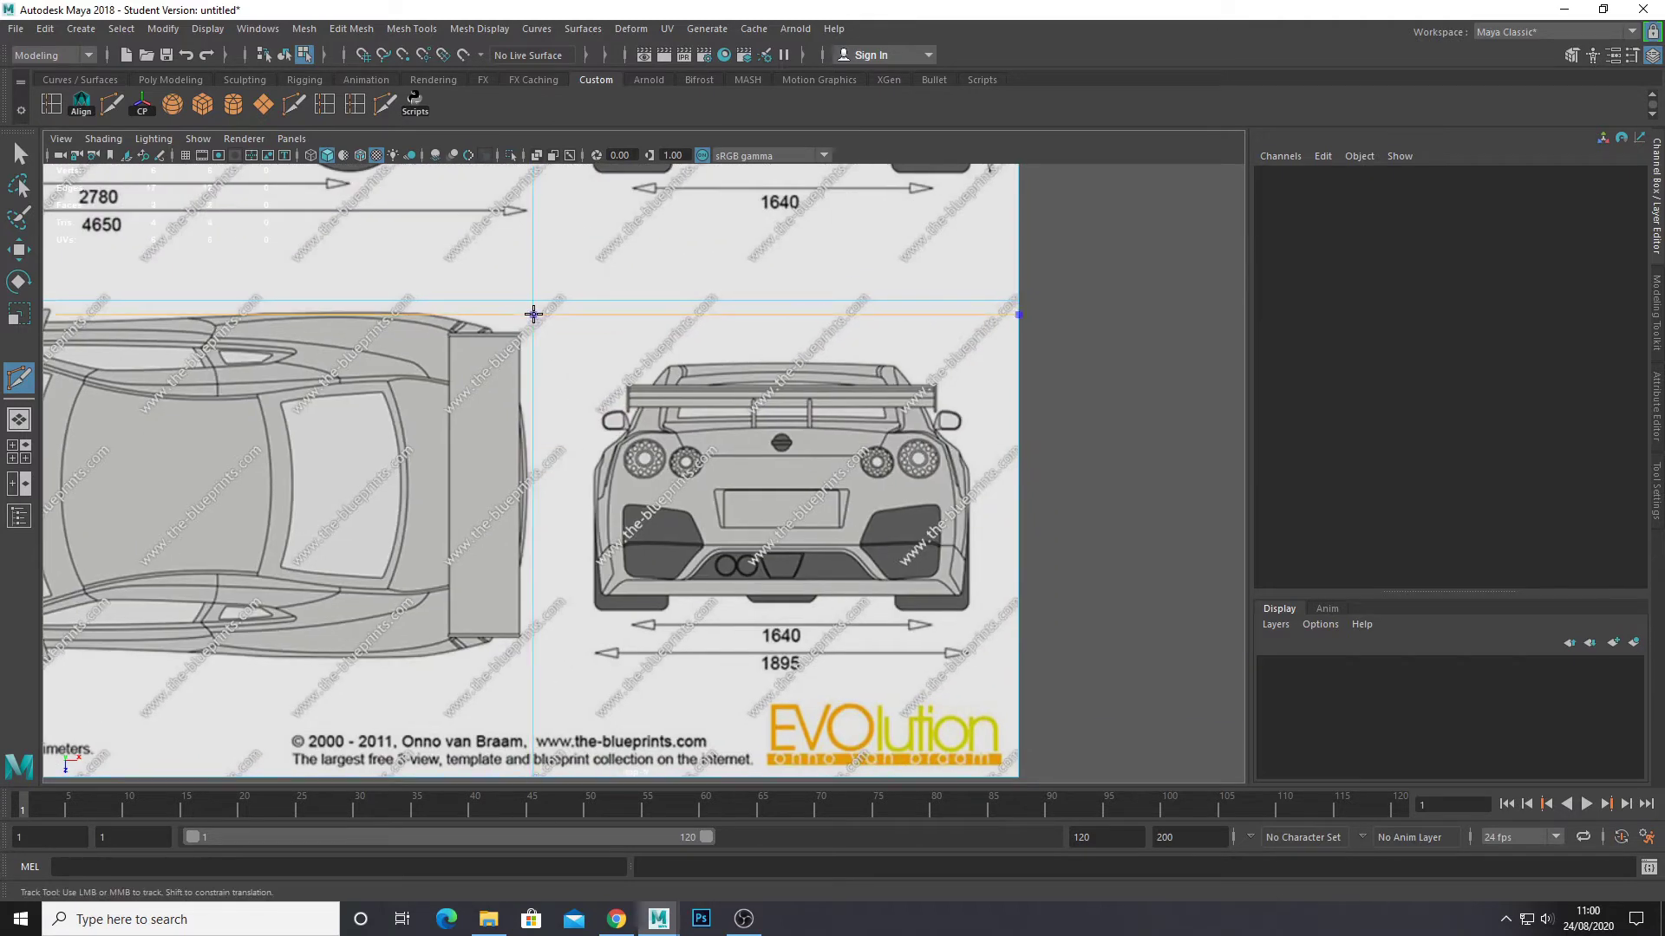
left_click(537, 666, "ctrl")
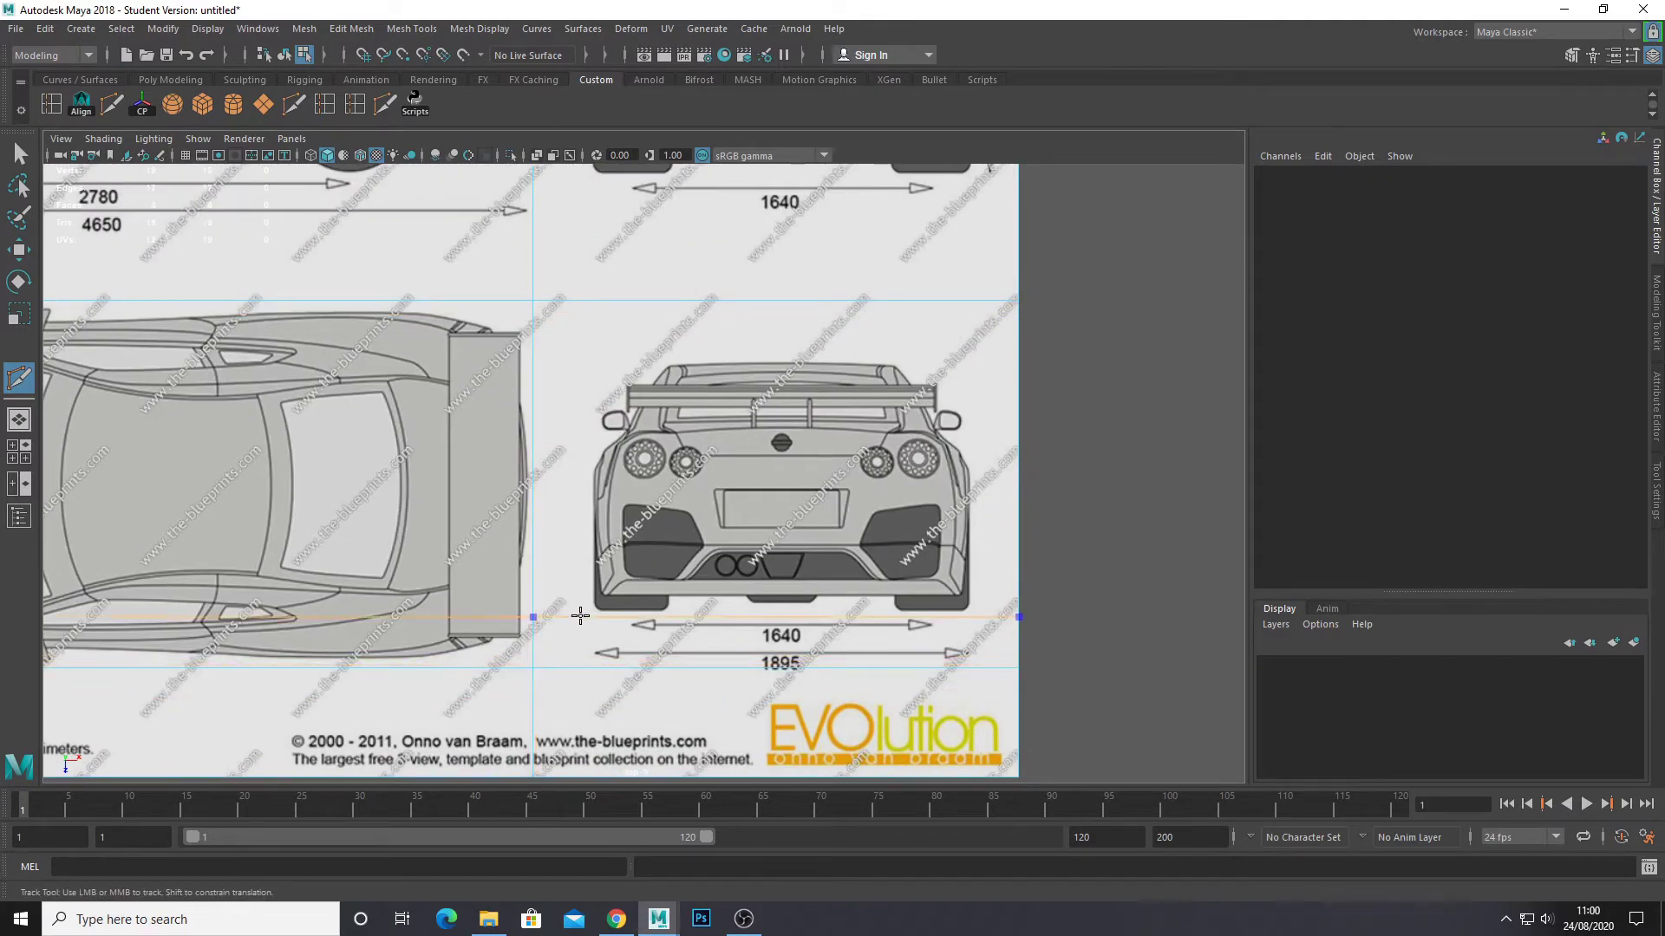
left_click(587, 617, "ctrl")
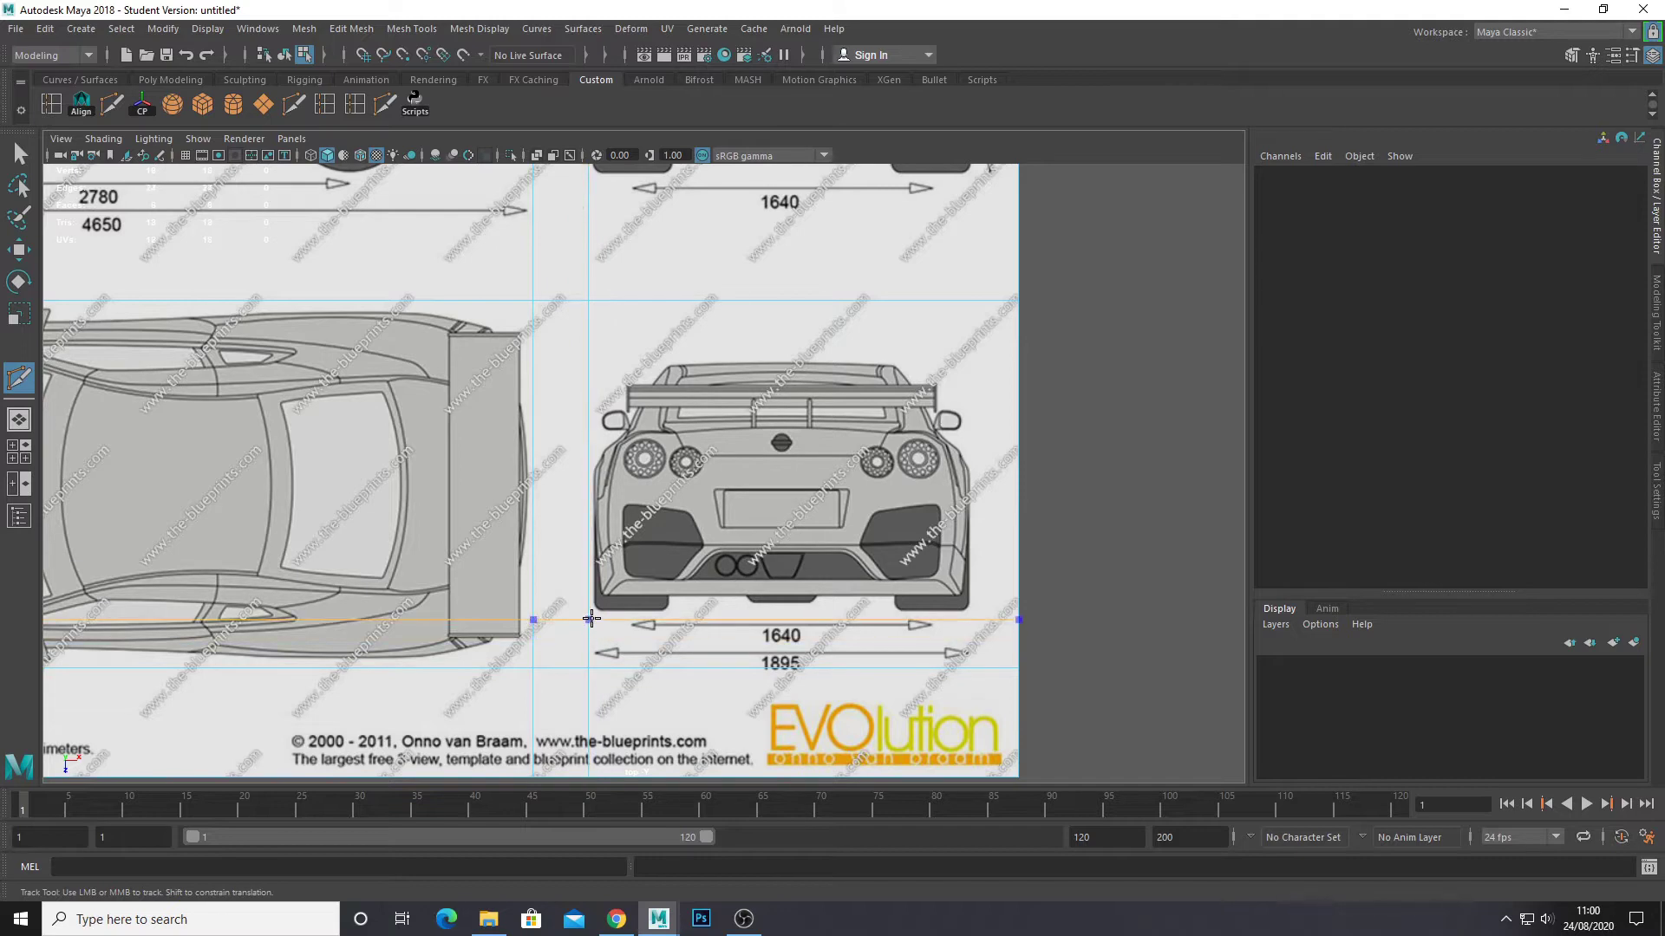
left_click(977, 614, "ctrl")
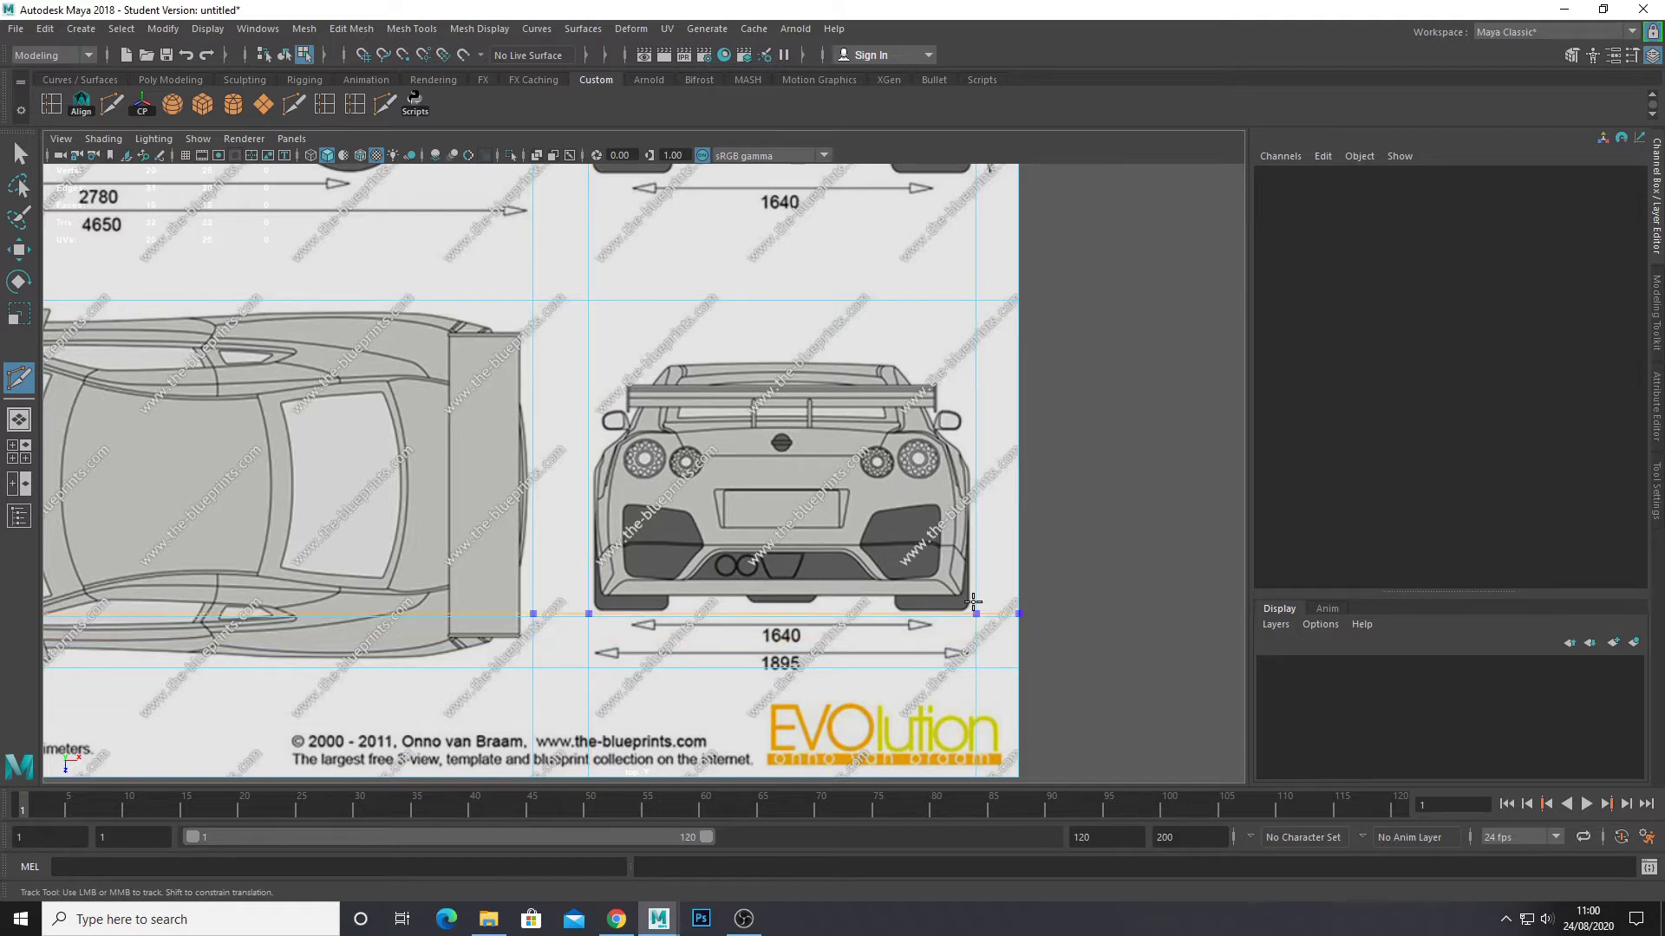
Insert horizontal edge loops directly below and above the rear view and directly below and above the side and front views.
left_click(974, 354, "ctrl")
scroll(951, 268, "up", 3)
scroll(950, 268, "down", 2)
middle_click_drag(945, 319, 907, 592, "alt")
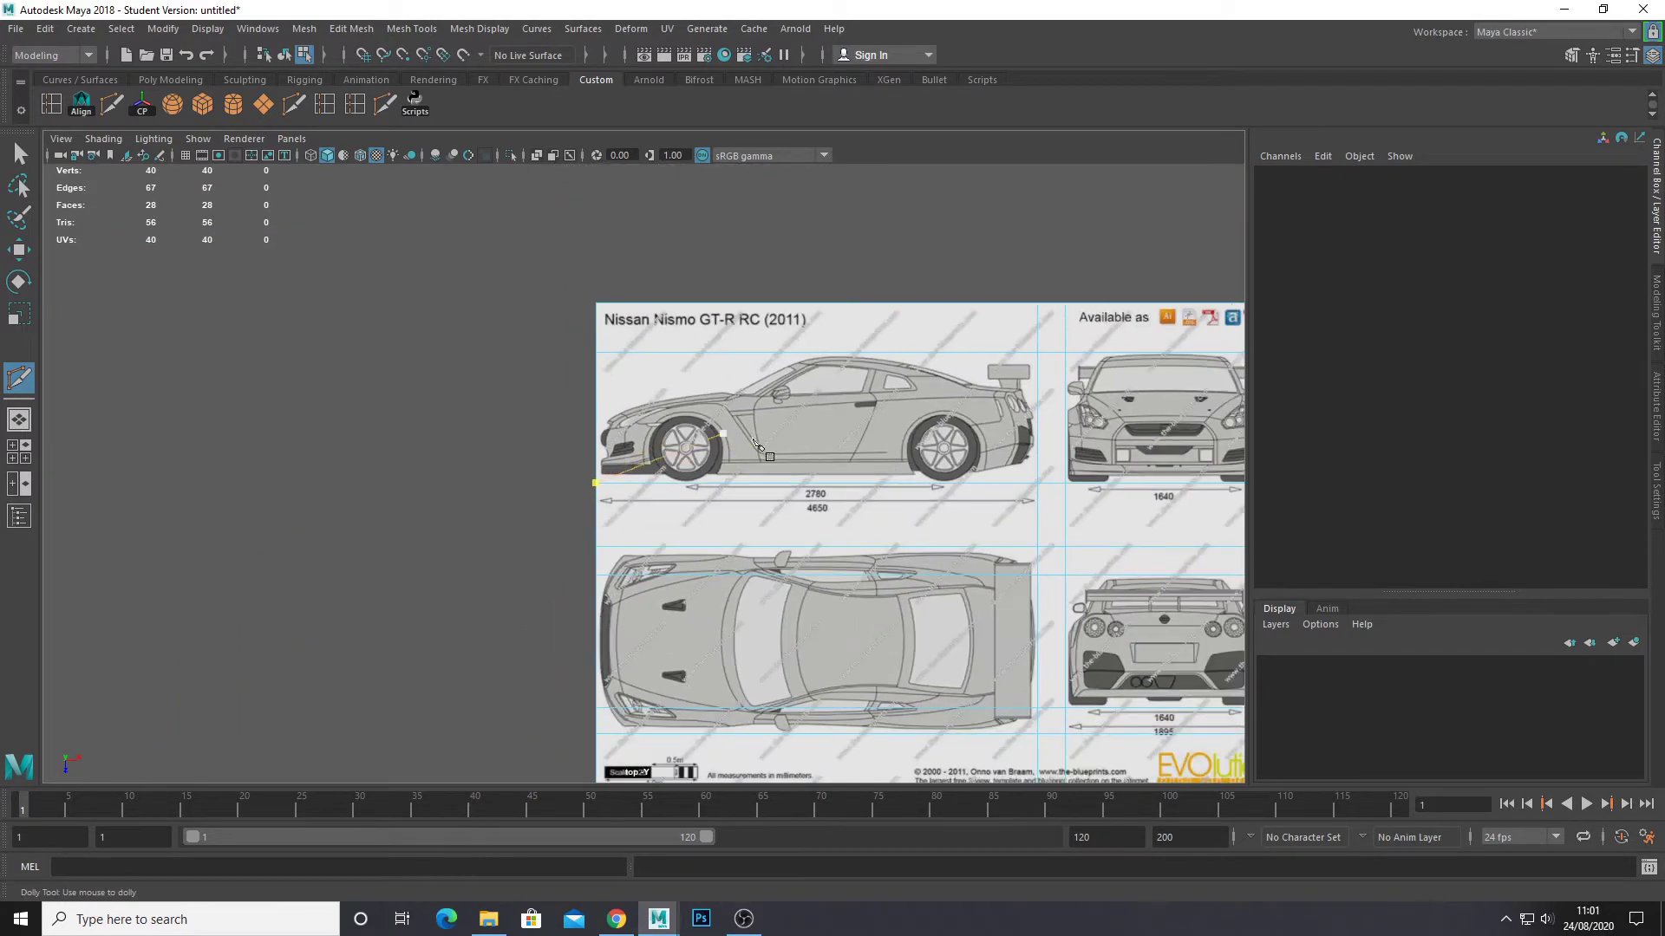
Delete every face of the plane outside the side, front, top and rear car views.
key("w")
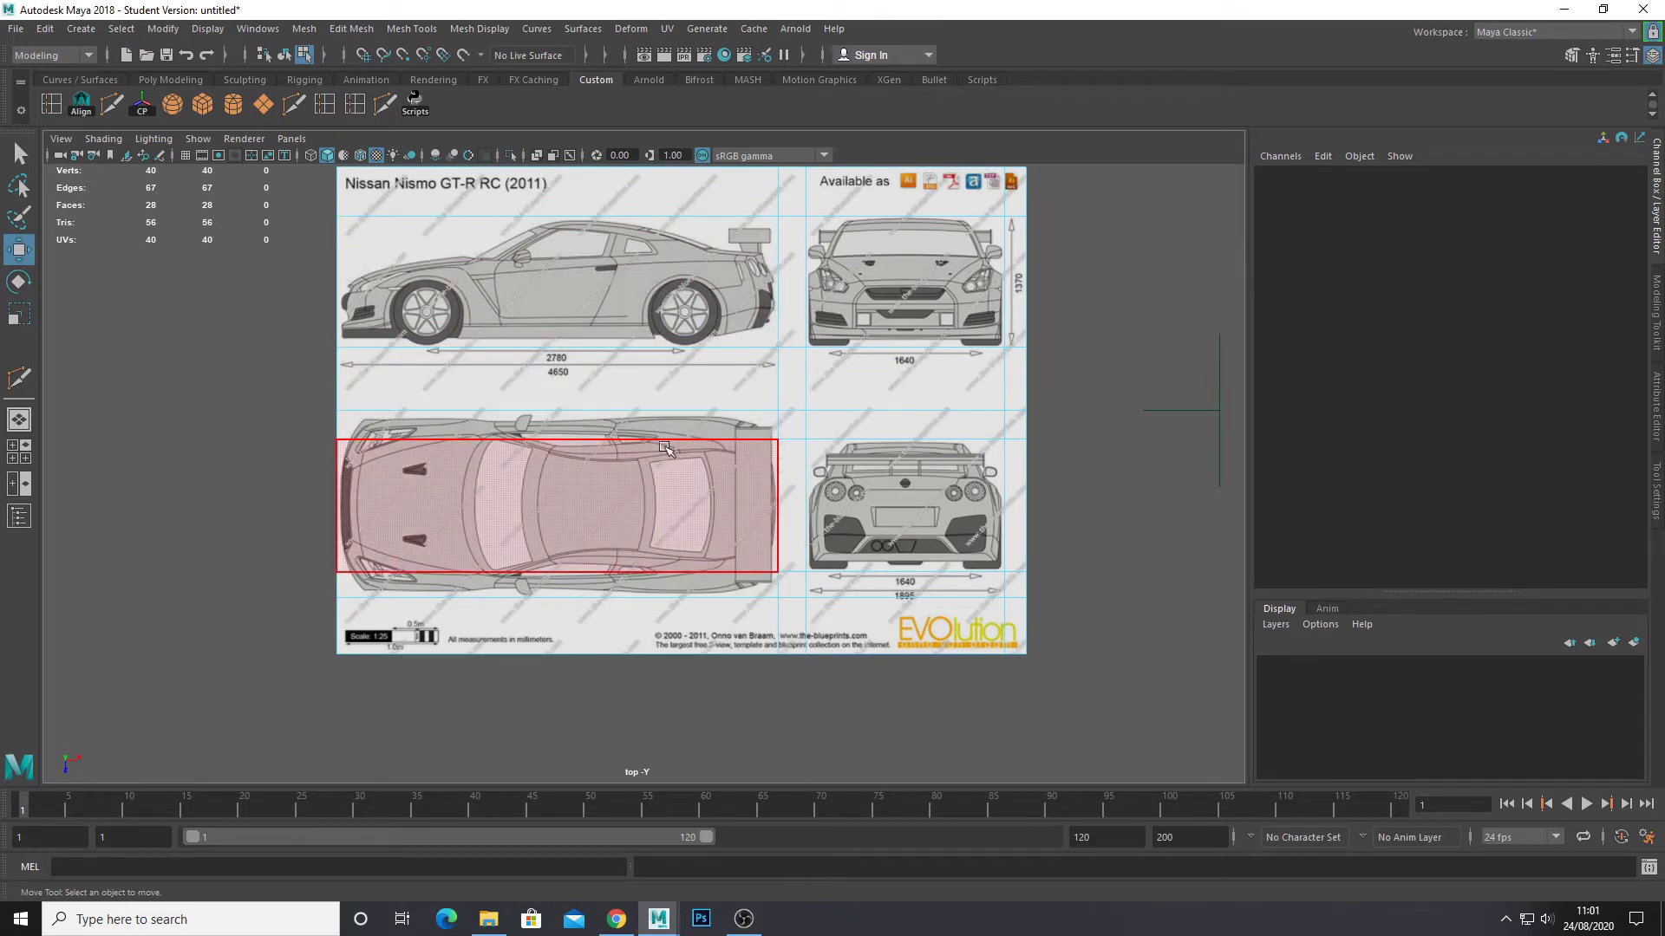
scroll(681, 423, "up", 1)
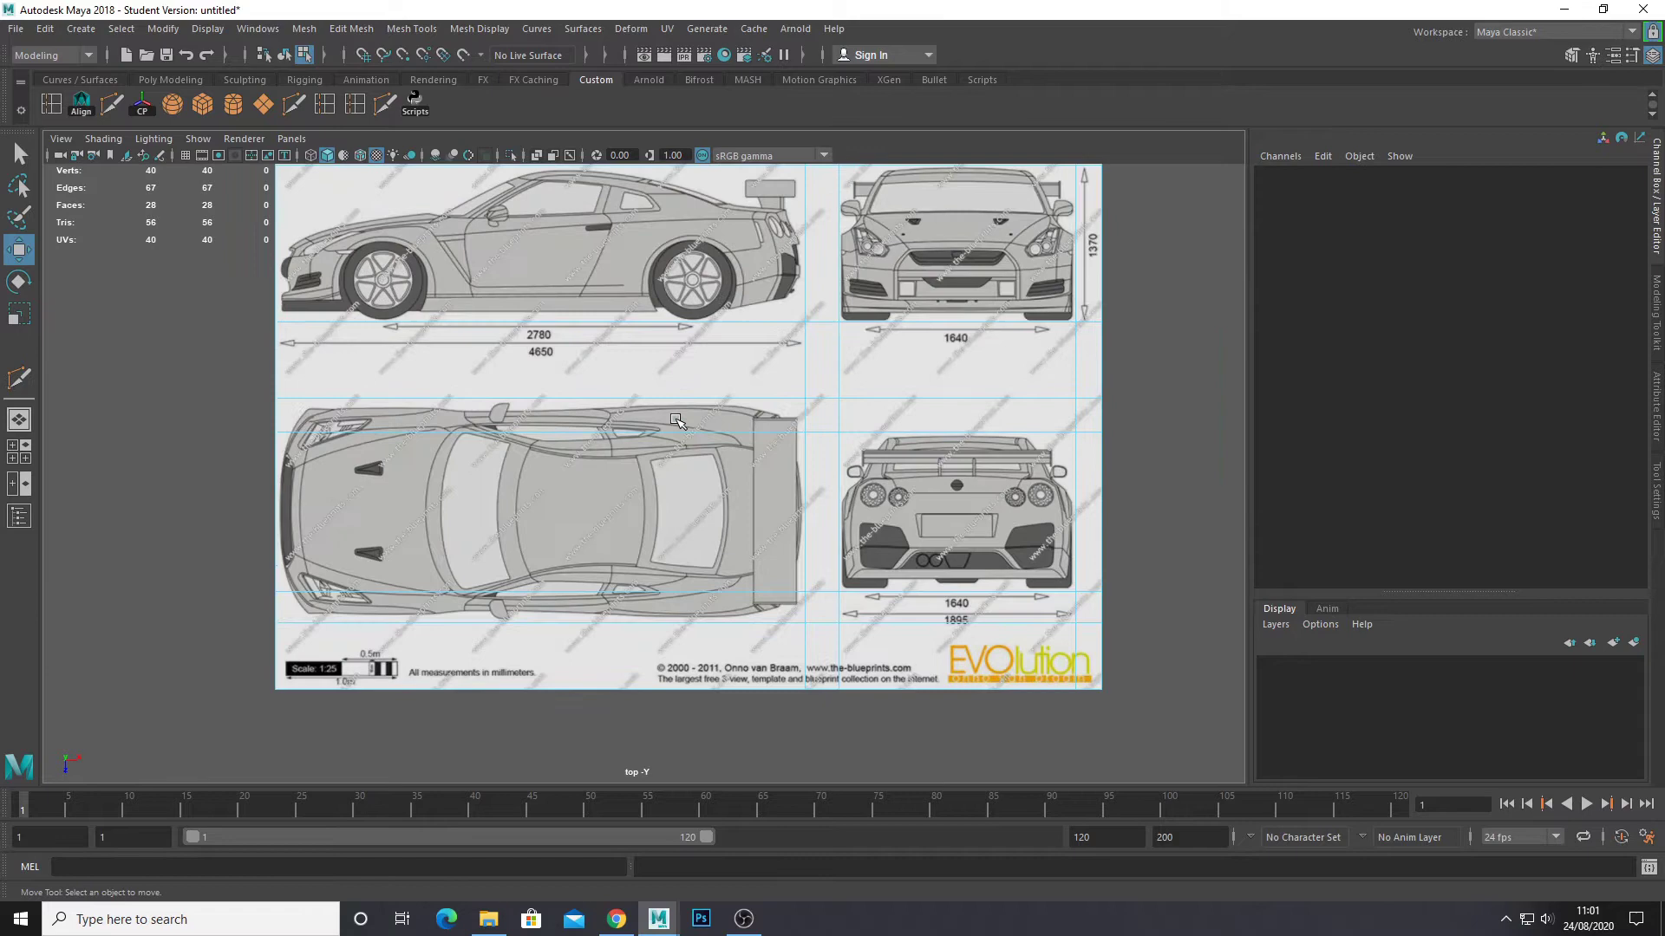
left_click(616, 423)
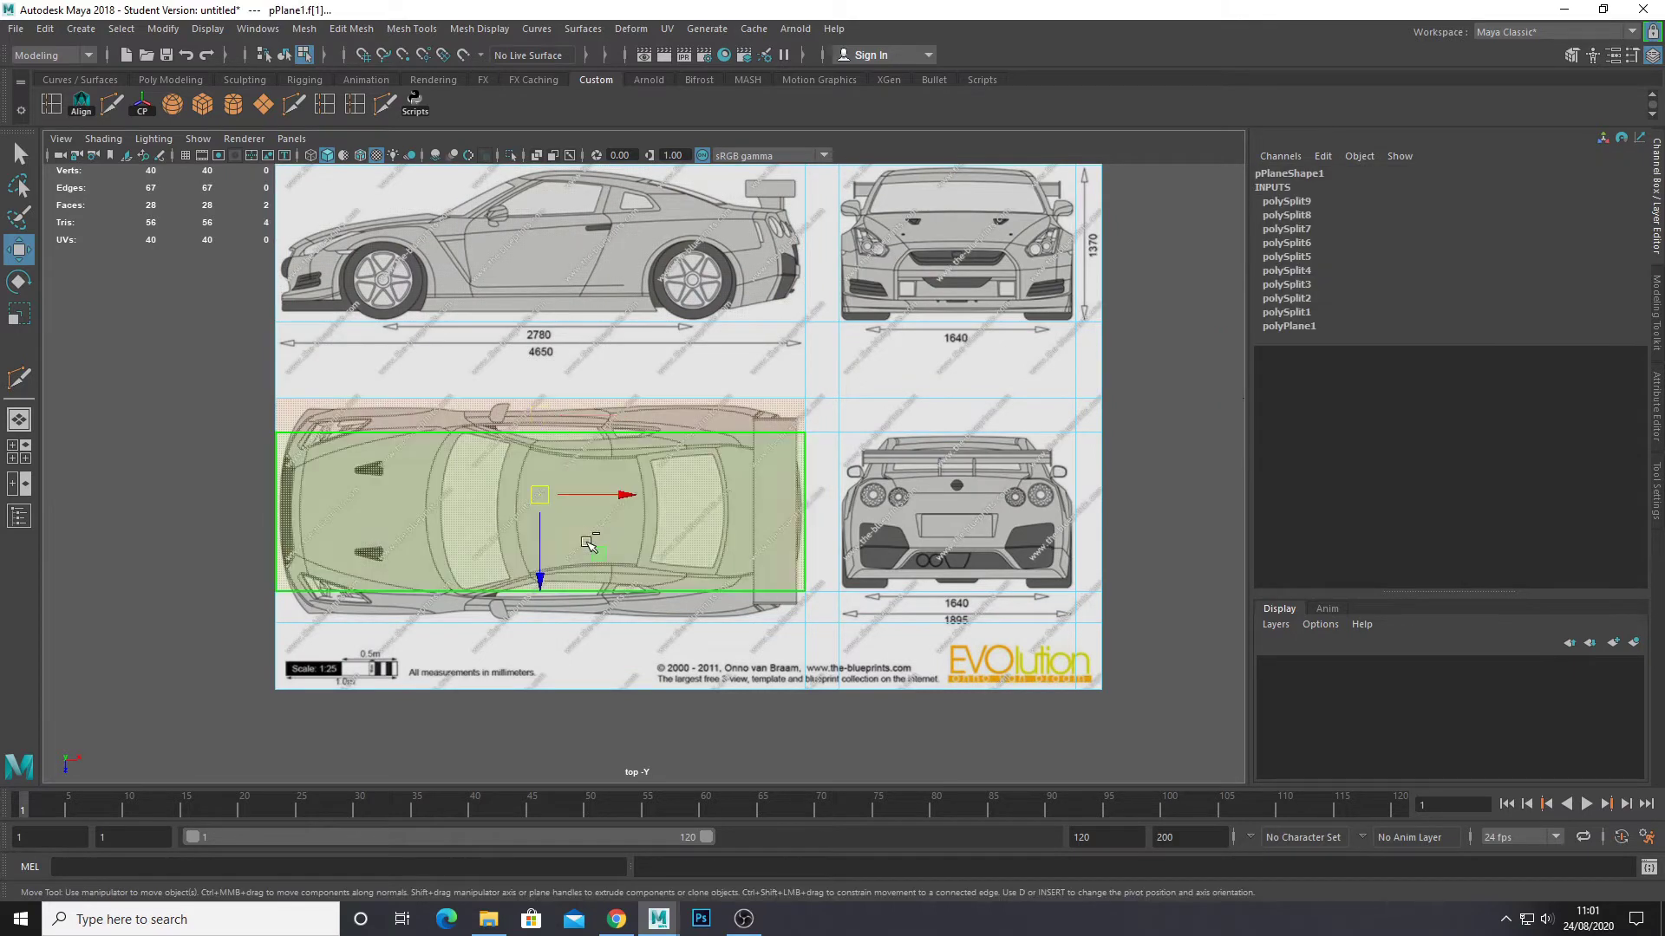
left_click(607, 600, "shift")
left_click(959, 550, "shift")
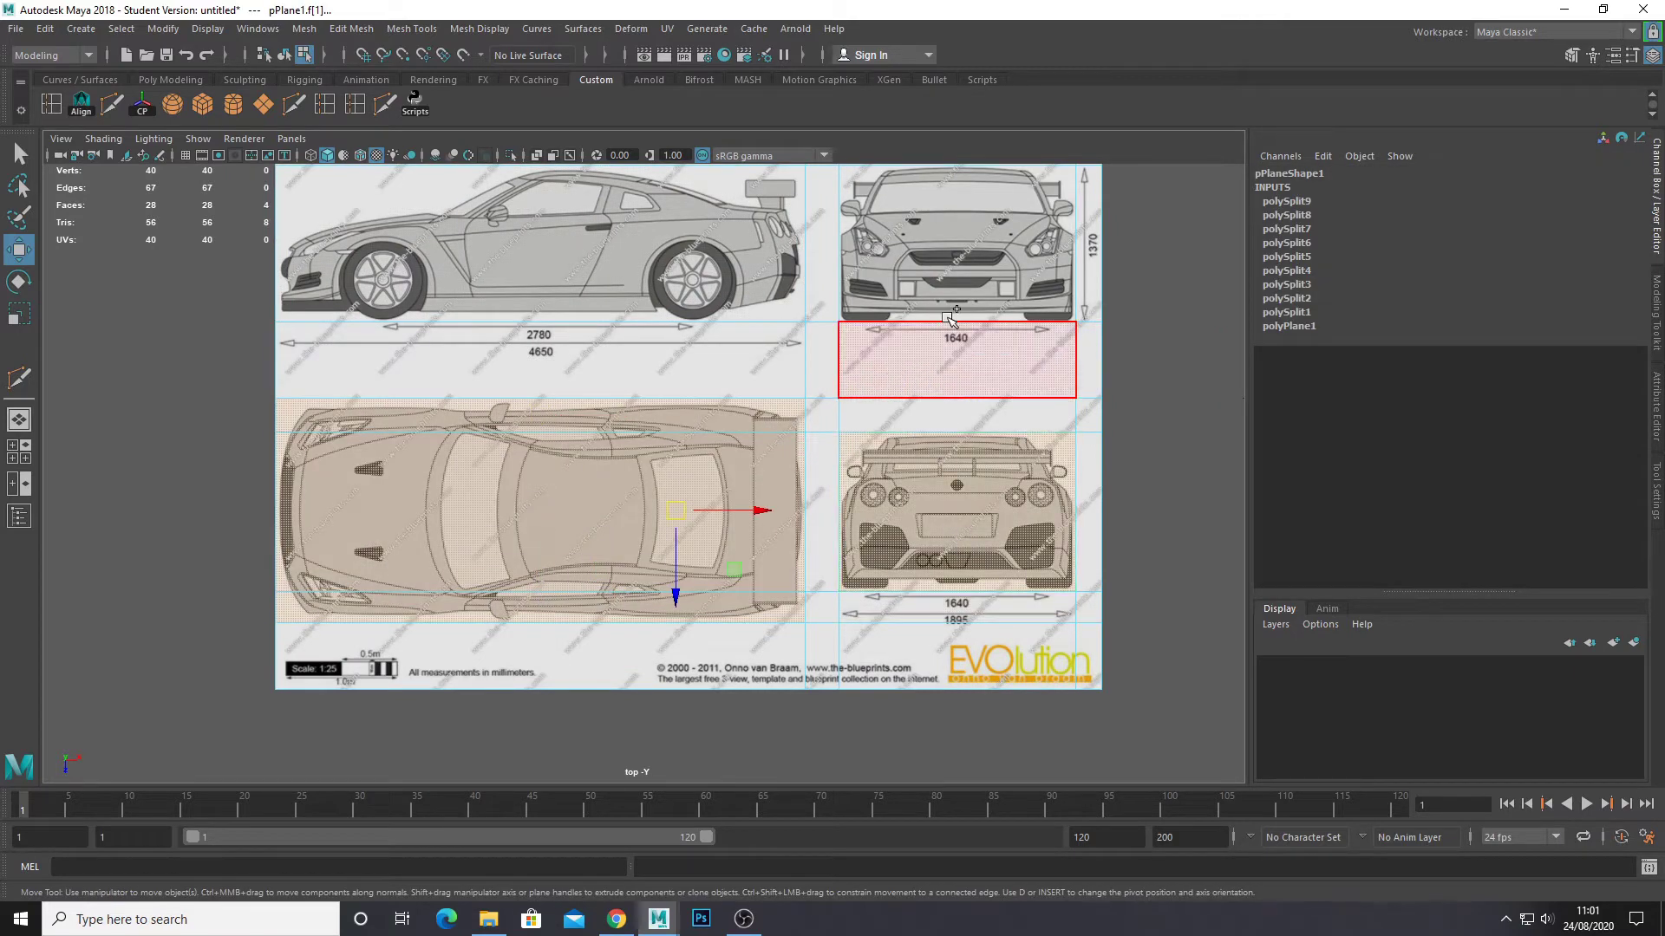
left_click(978, 195, "shift")
left_click(609, 260, "shift")
scroll(609, 260, "down", 3)
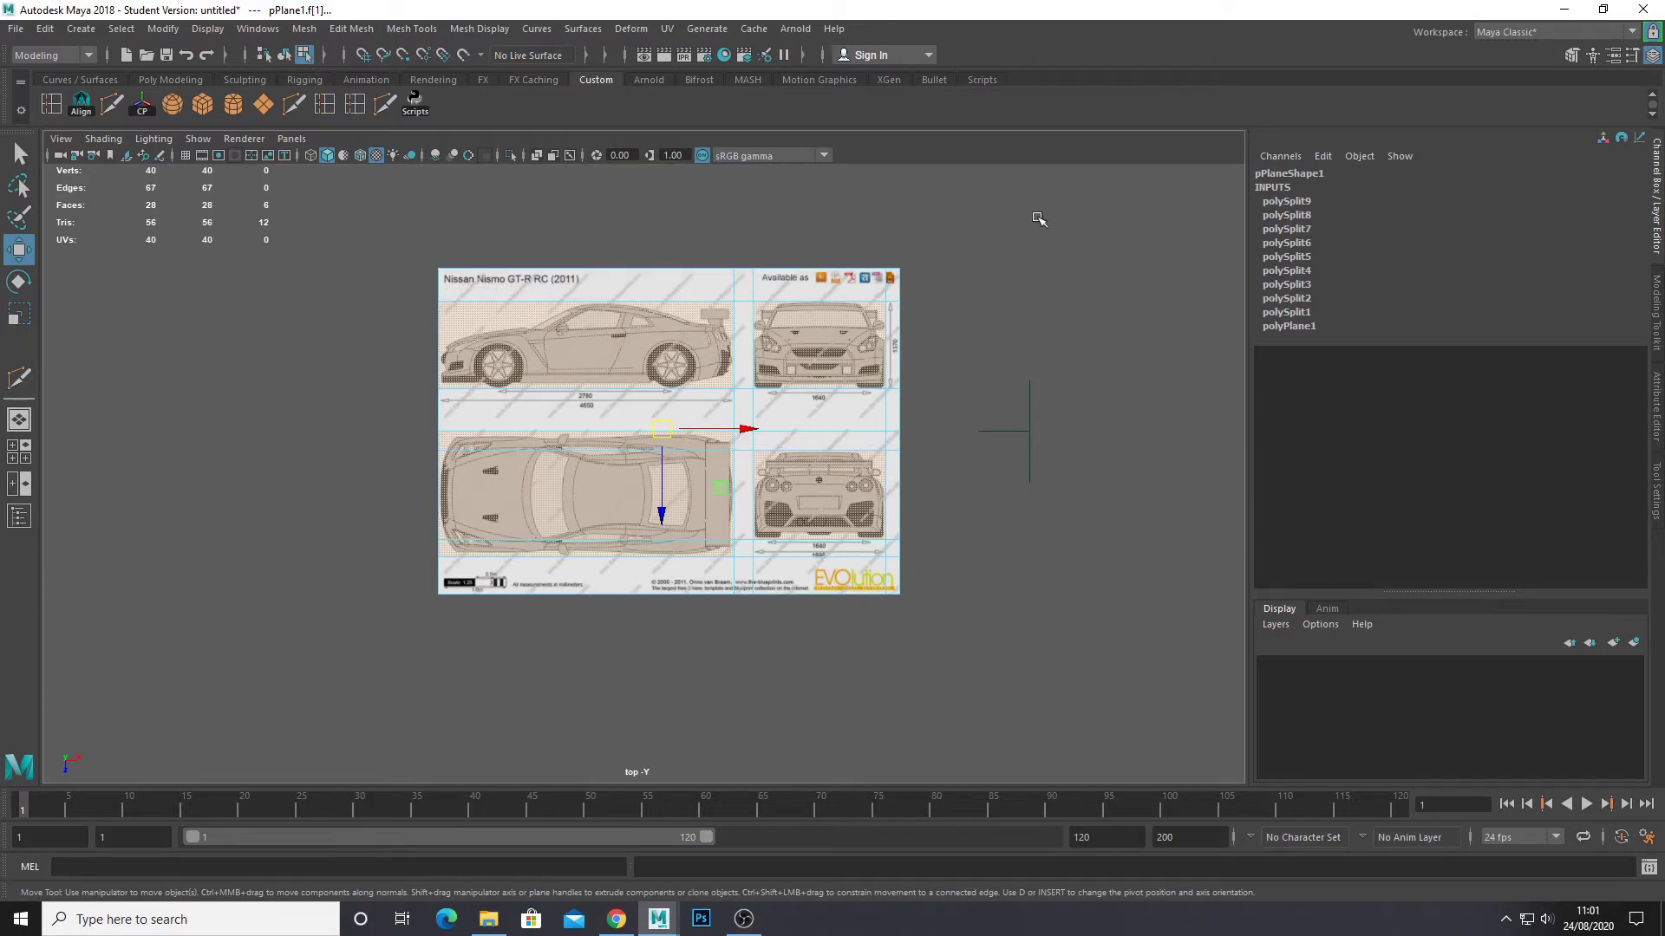
left_click_drag(1039, 213, 244, 667)
scroll(645, 474, "up", 2)
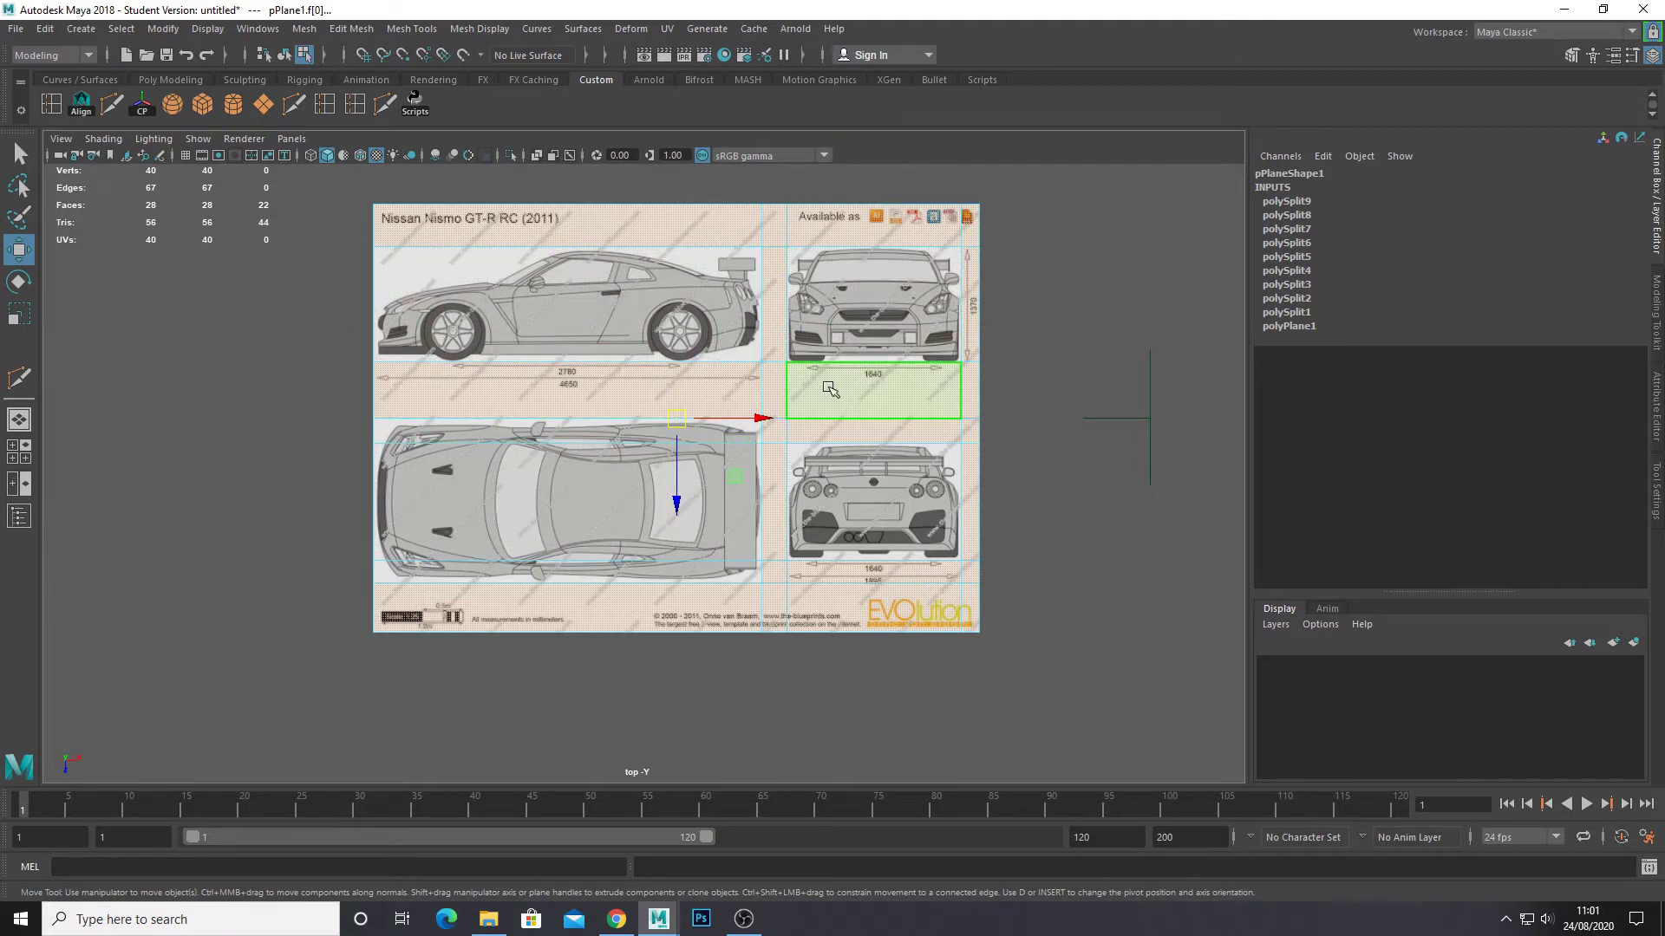
key("Delete")
scroll(830, 389, "up", 3)
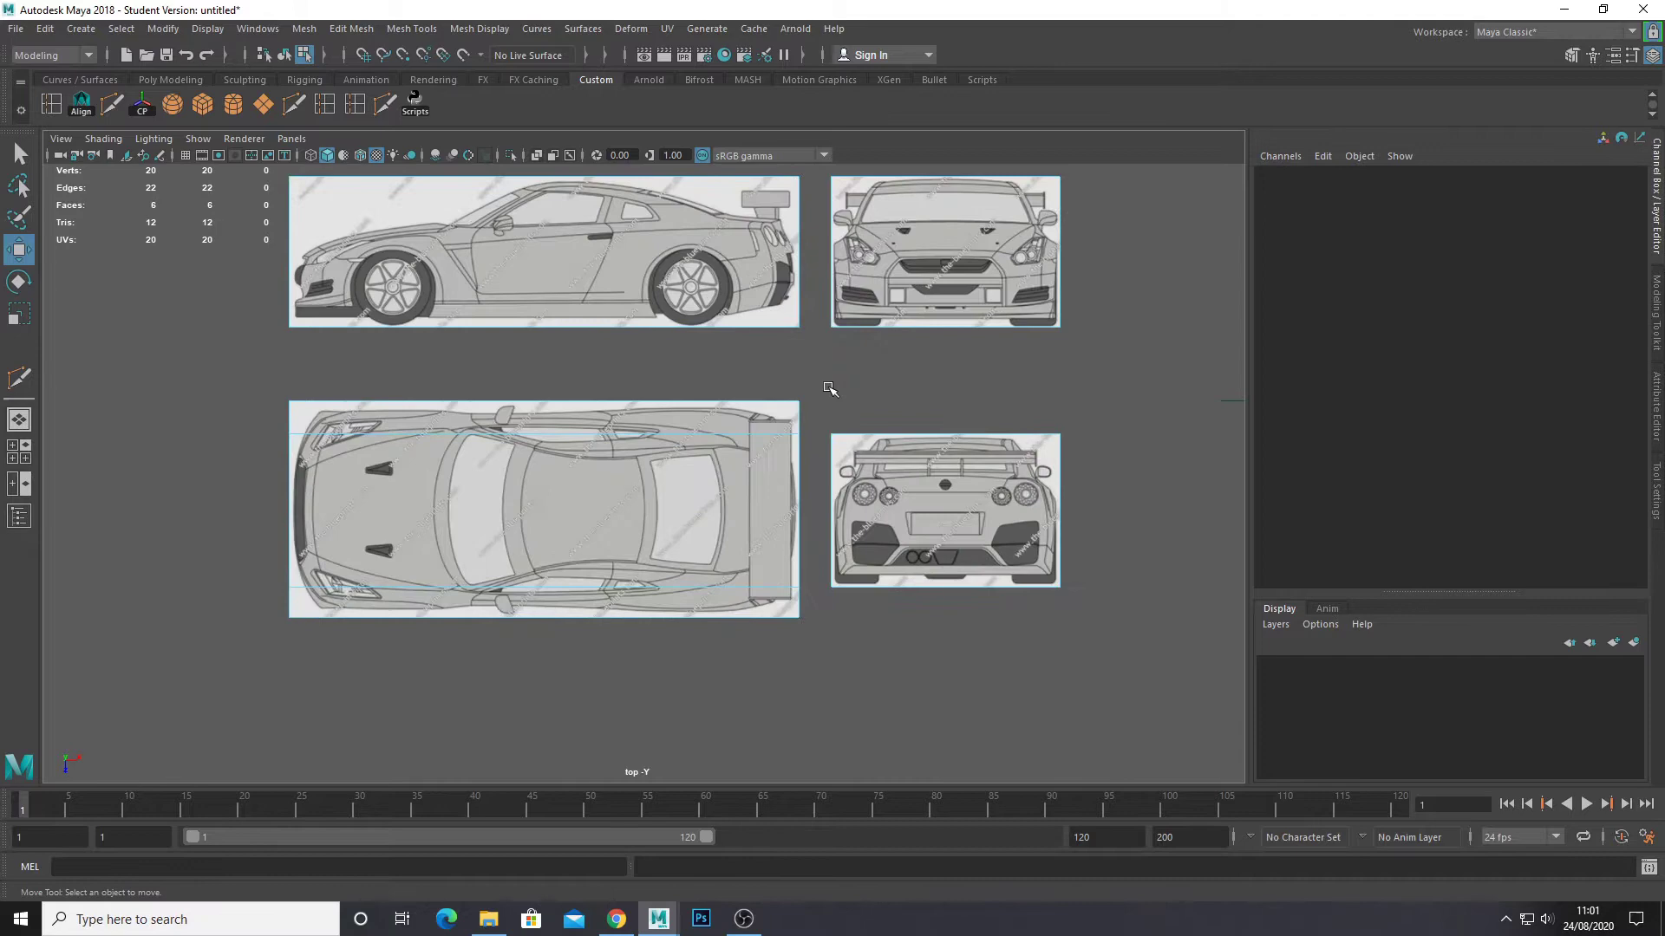
Return to object mode and, in the full-size perspective view, separate the trimmed blueprint plane into individual mesh objects.
scroll(830, 389, "down", 1)
right_click(629, 443)
left_click(713, 416)
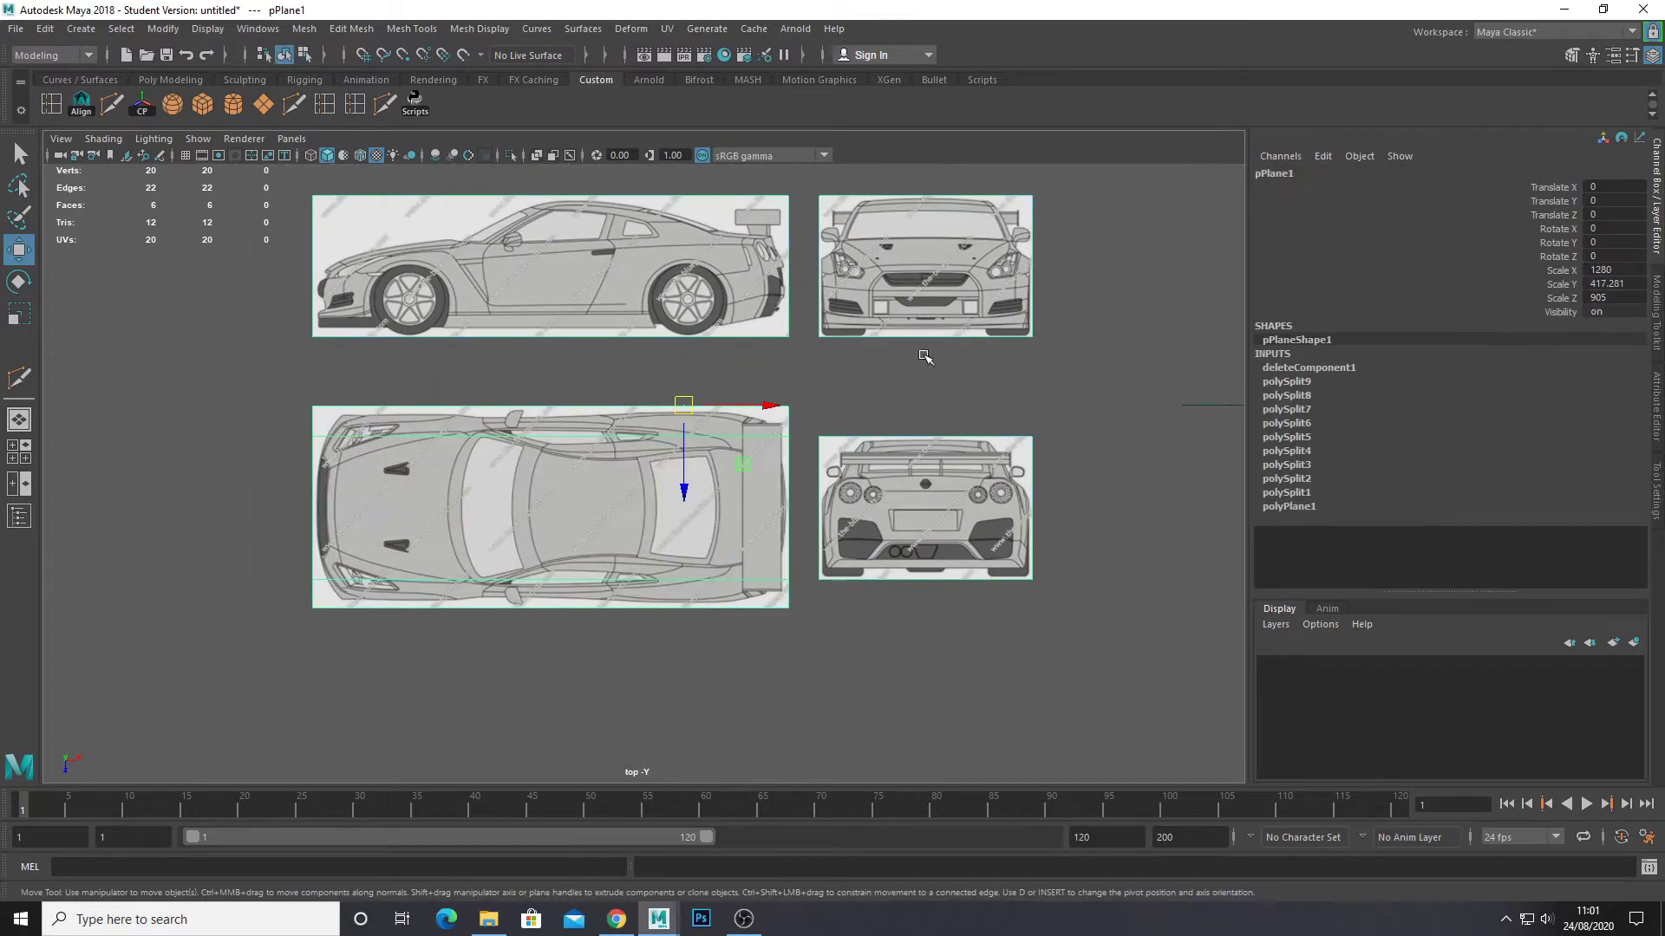
left_click(884, 378)
left_click(741, 425)
scroll(741, 425, "up", 1)
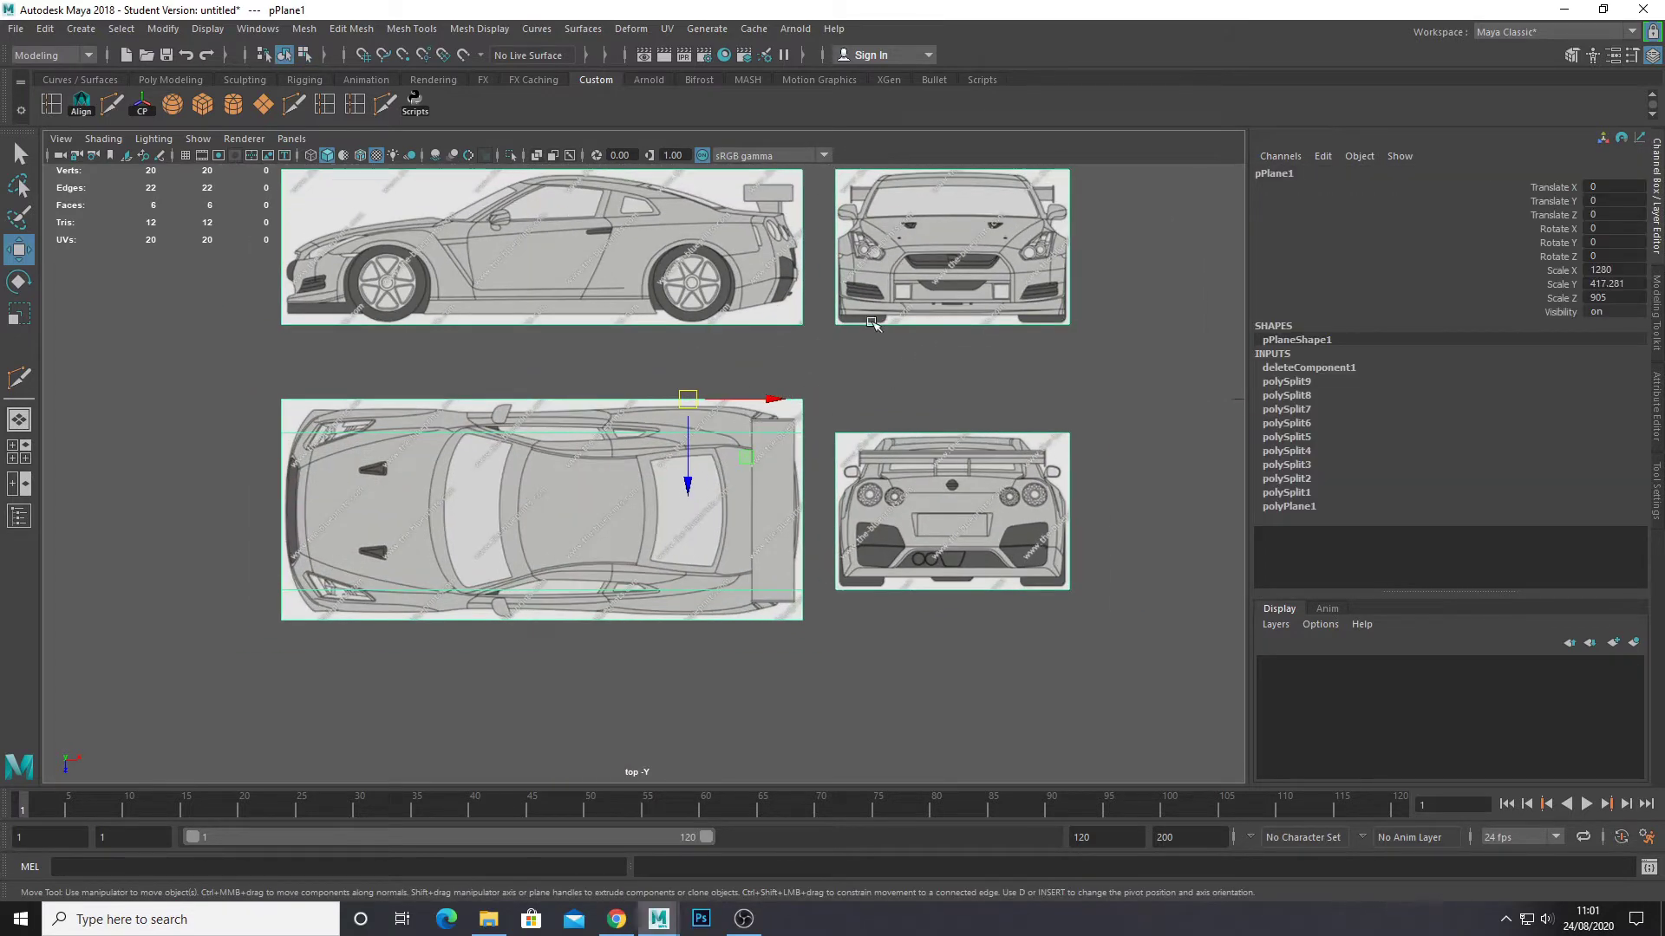
scroll(873, 323, "up", 1)
key("space")
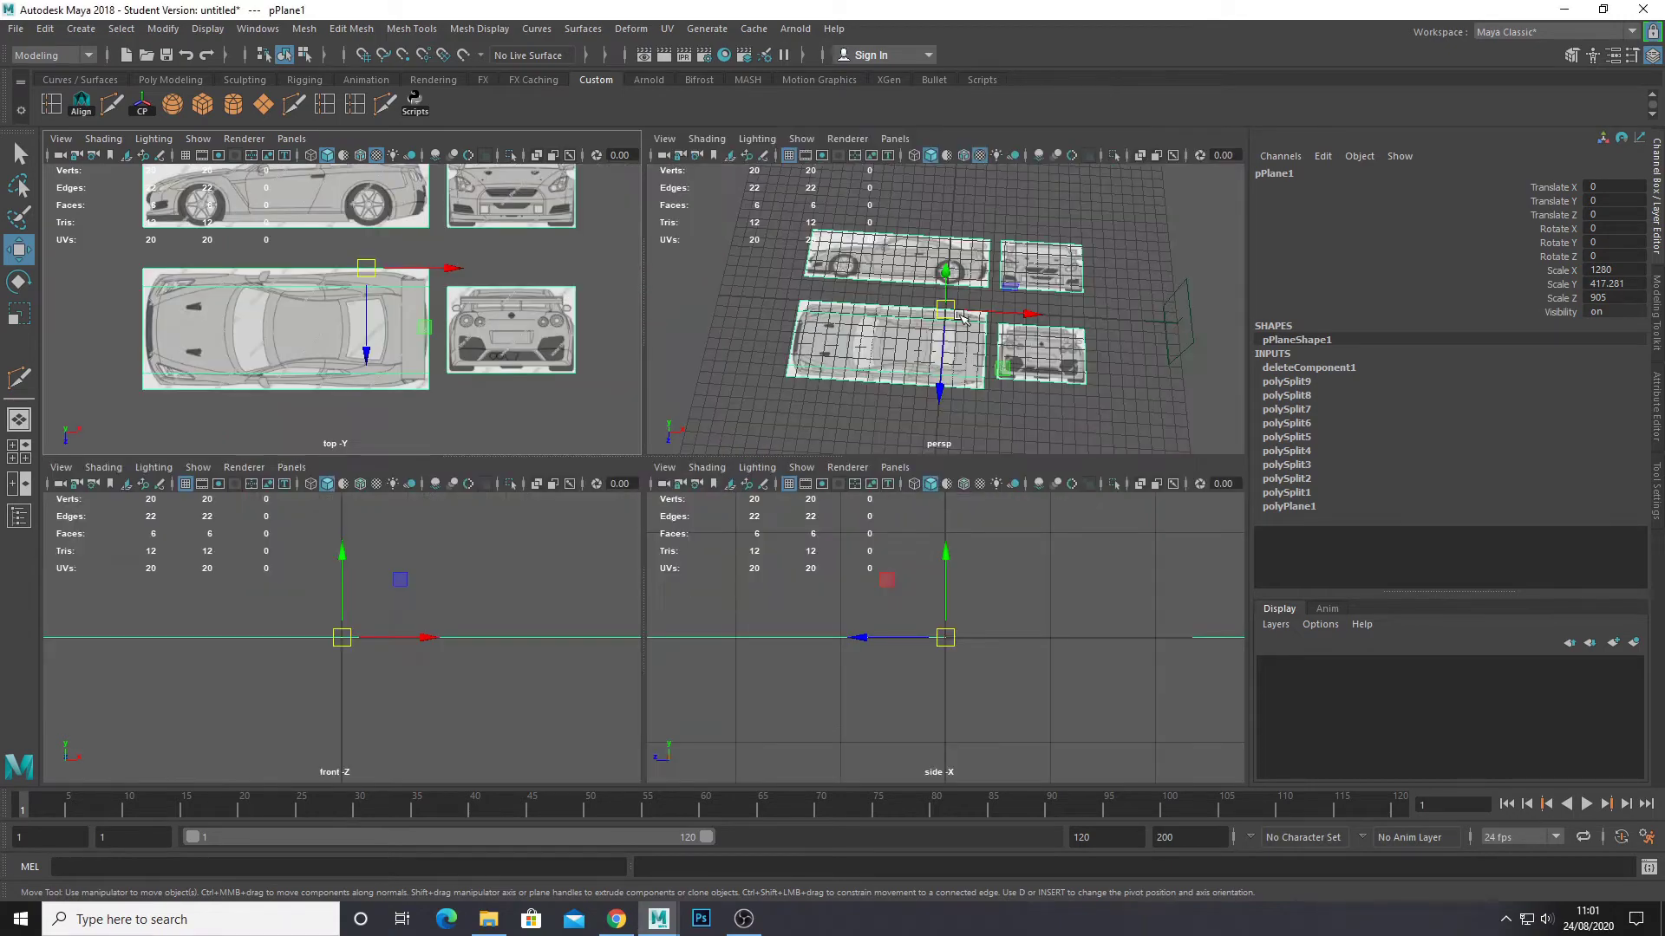
key("space")
left_click_drag(743, 466, 736, 514, "alt")
scroll(735, 514, "up", 1)
middle_click_drag(748, 440, 767, 326, "alt")
scroll(761, 346, "up", 1)
scroll(761, 347, "down", 2)
left_click(315, 31)
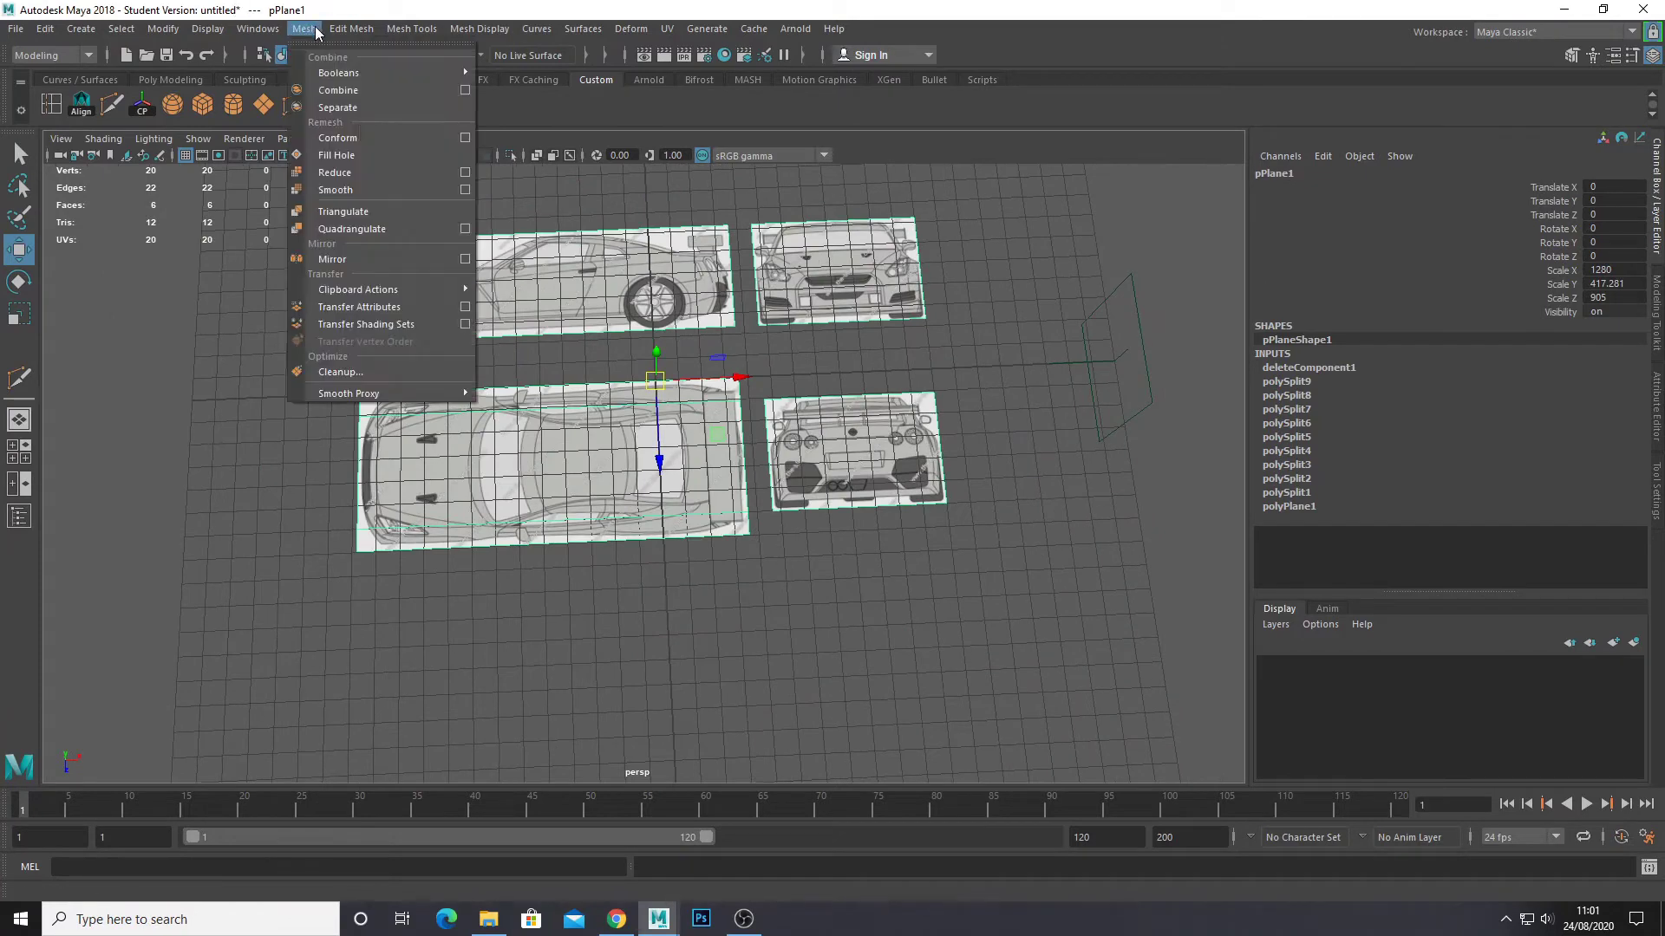
left_click(367, 107)
Select each separated view plane in turn to check that it is its own object and where its pivot sits.
left_click(926, 368)
left_click(595, 483)
left_click(829, 451)
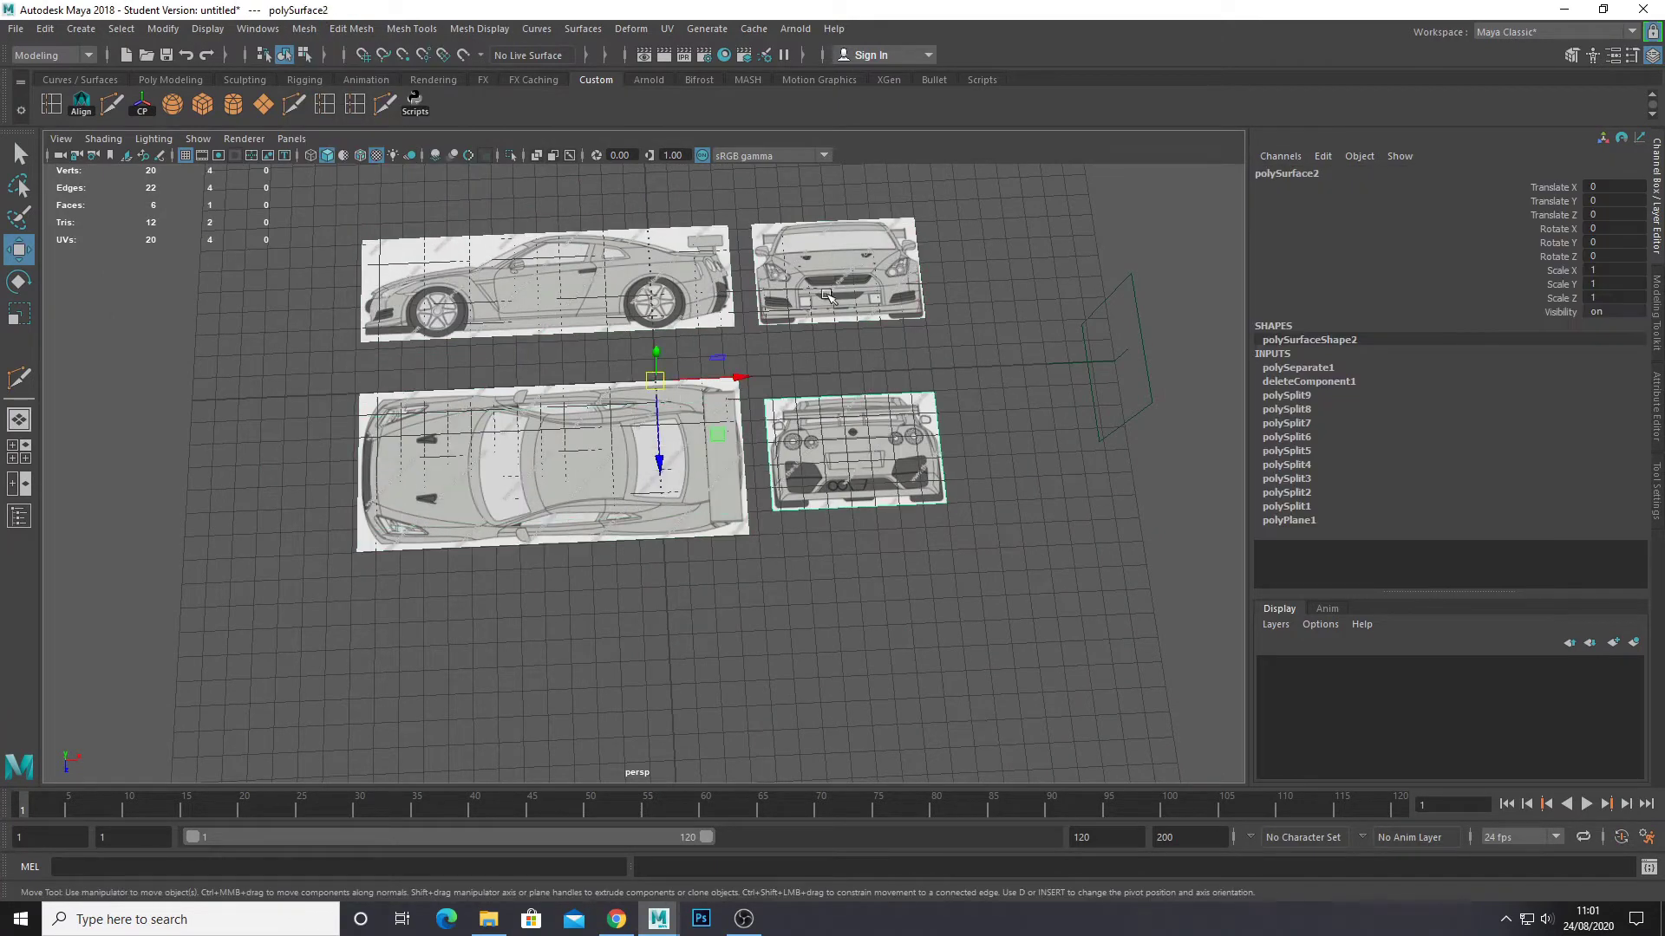
left_click(817, 286)
left_click(594, 277)
left_click(815, 422)
left_click(772, 314)
left_click(612, 468)
scroll(612, 468, "up", 2)
left_click_drag(613, 498, 763, 428, "alt")
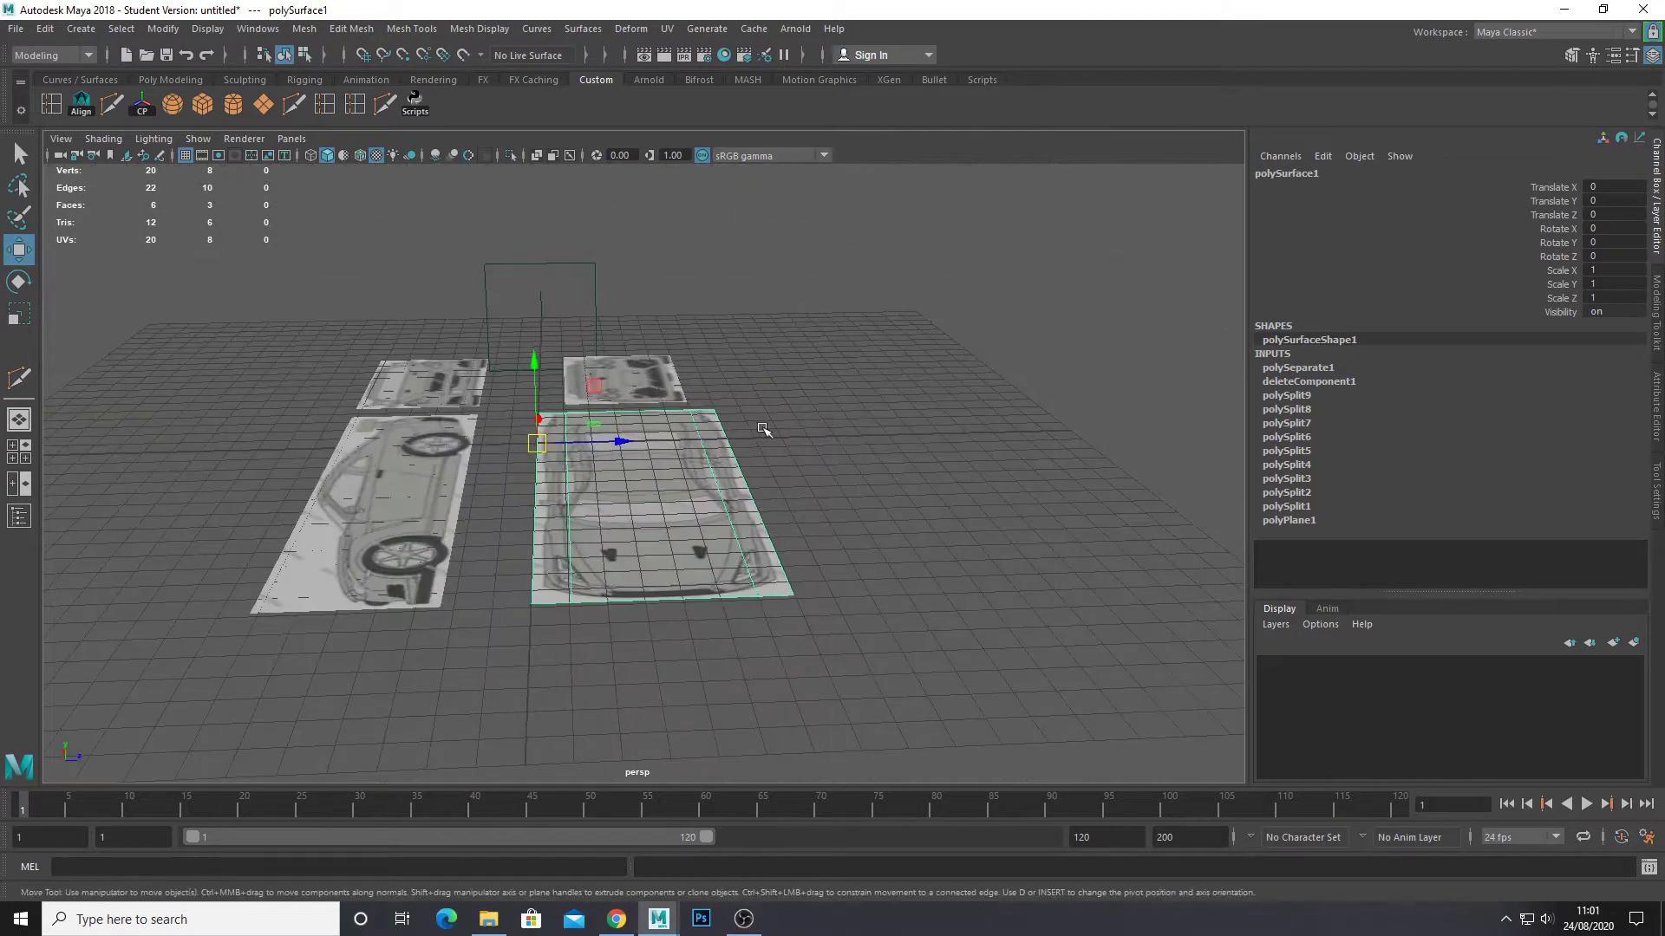
Center the pivots of all four view planes, and select each plane to check its pivot.
scroll(832, 374, "down", 2)
left_click_drag(817, 377, 556, 367, "alt")
left_click_drag(534, 287, 930, 617)
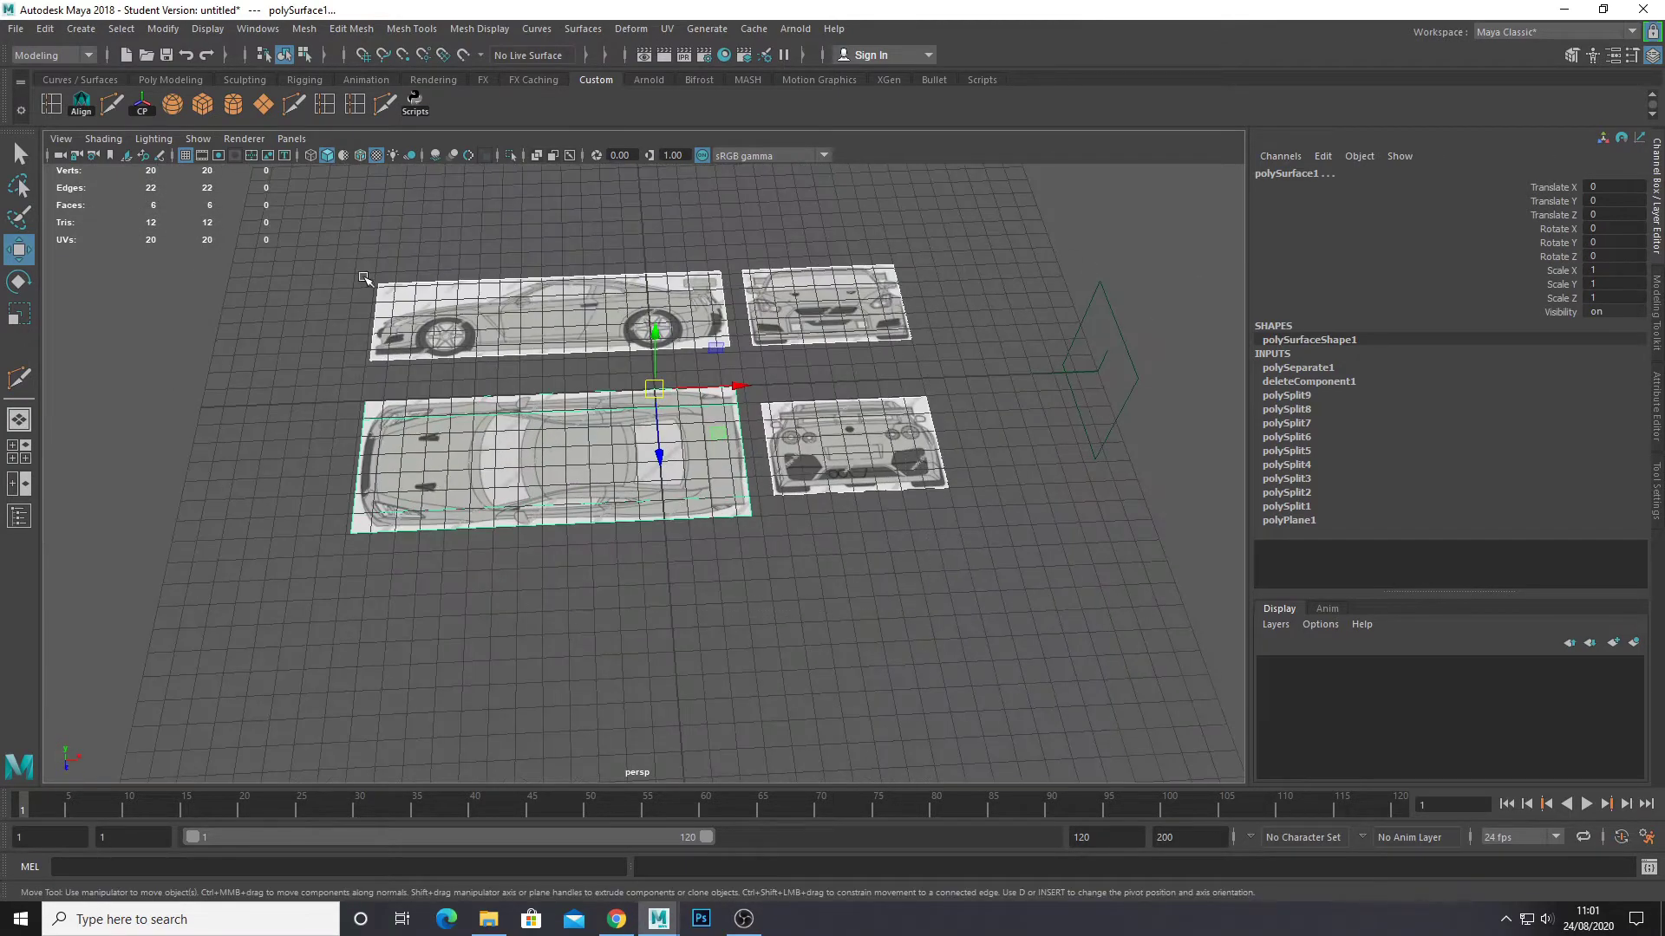
left_click(144, 103)
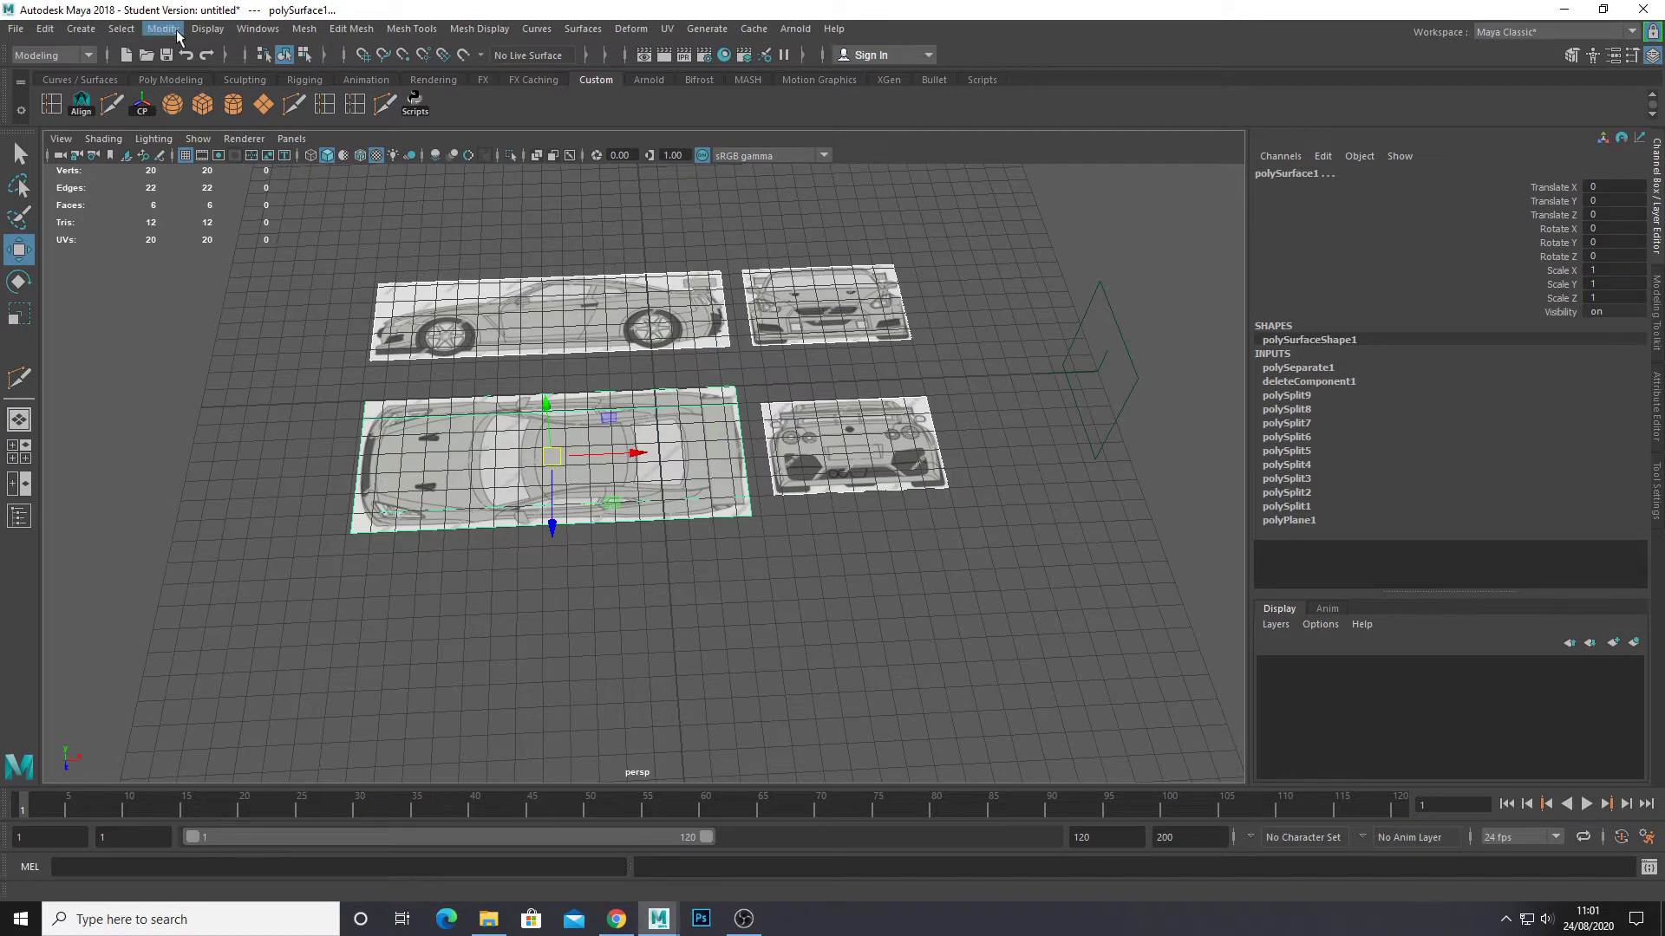
left_click(163, 28)
left_click(251, 158)
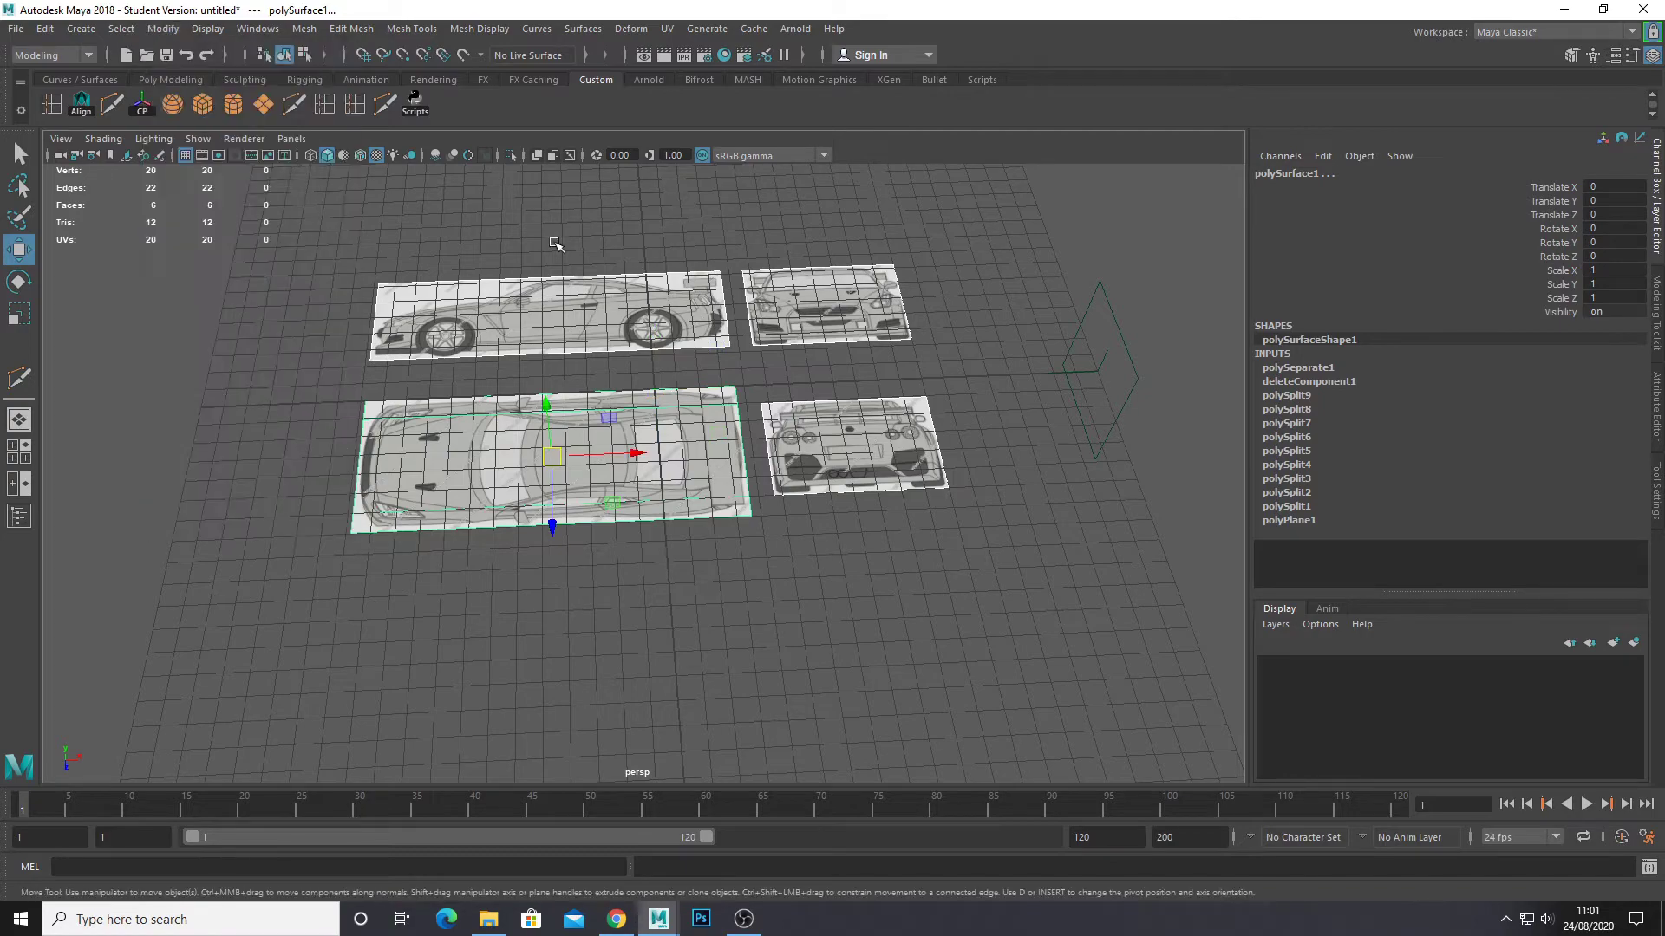
left_click(574, 300)
left_click(850, 323)
left_click(851, 414)
left_click(579, 461)
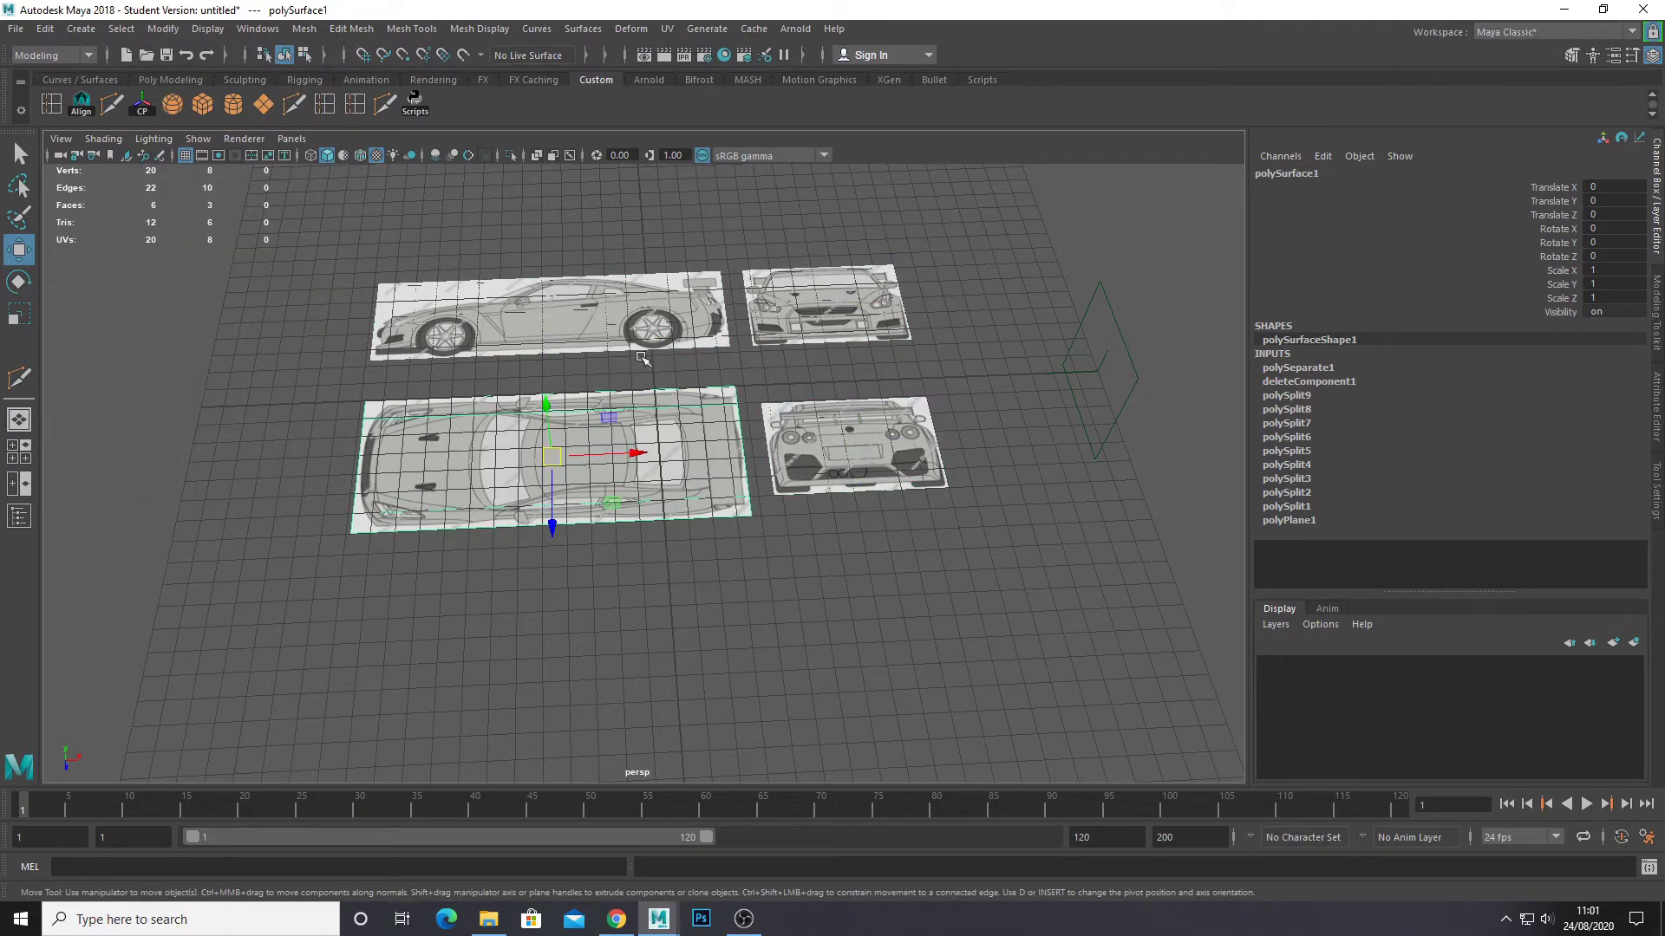
left_click_drag(578, 461, 691, 357, "alt")
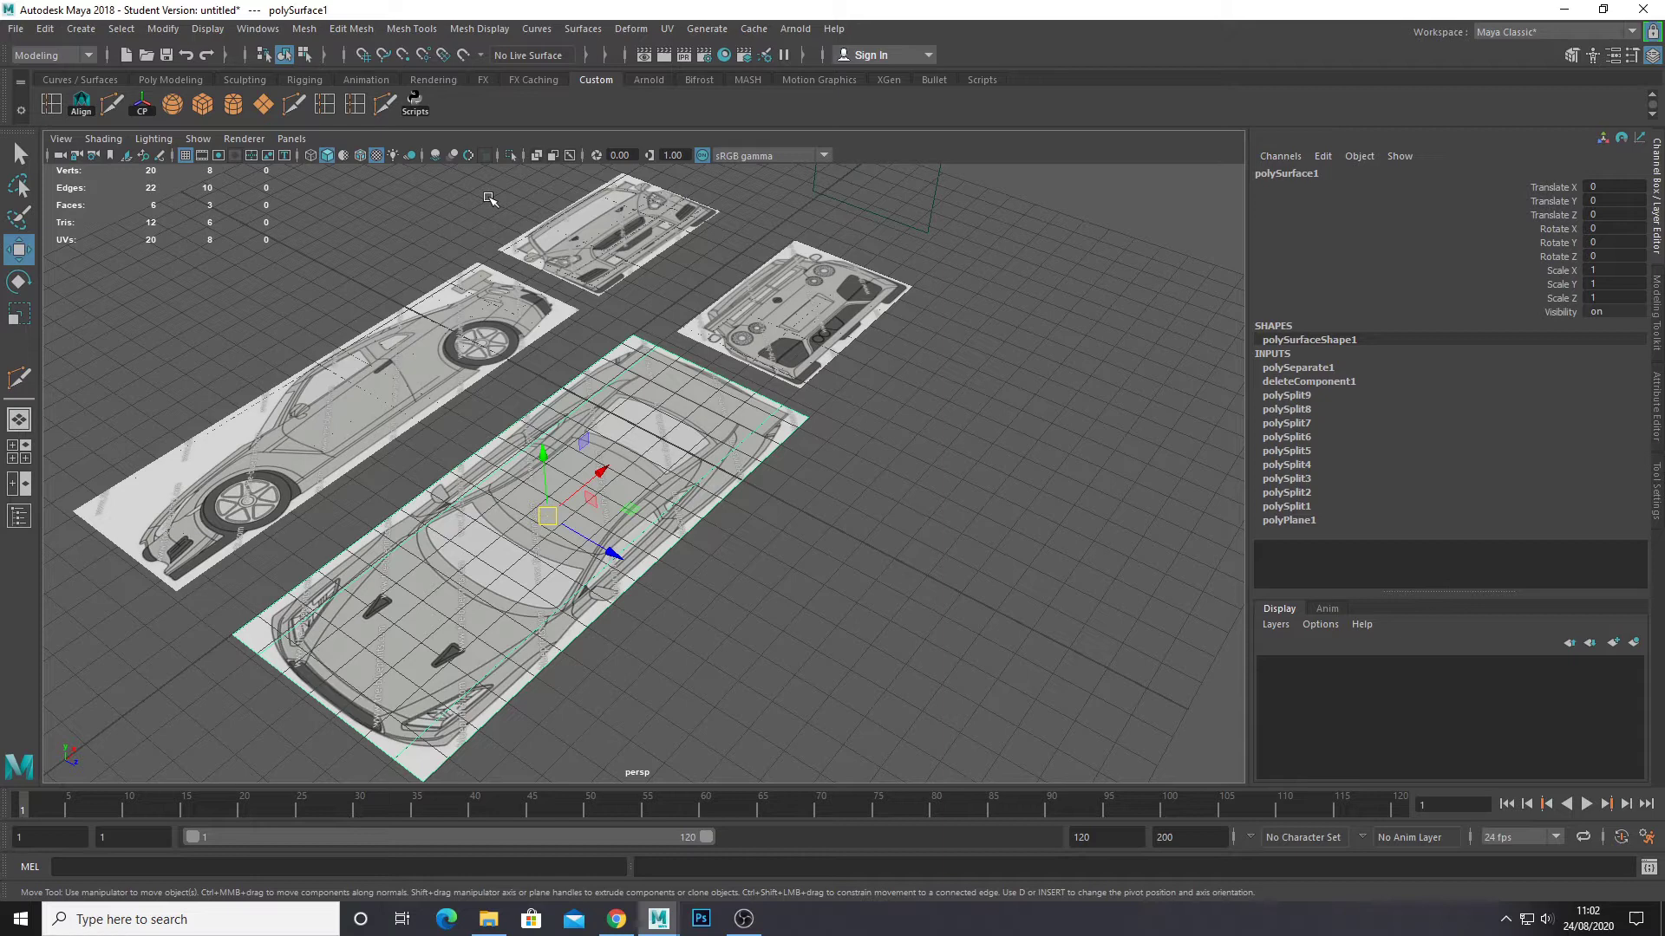
Turn on grid snapping and move the top-view plane and the side-view plane onto the center of the grid.
left_click(364, 57)
left_click_drag(693, 364, 655, 459, "alt")
left_click_drag(652, 516, 587, 466)
scroll(644, 433, "up", 3)
left_click(526, 381)
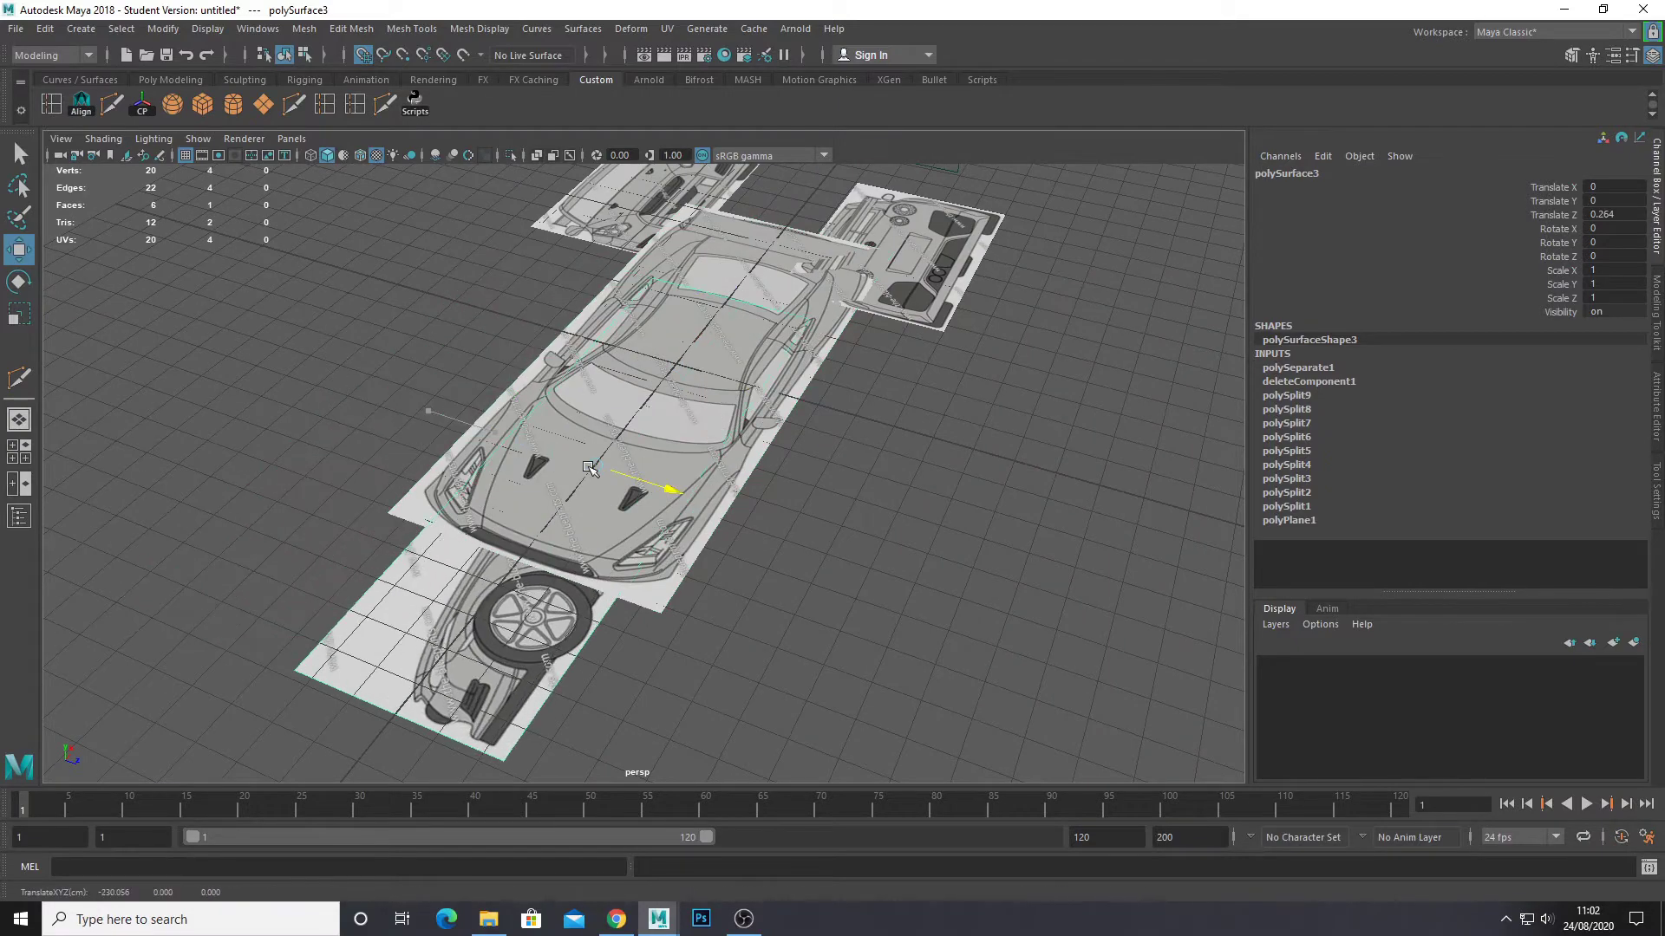
left_click_drag(650, 415, 701, 421)
Try to rotate the side-view plane upright about the X axis freehand.
scroll(670, 418, "up", 2)
left_click_drag(646, 350, 731, 361, "alt")
key("e")
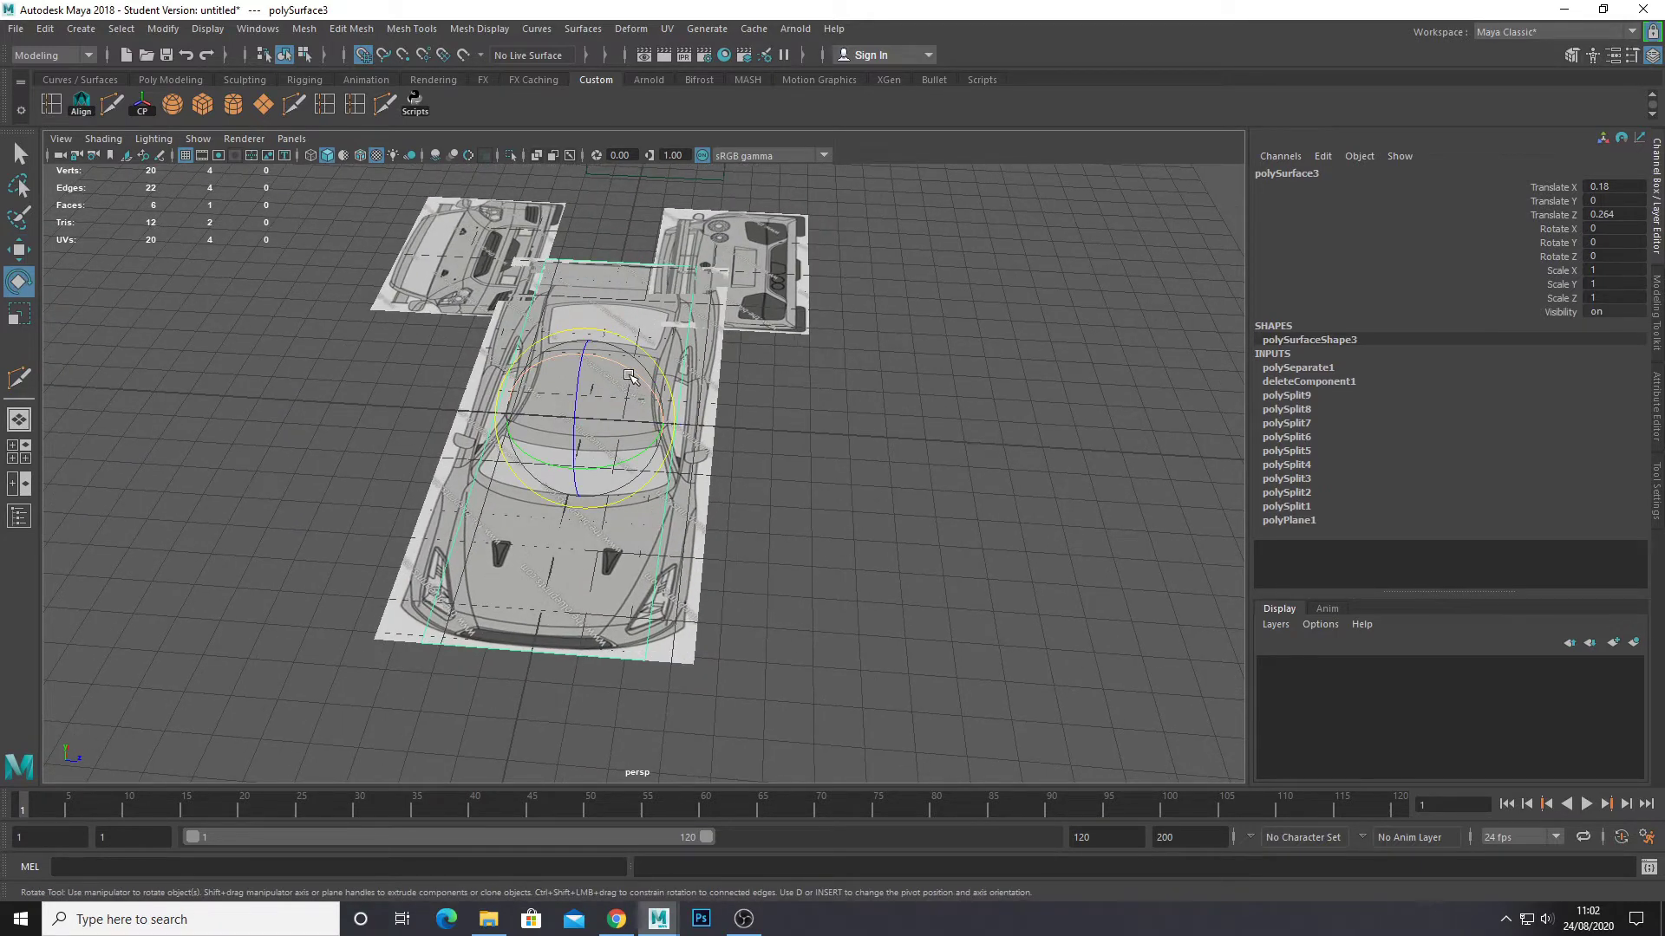
left_click_drag(629, 375, 823, 542)
key("ctrl+z")
left_click_drag(600, 336, 822, 410)
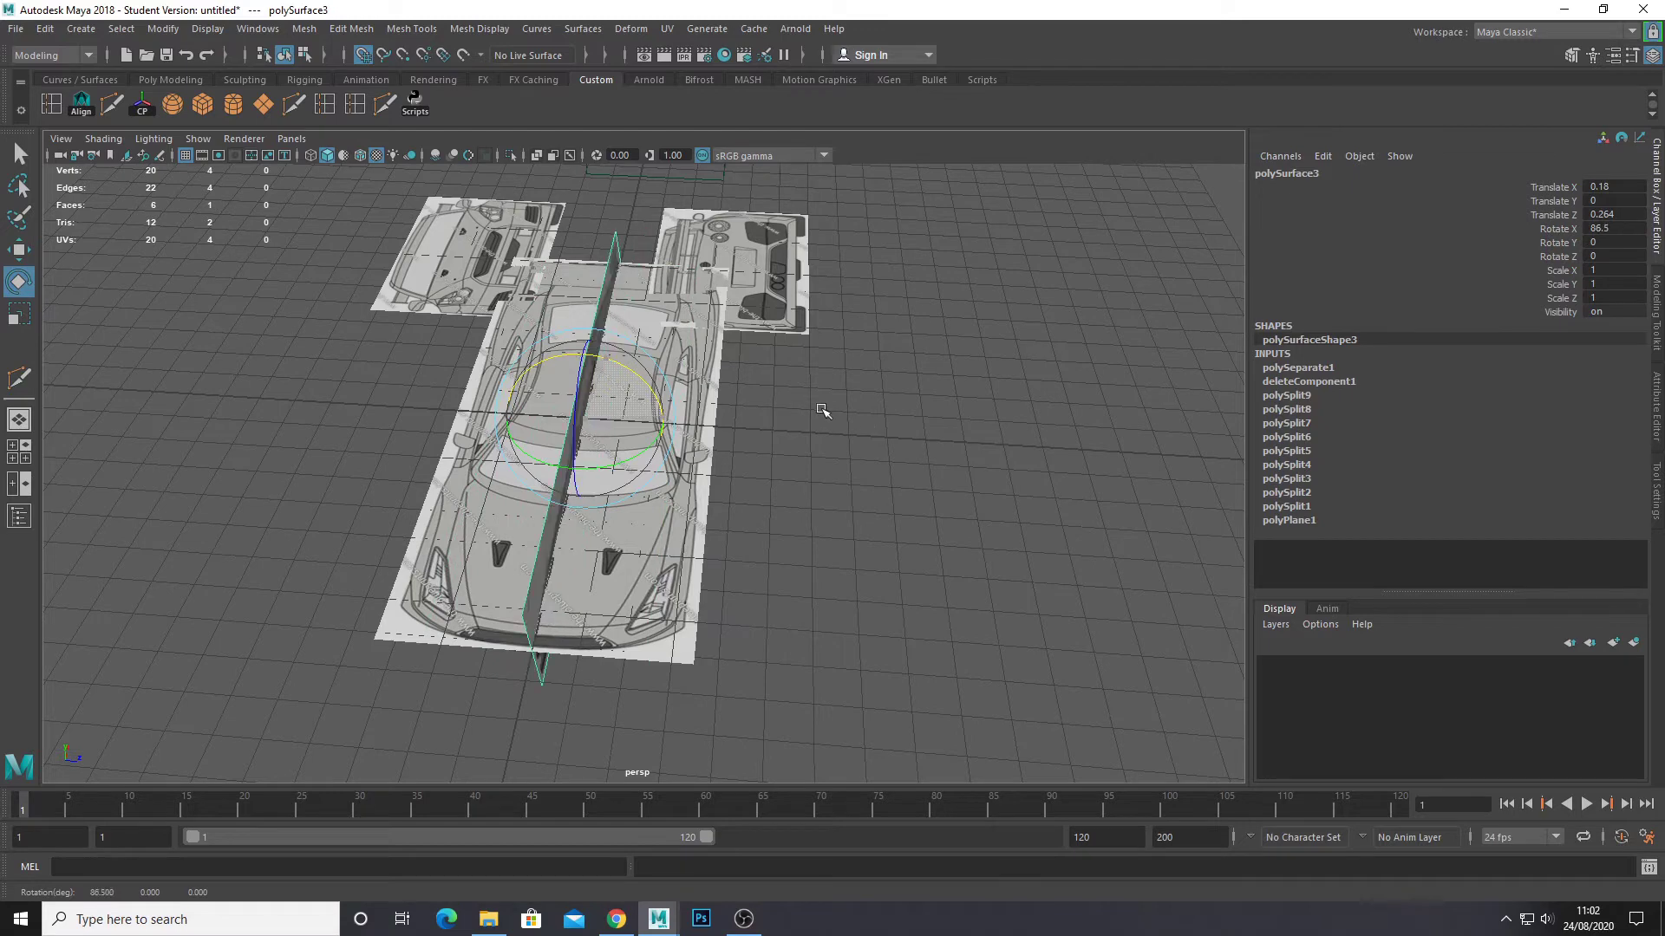
Open the Rotate tool settings and set Step Snap to Relative.
left_click(1659, 493)
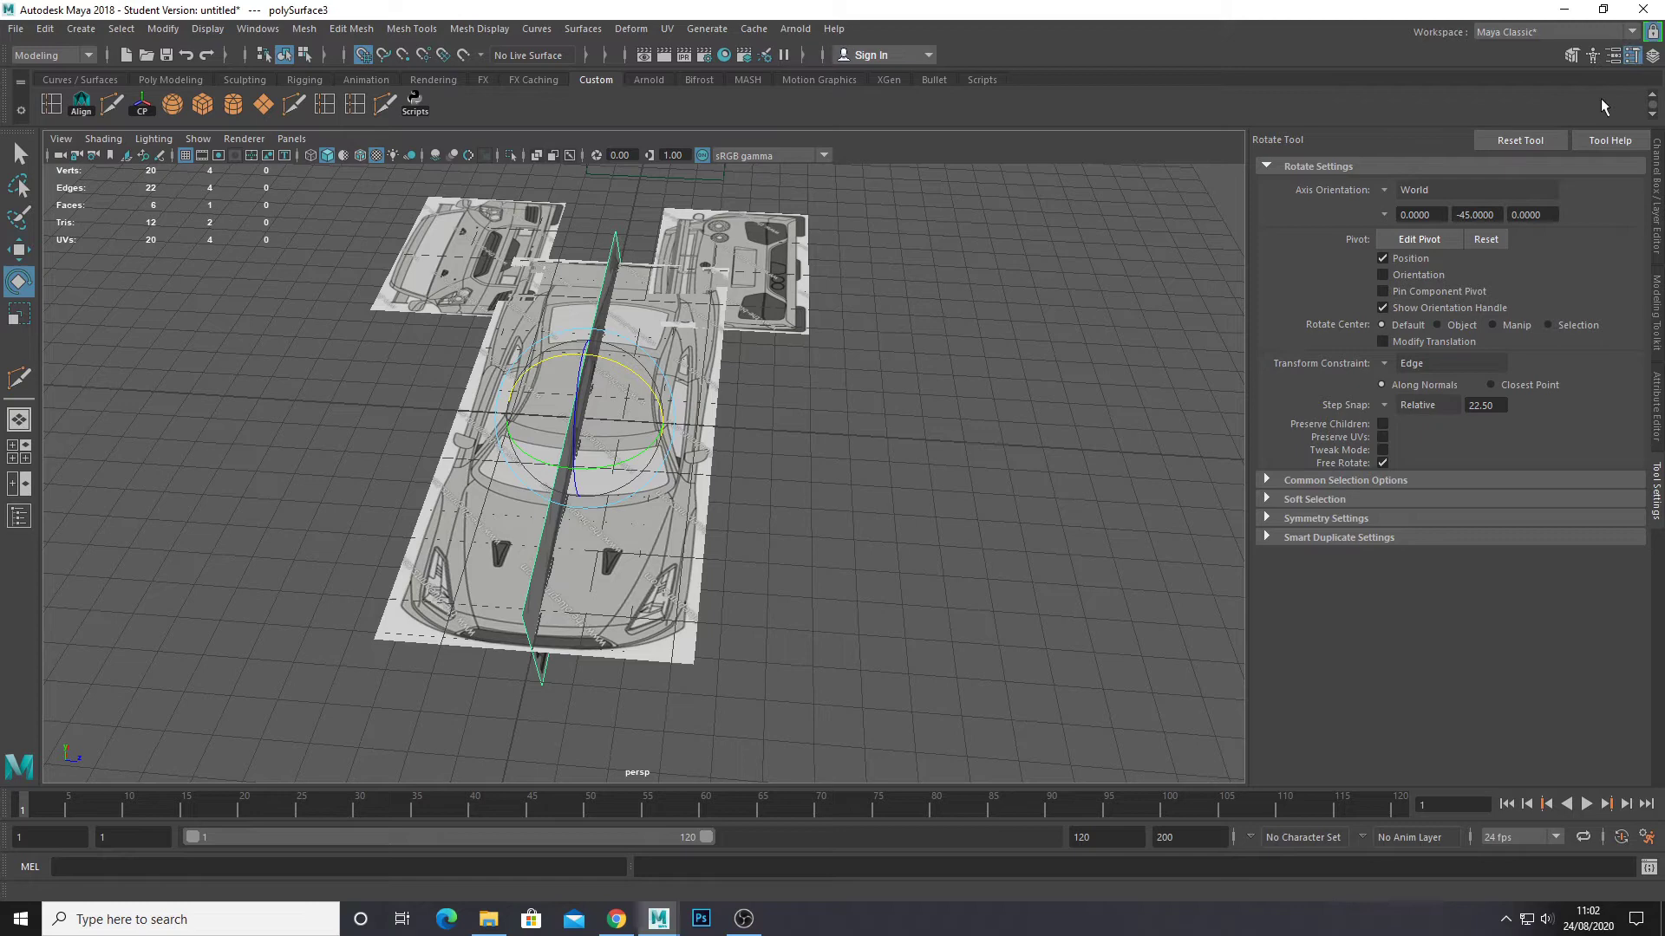
left_click(1383, 405)
left_click(1383, 405)
left_click(1397, 411)
left_click(1432, 419)
left_click(1387, 404)
left_click(1409, 420)
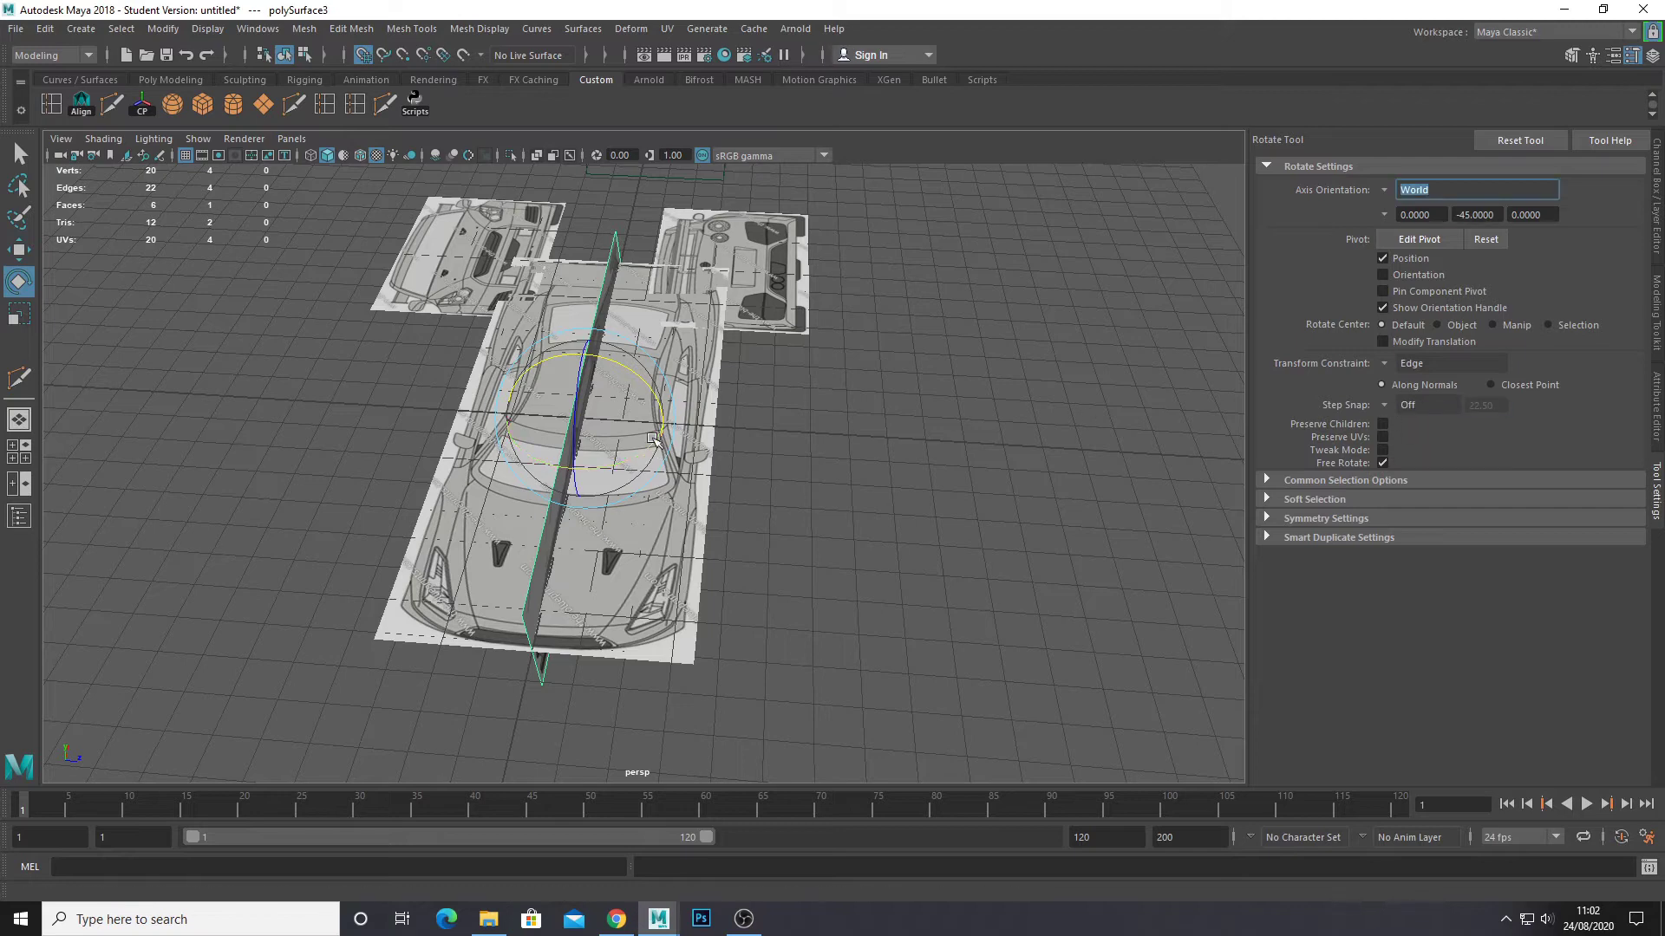
middle_click_drag(640, 435, 659, 378, "alt")
key("j")
left_click_drag(624, 303, 614, 303)
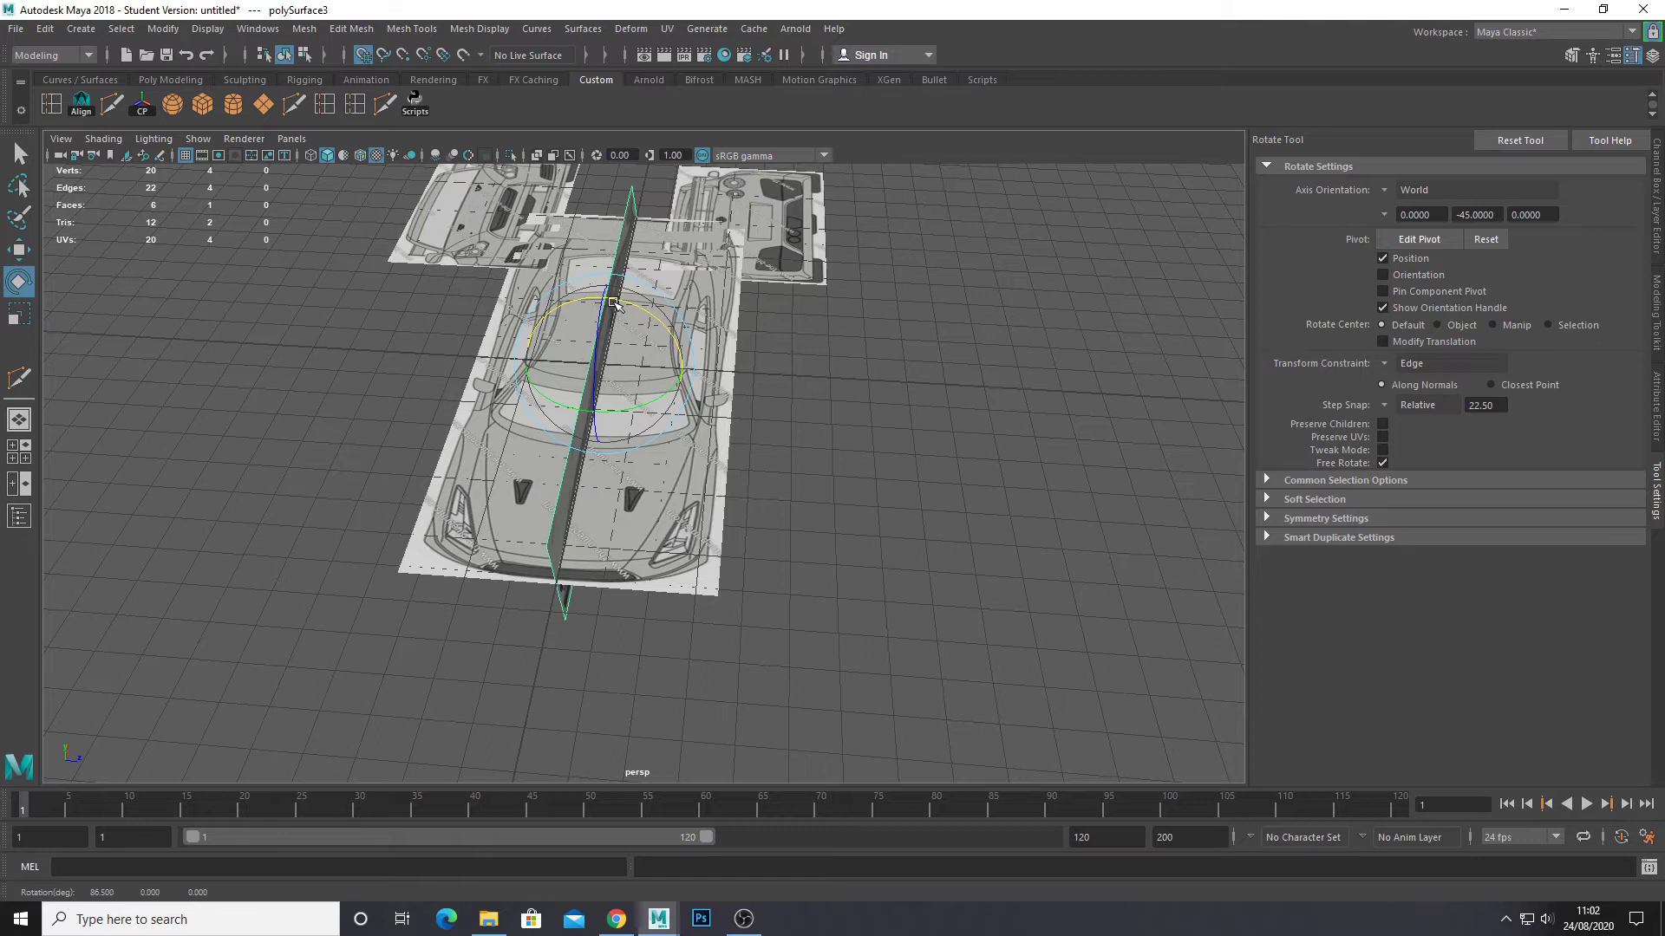
left_click(1386, 406)
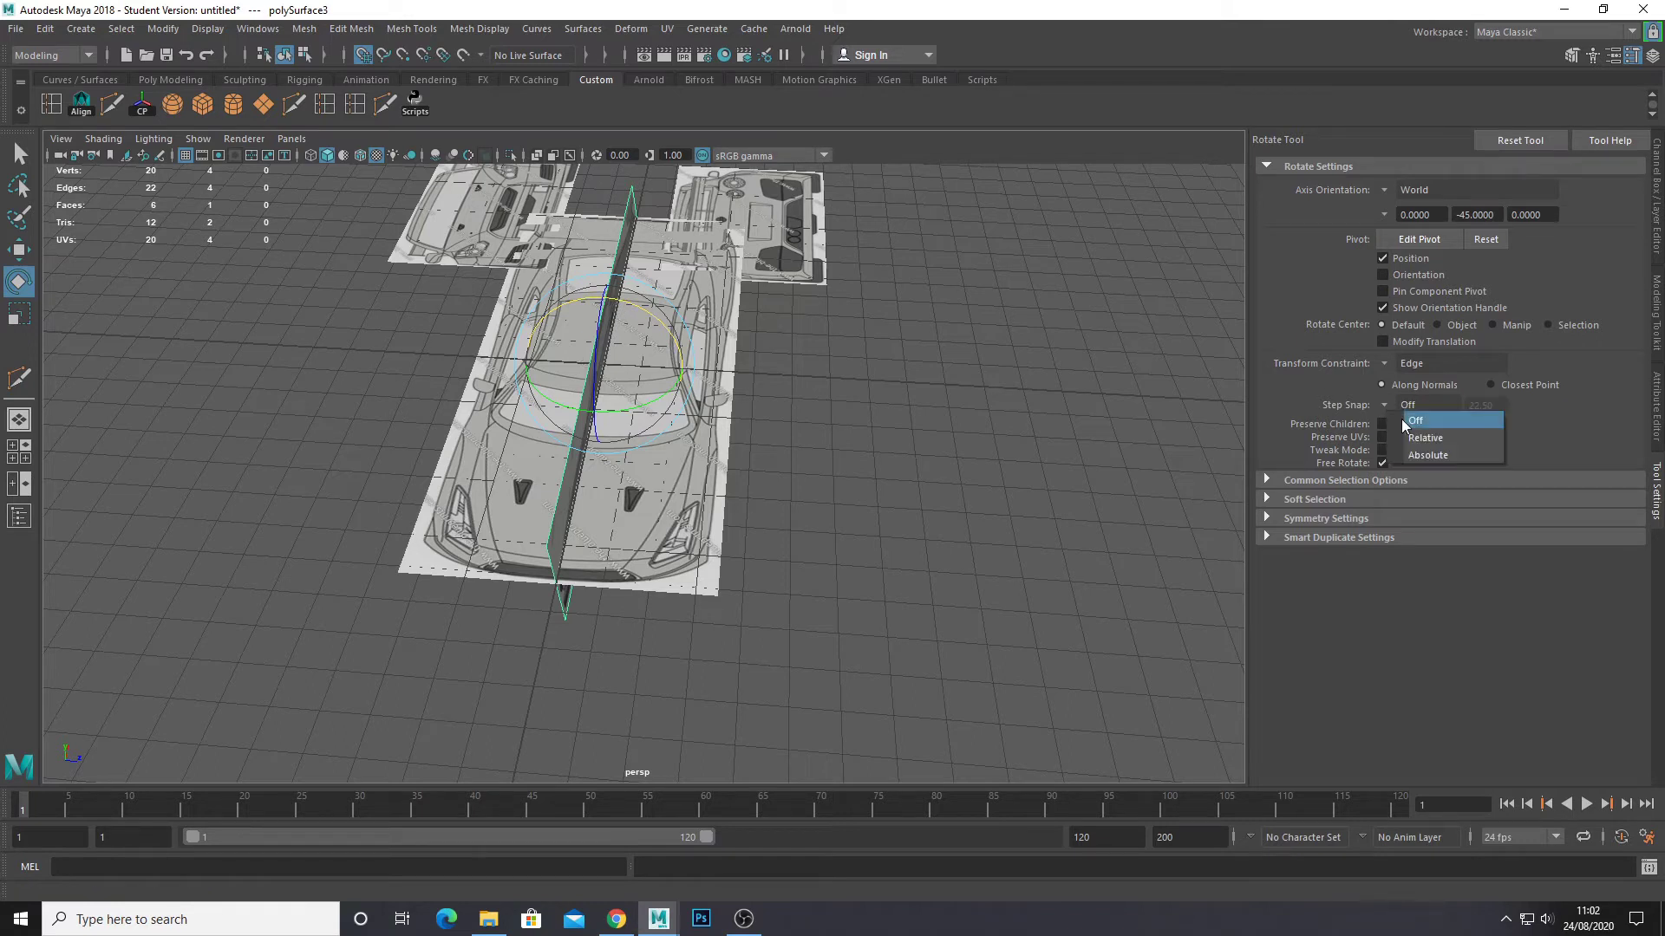
left_click(1428, 441)
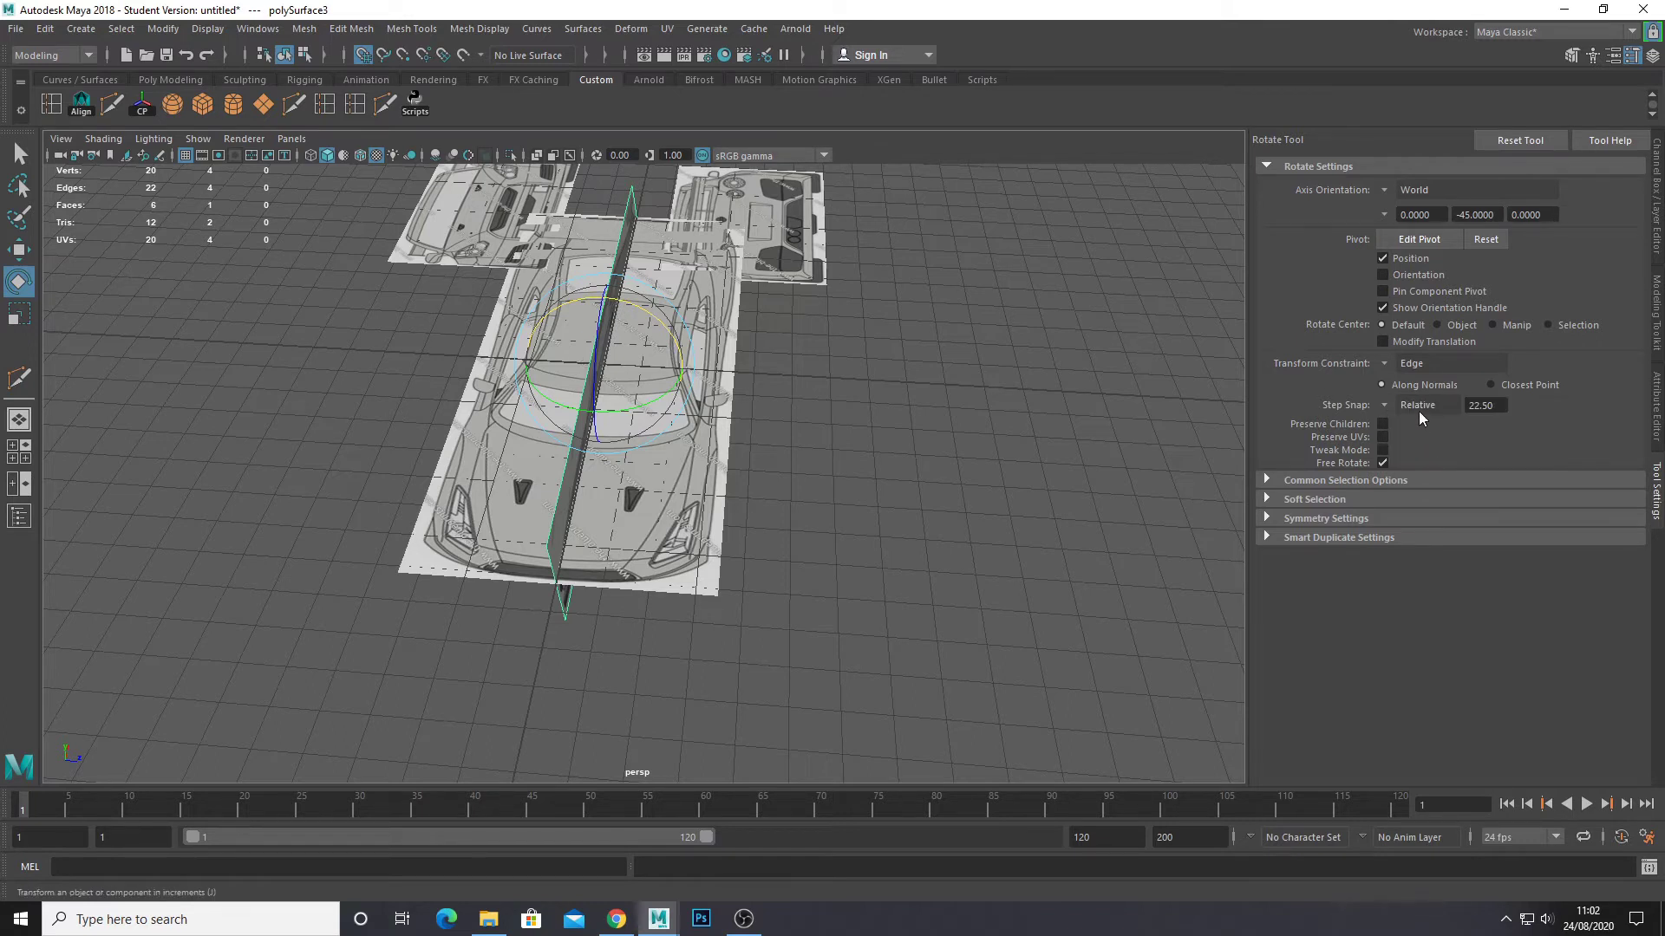
Undo the side-view plane's rotations until it lies flat on the grid.
left_click_drag(643, 311, 773, 328)
key("ctrl+z")
key("w")
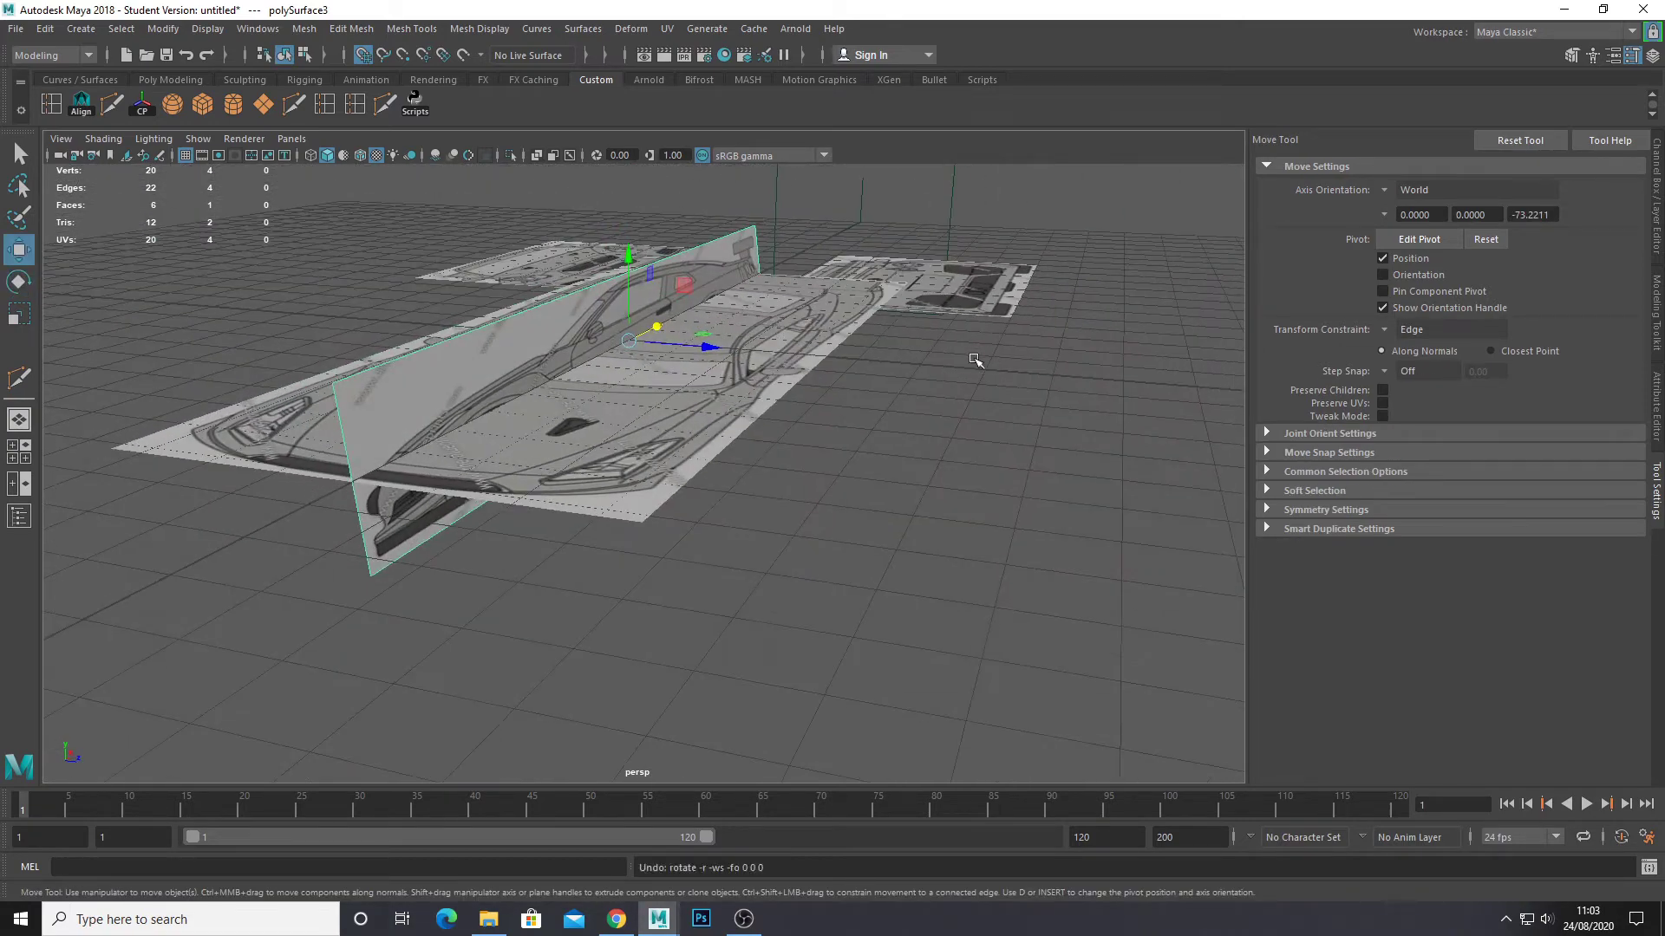
key("ctrl+z")
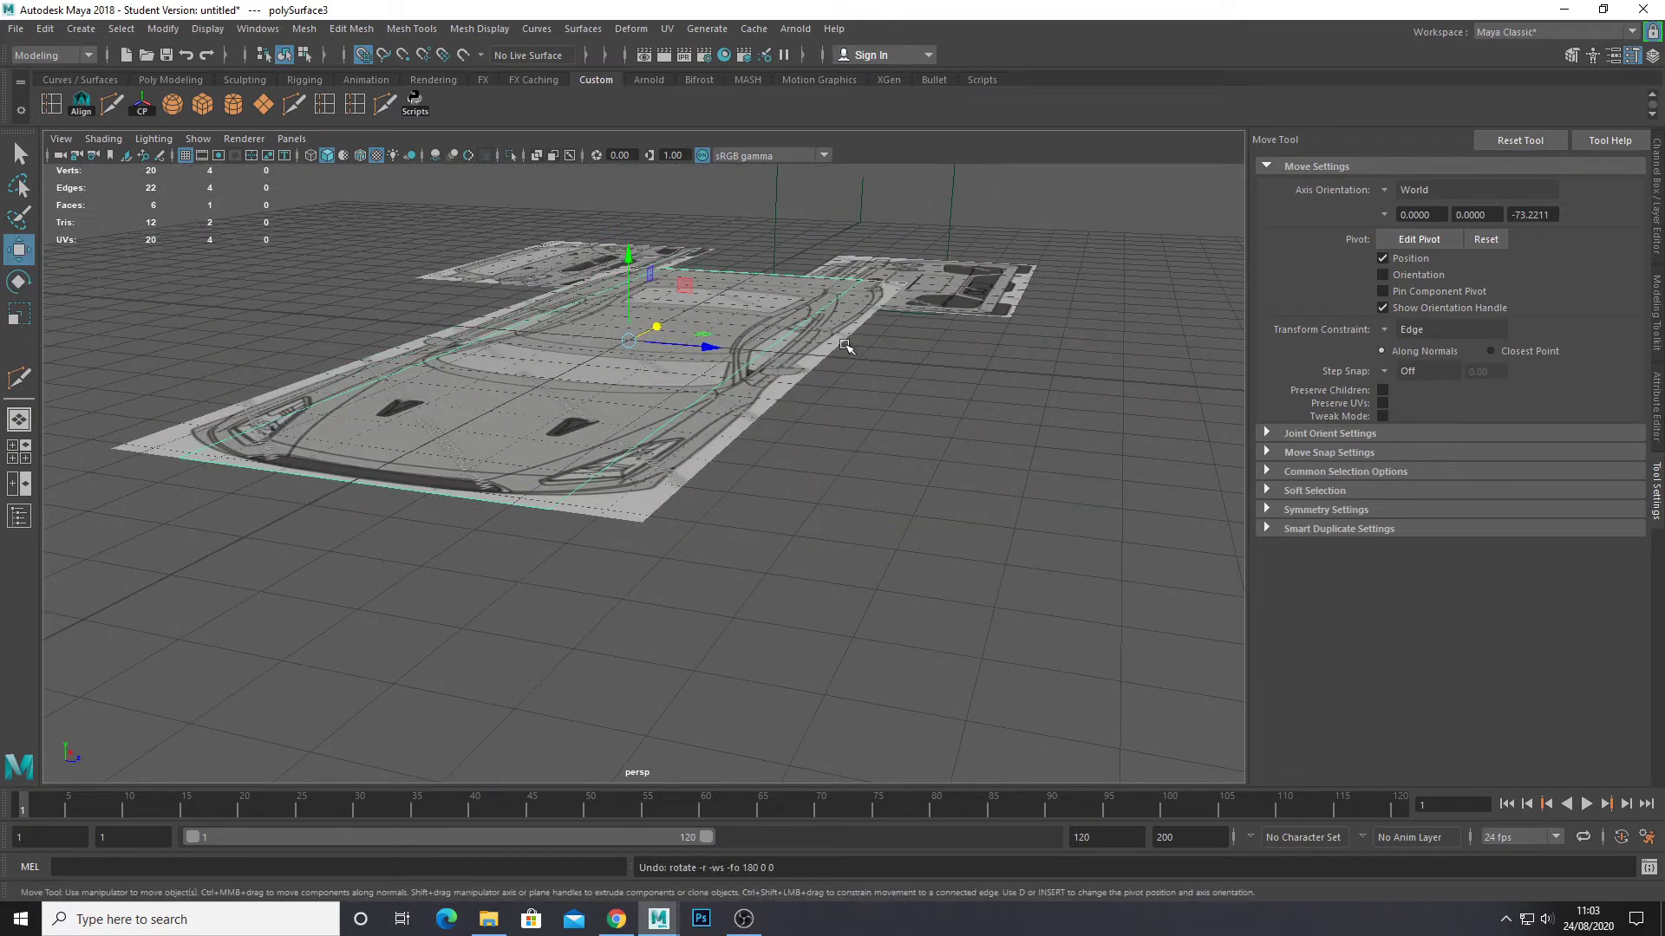
Try to rotate the side-view plane about the X axis with relative step snapping.
left_click_drag(845, 346, 810, 382, "alt")
key("e")
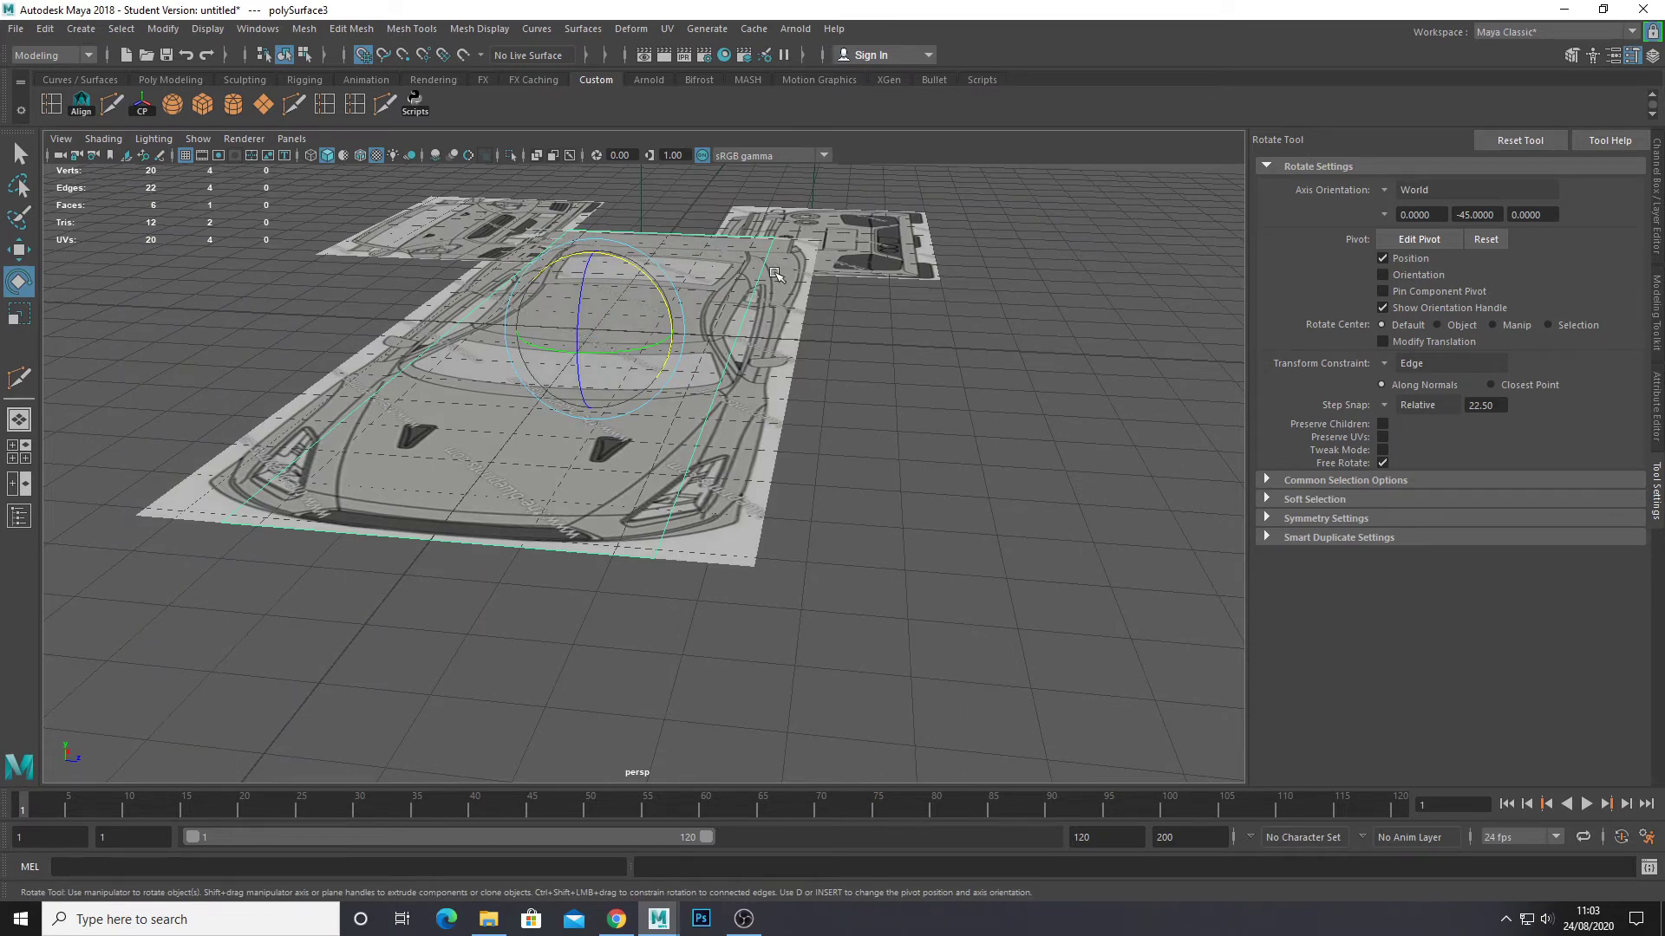
middle_click_drag(869, 297, 888, 330, "alt")
left_click_drag(669, 309, 702, 340)
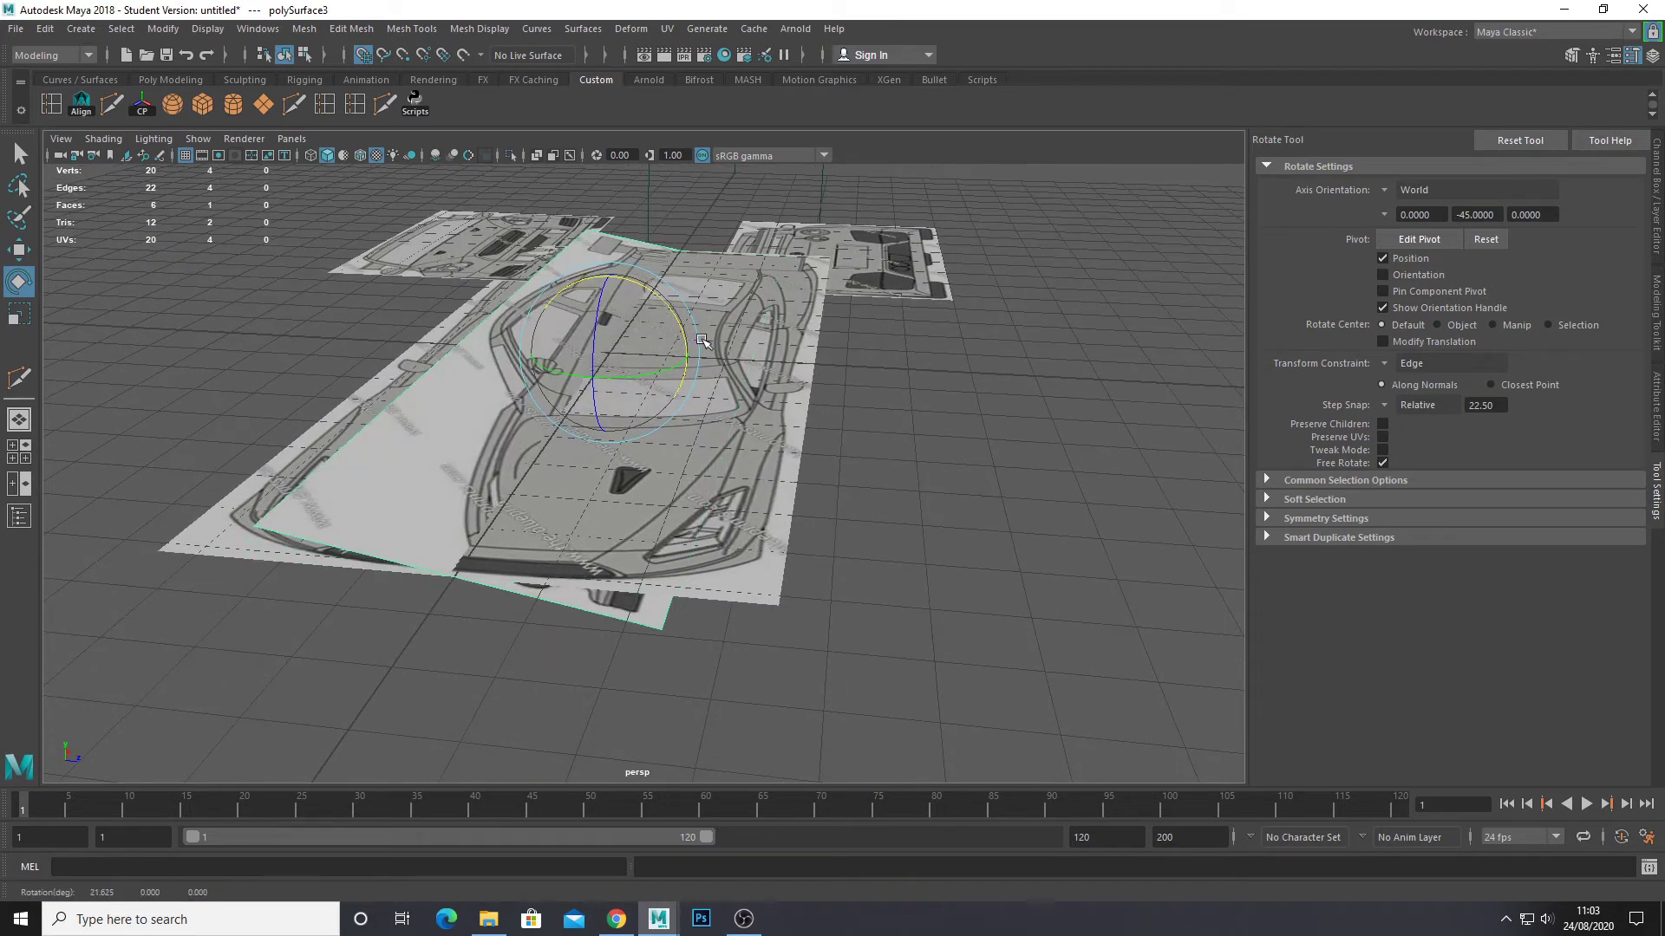
key("ctrl+z")
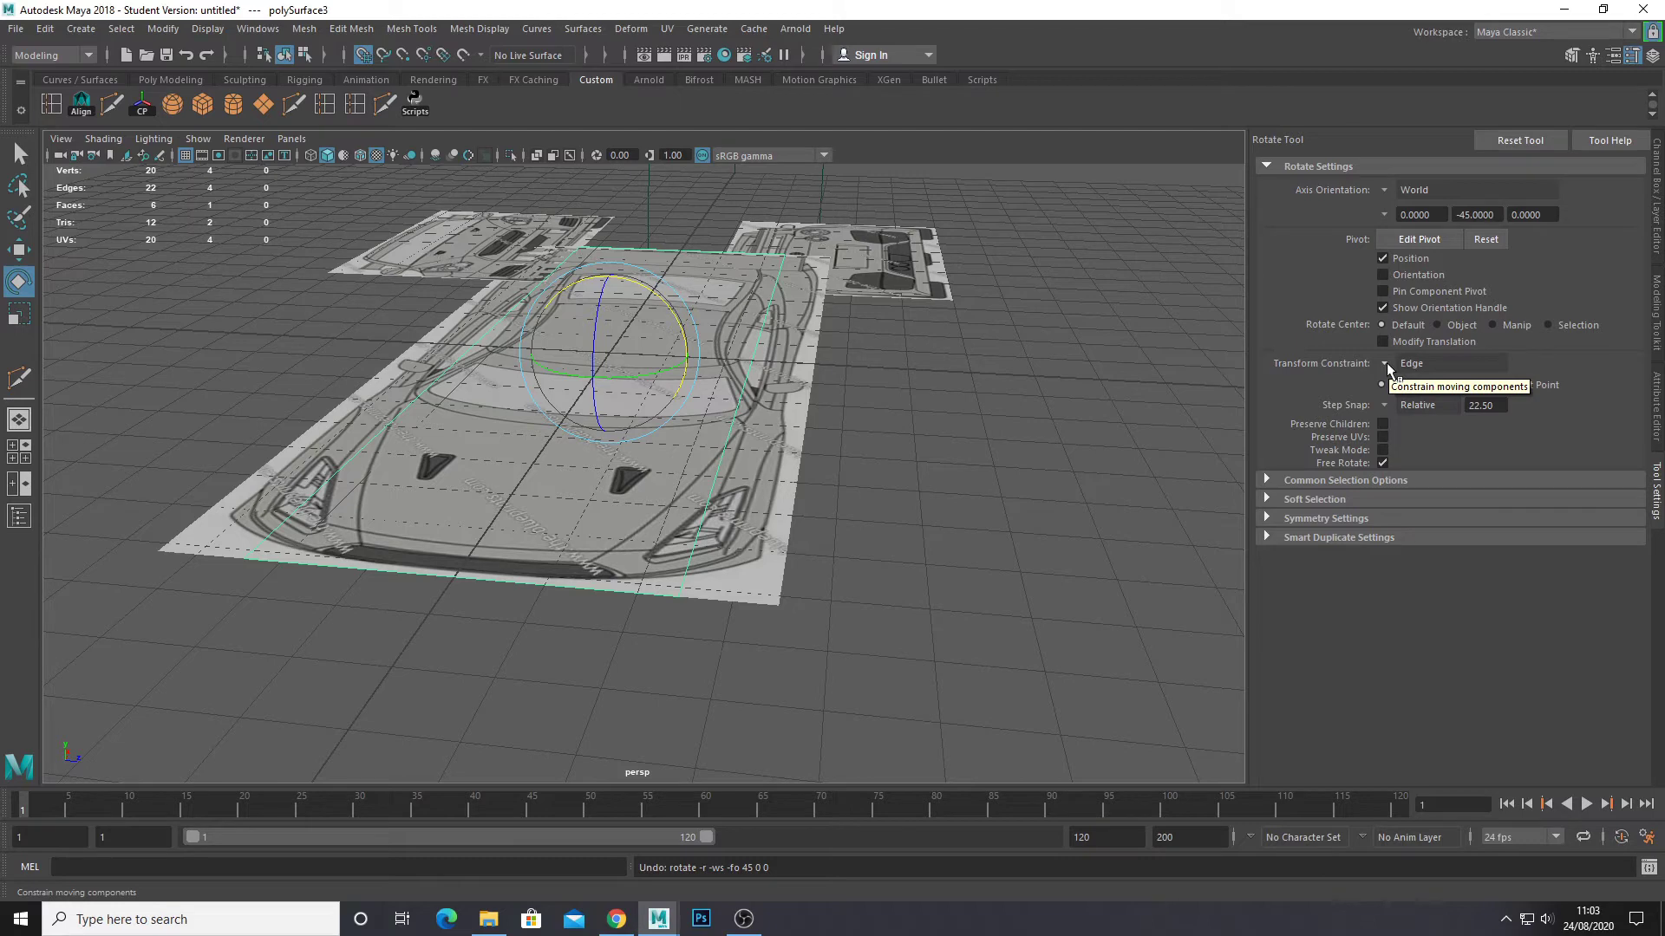
Set the Rotate tool's Transform Constraint to Off.
left_click(1388, 364)
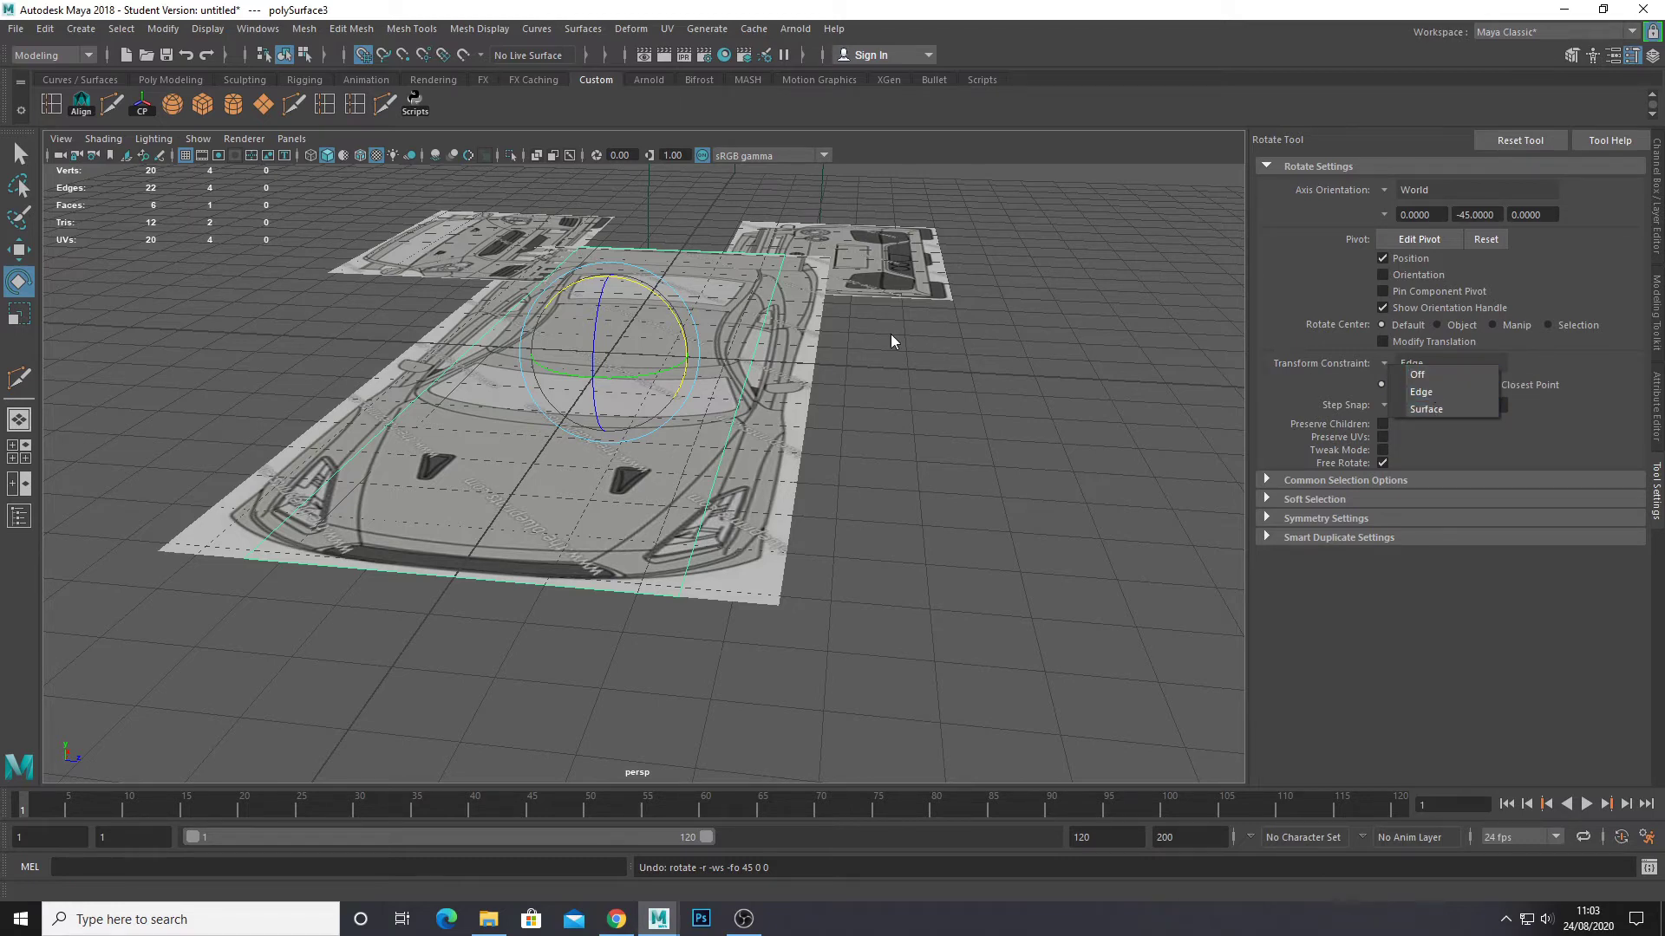
left_click(652, 286)
left_click_drag(653, 286, 825, 417)
key("ctrl+z")
left_click(1426, 364)
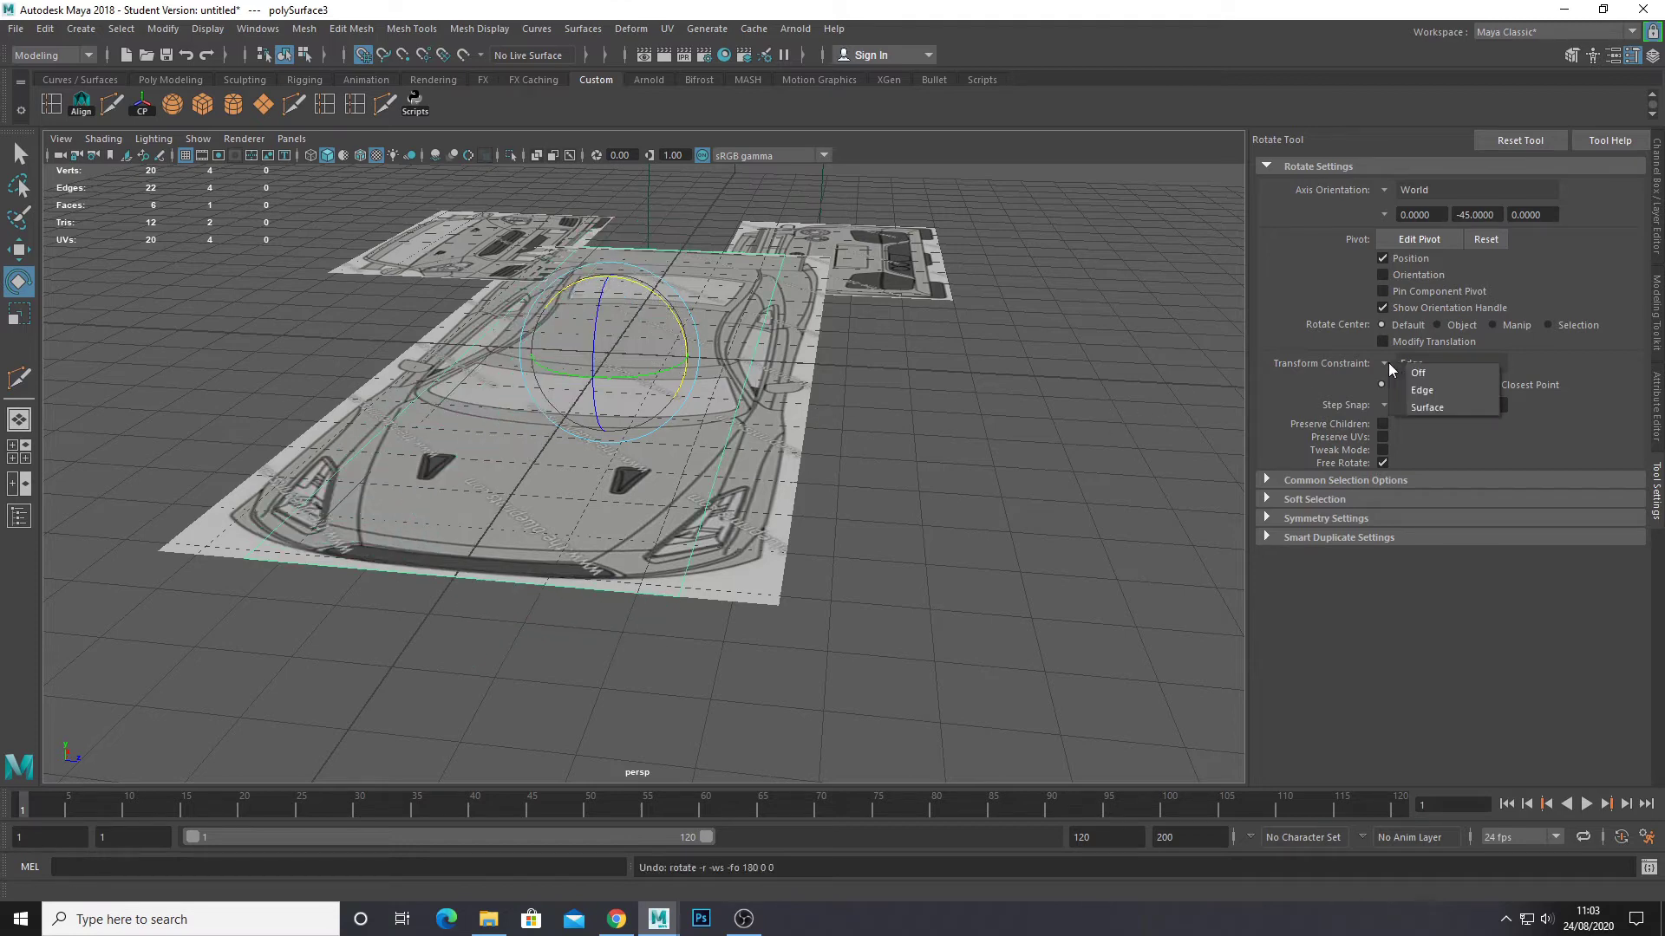
left_click(1411, 379)
Try to rotate the side-view plane upright about the X axis with Step Snap set to Absolute.
left_click_drag(655, 288, 716, 328)
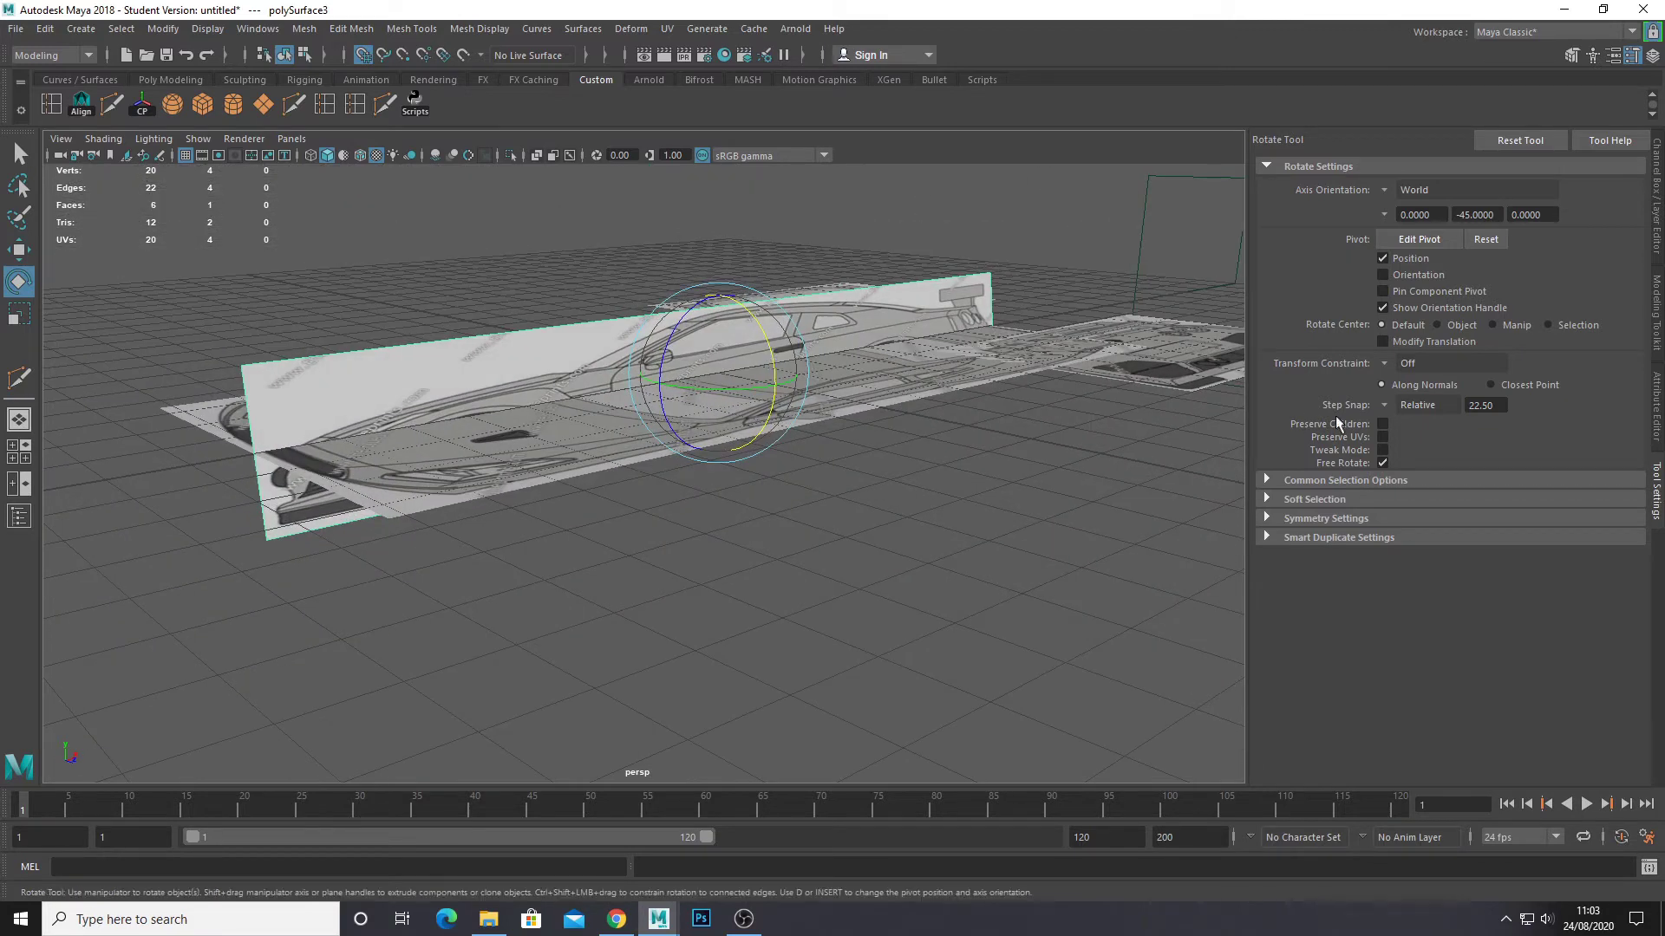
key("ctrl+z")
left_click(1394, 405)
left_click(1431, 440)
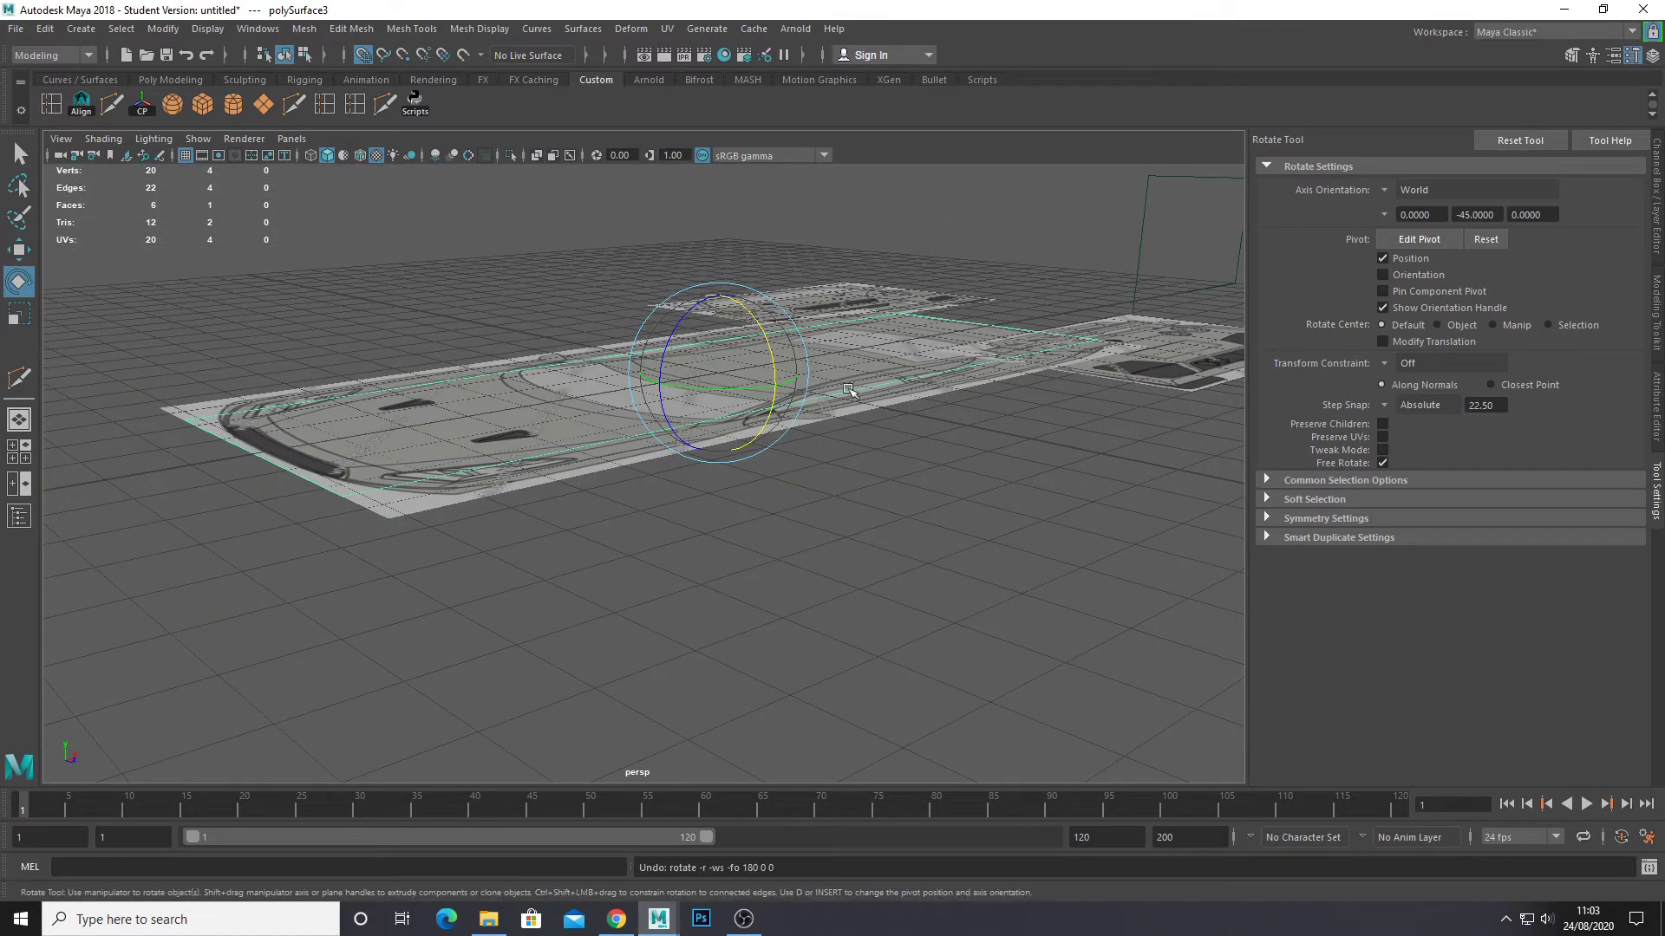
left_click_drag(756, 326, 856, 524)
scroll(859, 394, "down", 3)
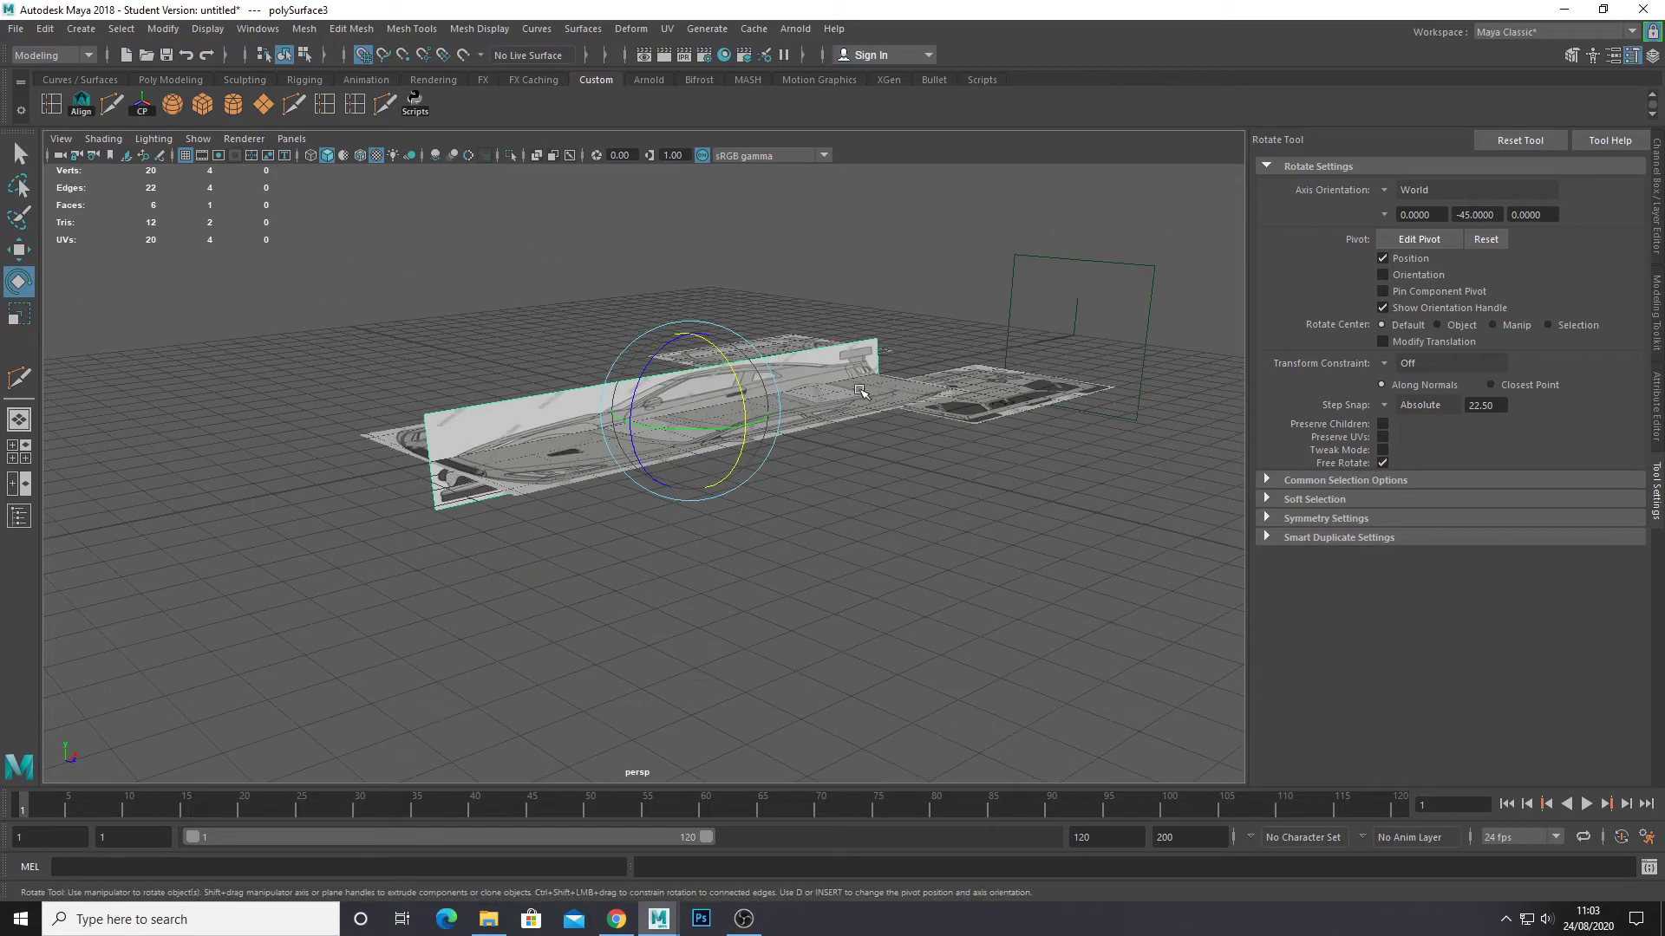
left_click_drag(858, 347, 1044, 398, "alt")
key("w")
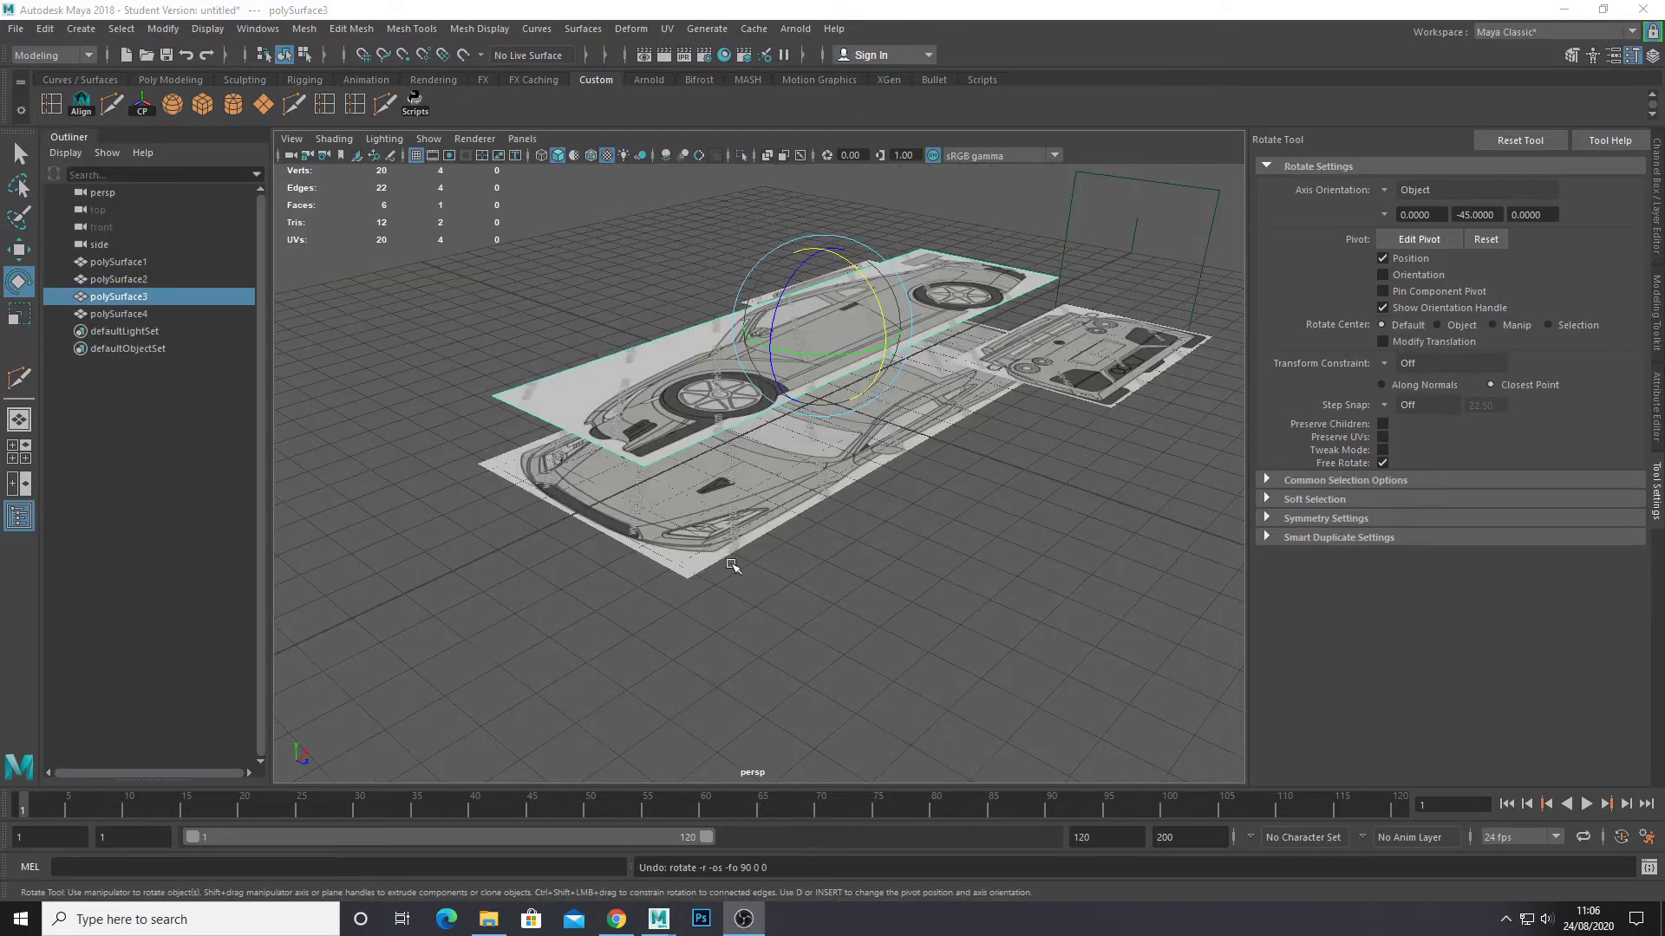
Undo the recent selections and the ungrouping of the blueprint planes.
scroll(733, 566, "up", 5)
left_click_drag(886, 447, 882, 329, "alt")
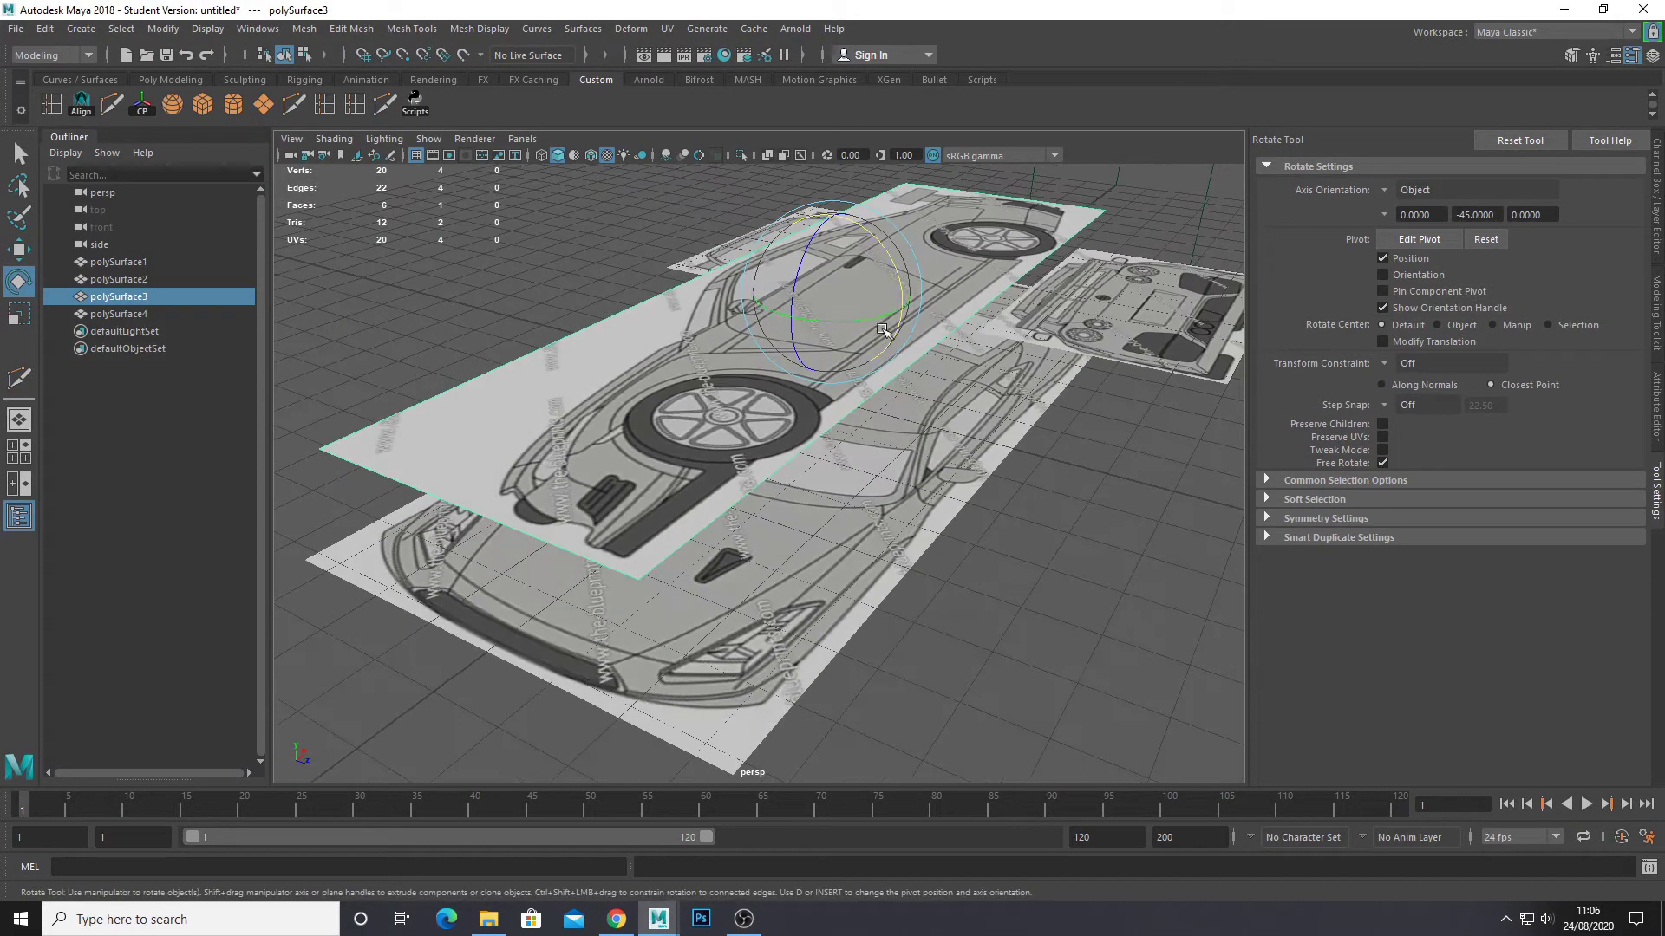
key("ctrl+z")
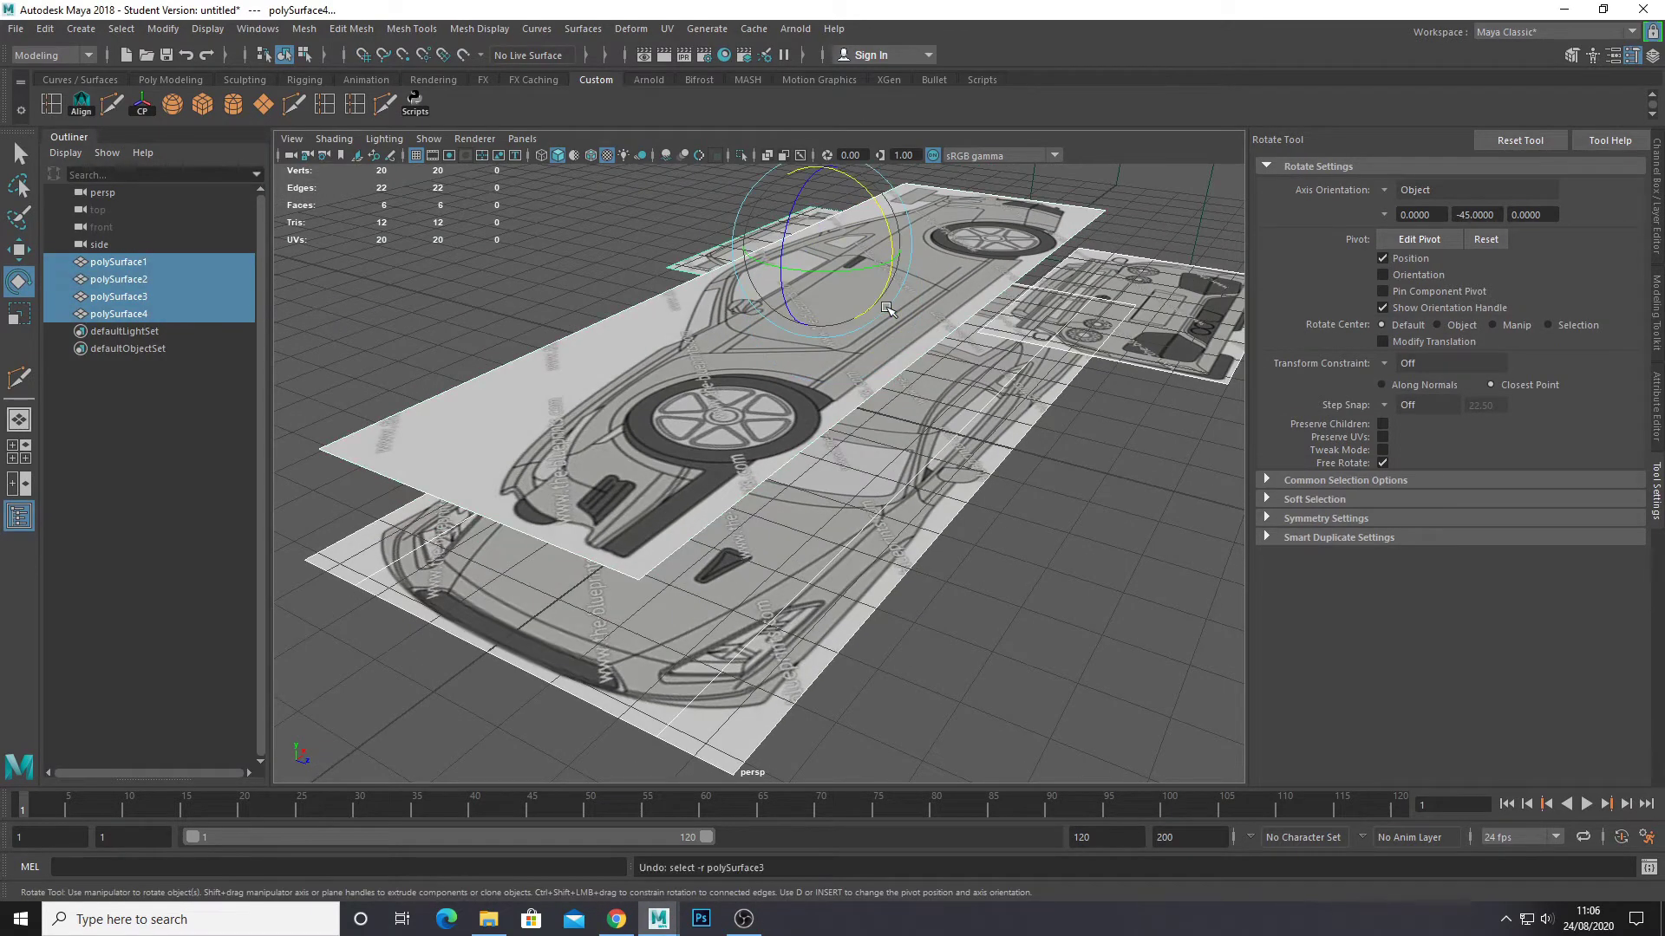
key("ctrl+z")
left_click(885, 294)
left_click_drag(886, 287, 804, 347)
left_click_drag(392, 328, 478, 345, "alt")
left_click_drag(645, 354, 677, 371, "alt")
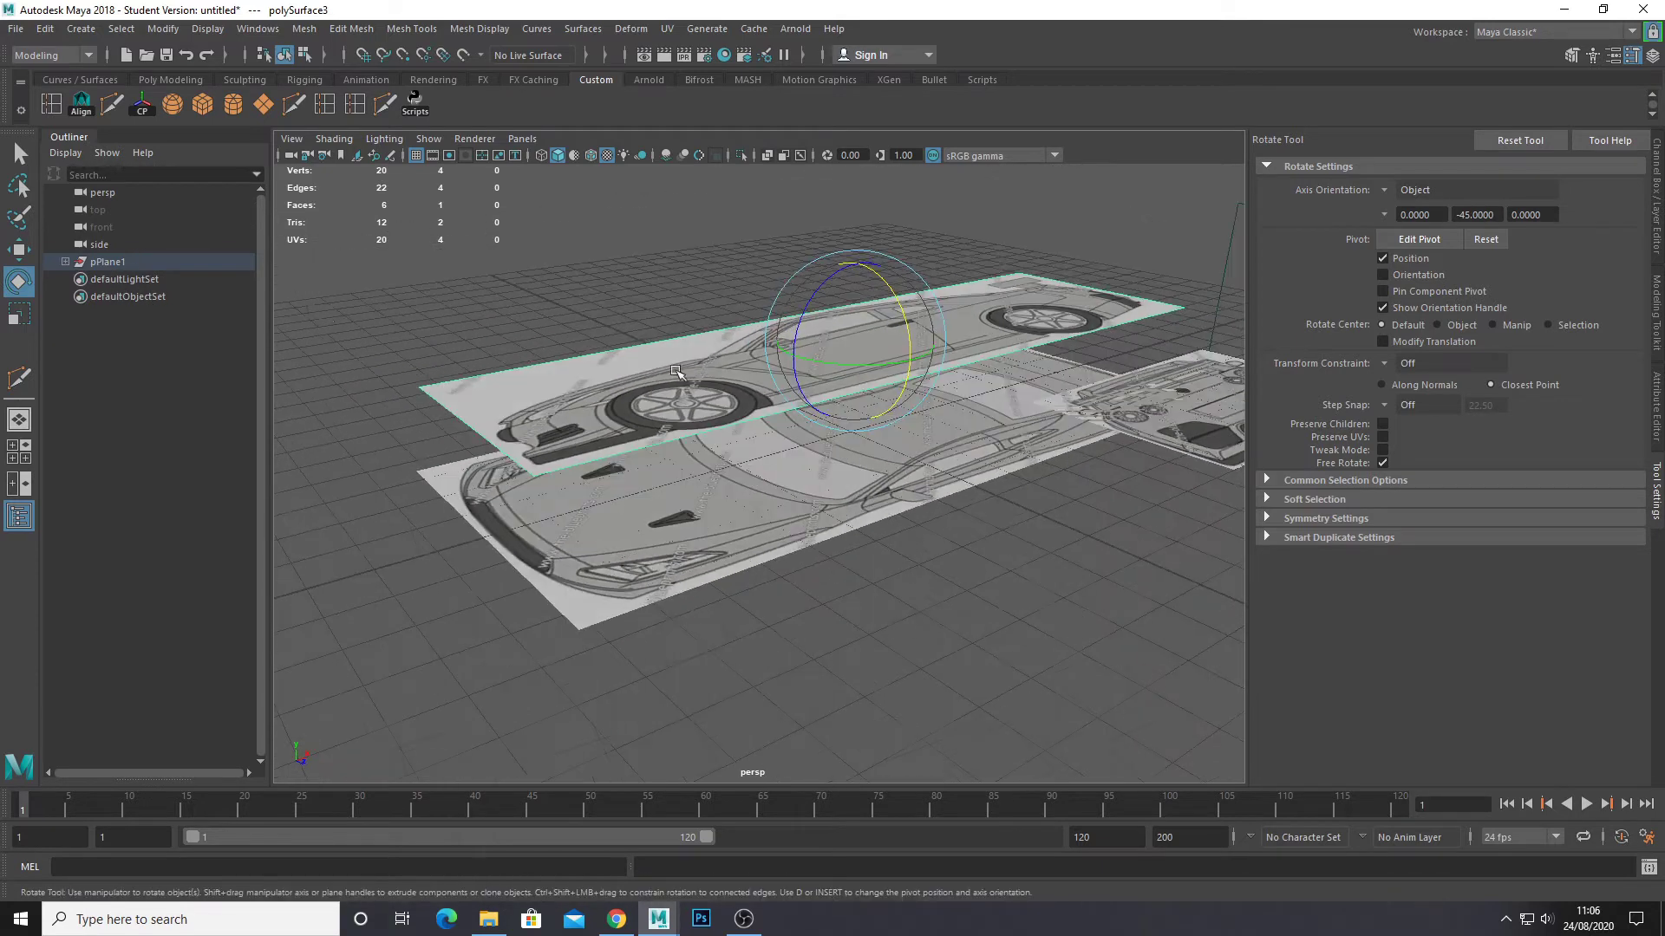
Ungroup pPlane1 so the four blueprint planes become separate objects.
left_click(157, 263)
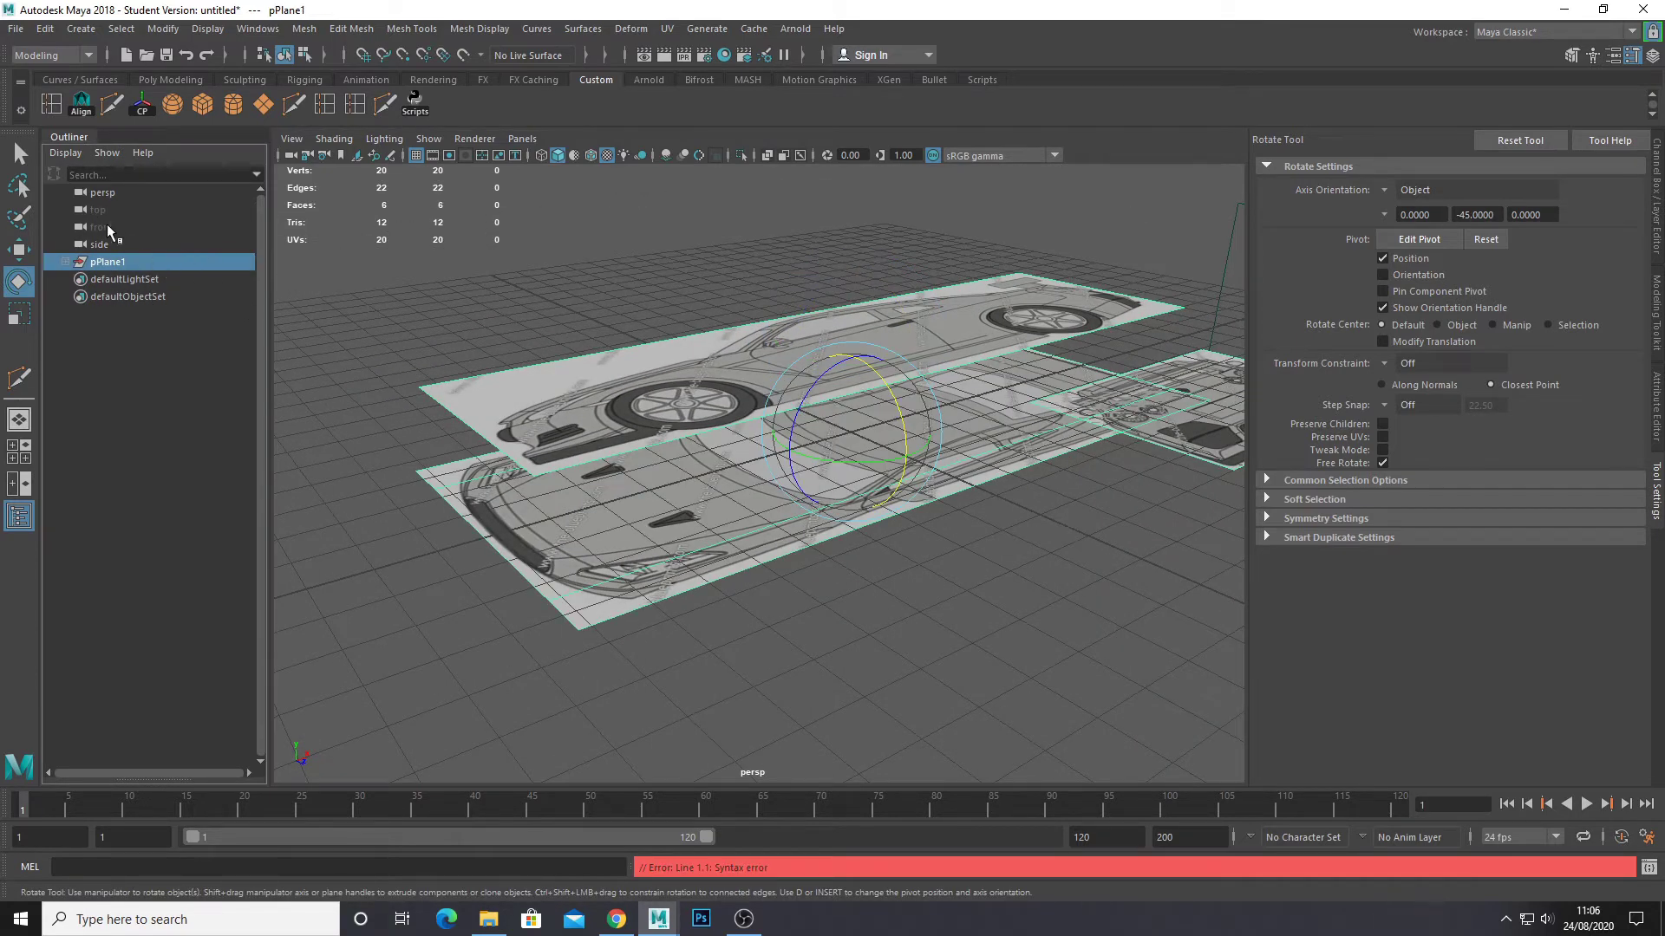
left_click(19, 517)
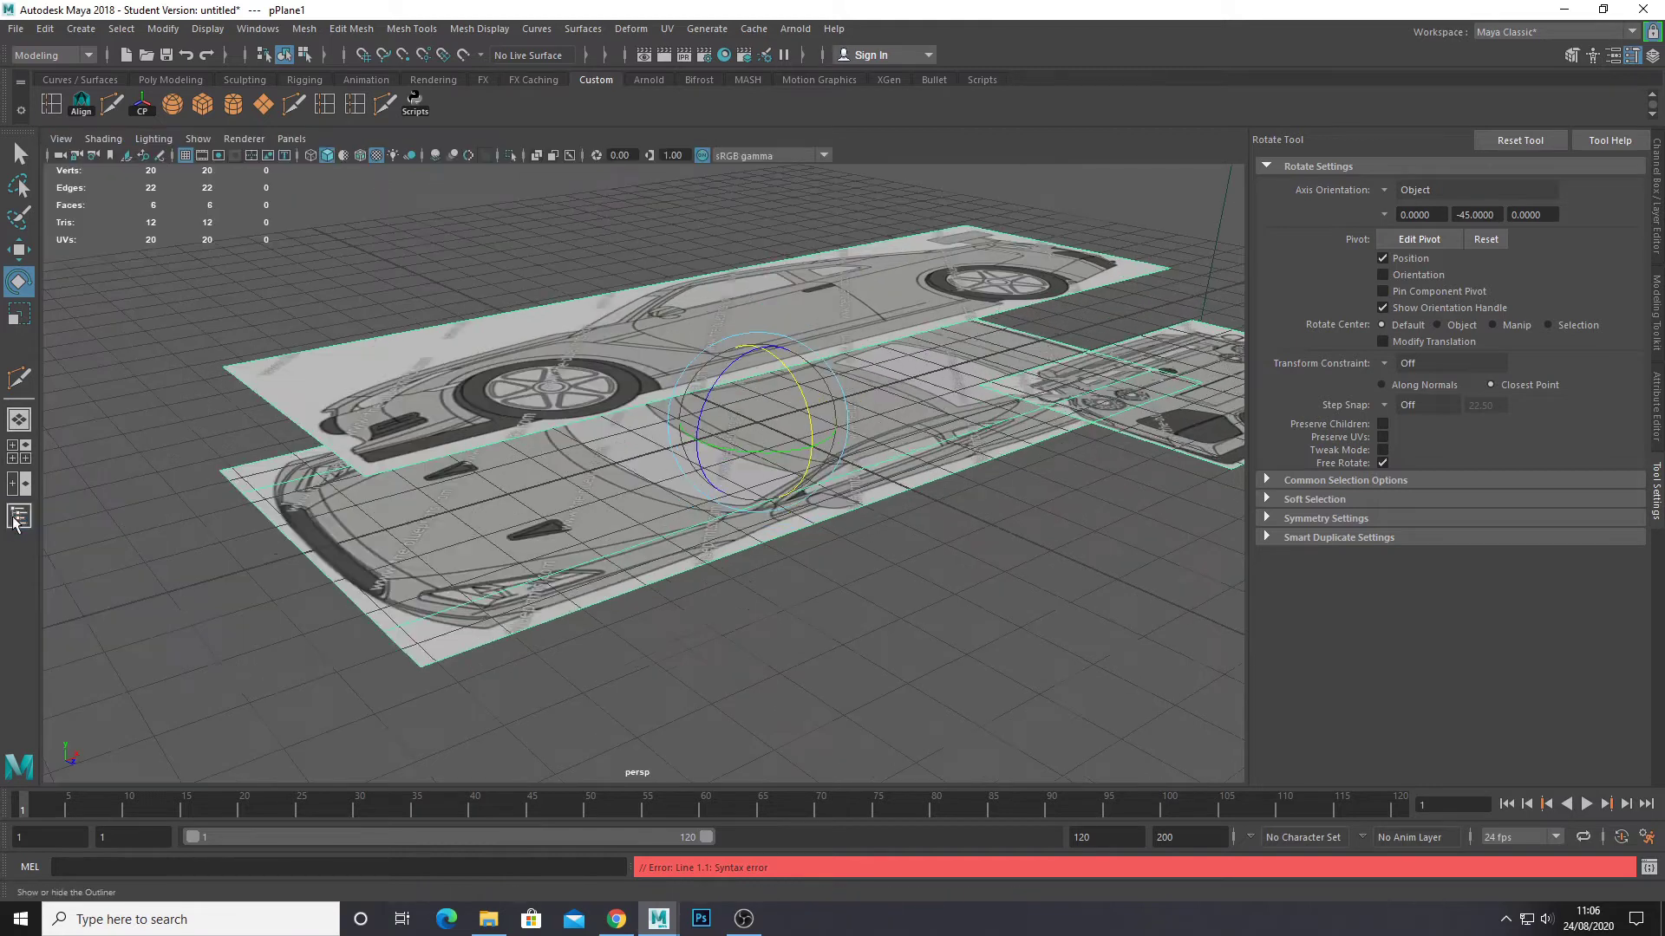
left_click(19, 516)
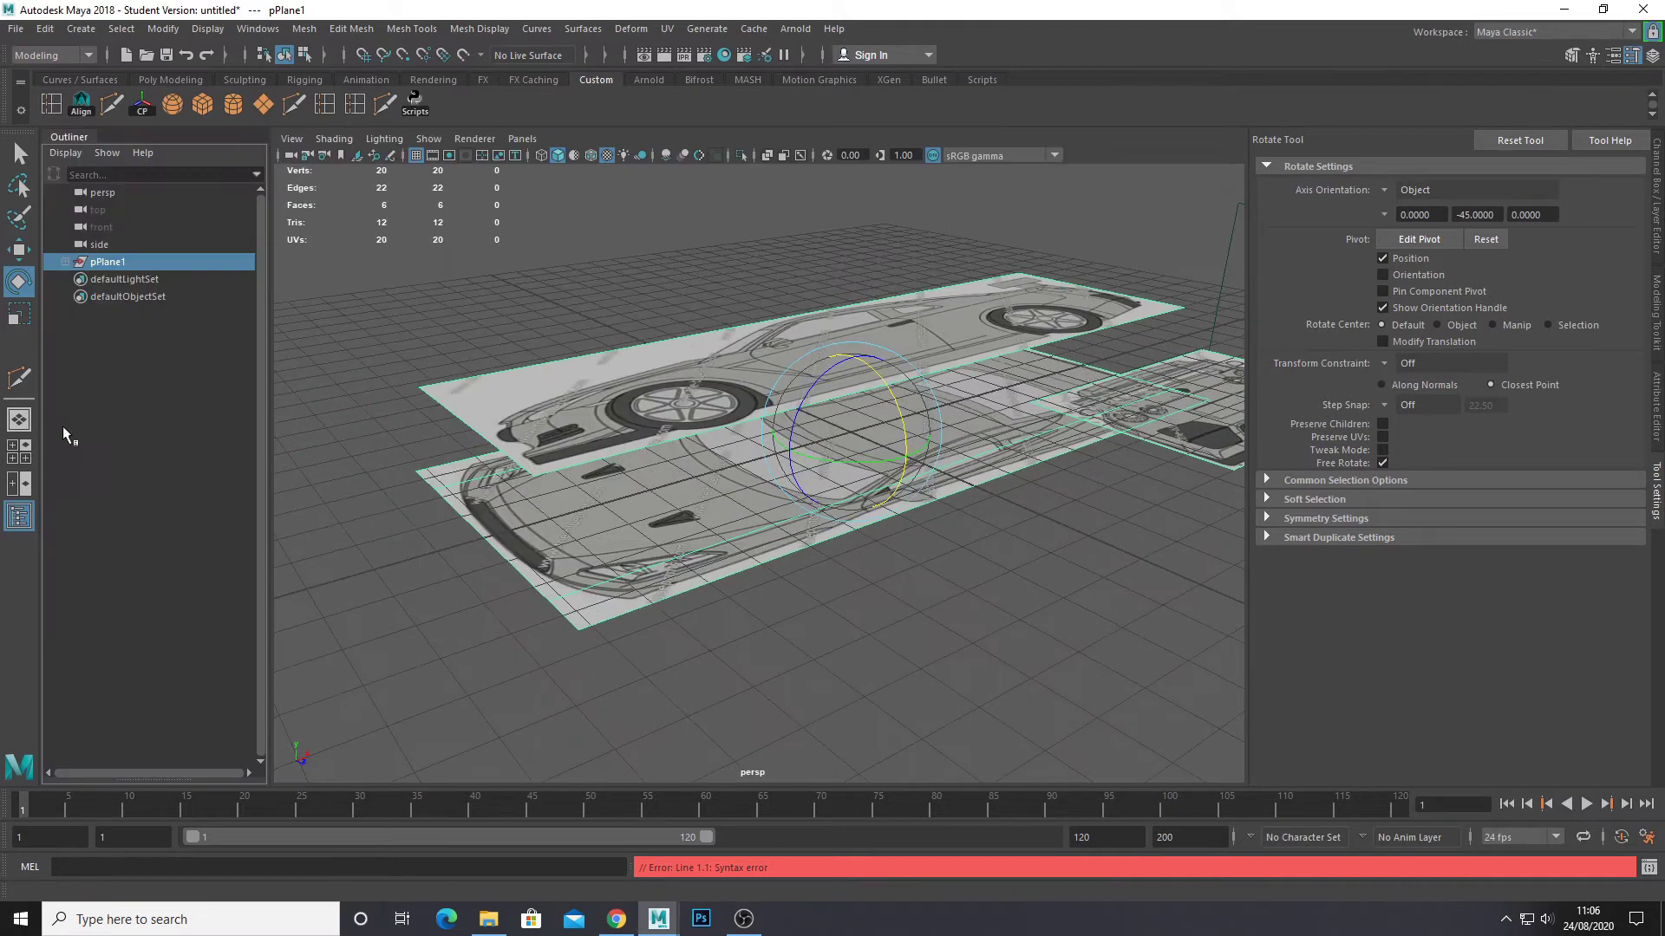
left_click(46, 29)
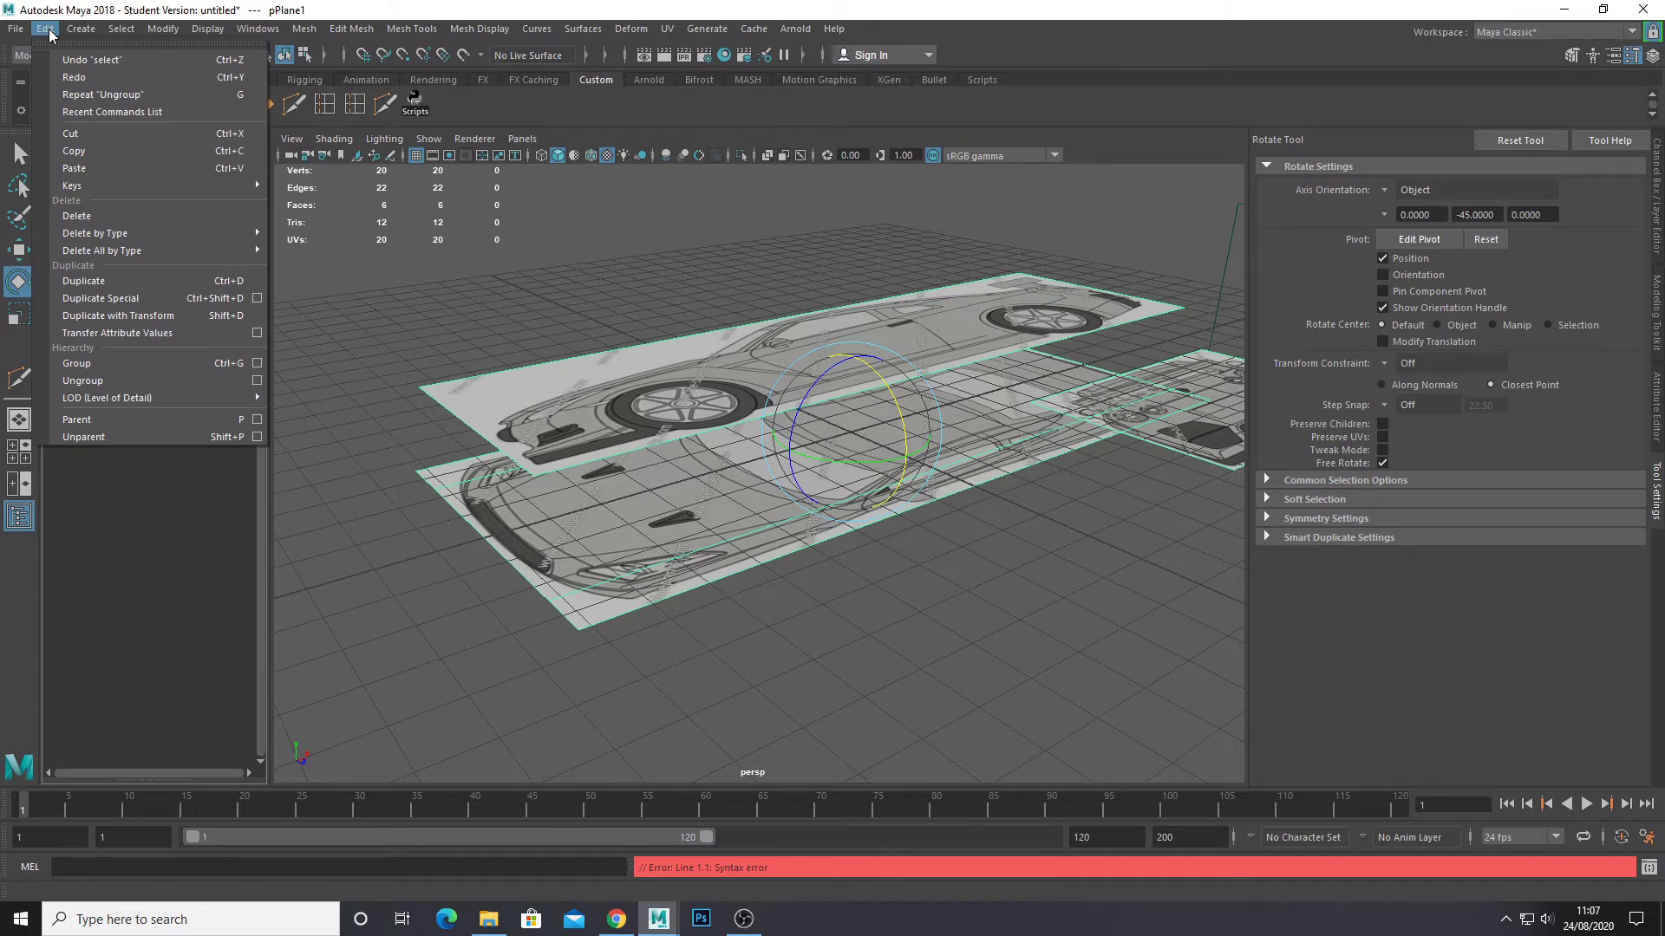
left_click(111, 383)
Try to rotate the side-view plane upright, first freehand and again with temporary step snapping.
left_click(716, 358)
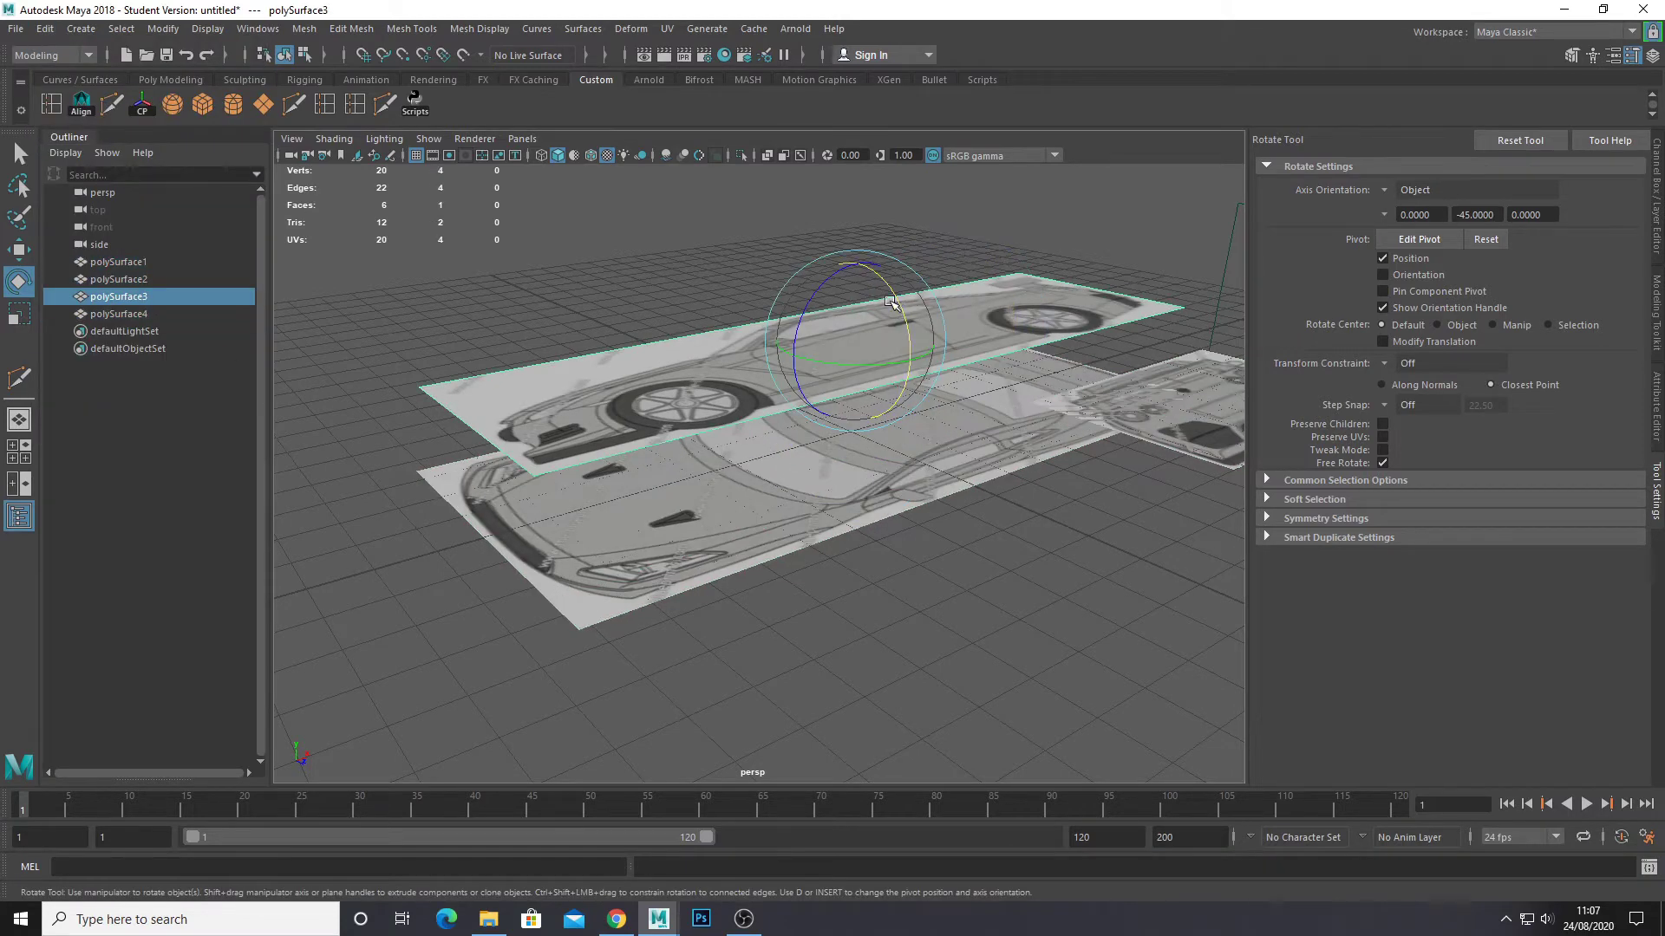
left_click_drag(901, 299, 928, 443)
key("ctrl+z")
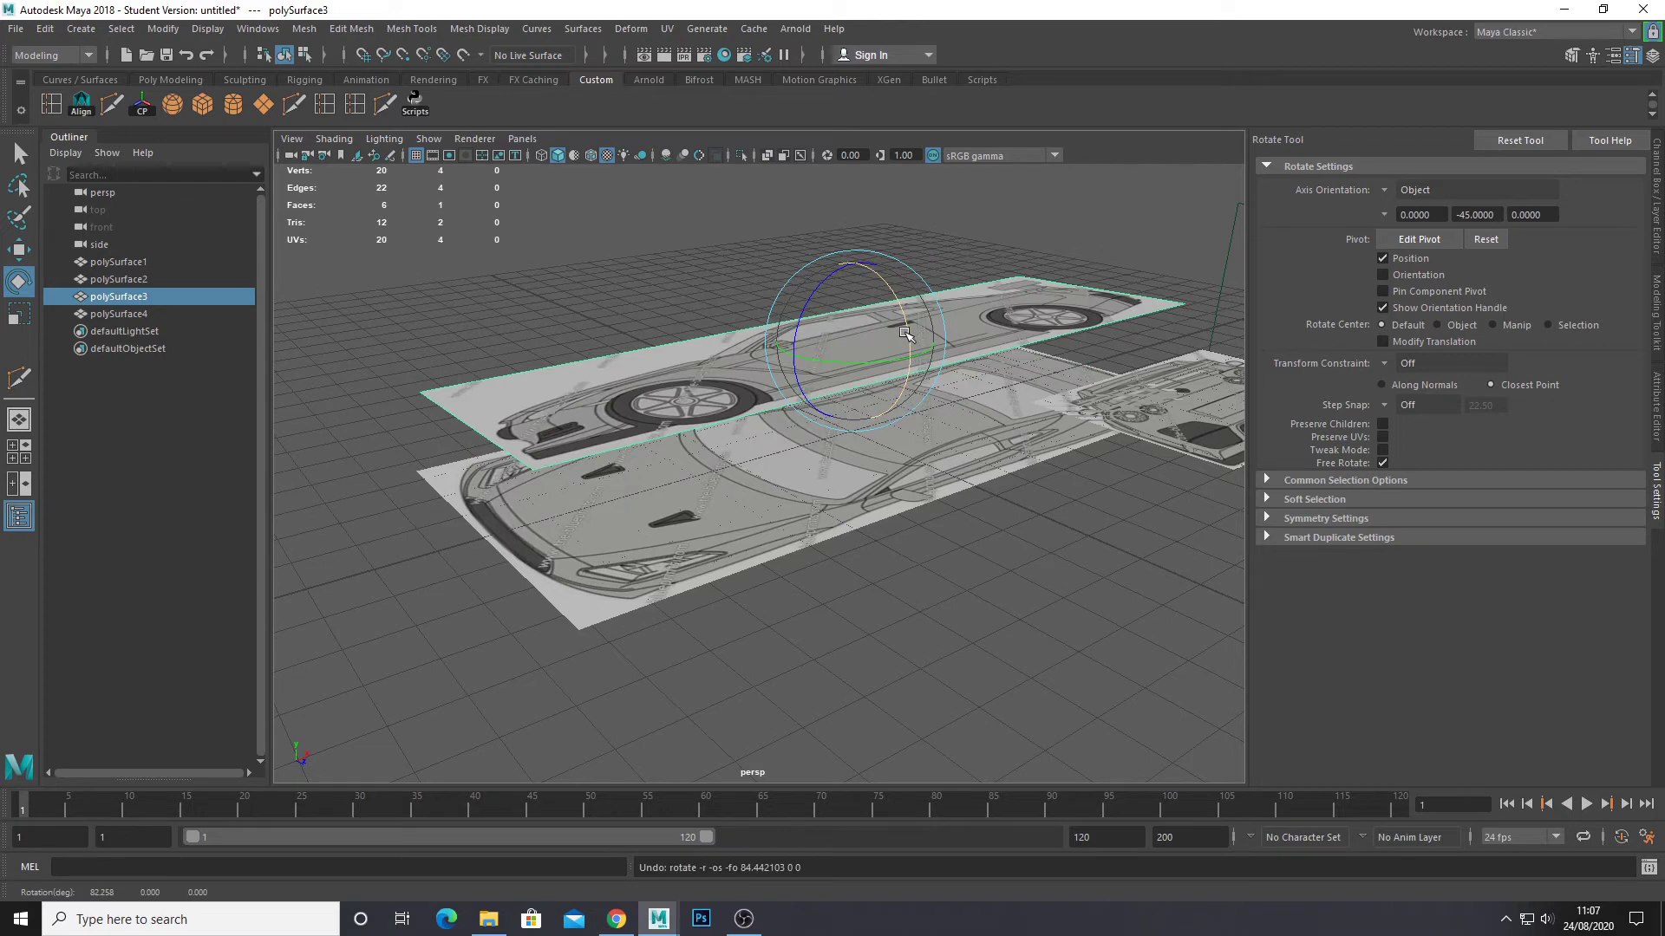
key("j")
left_click_drag(900, 286, 952, 405)
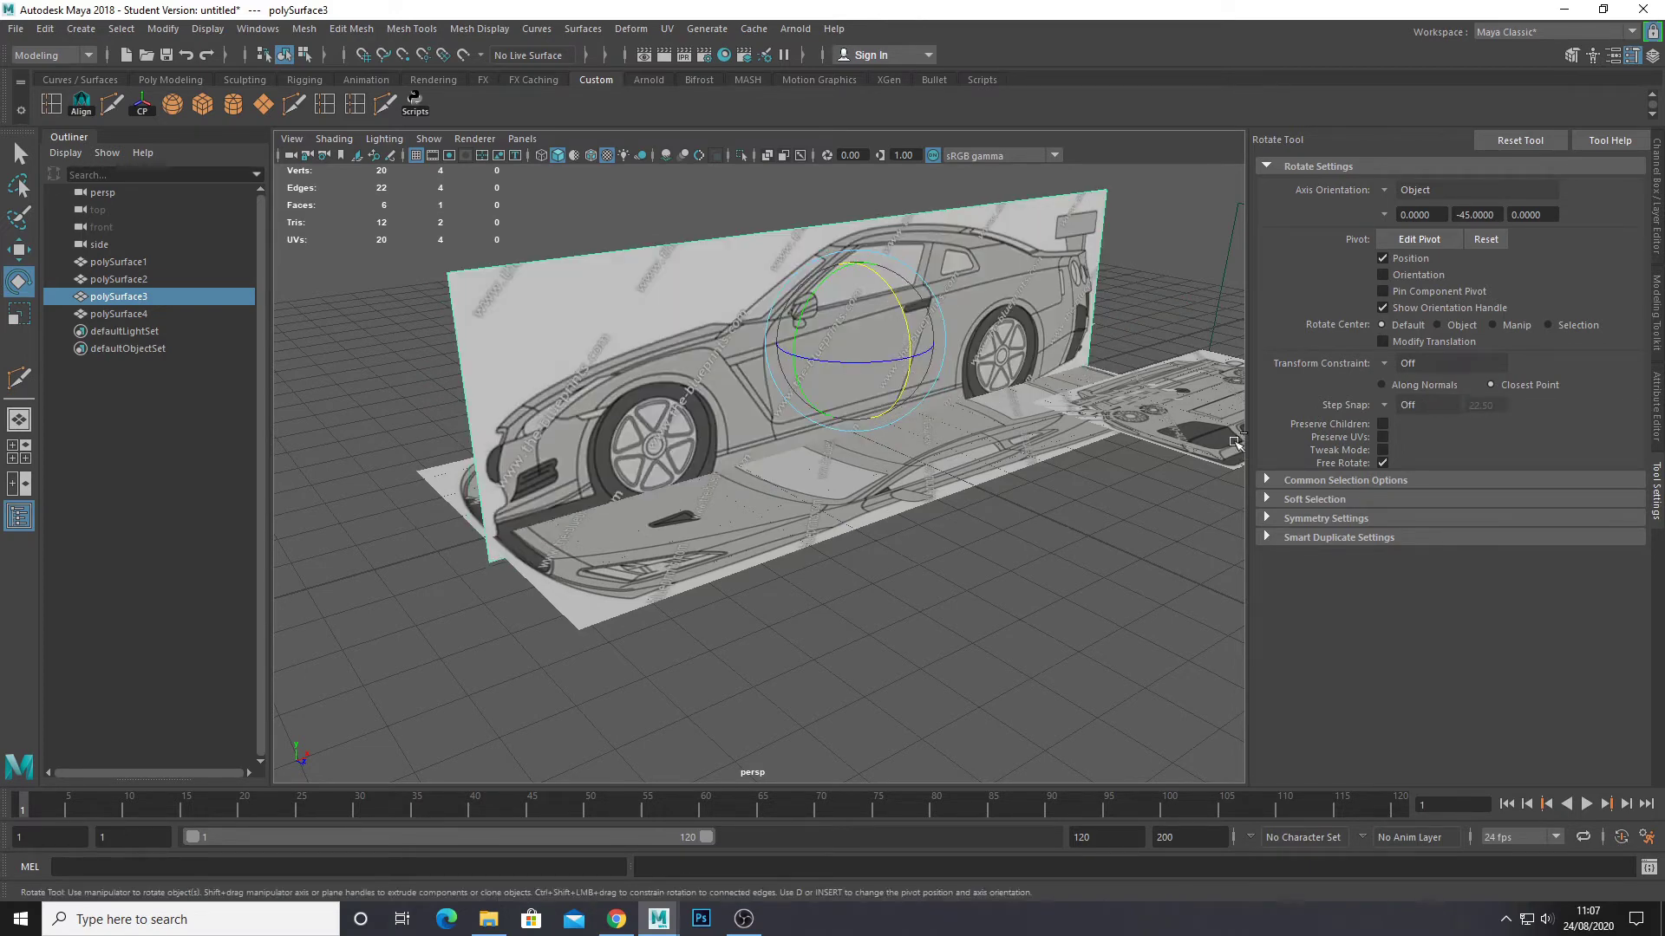
key("ctrl+z")
Set the rotation Step Snap to Relative with a 45 degree increment and rotate the side-view plane upright.
left_click(1388, 404)
left_click(1428, 428)
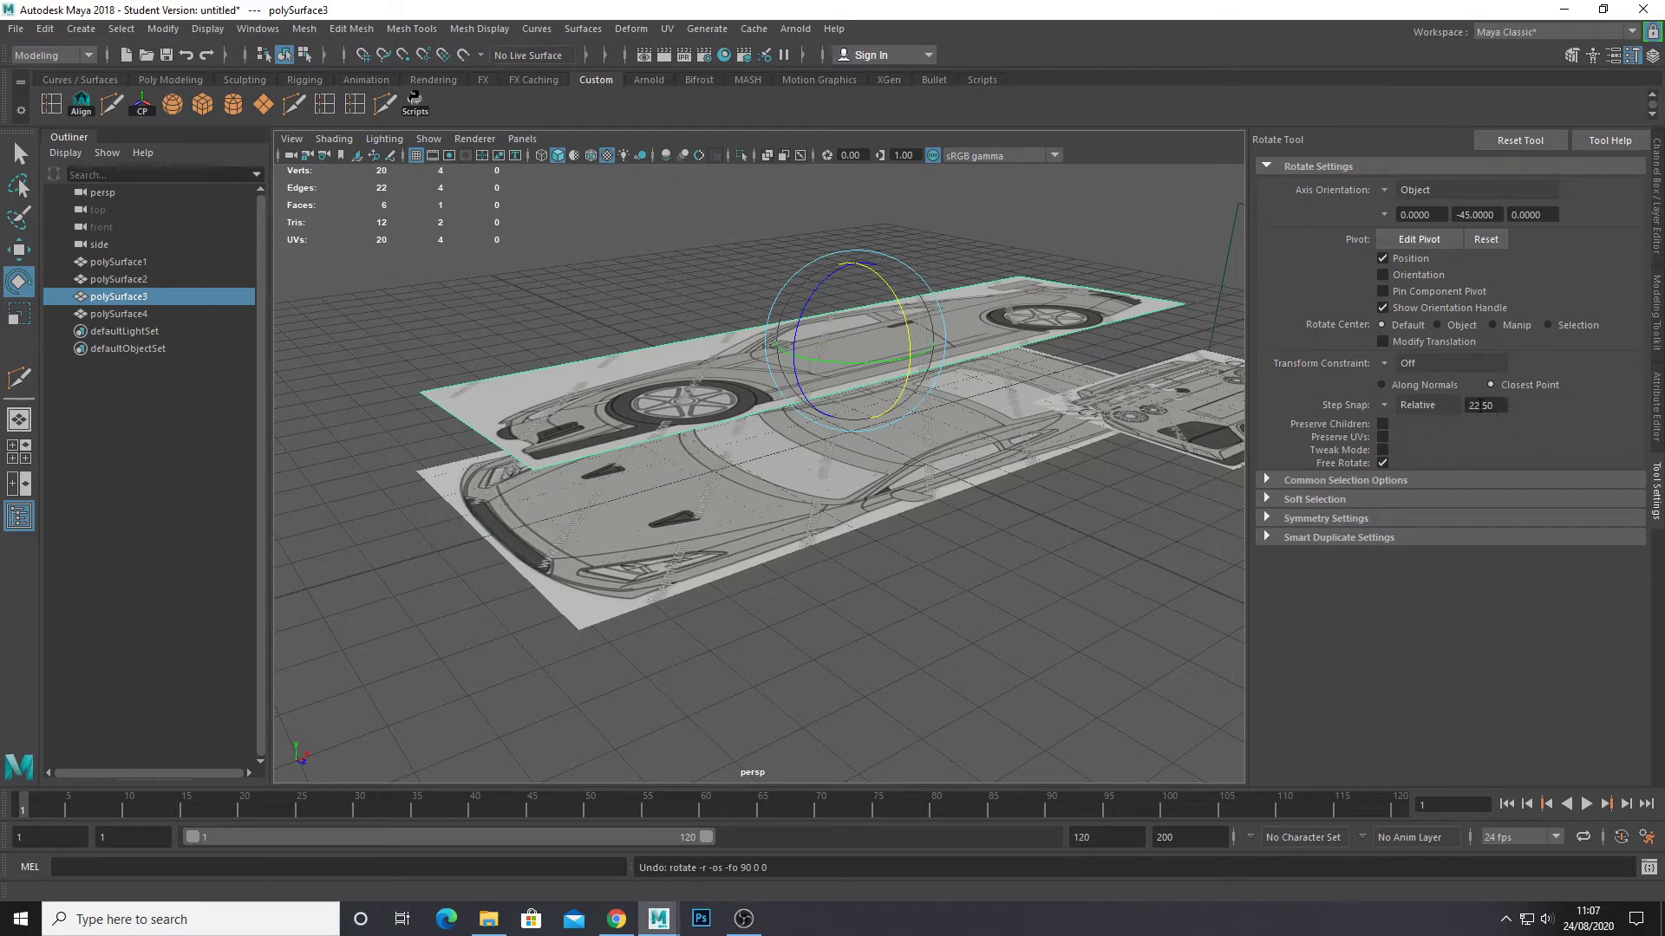
type("45")
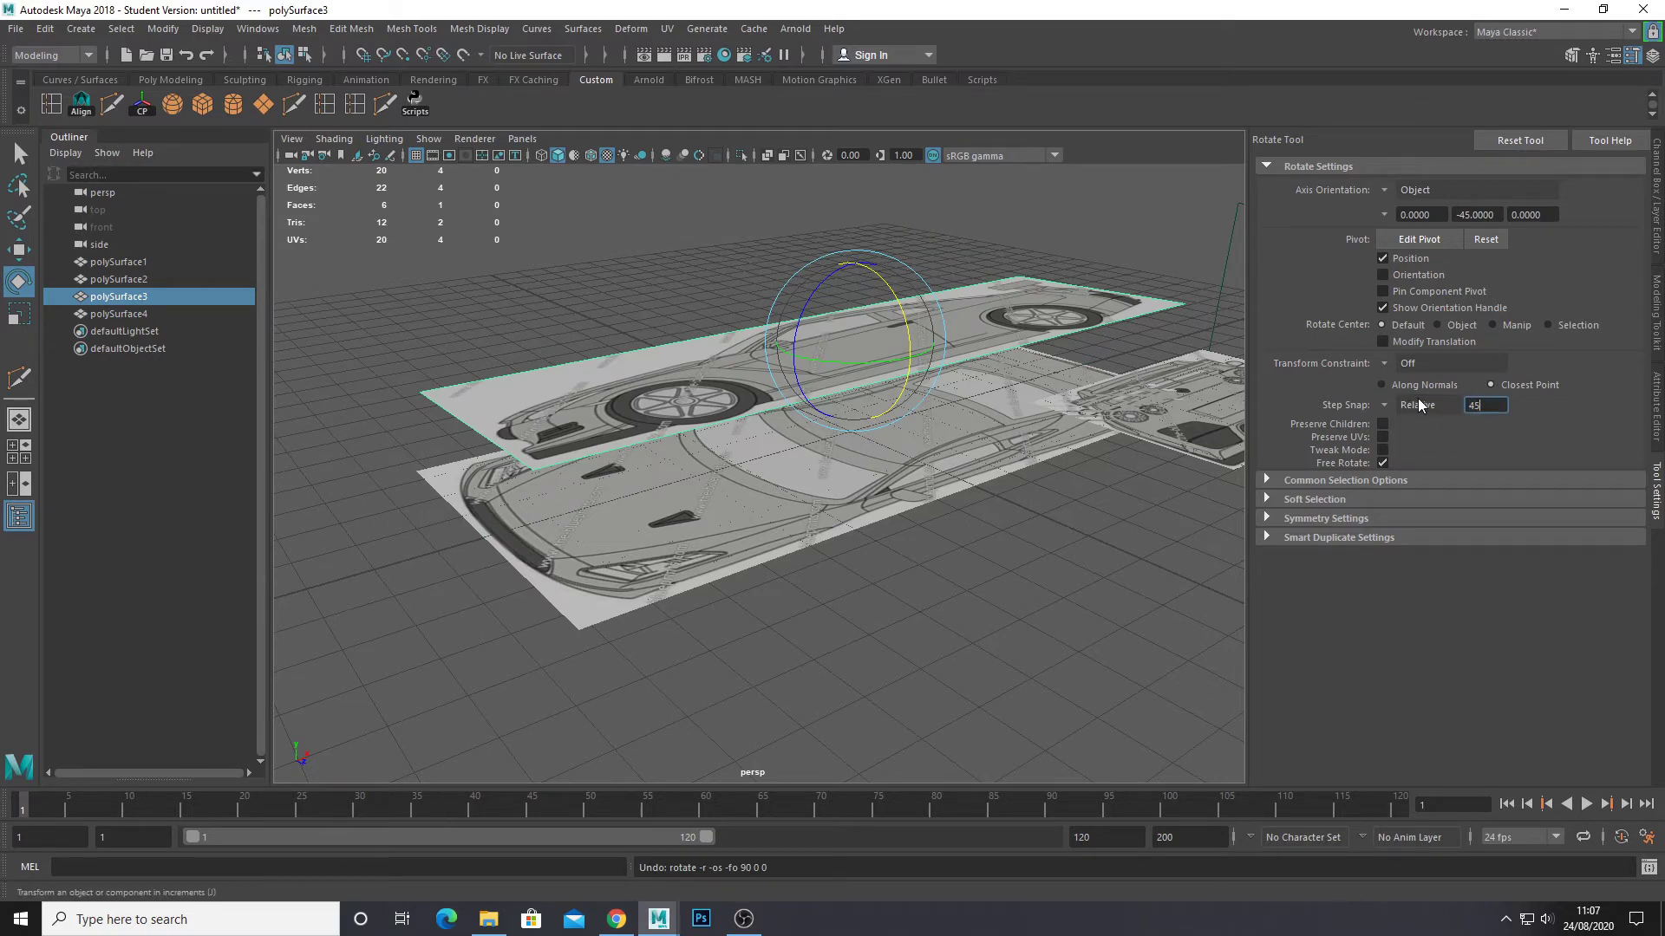
left_click_drag(949, 315, 1028, 314, "alt")
left_click_drag(863, 279, 855, 408)
scroll(981, 414, "down", 5)
scroll(914, 464, "down", 2)
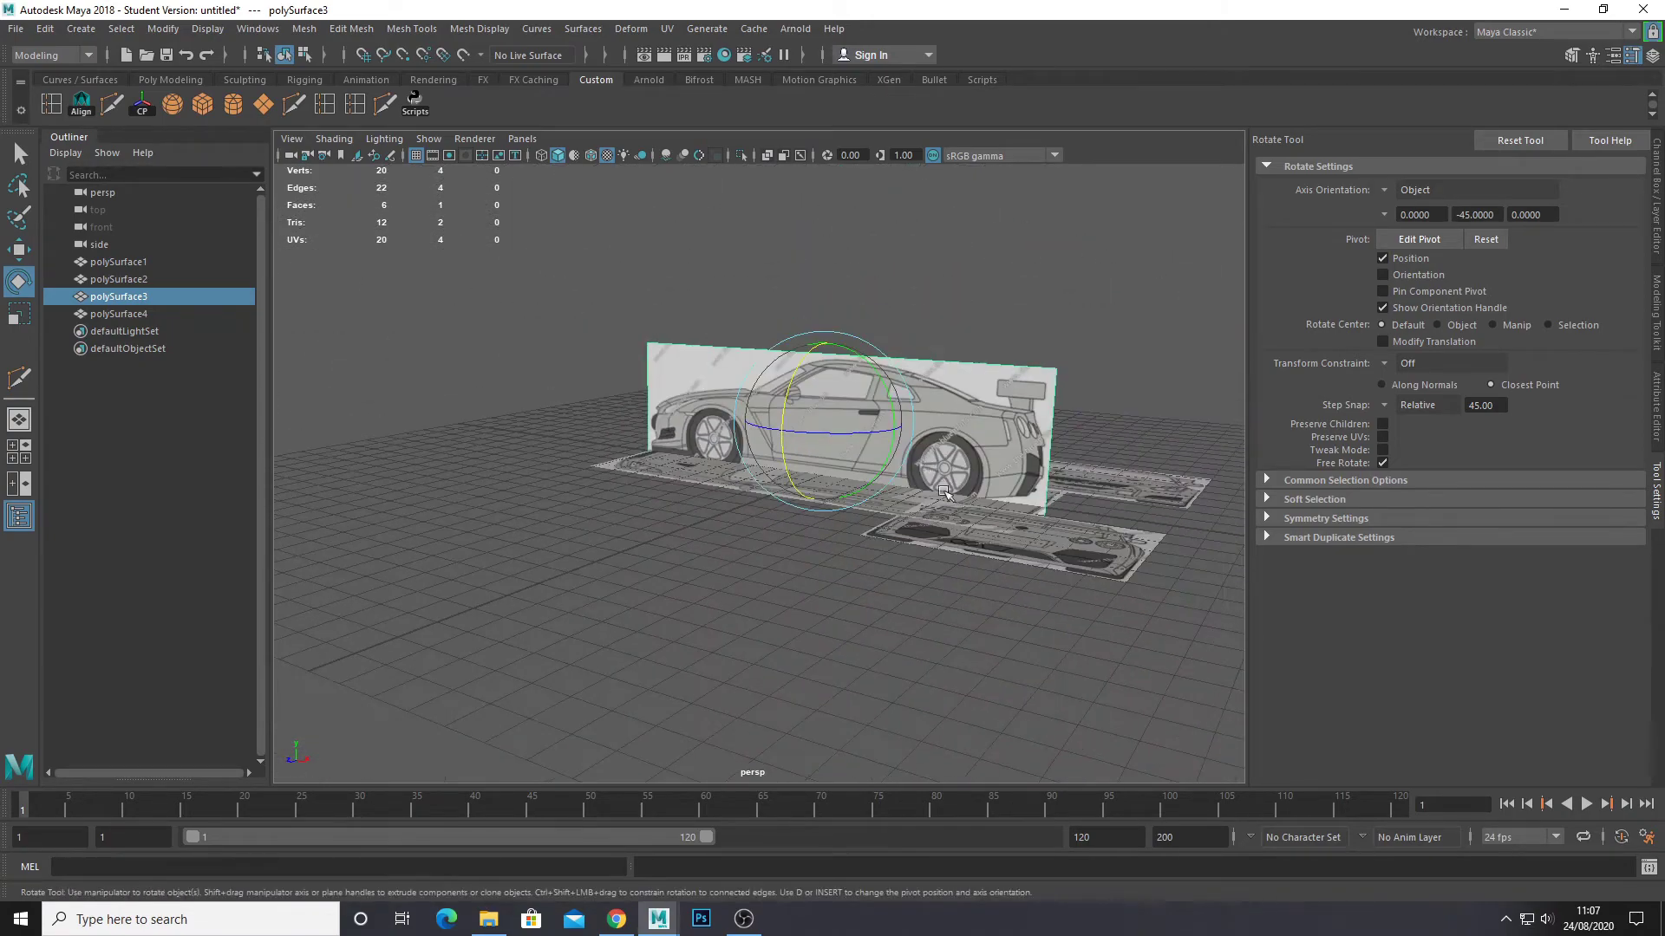
Turn on grid snapping and move the rear-view plane onto the center of the grid.
left_click_drag(947, 492, 941, 529, "alt")
left_click(1046, 531)
middle_click_drag(1048, 534, 966, 460, "alt")
left_click(1006, 530)
key("w")
scroll(1006, 531, "up", 3)
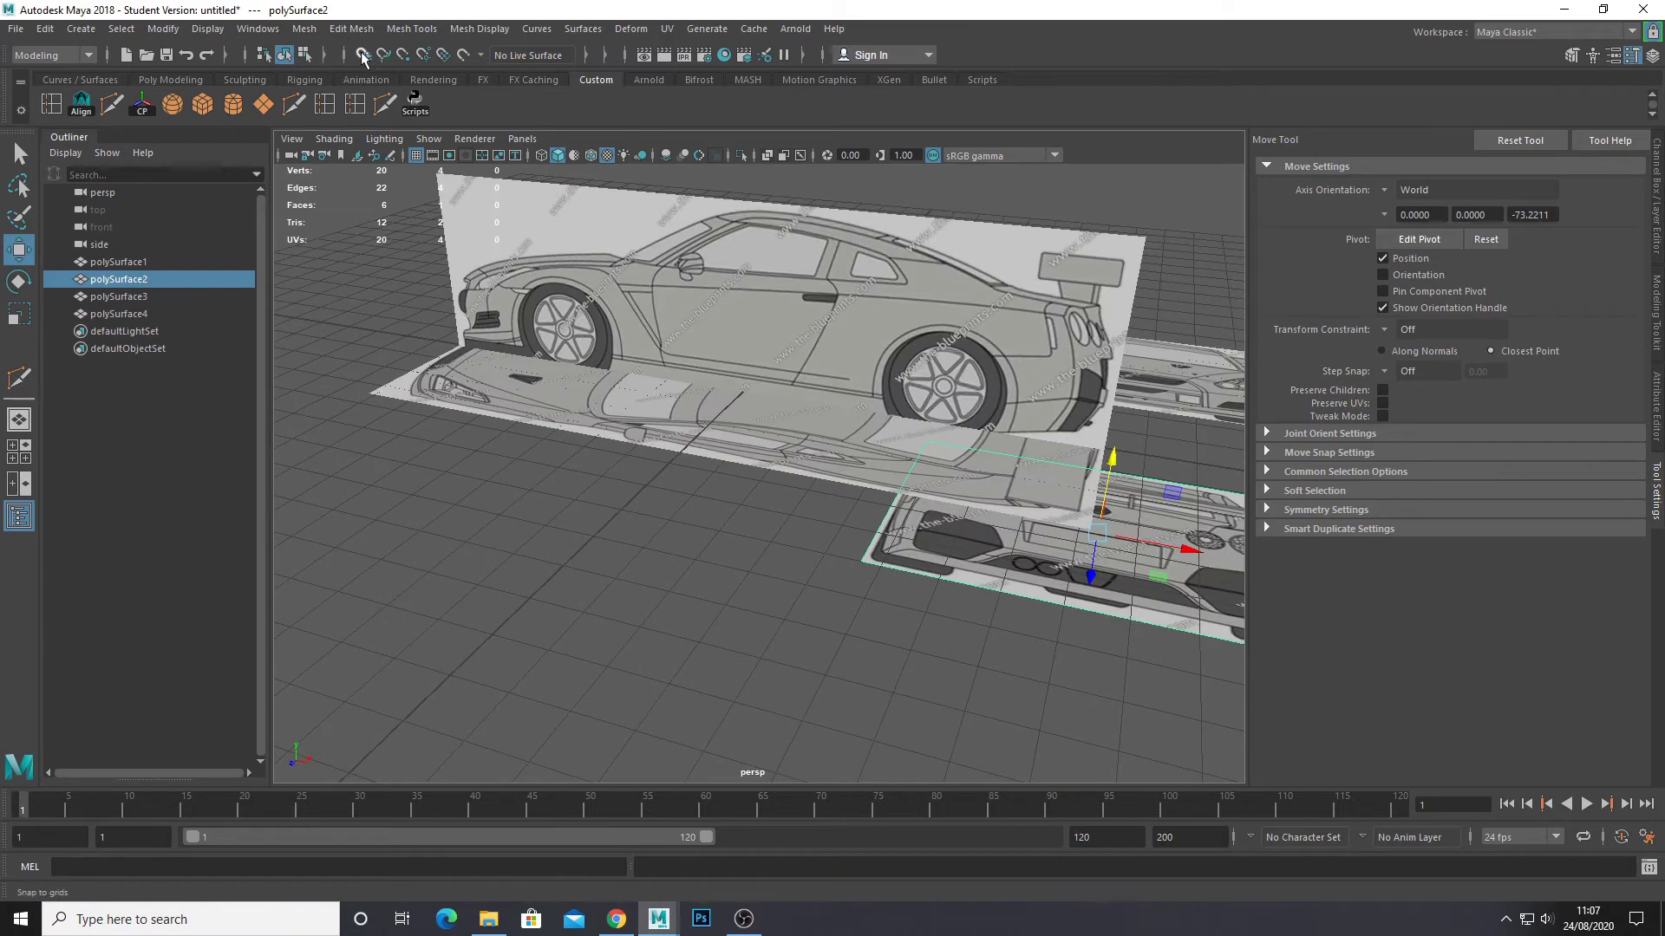
left_click(363, 57)
scroll(997, 580, "down", 3)
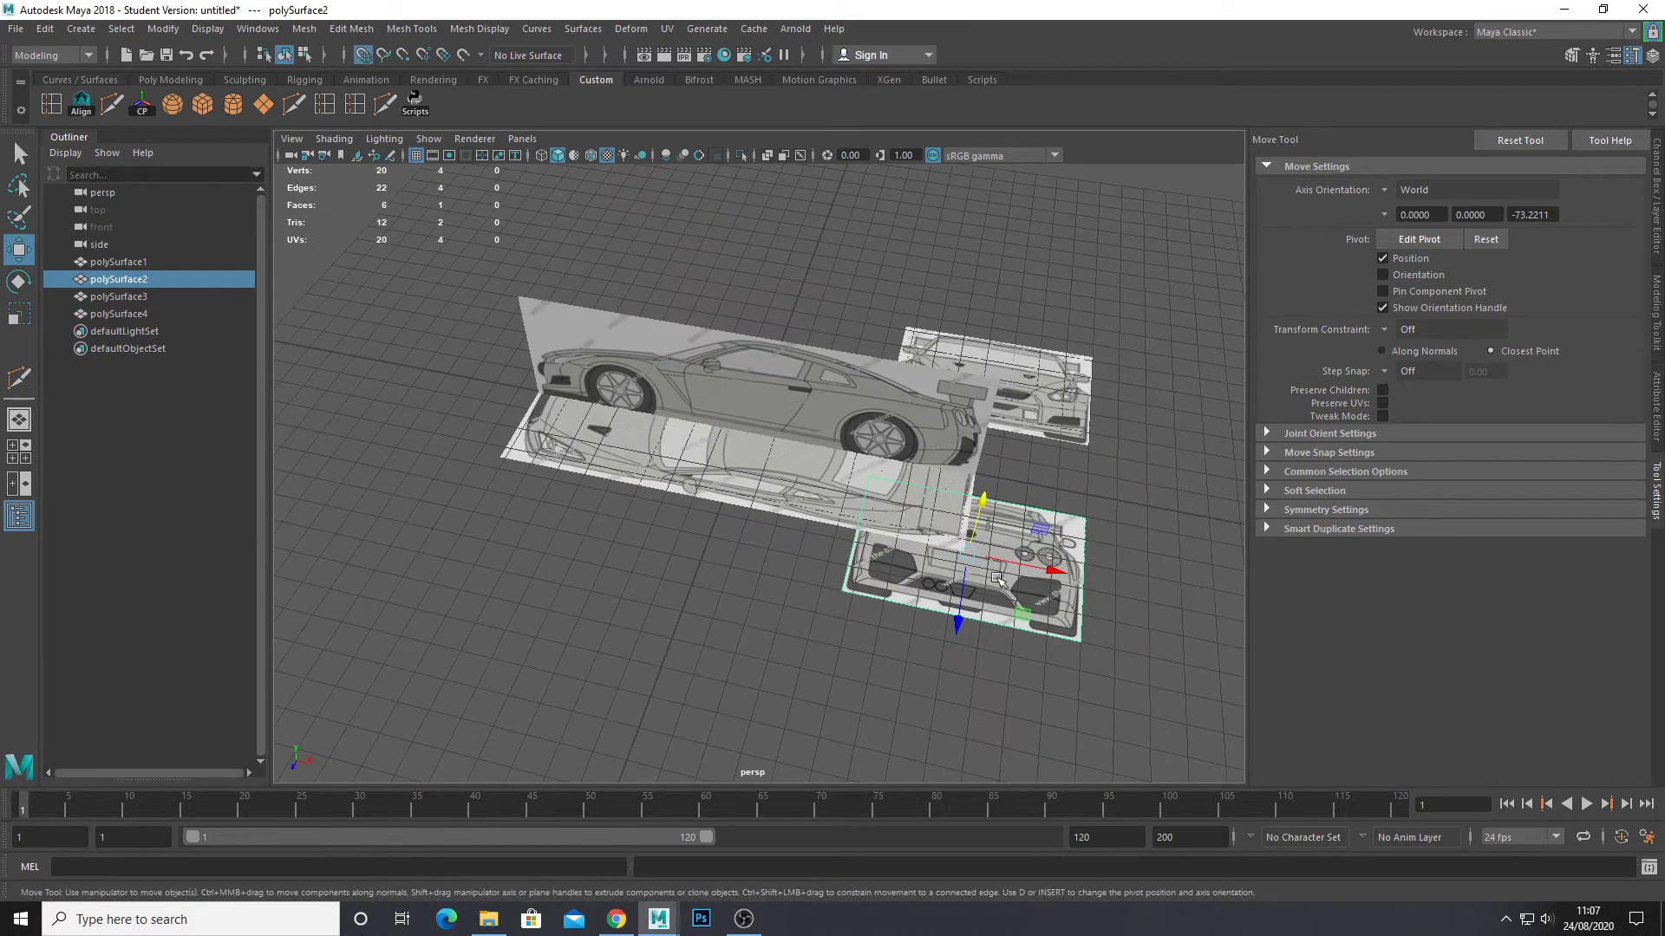
left_click_drag(1028, 563, 722, 505)
left_click_drag(699, 566, 743, 431)
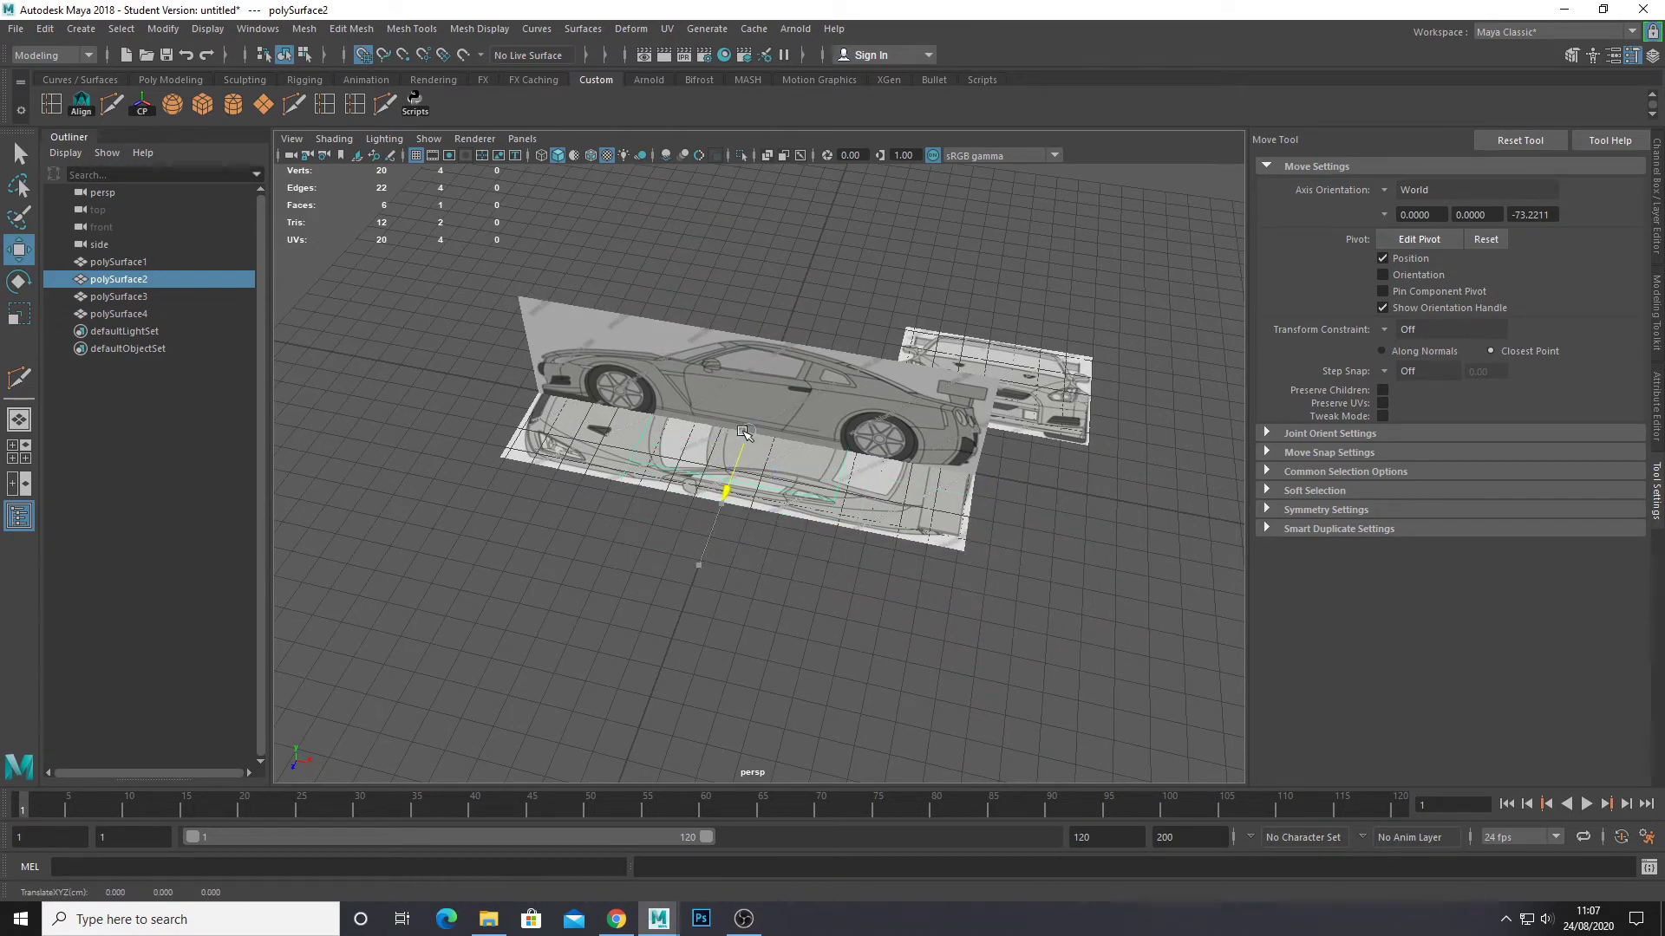
Rotate the rear-view plane upright and place it at the rear end of the top-view plane.
key("e")
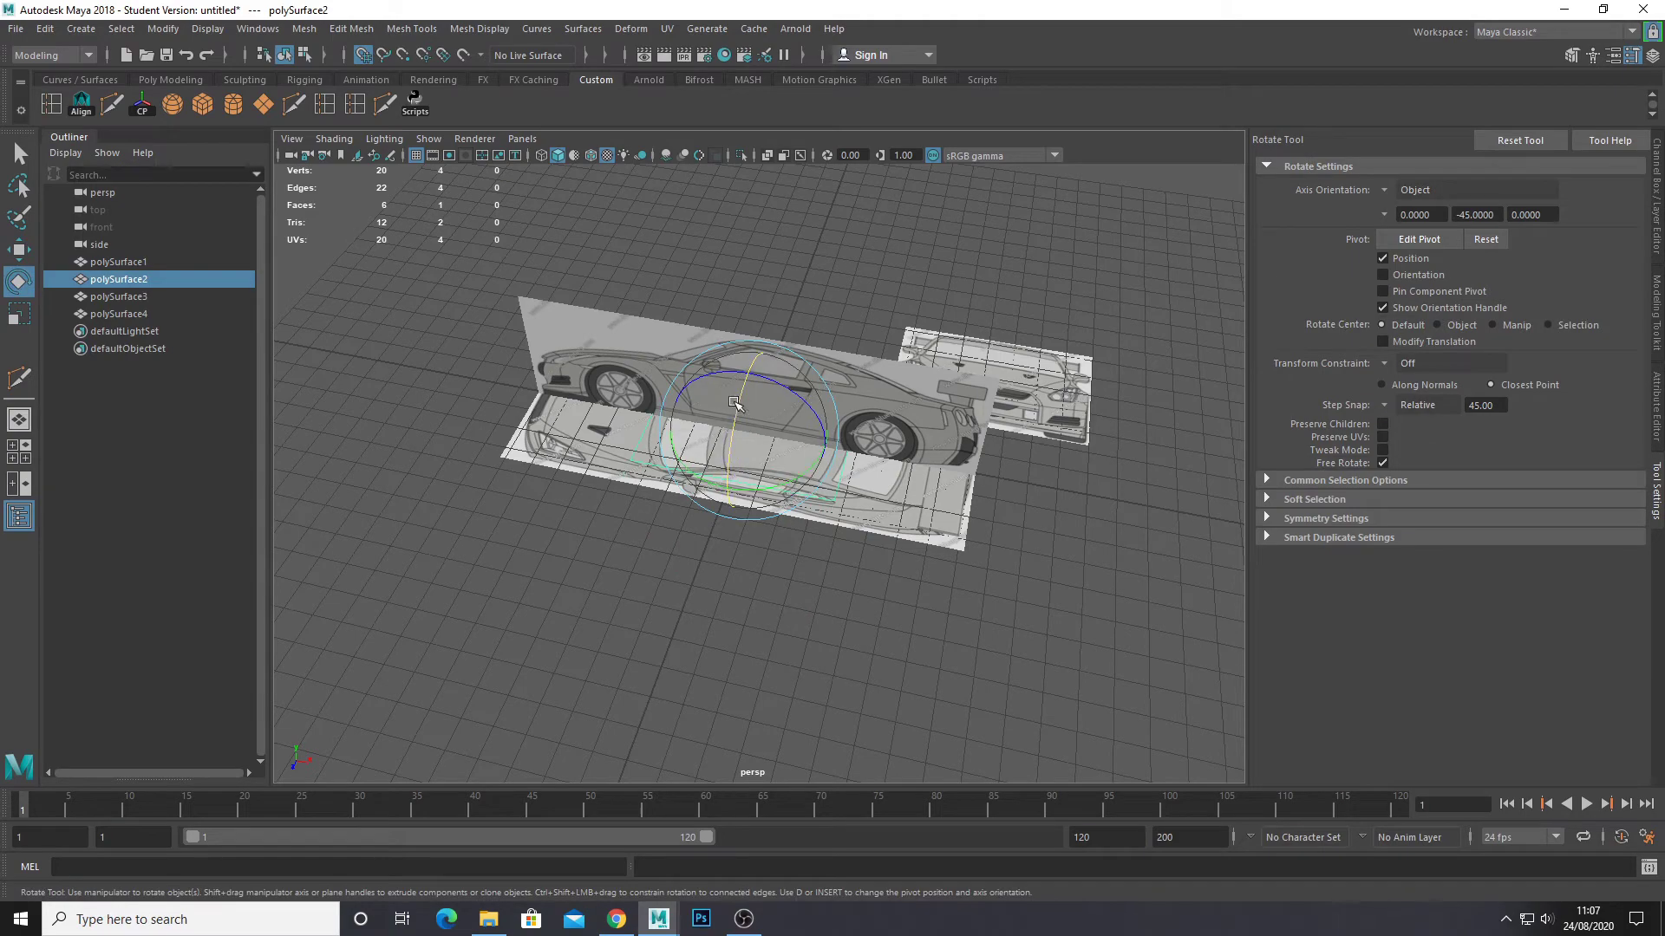
scroll(722, 492, "up", 2)
left_click_drag(711, 477, 777, 387)
key("w")
left_click(1113, 412)
left_click(706, 403)
Stand the front-view plane upright at the front end of the top-view plane using grid snapping.
left_click(1127, 410)
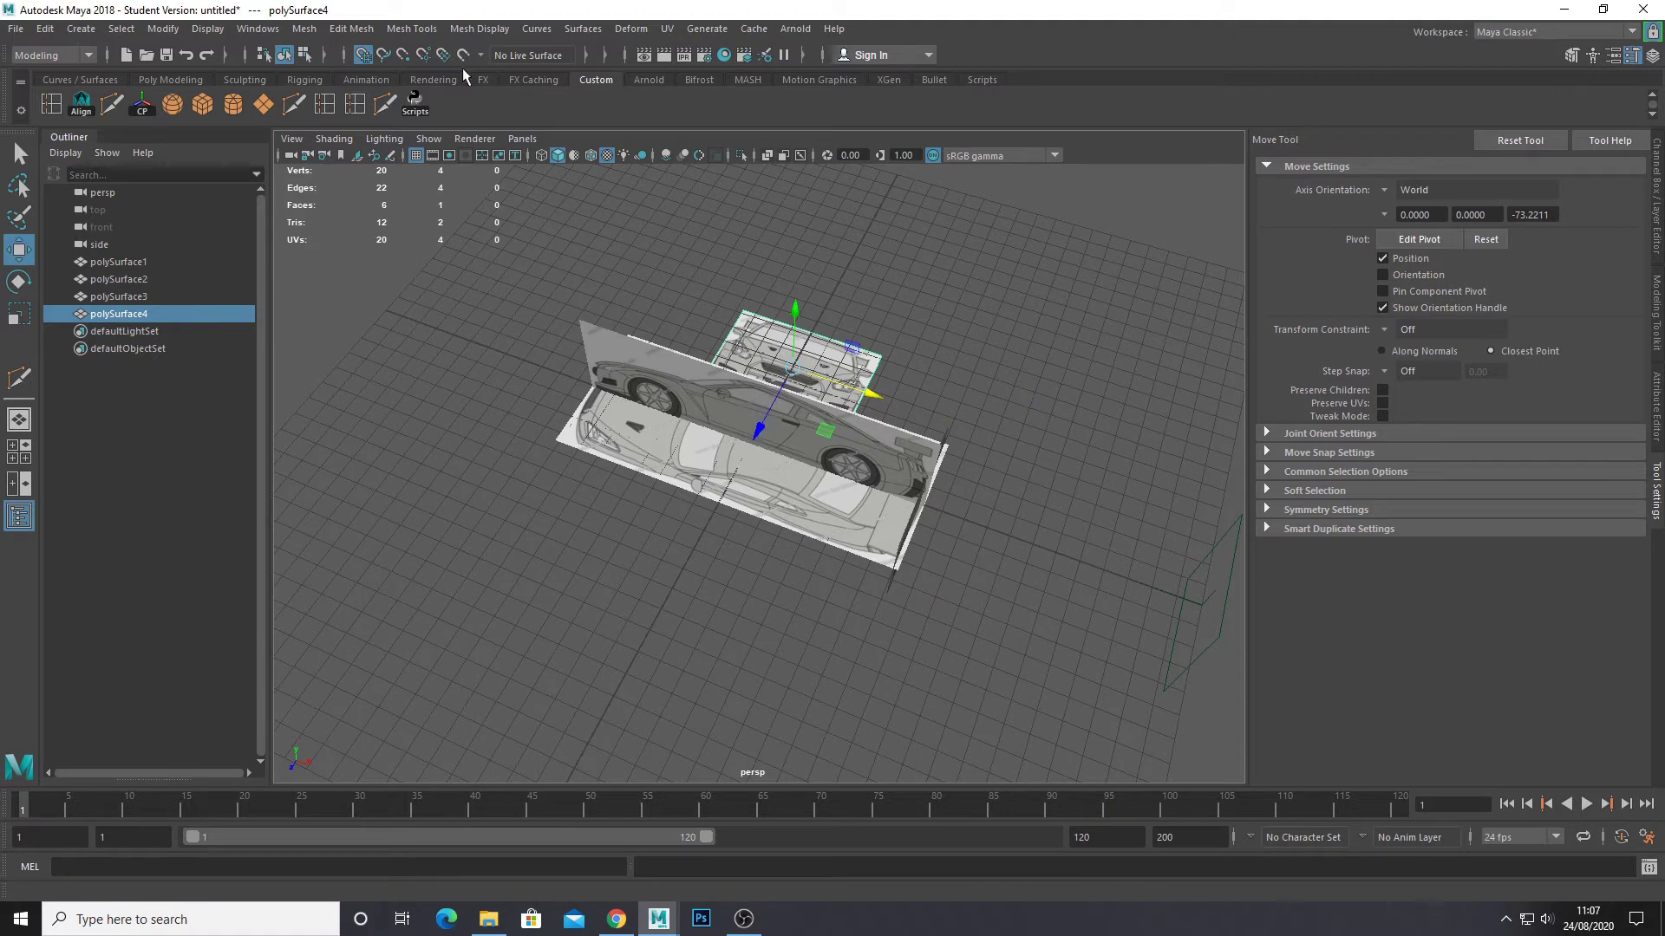
left_click(362, 54)
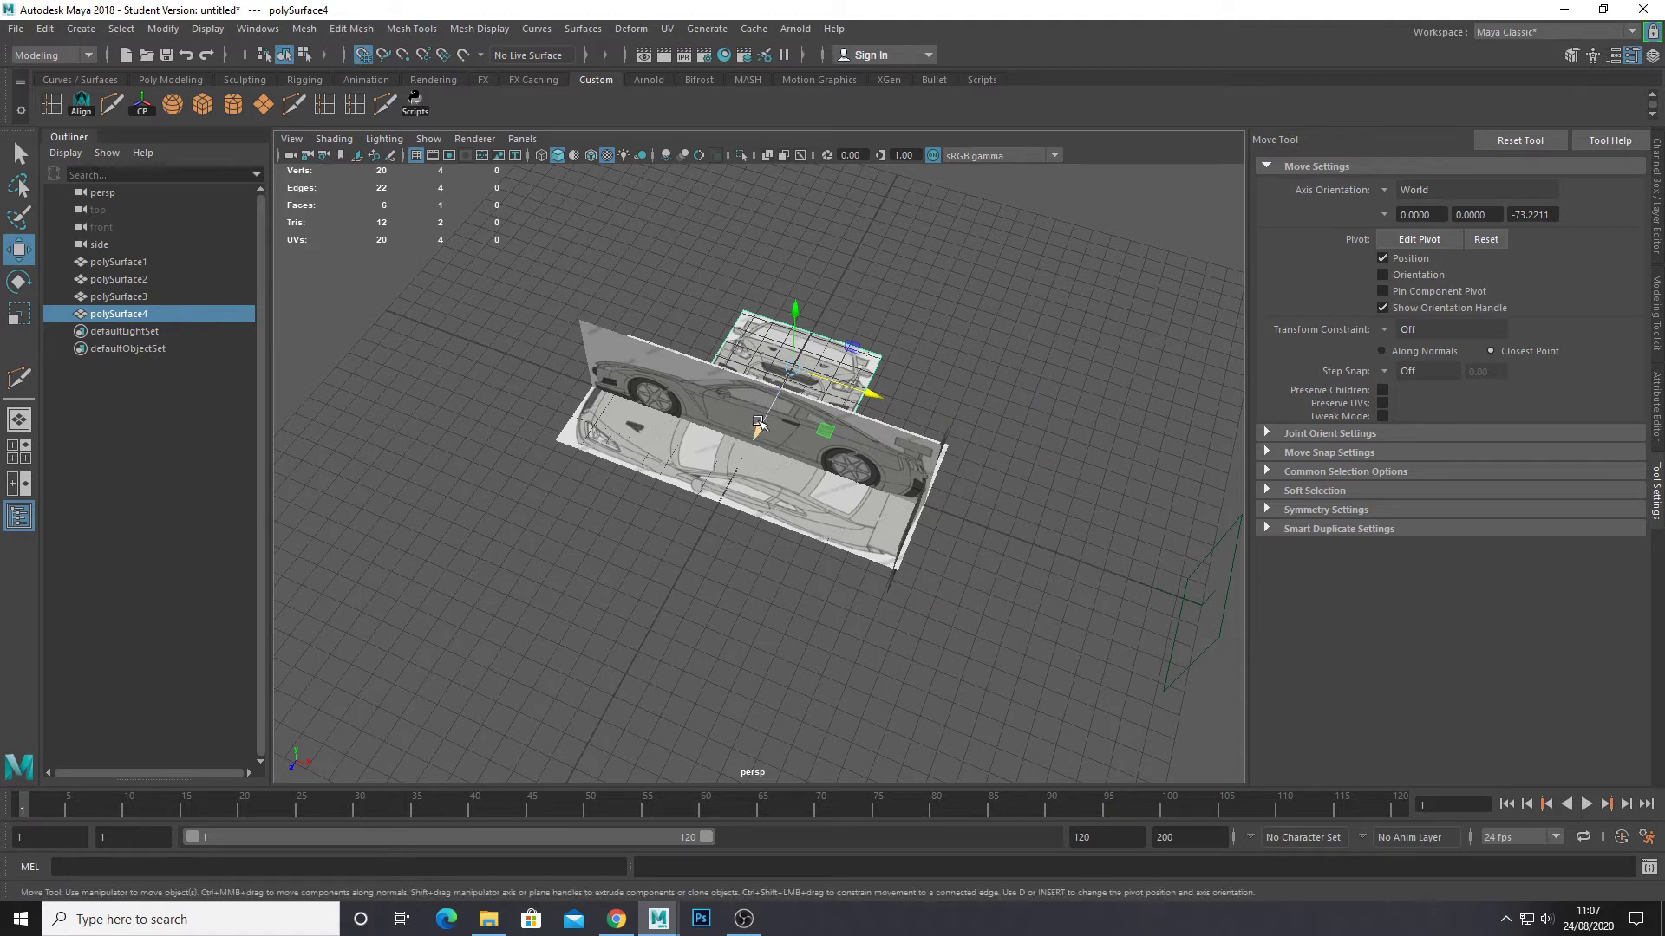
left_click_drag(759, 425, 589, 407, "alt")
key("e")
key("w")
Lower the side-view plane so its center sits at grid level, in line with the rear-view plane.
left_click(796, 332)
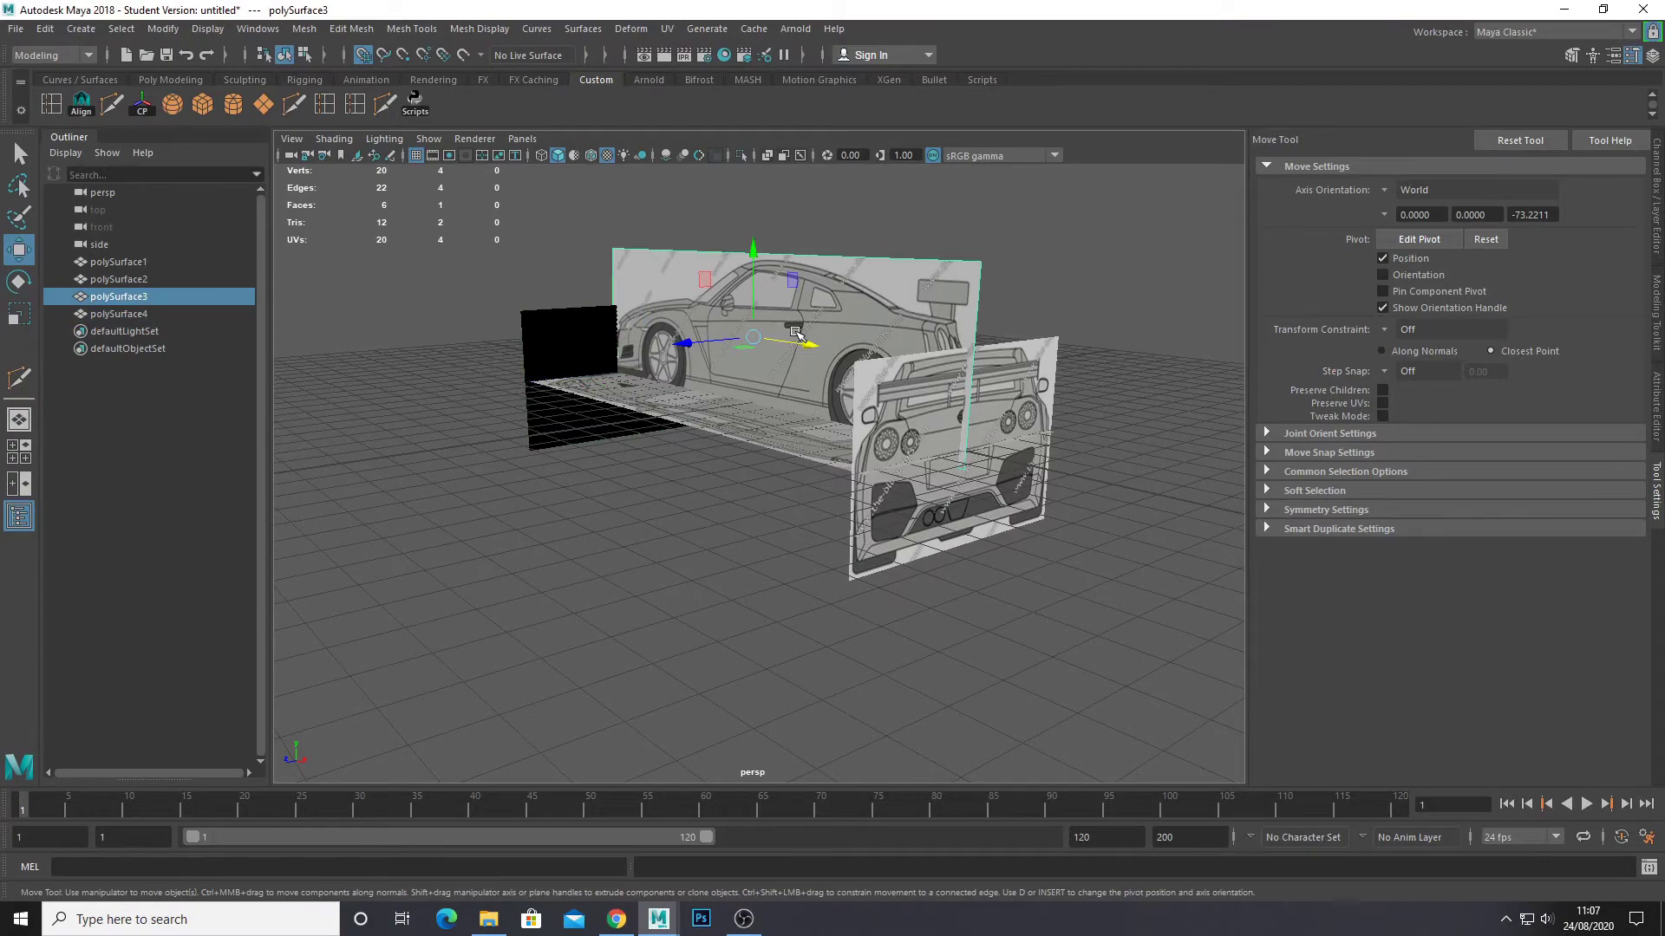
left_click_drag(749, 248, 769, 377, "alt")
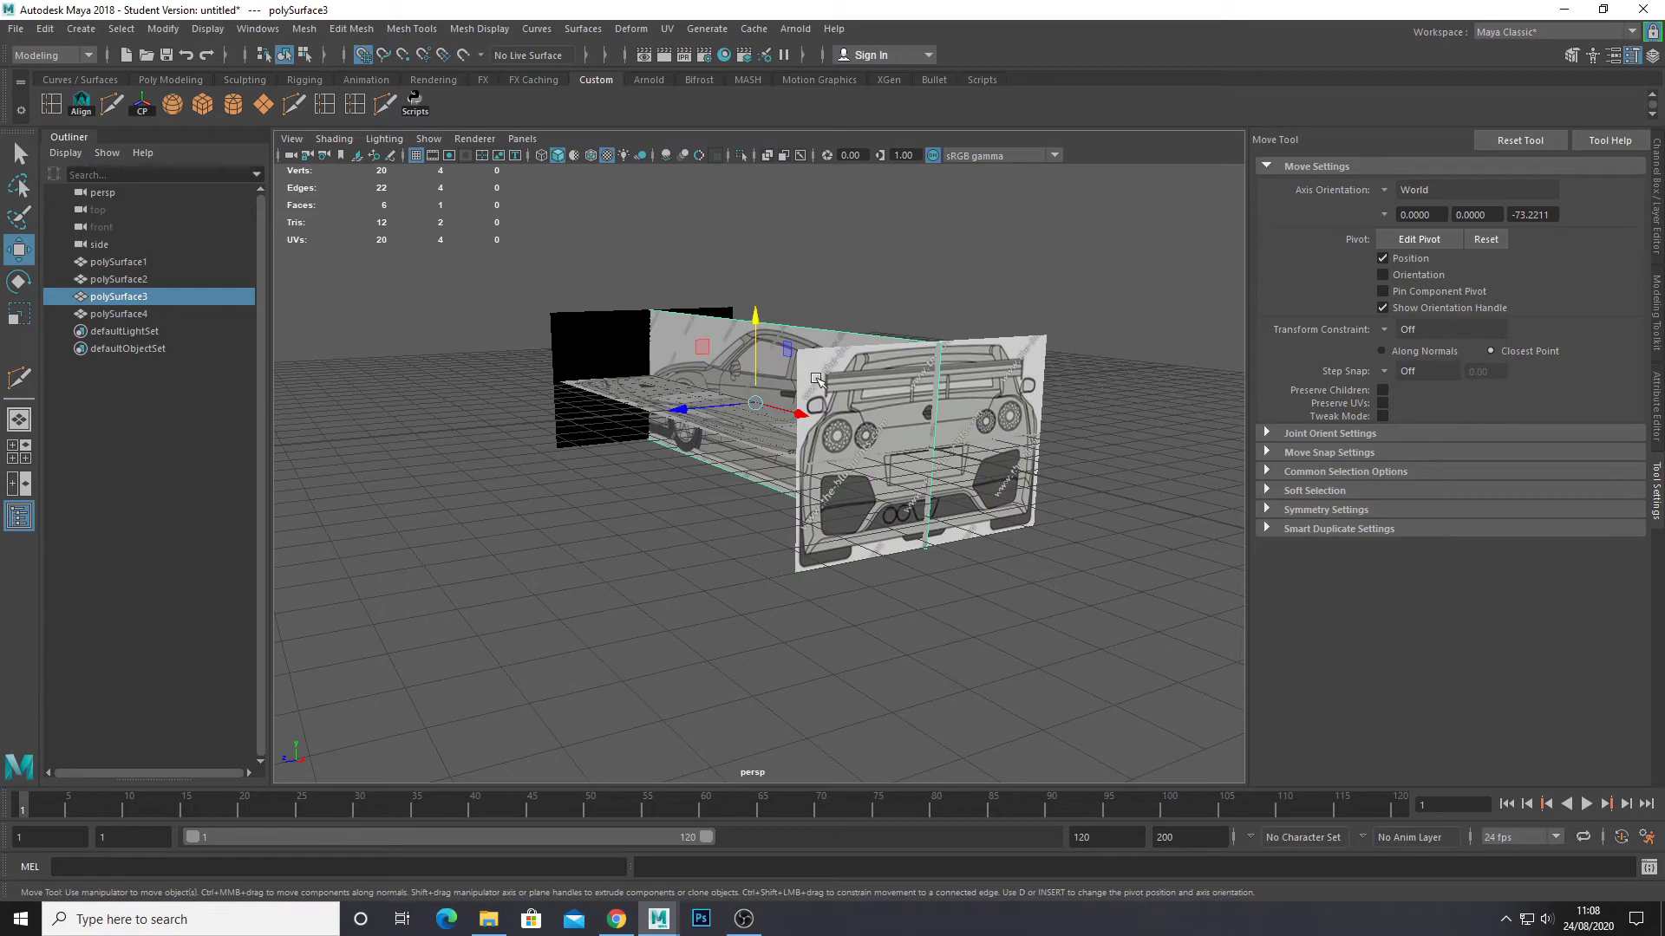
left_click(866, 373)
left_click_drag(597, 361, 833, 458, "alt")
left_click(959, 444)
scroll(944, 449, "up", 3)
Turn on textured display in the front orthographic view and frame the whole blueprint.
key("space")
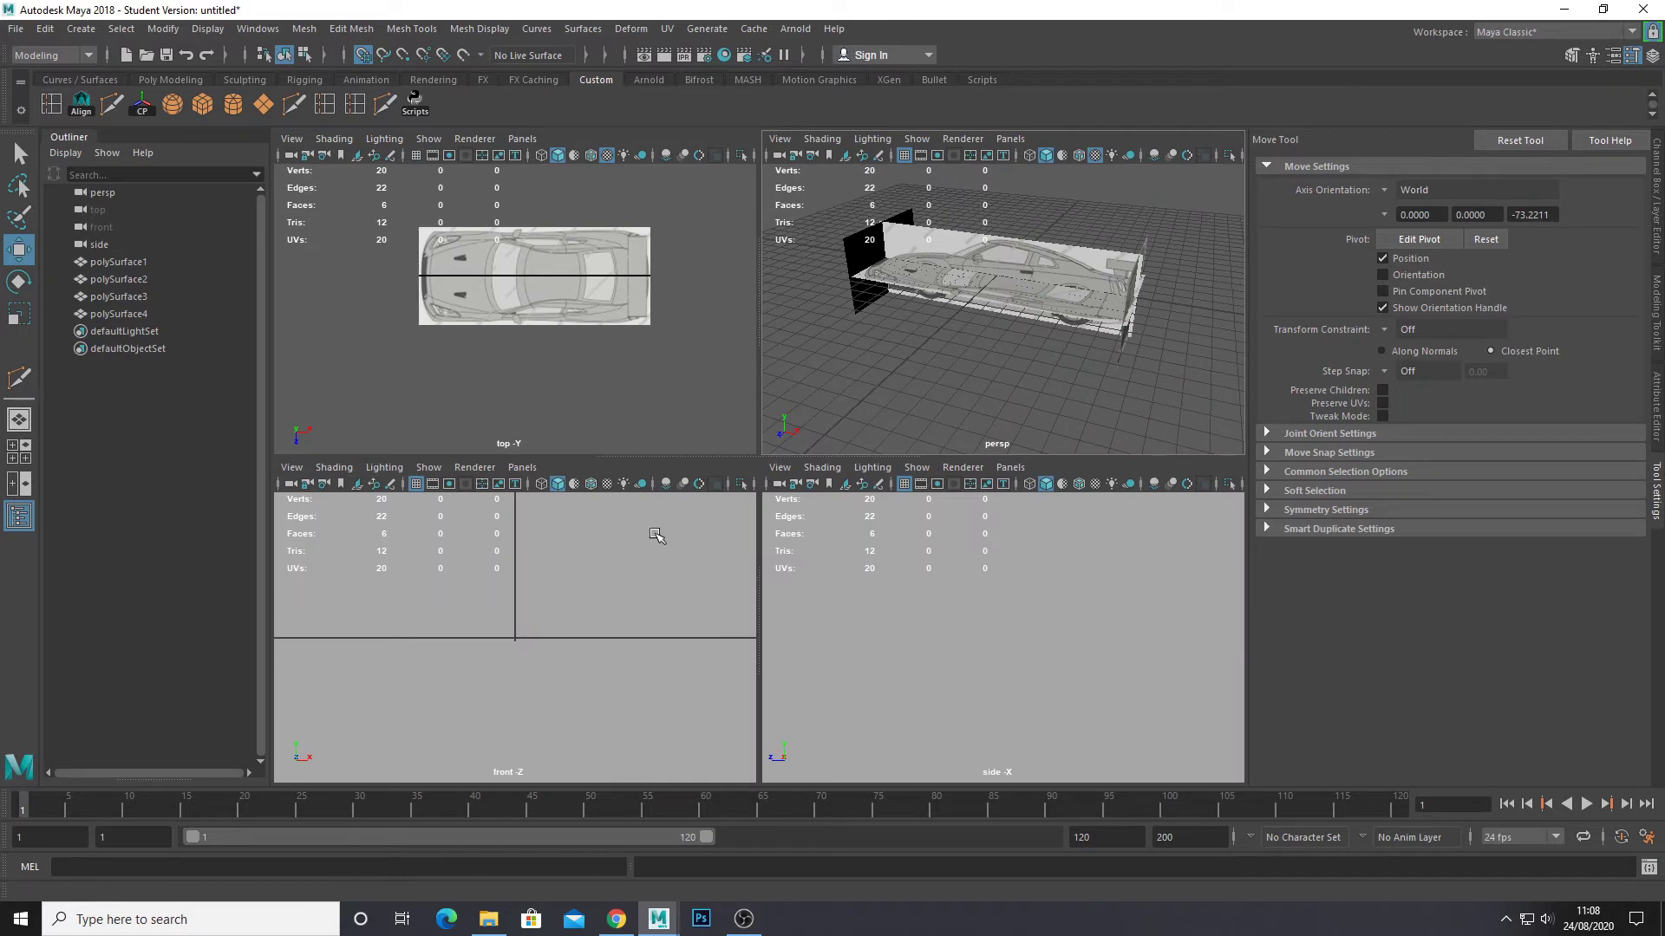
key("space")
left_click(607, 156)
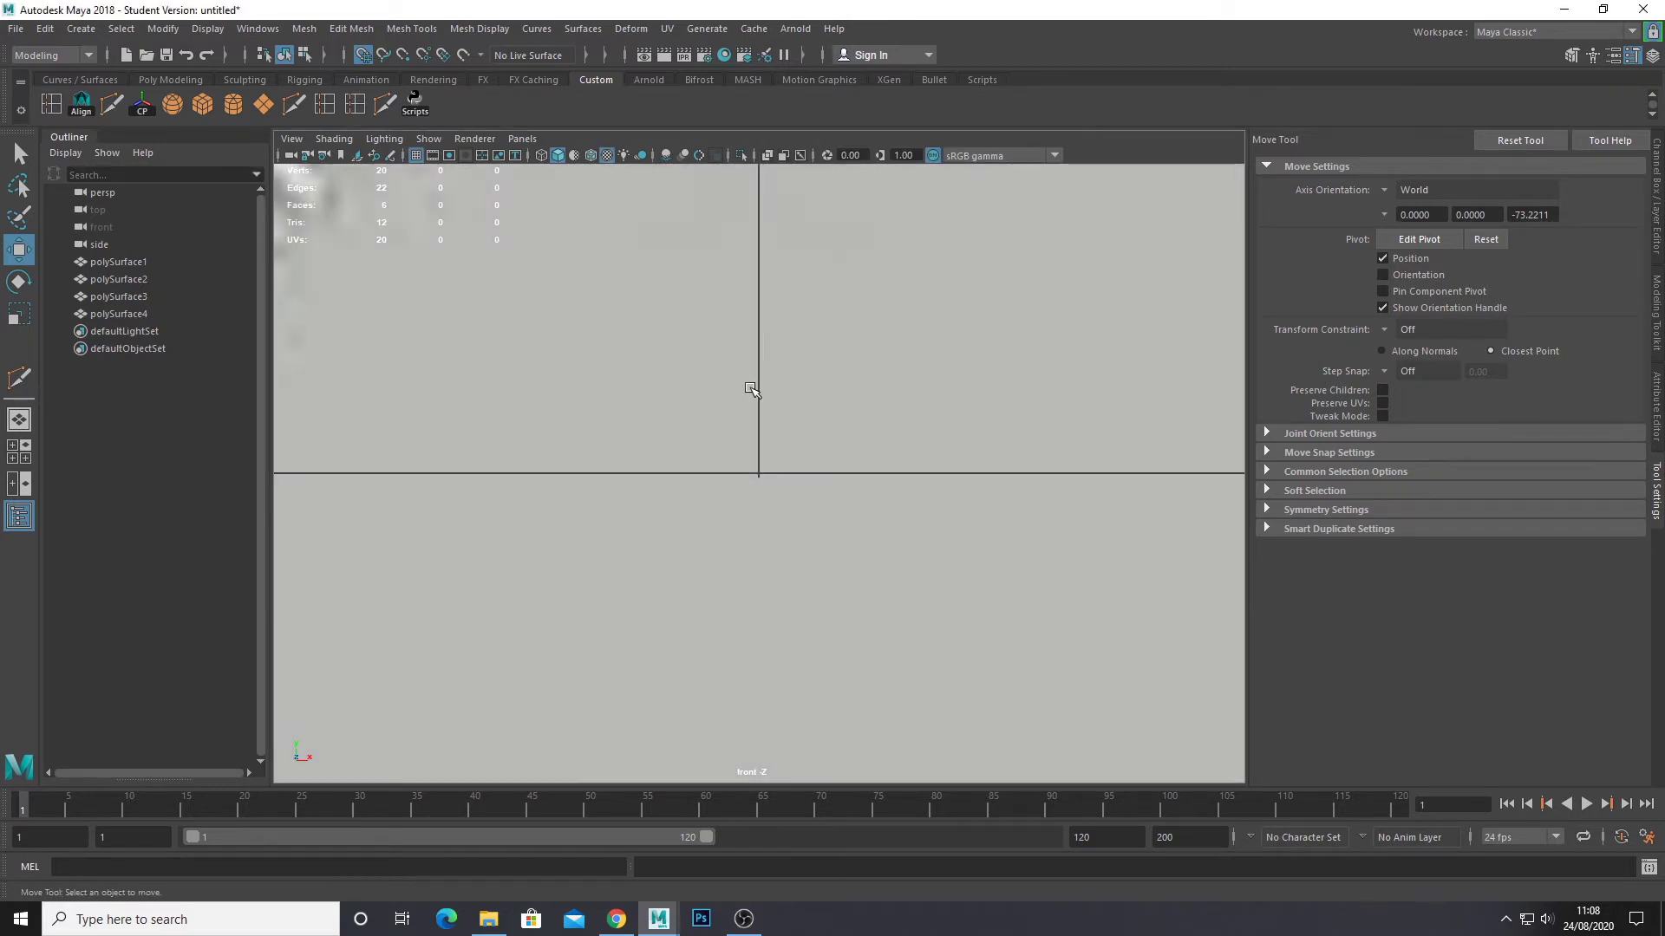
key("a")
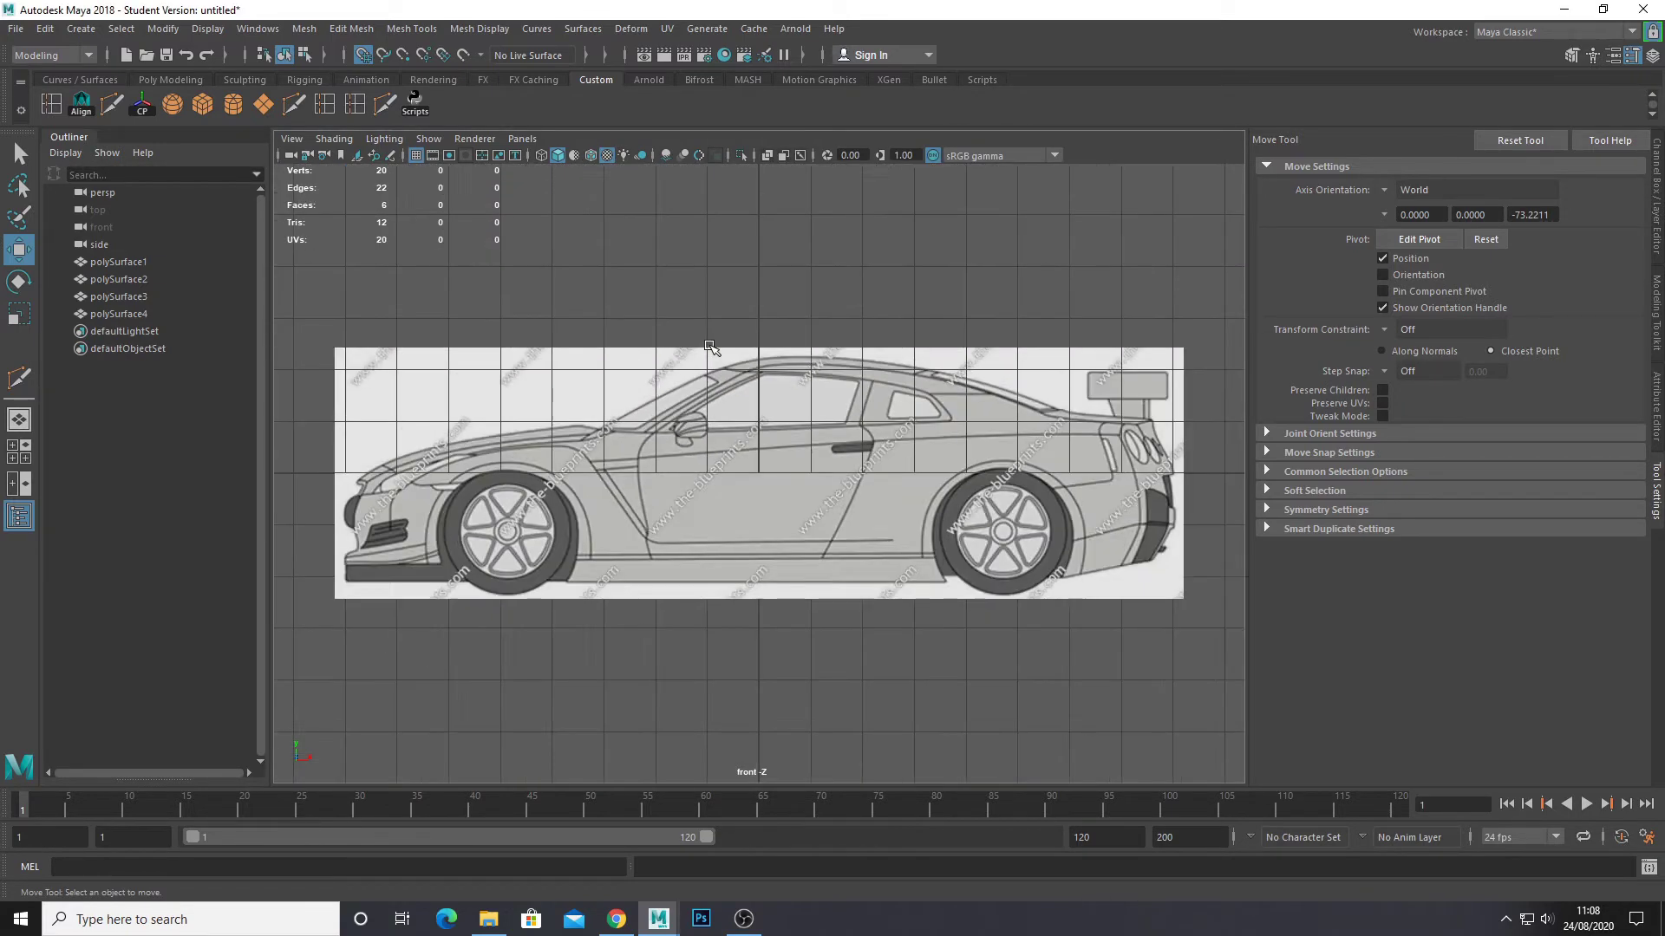
Turn on textured display in the side orthographic view, frame the blueprint, and return to the four-view layout.
key("space")
key("space")
left_click(607, 155)
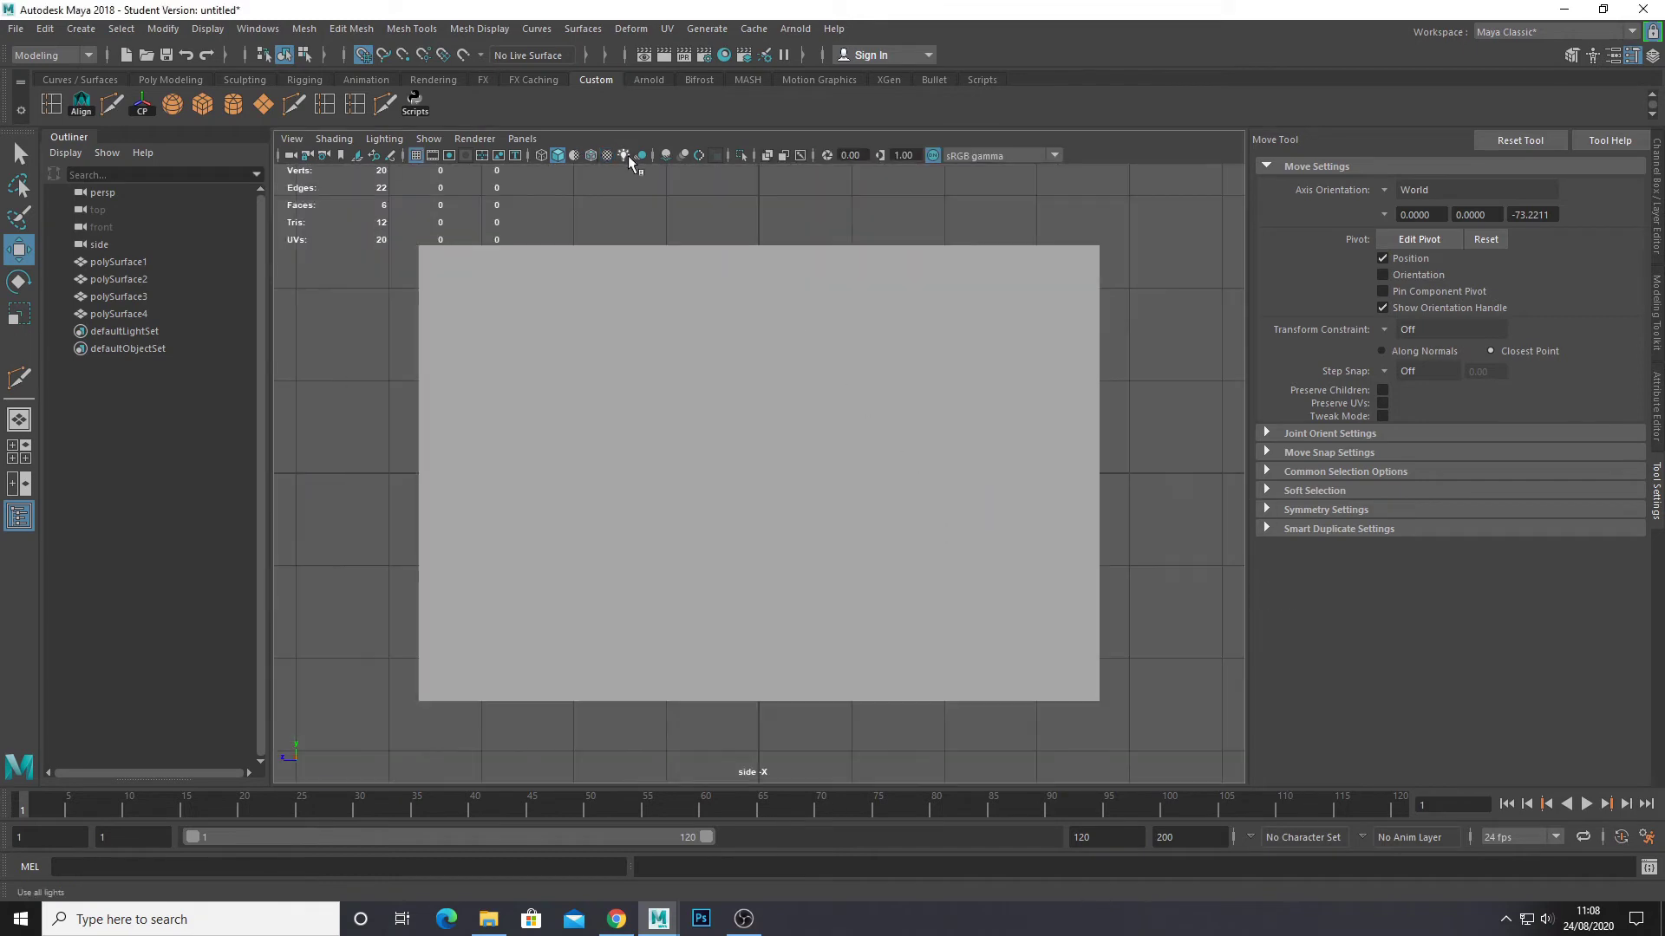
key("a")
key("space")
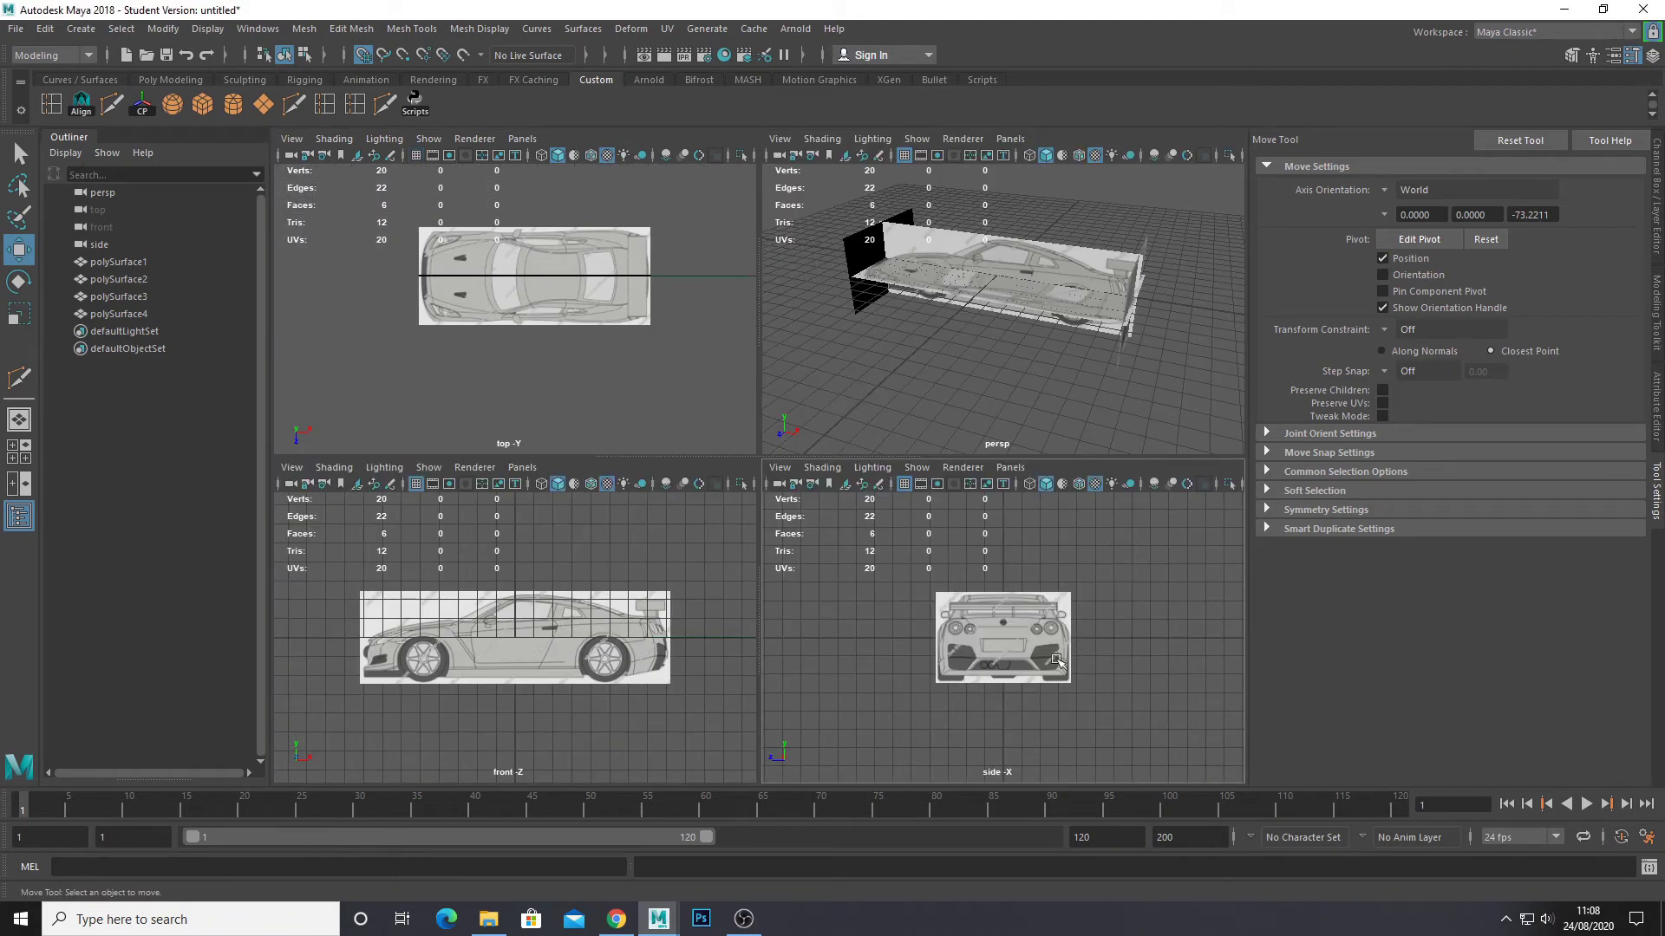
Switch the side viewport to a new Left orthographic camera and frame the car's front-view plane in it.
scroll(940, 633, "up", 3)
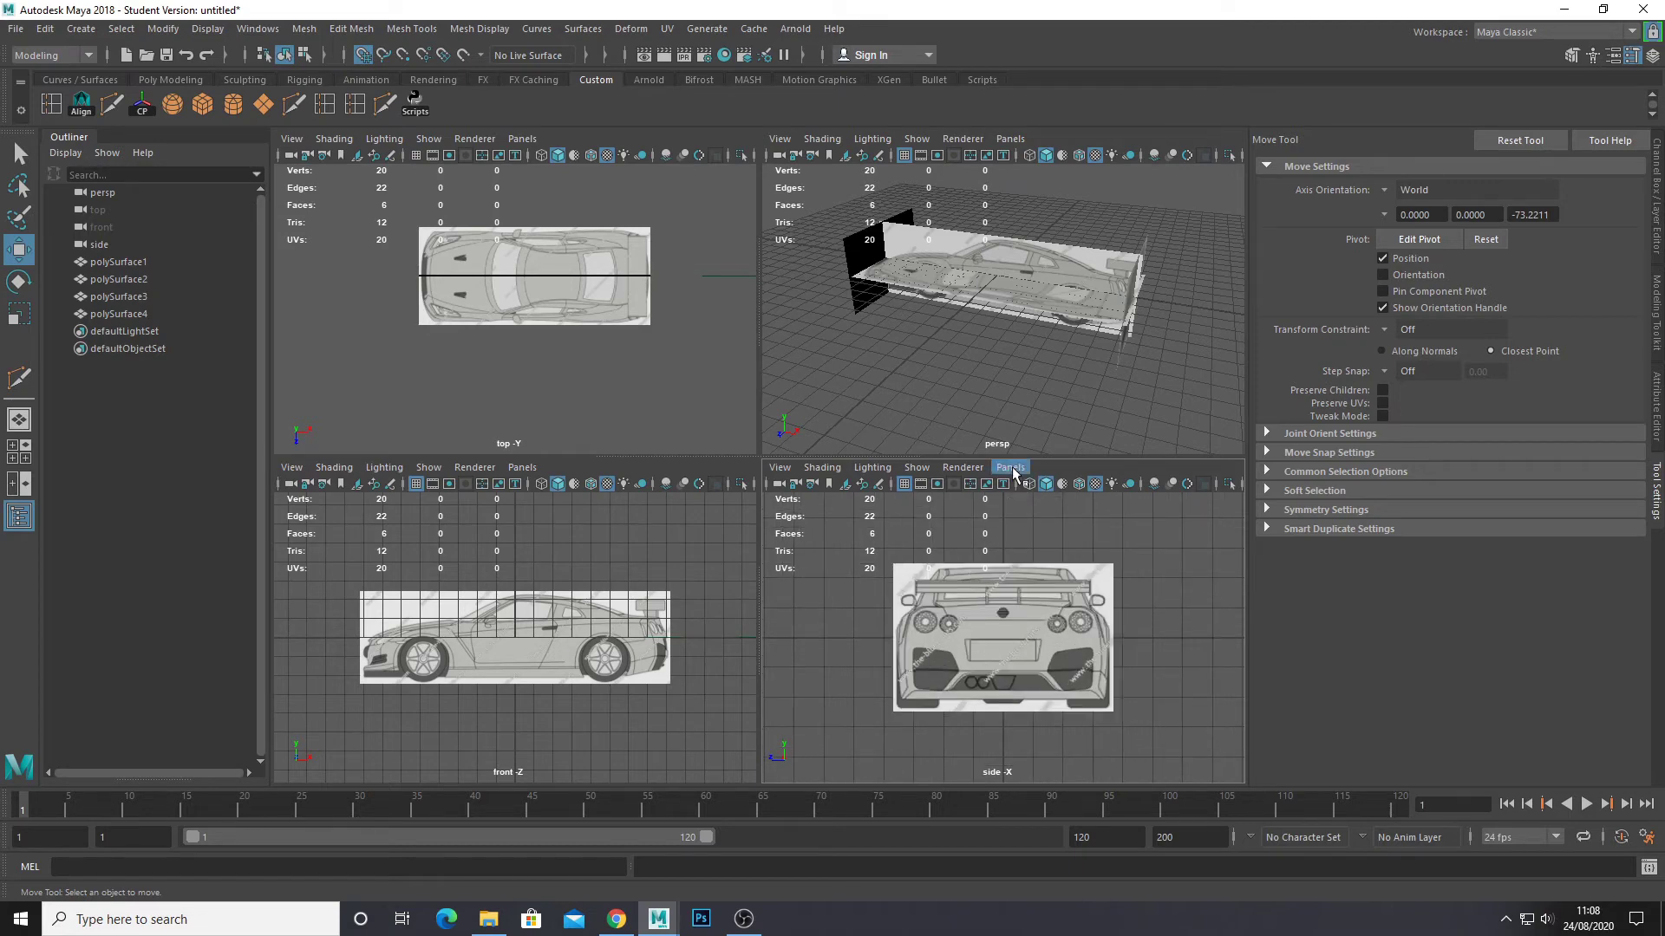
scroll(1023, 345, "down", 5)
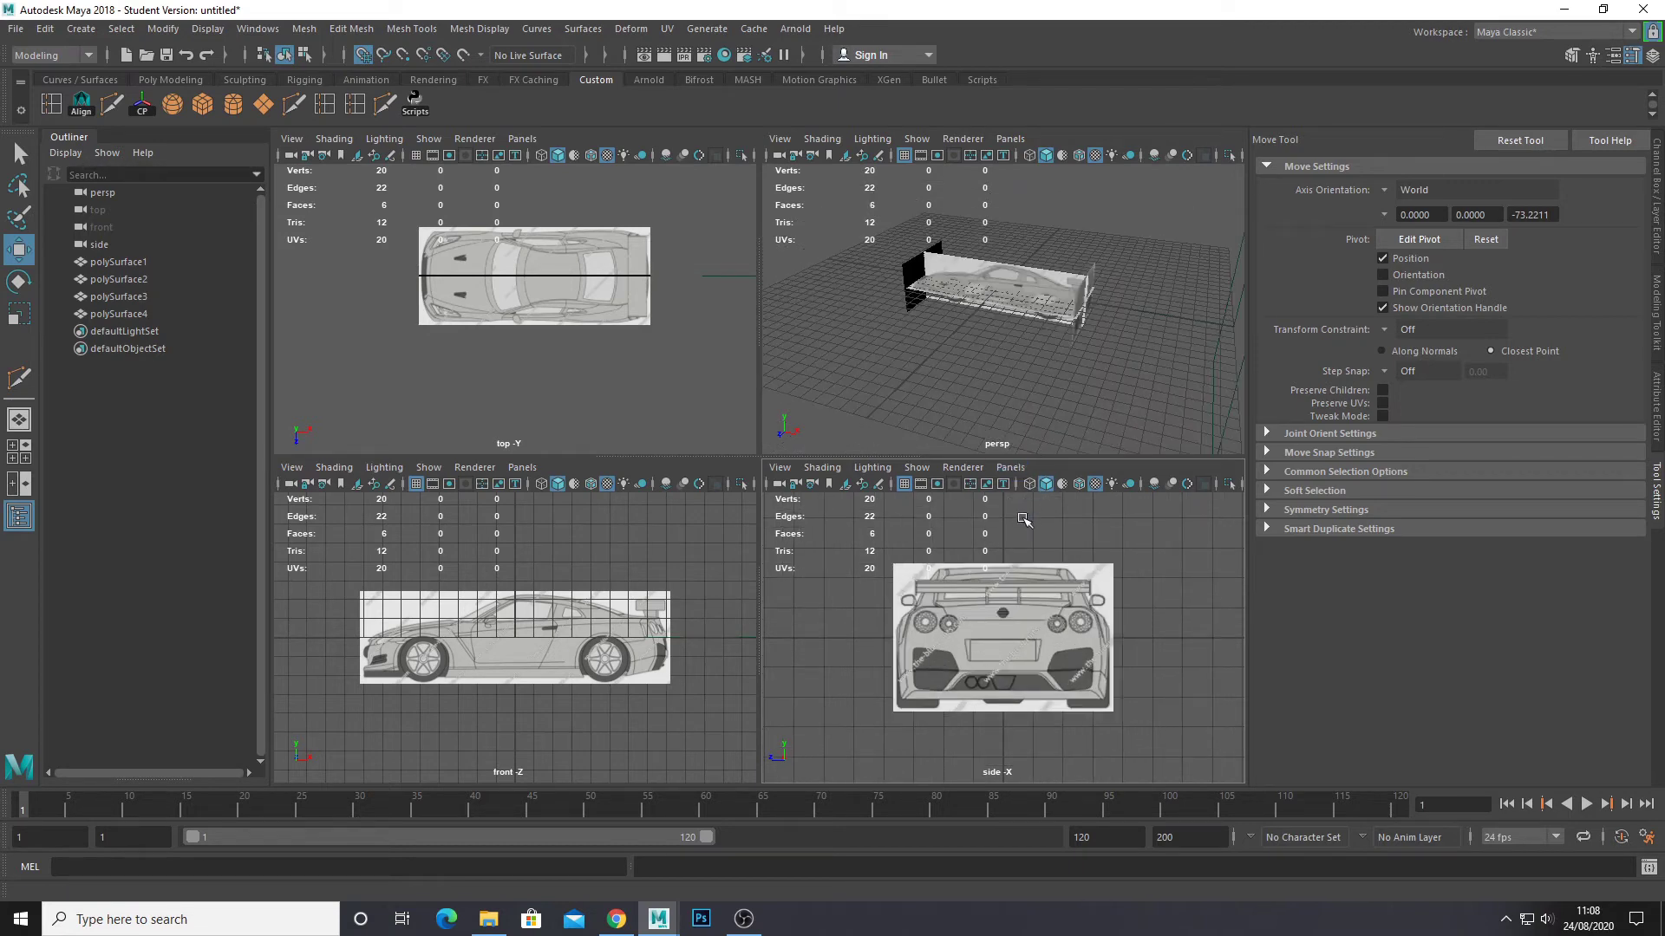
left_click(1007, 470)
mouse_move(1040, 519)
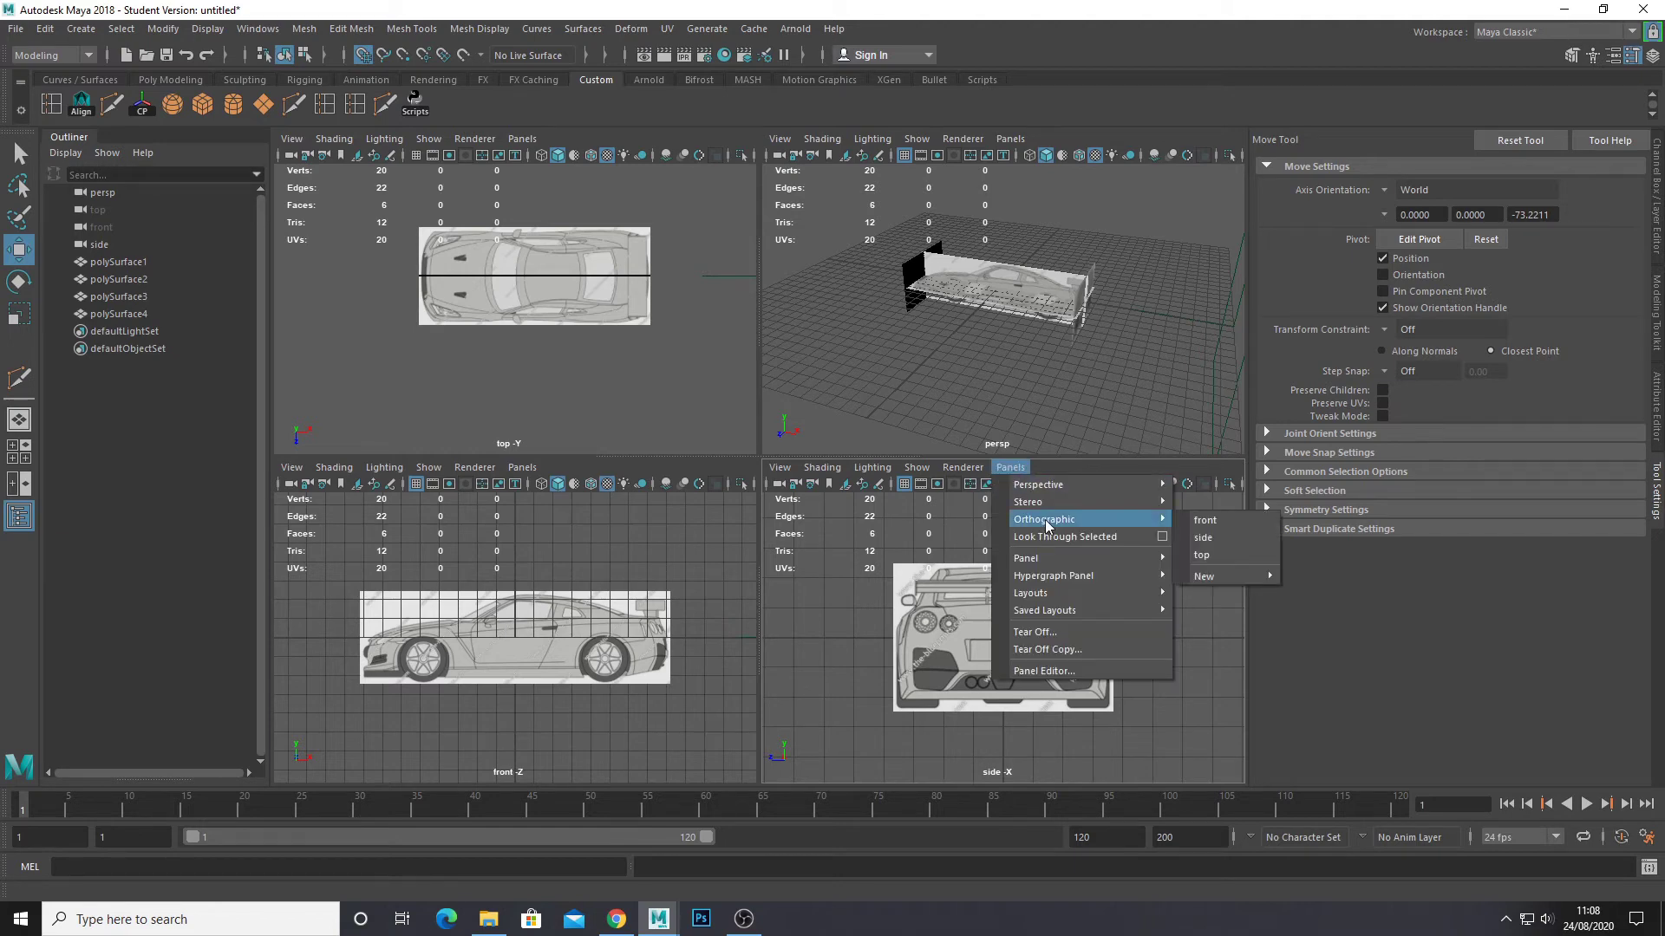
mouse_move(1247, 580)
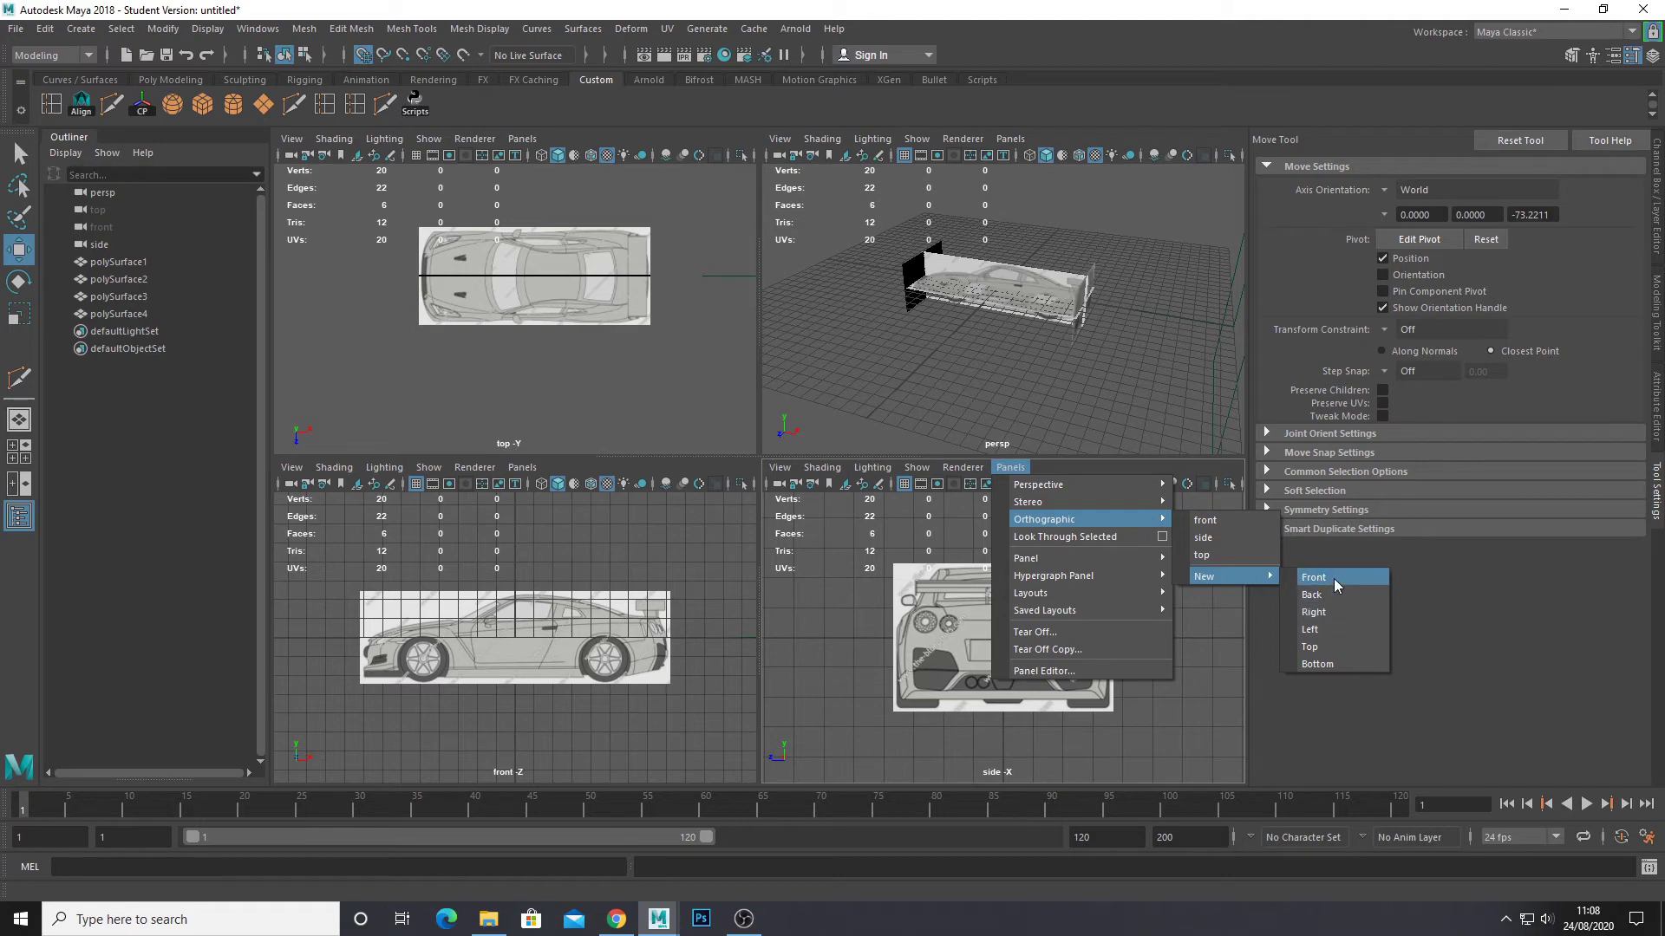
left_click(1332, 630)
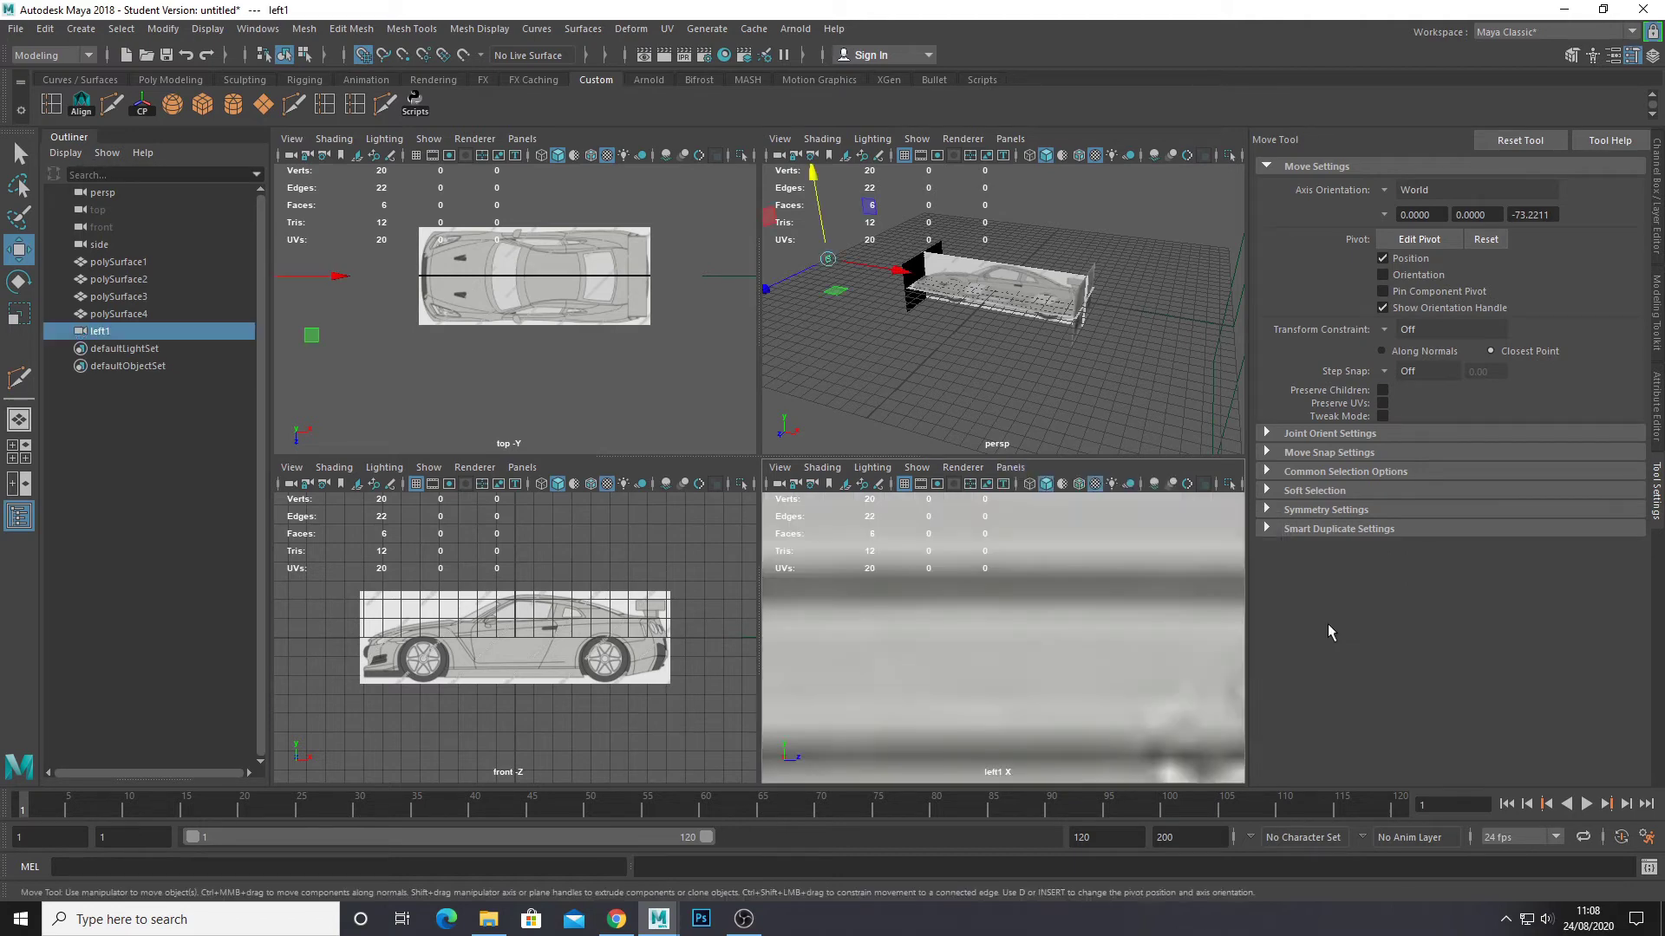
scroll(1058, 659, "down", 10)
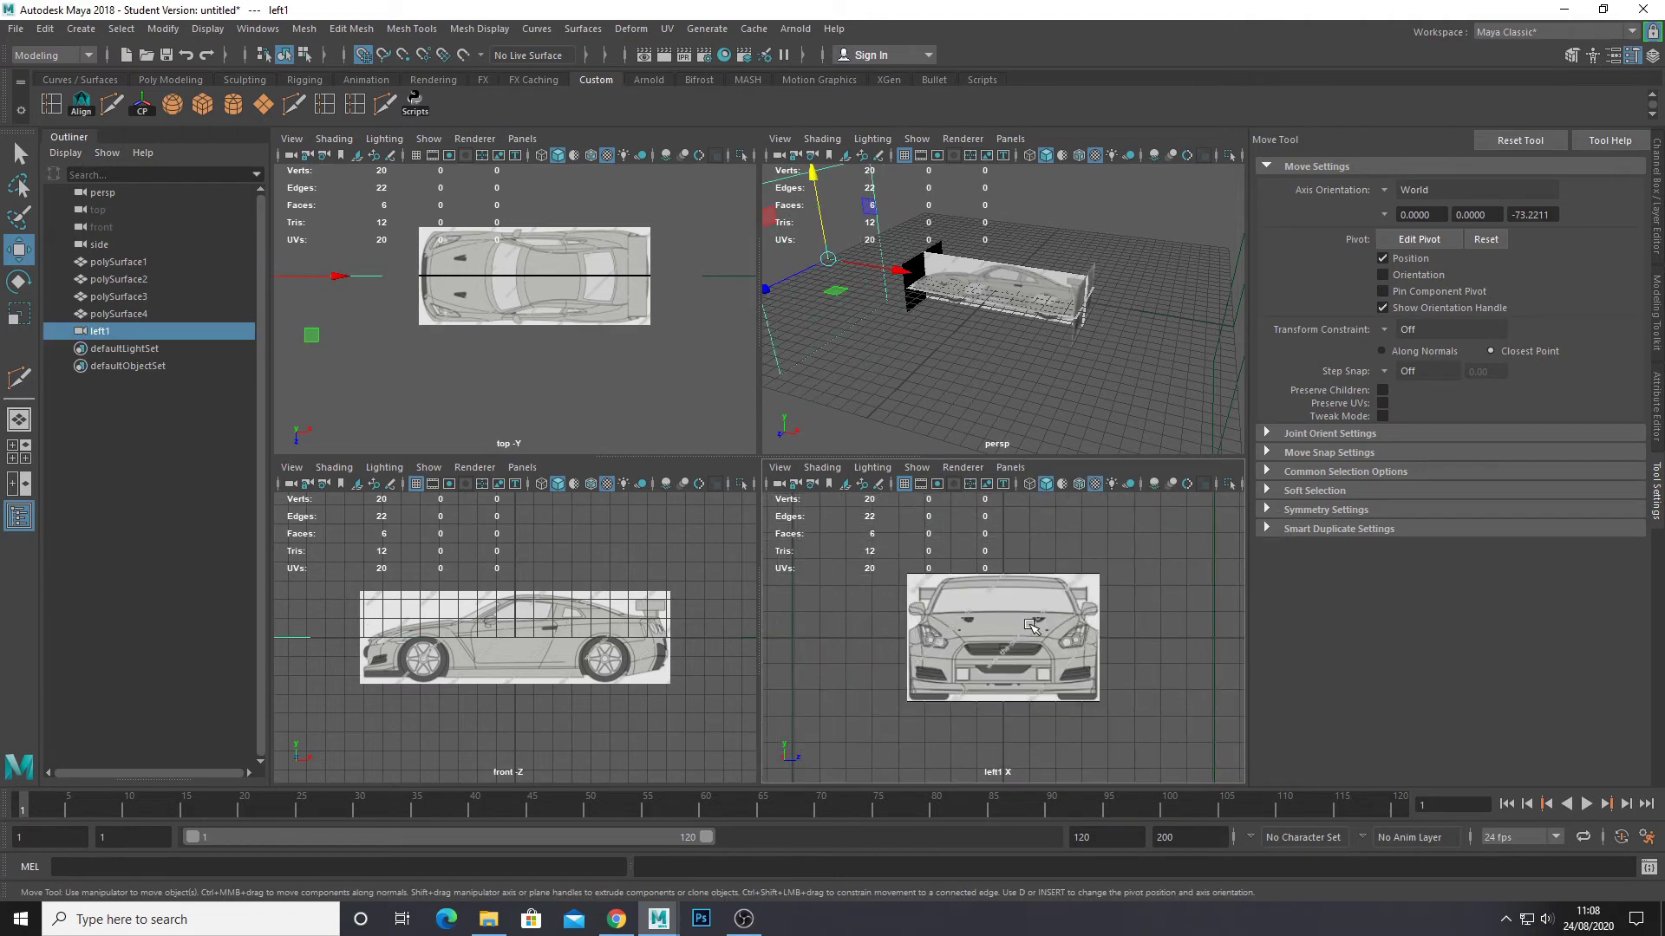
scroll(1030, 625, "up", 3)
left_click_drag(957, 390, 1044, 377, "alt")
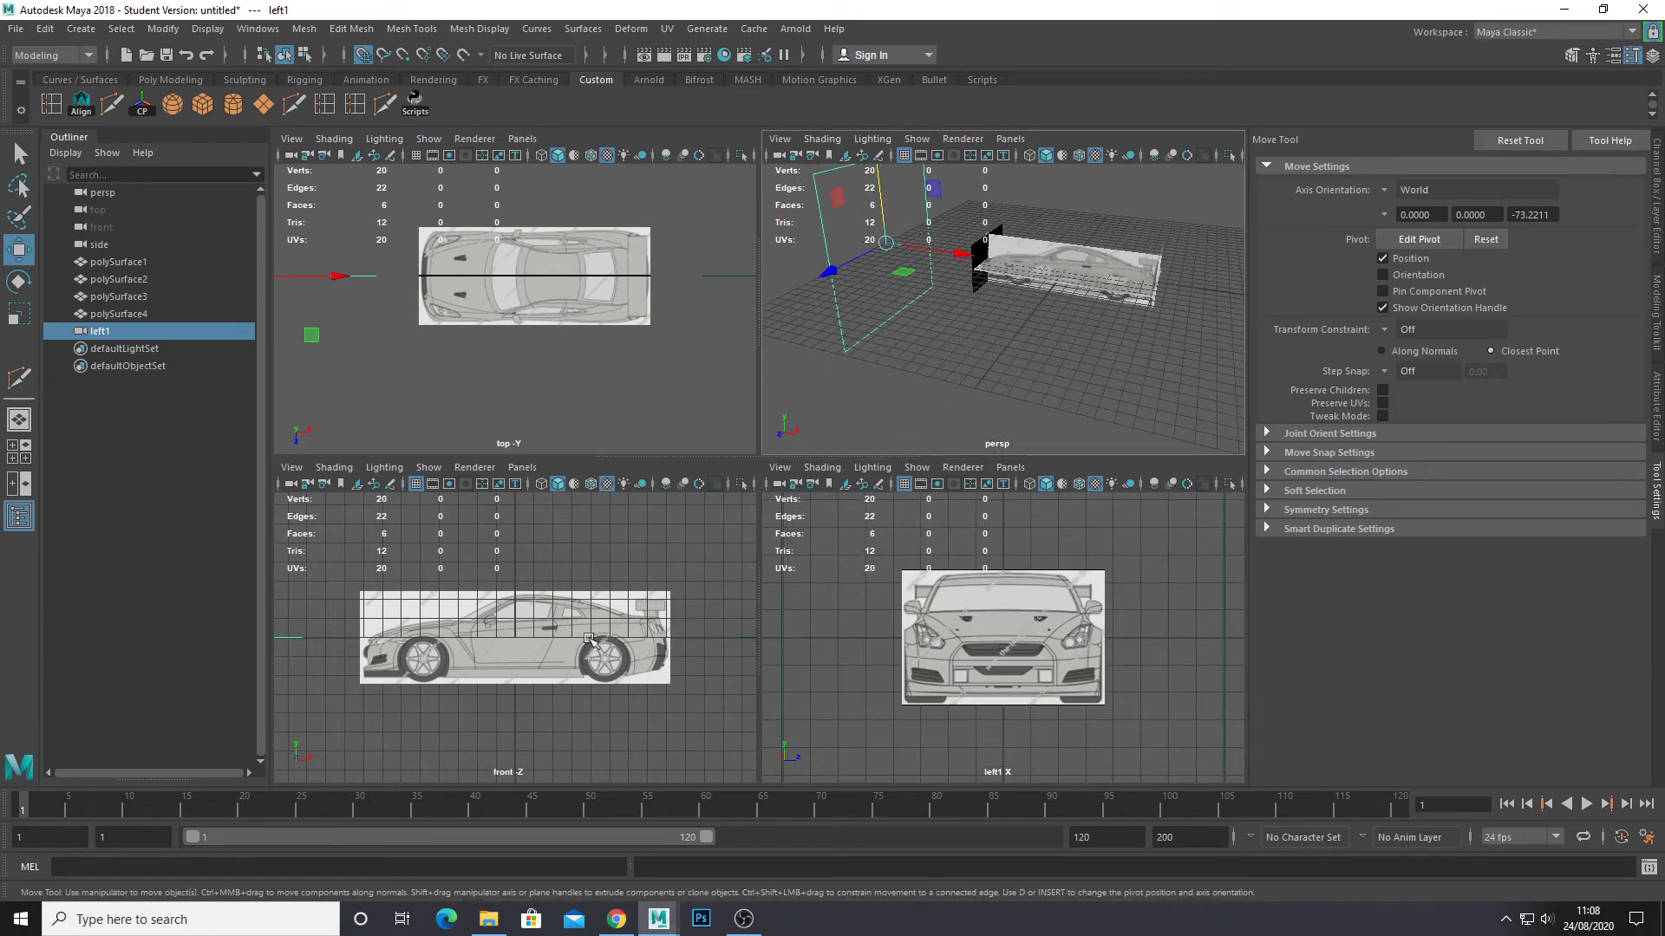
Create a polygon cube at the grid center and scale it up uniformly to about half the blueprint's height.
key("space")
left_click_drag(980, 348, 735, 421, "alt")
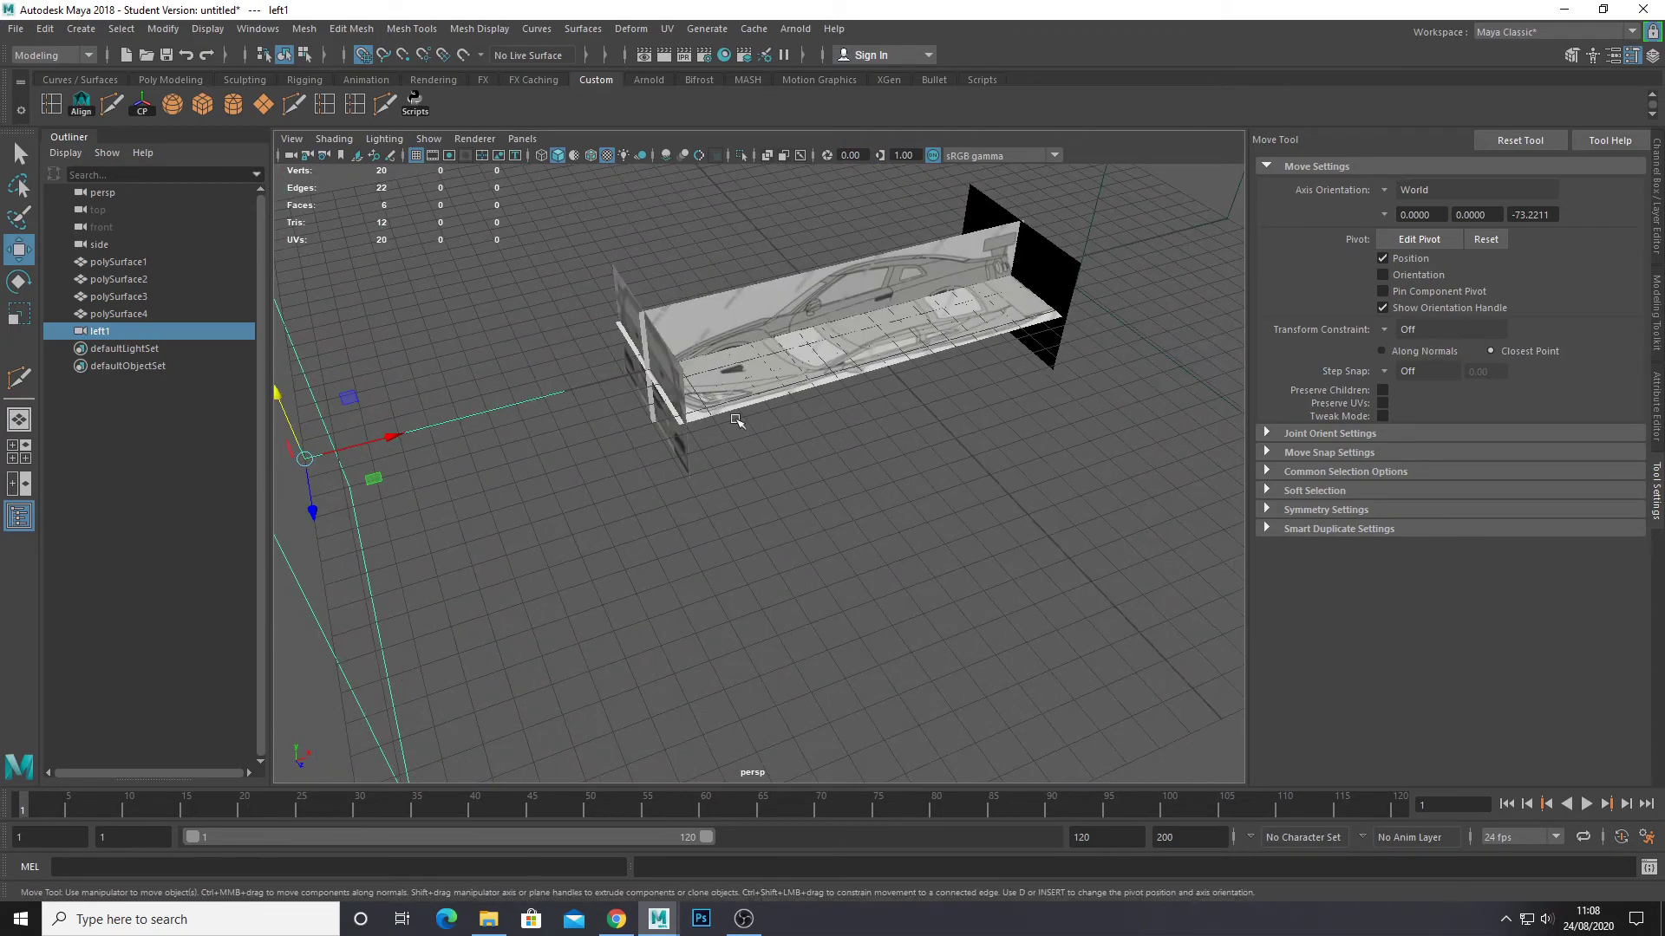
left_click_drag(832, 257, 784, 393, "alt")
left_click(206, 105)
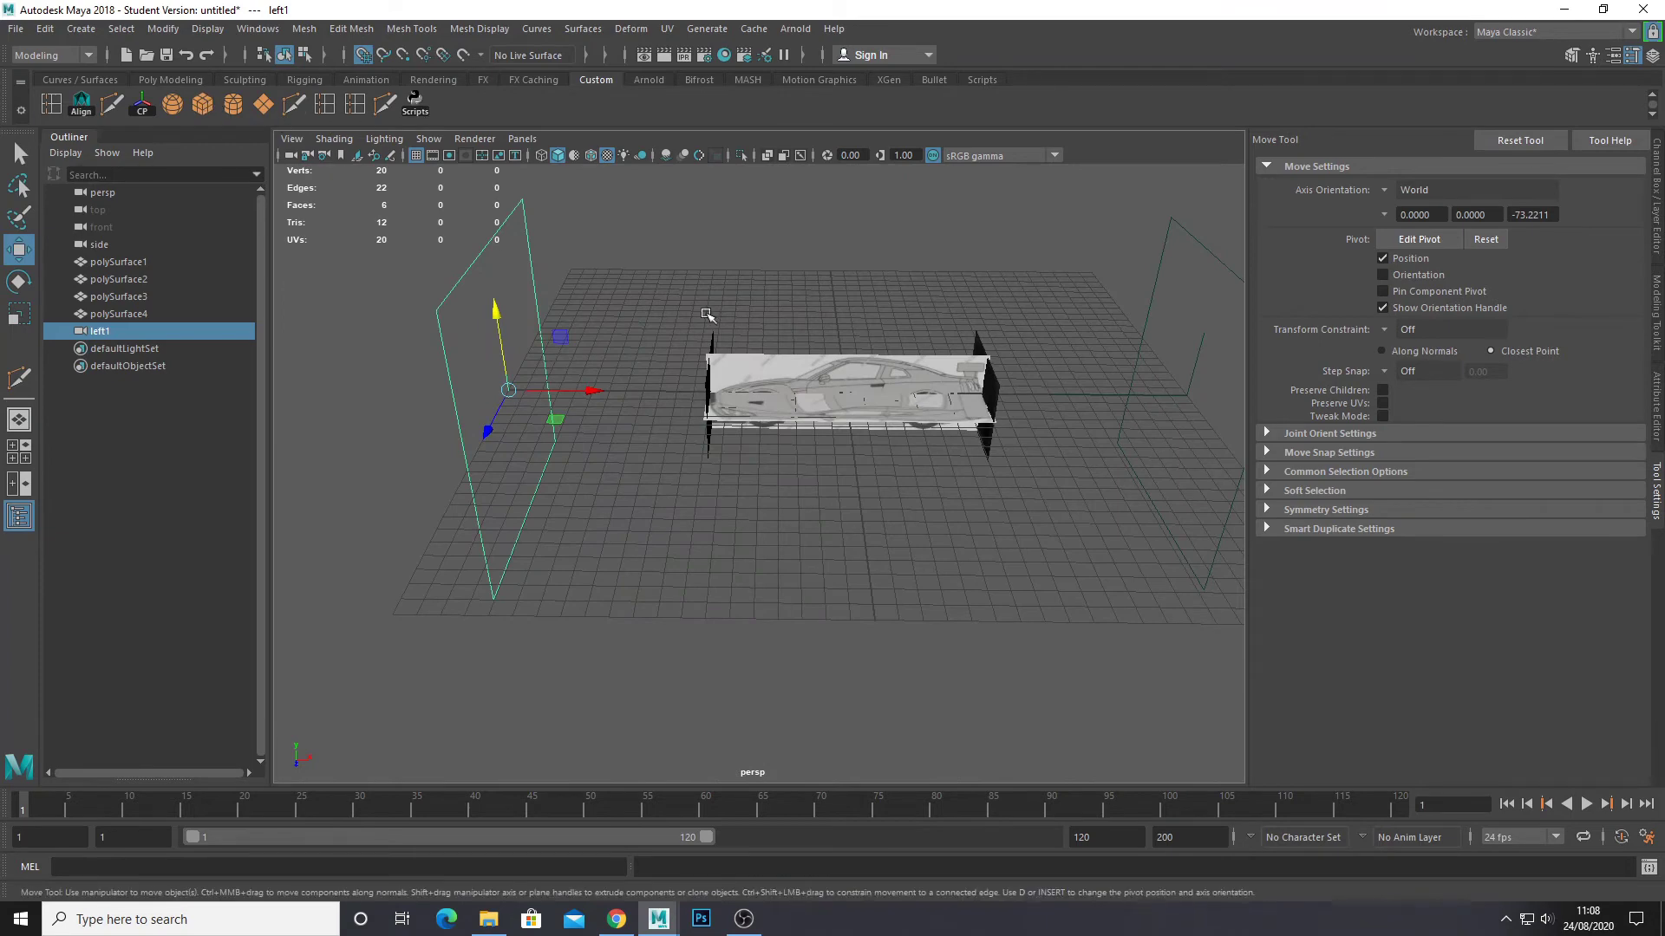
scroll(705, 314, "up", 3)
key("r")
left_click_drag(922, 322, 1011, 319)
left_click_drag(966, 403, 972, 331, "alt")
Compare the cube against the blueprint in the front and left orthographic views.
key("space")
key("space")
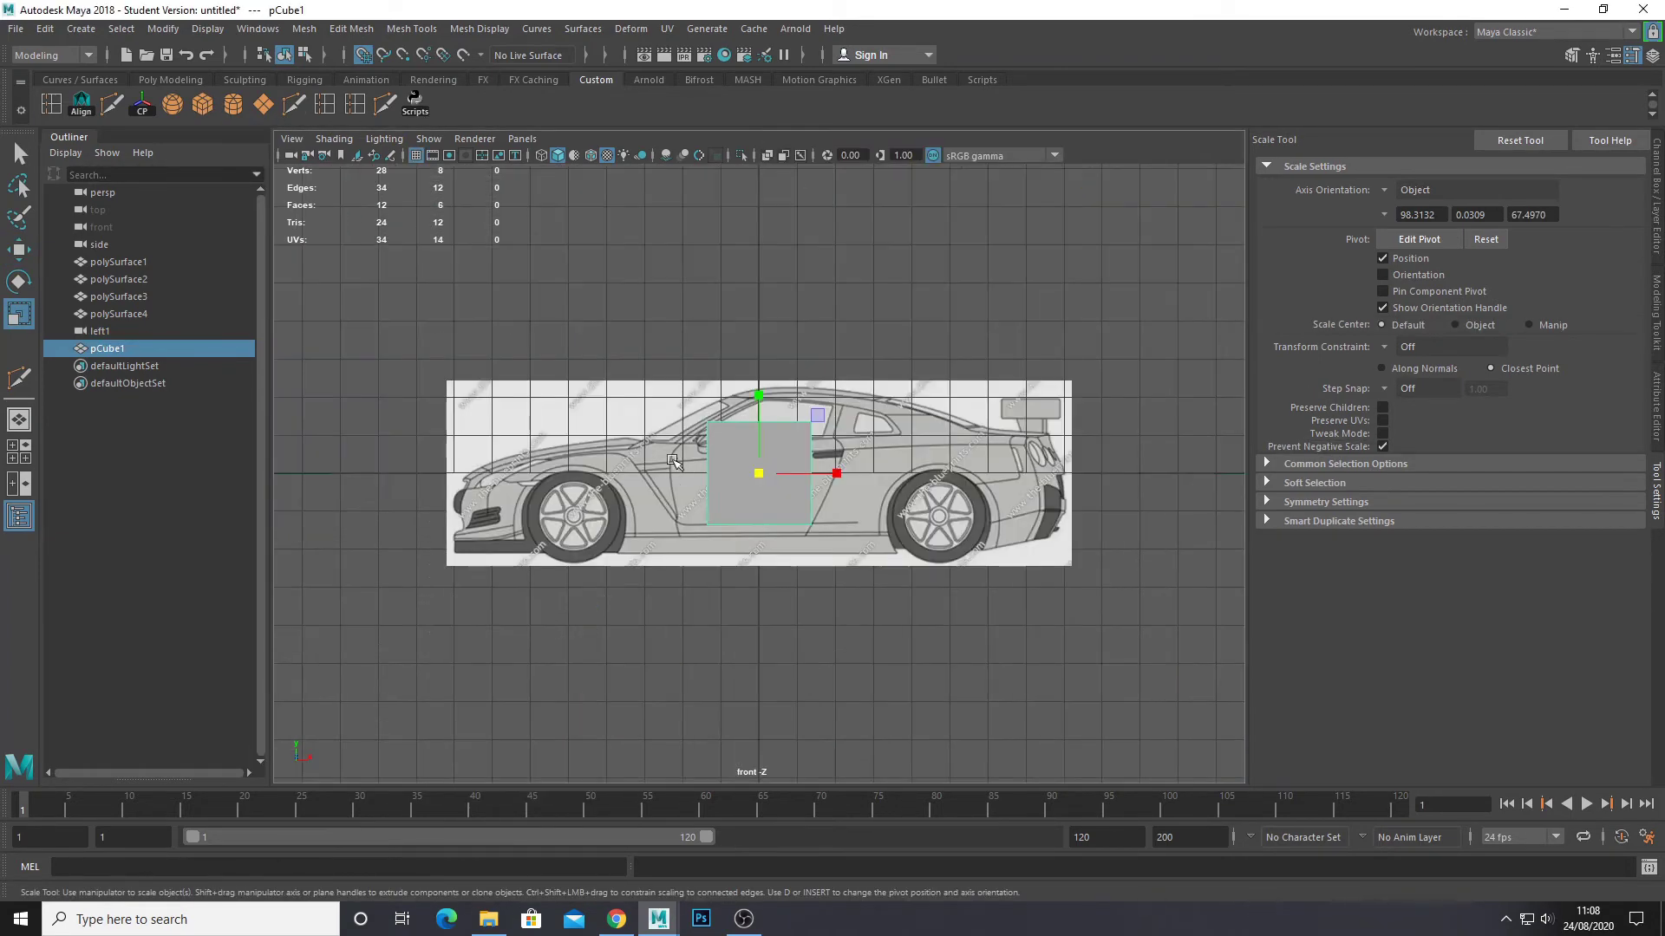
key("space")
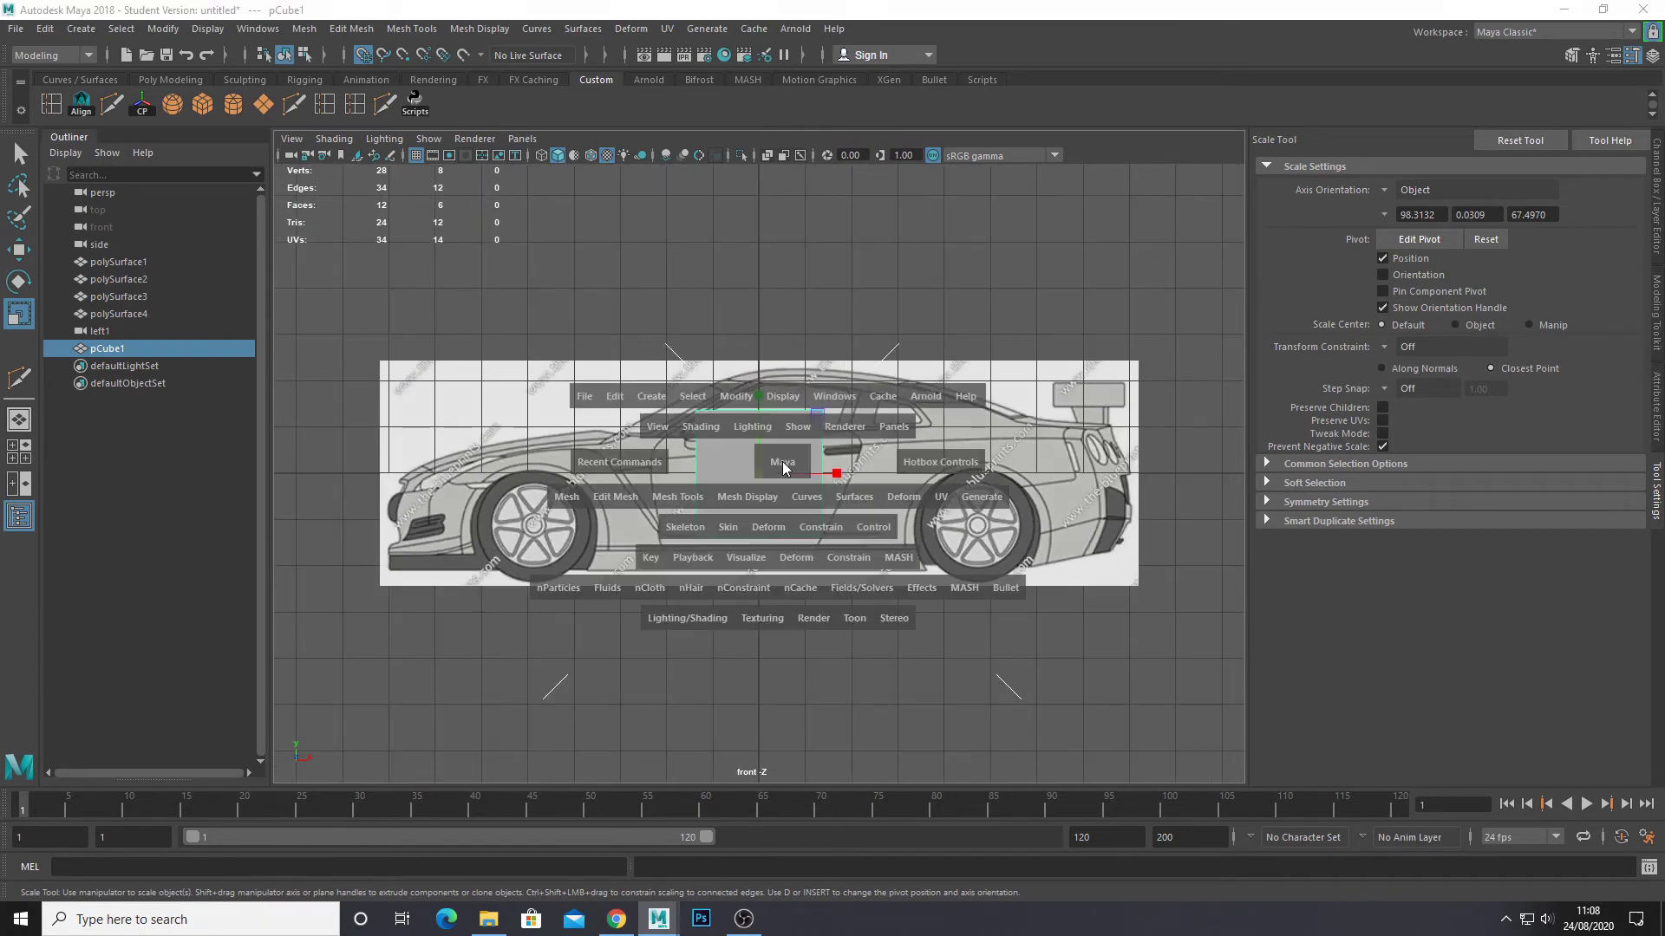
key("space")
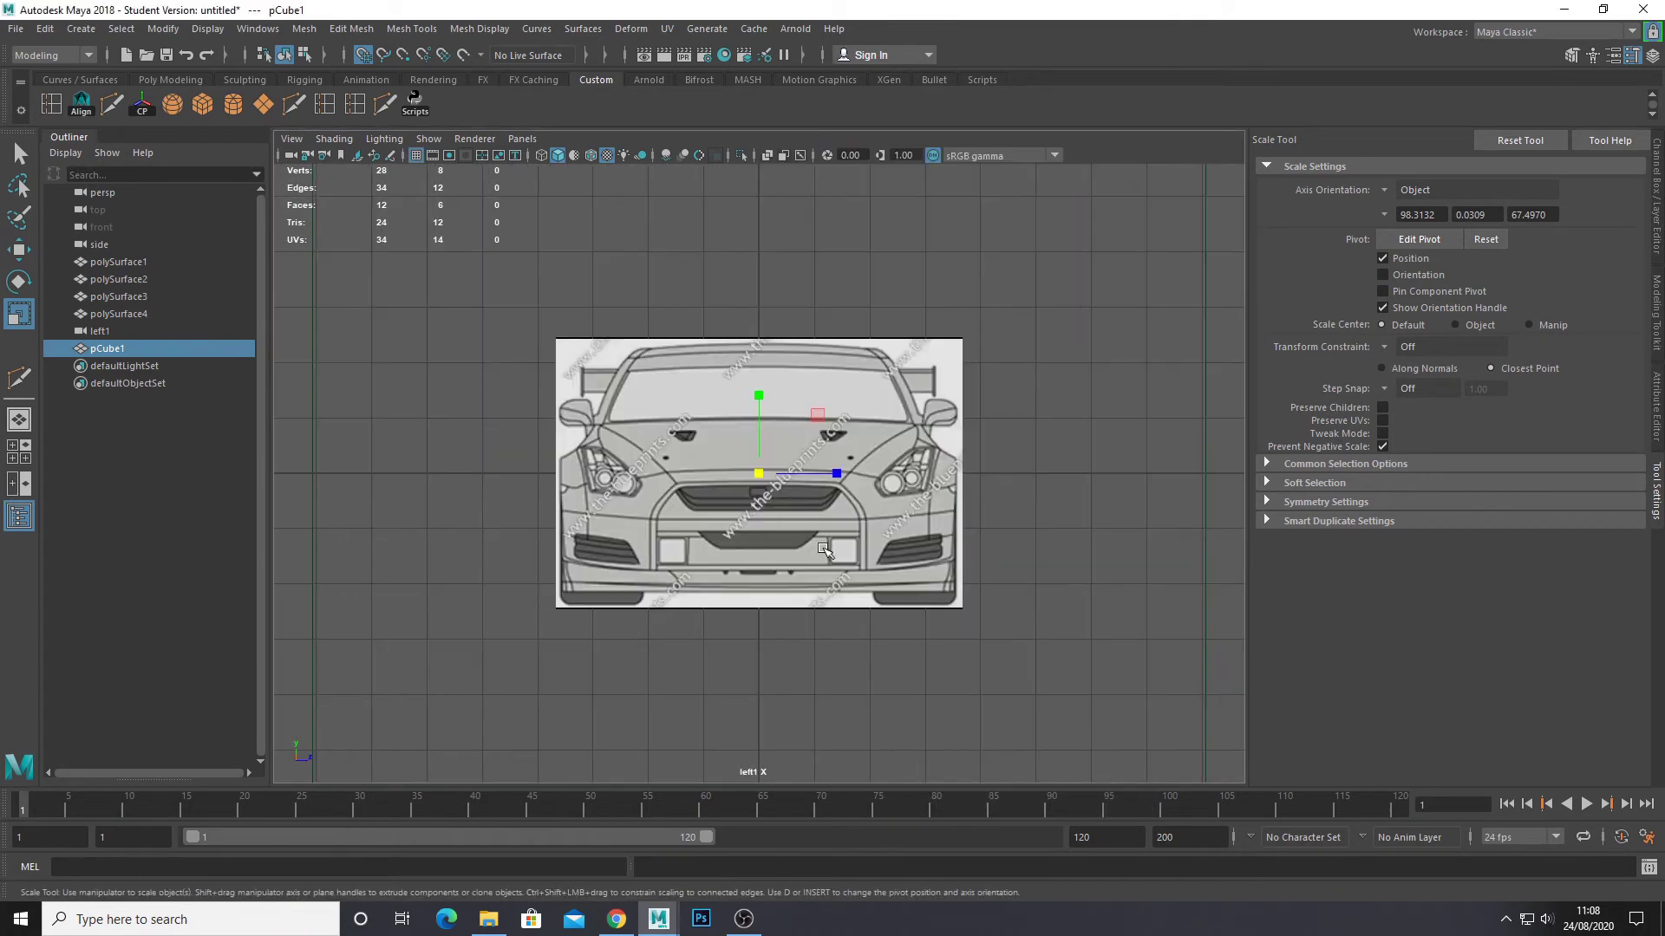
key("space")
key("space")
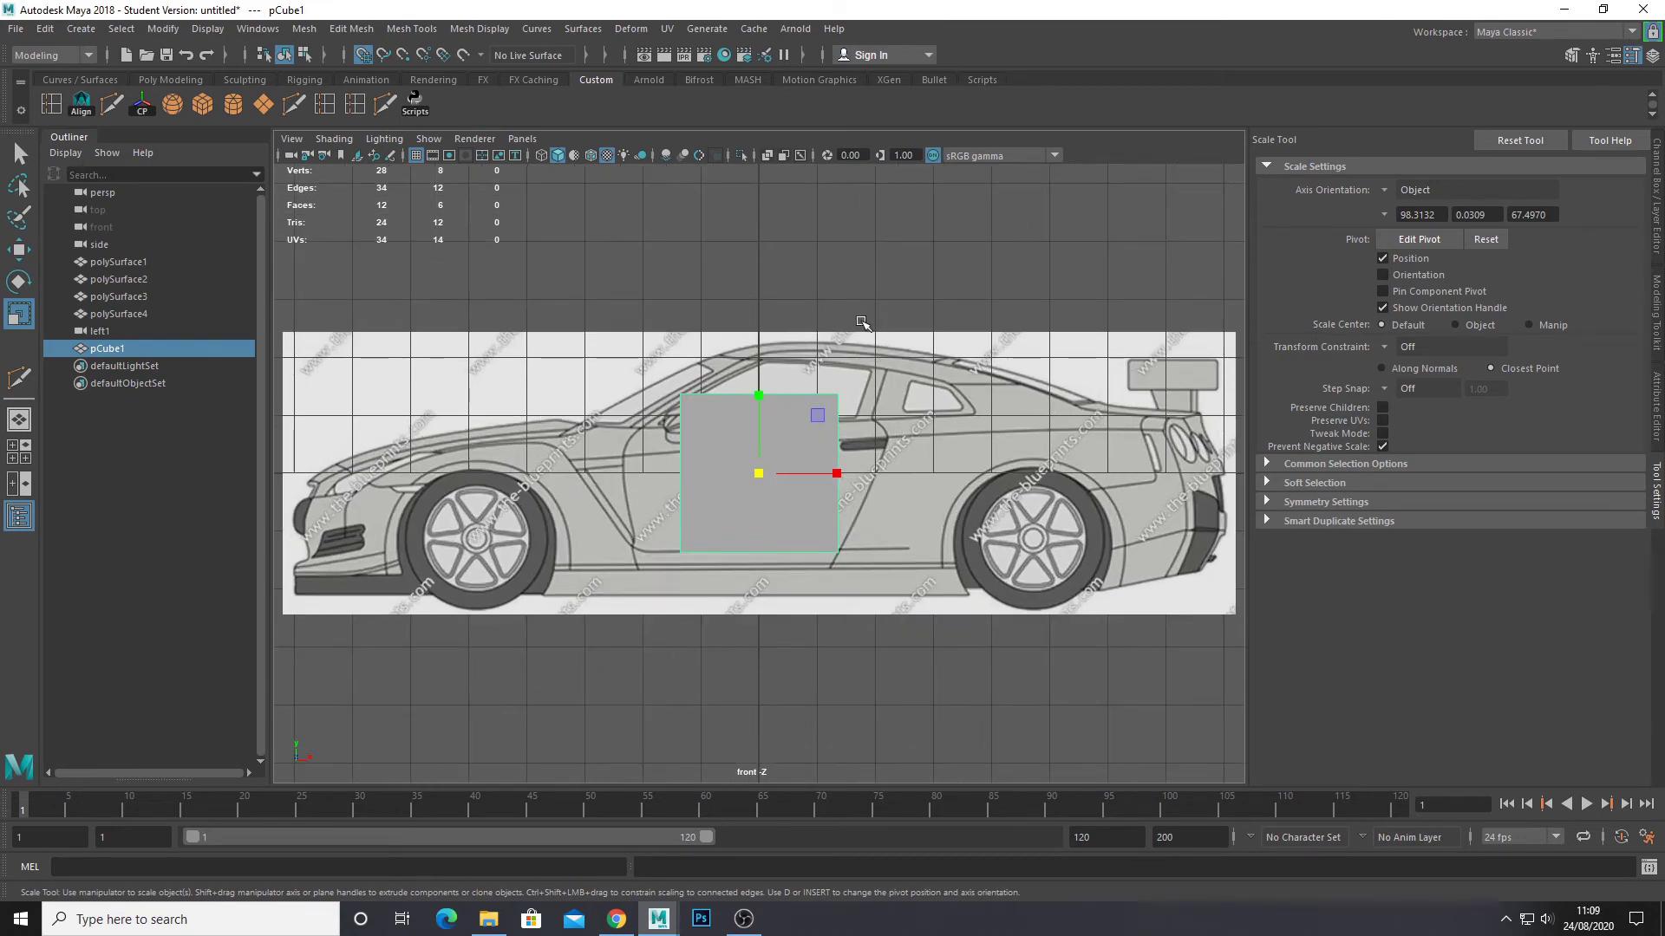
Try X-ray display in the front view with the cube over the blueprint, and turn it back off.
scroll(863, 322, "up", 3)
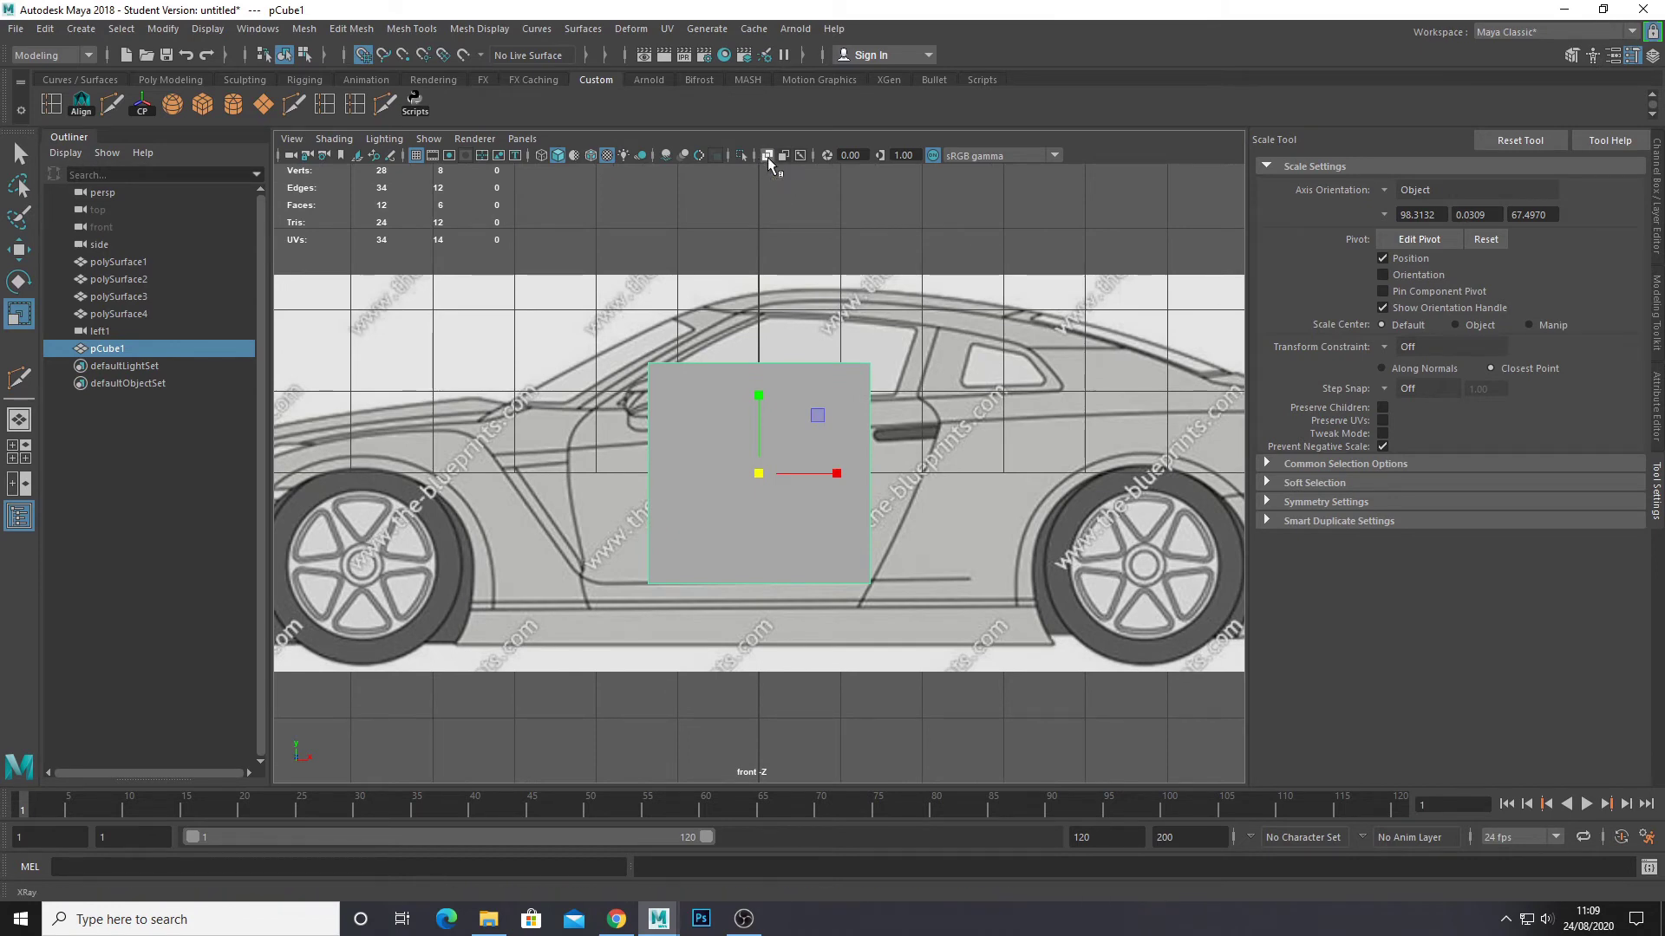
left_click(766, 156)
scroll(852, 439, "down", 3)
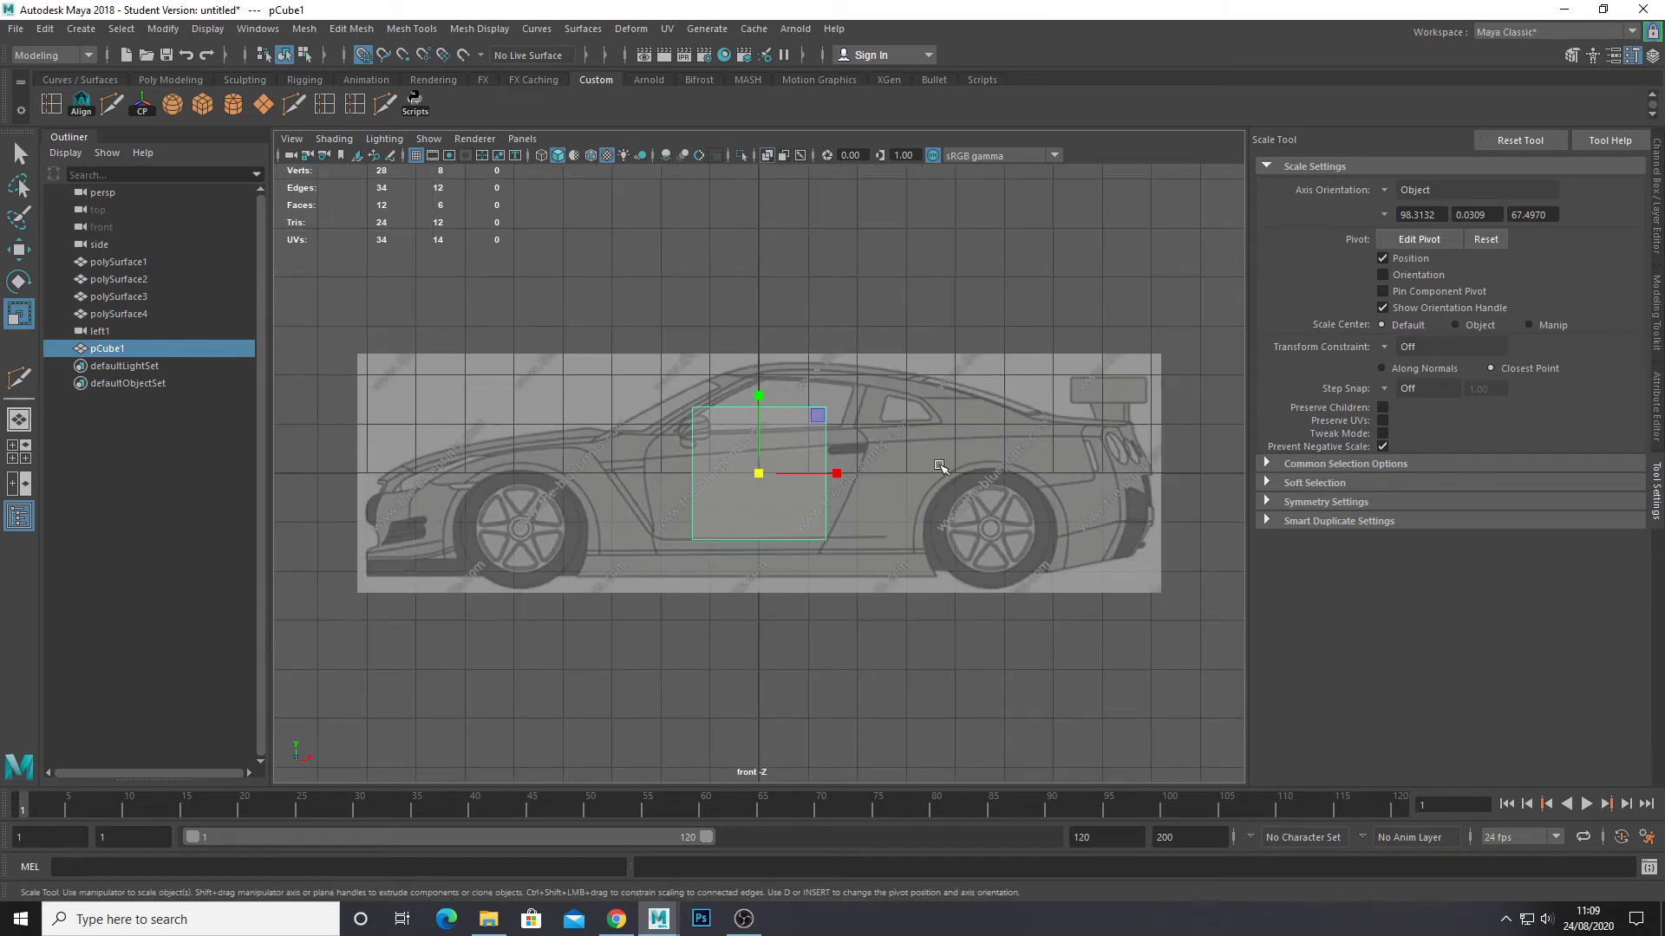
left_click(771, 155)
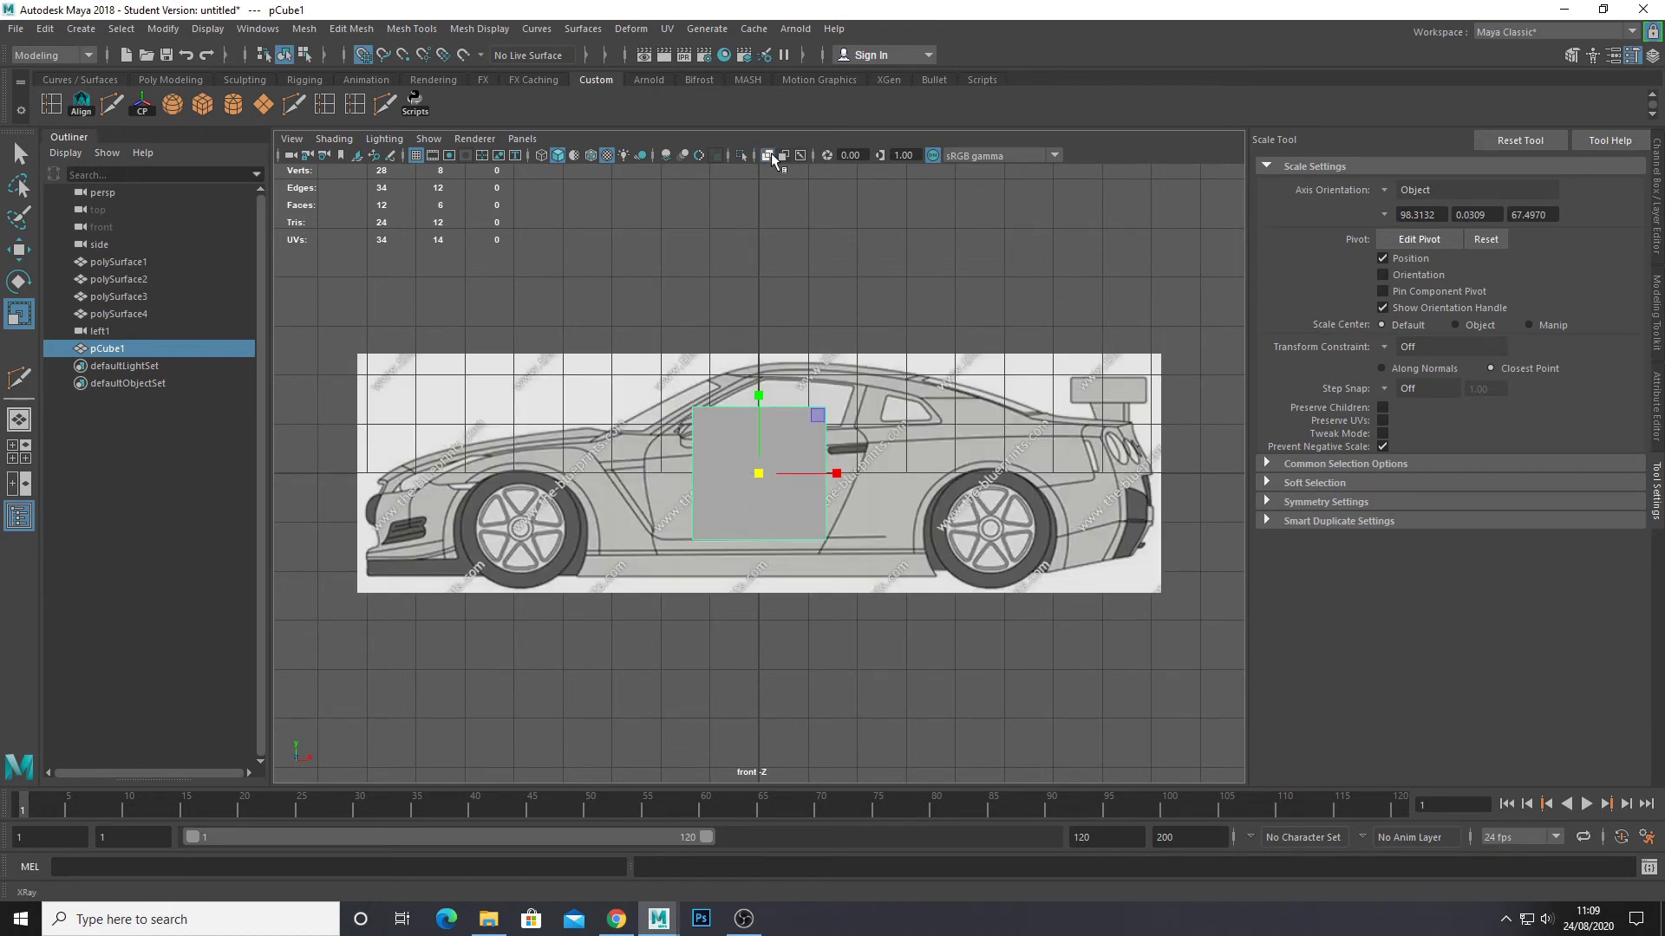
scroll(816, 464, "up", 2)
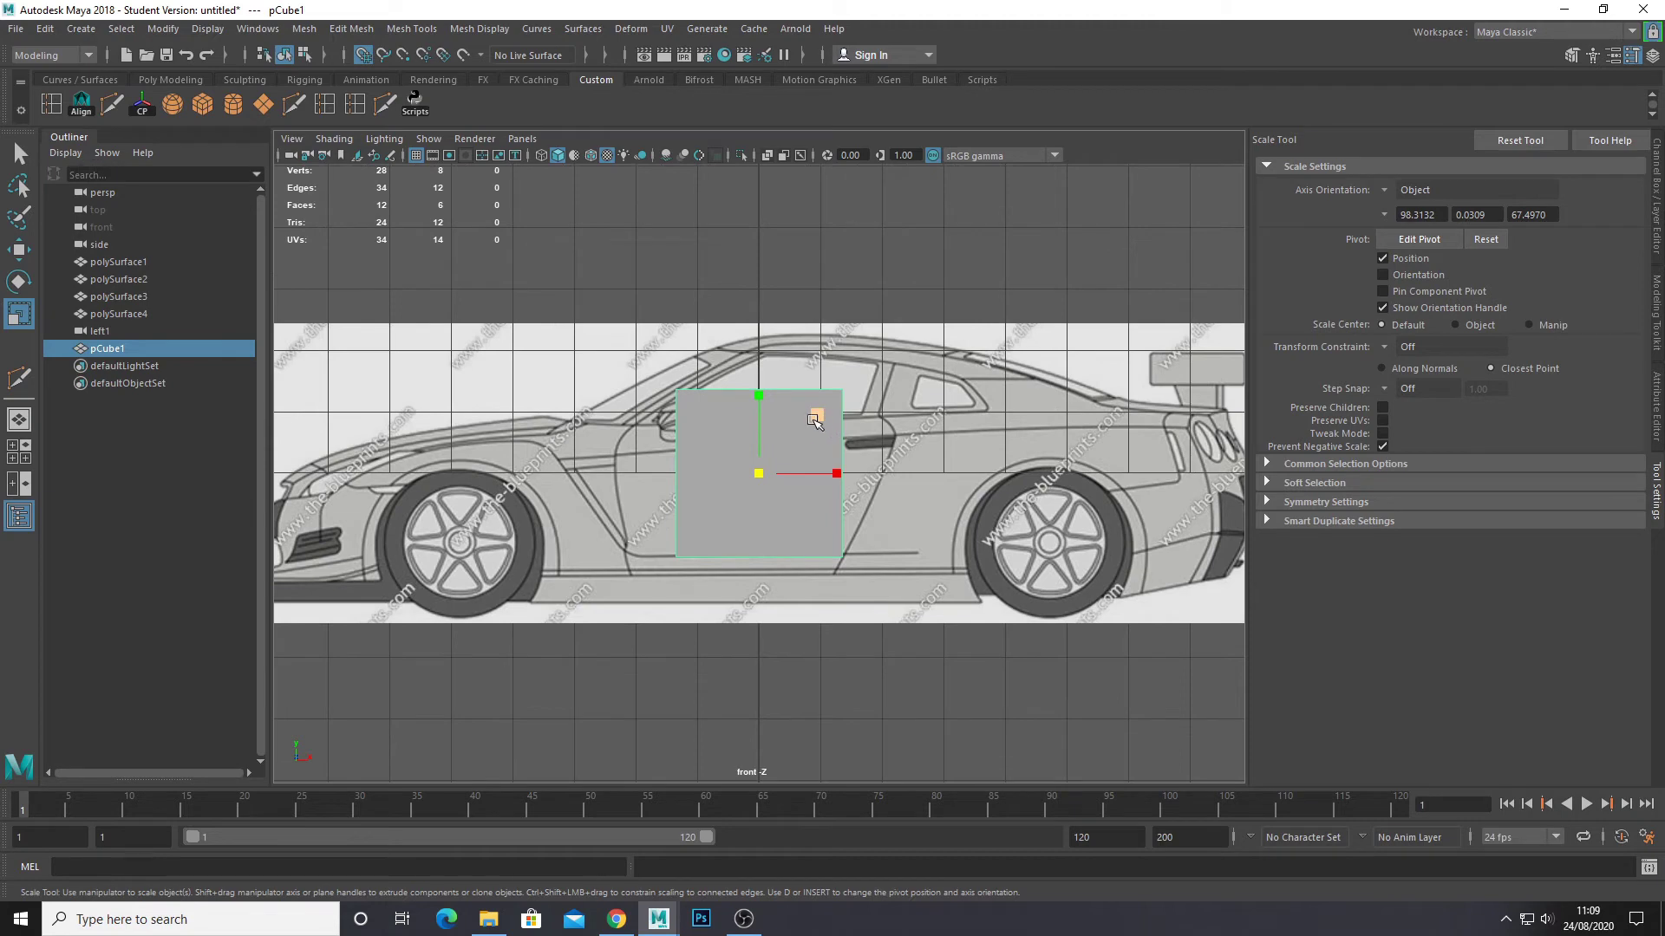
Raise the transparency of the cube's lambert1 material well past halfway and return to the four-view layout.
key("w")
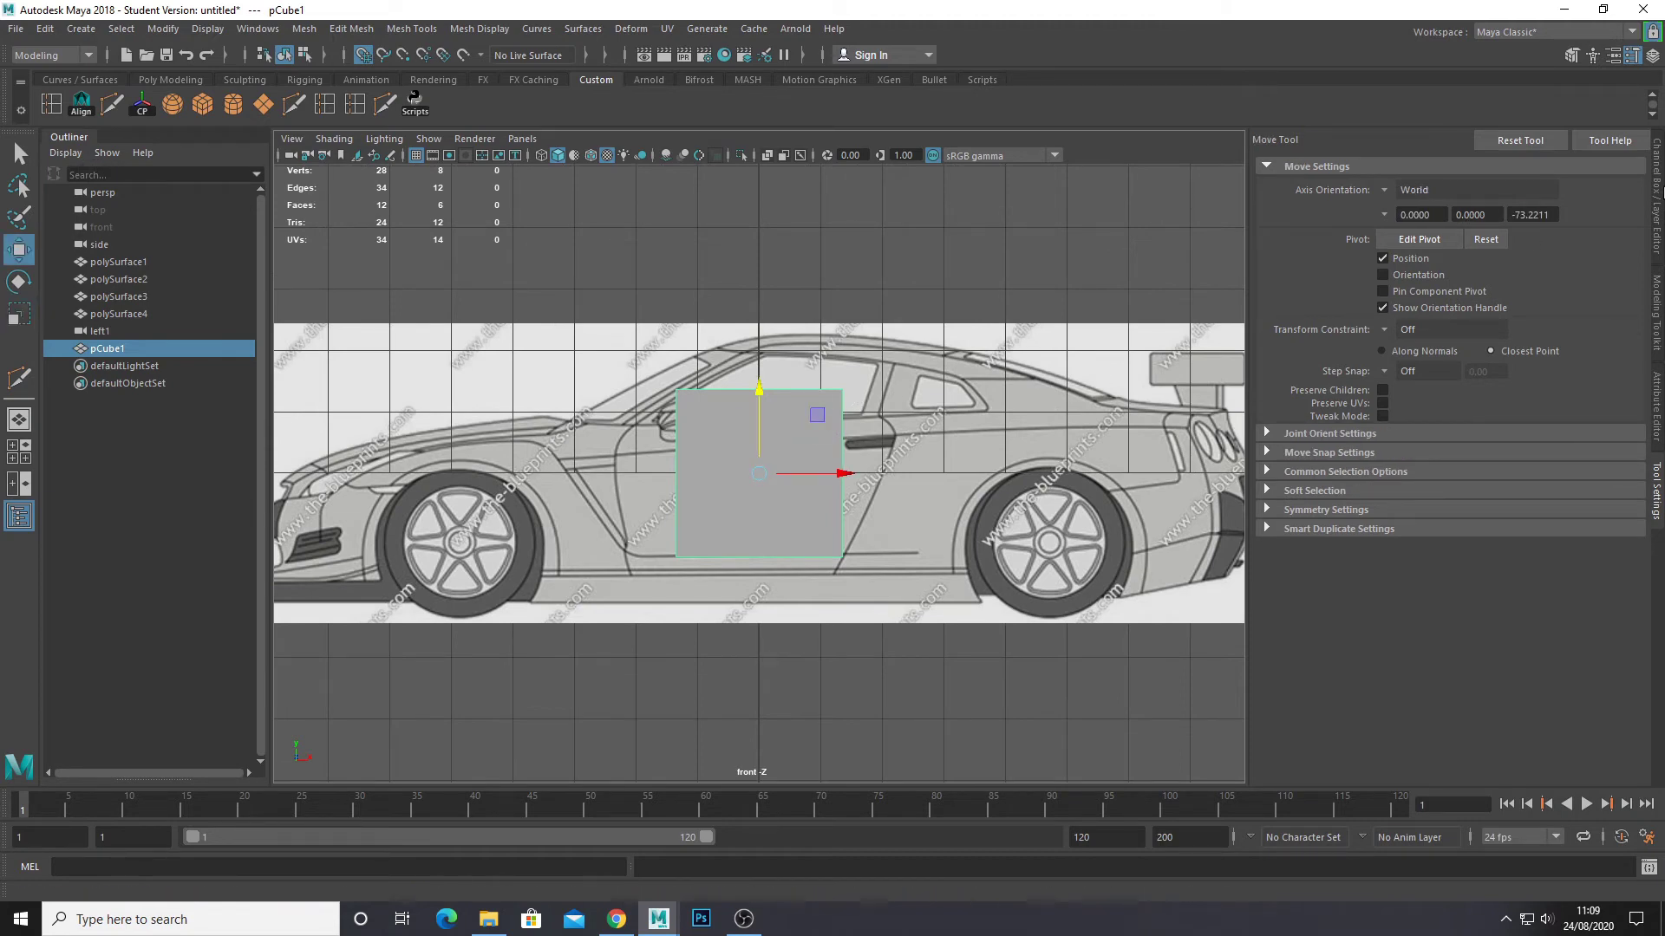
left_click(1657, 406)
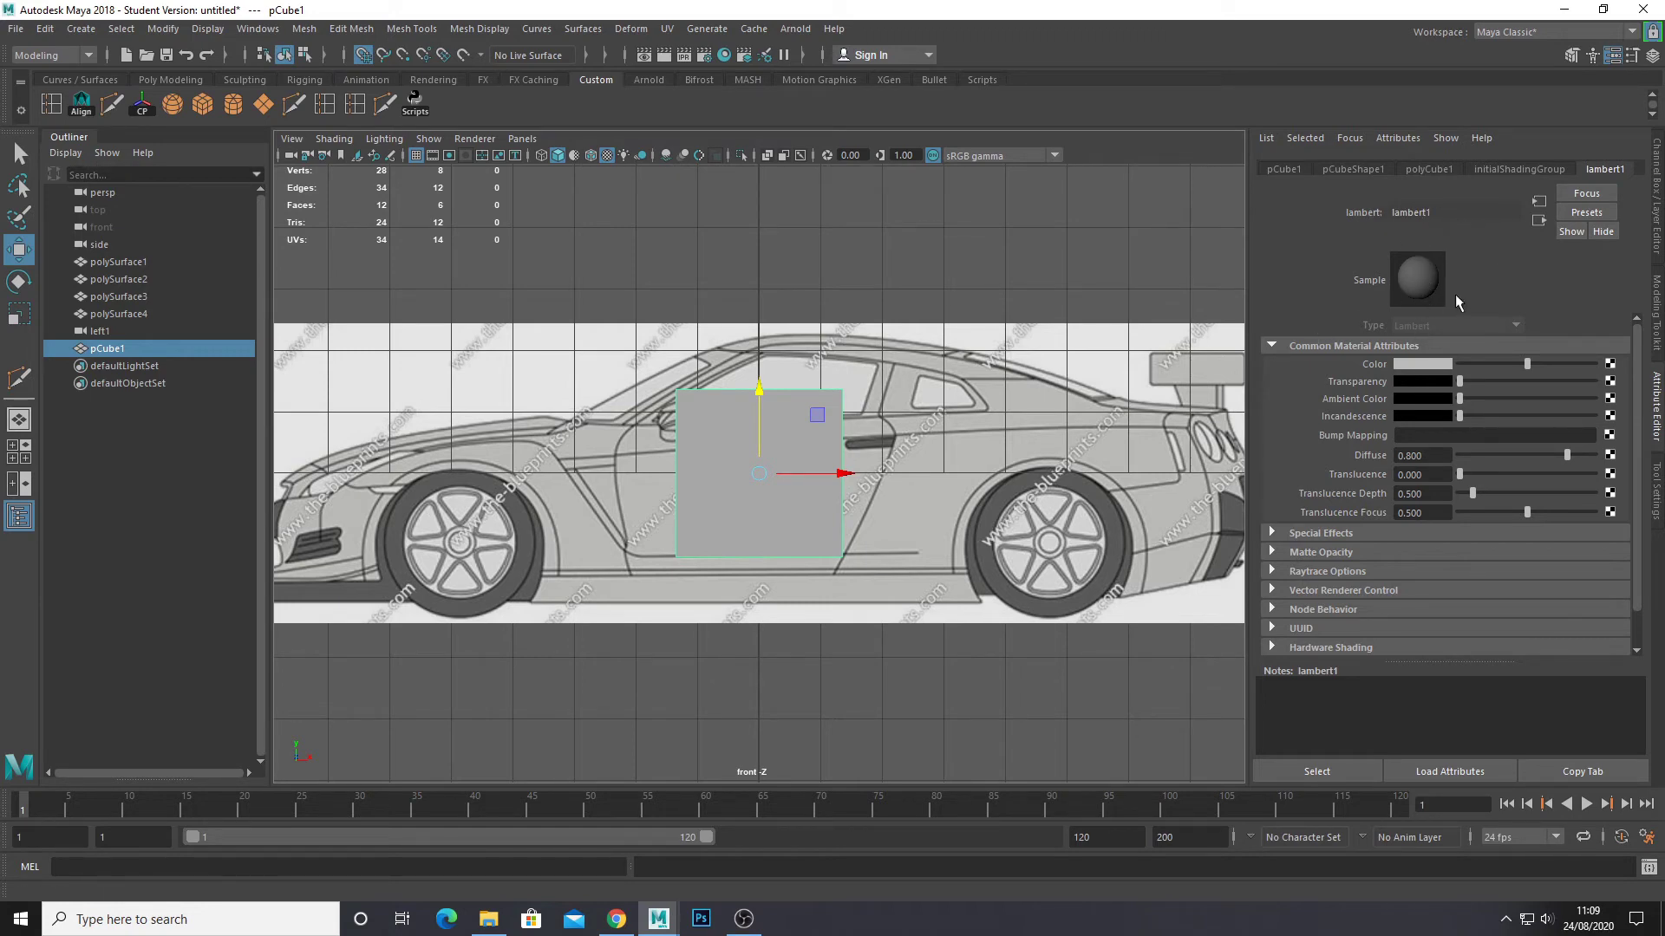
left_click_drag(1461, 390, 1549, 390)
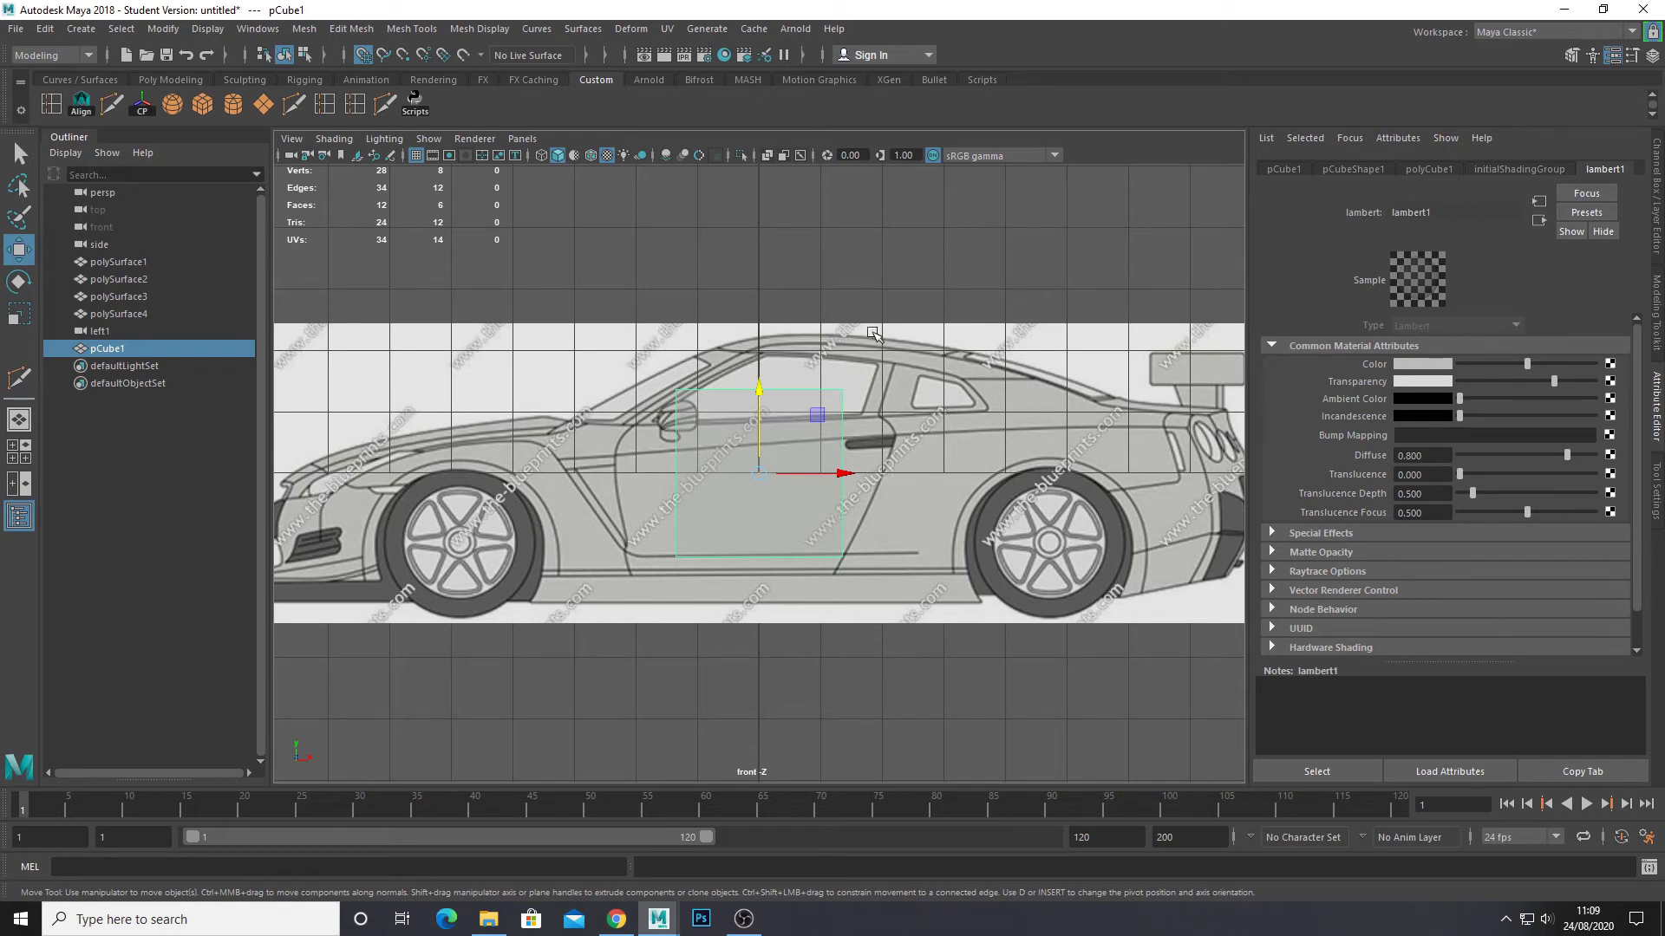
scroll(873, 334, "down", 3)
key("space")
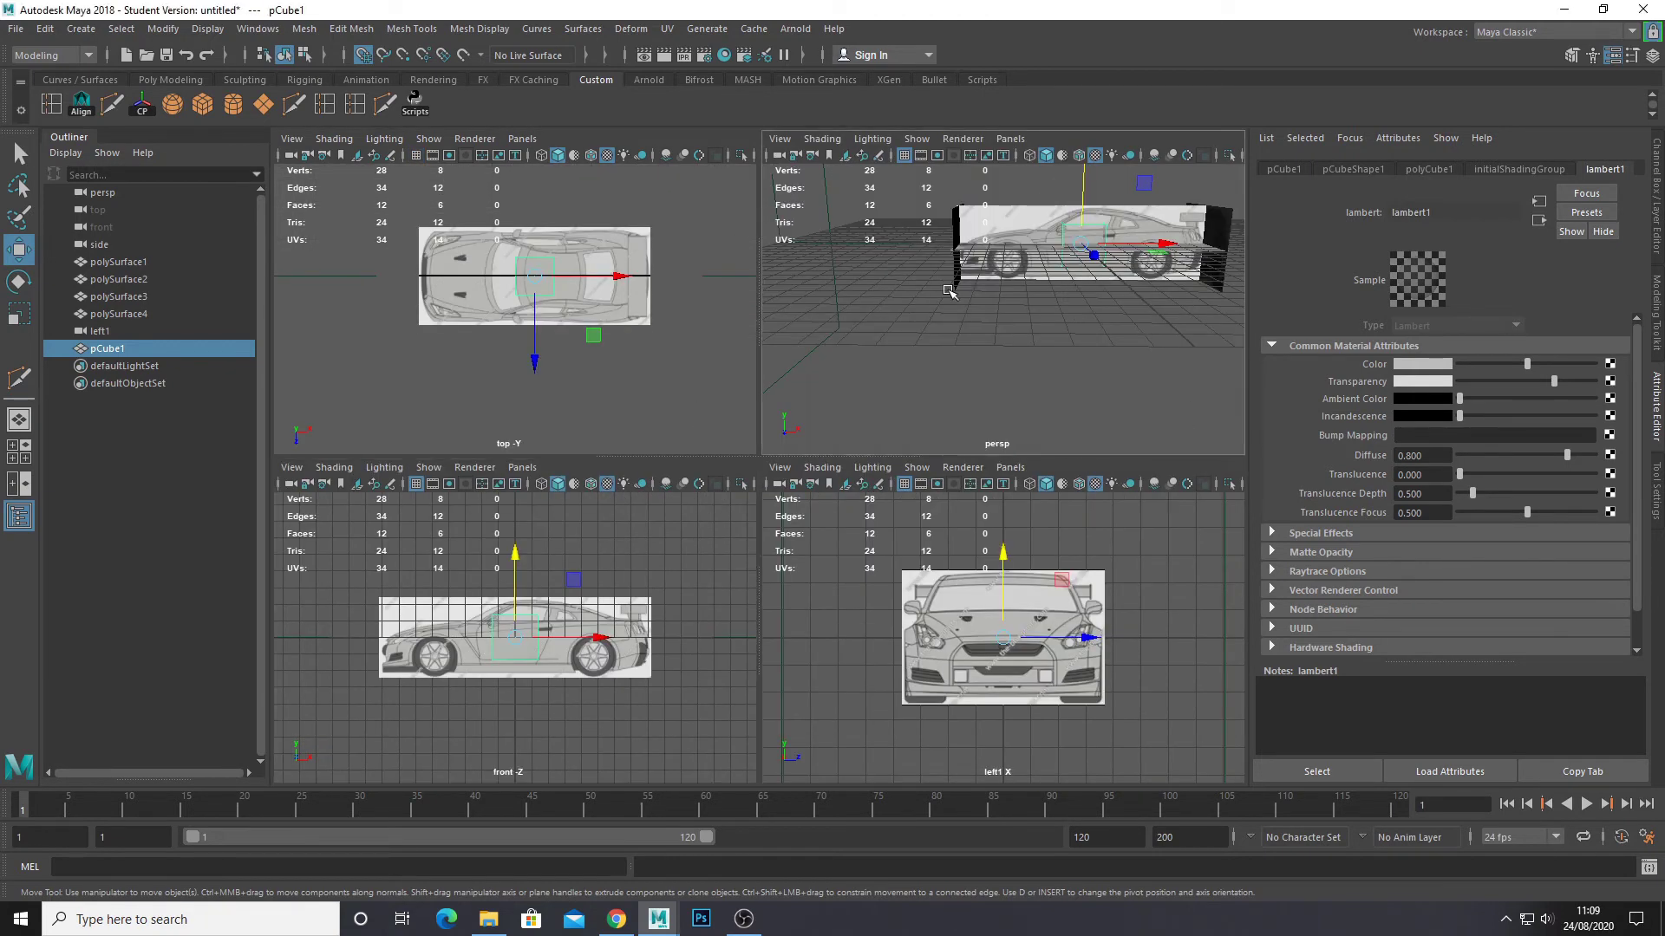
Move the front-view plane along the car's length from the front end to the middle of the blueprint.
key("space")
scroll(659, 288, "up", 2)
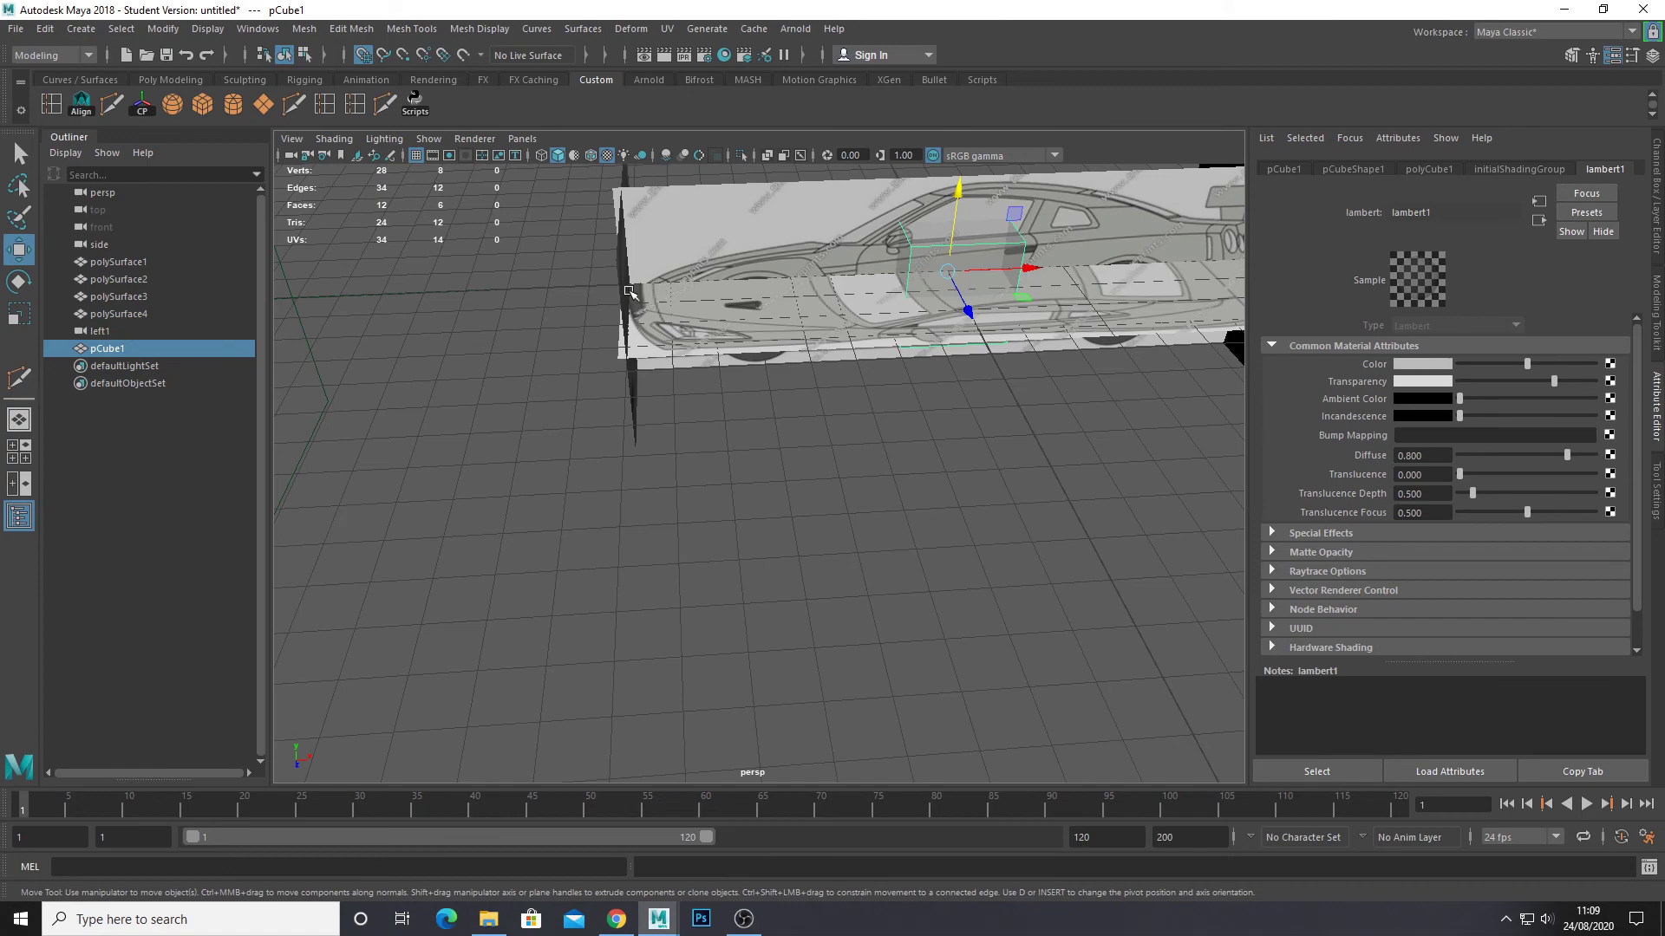
left_click(630, 291)
left_click_drag(630, 291, 885, 438, "alt")
key("space")
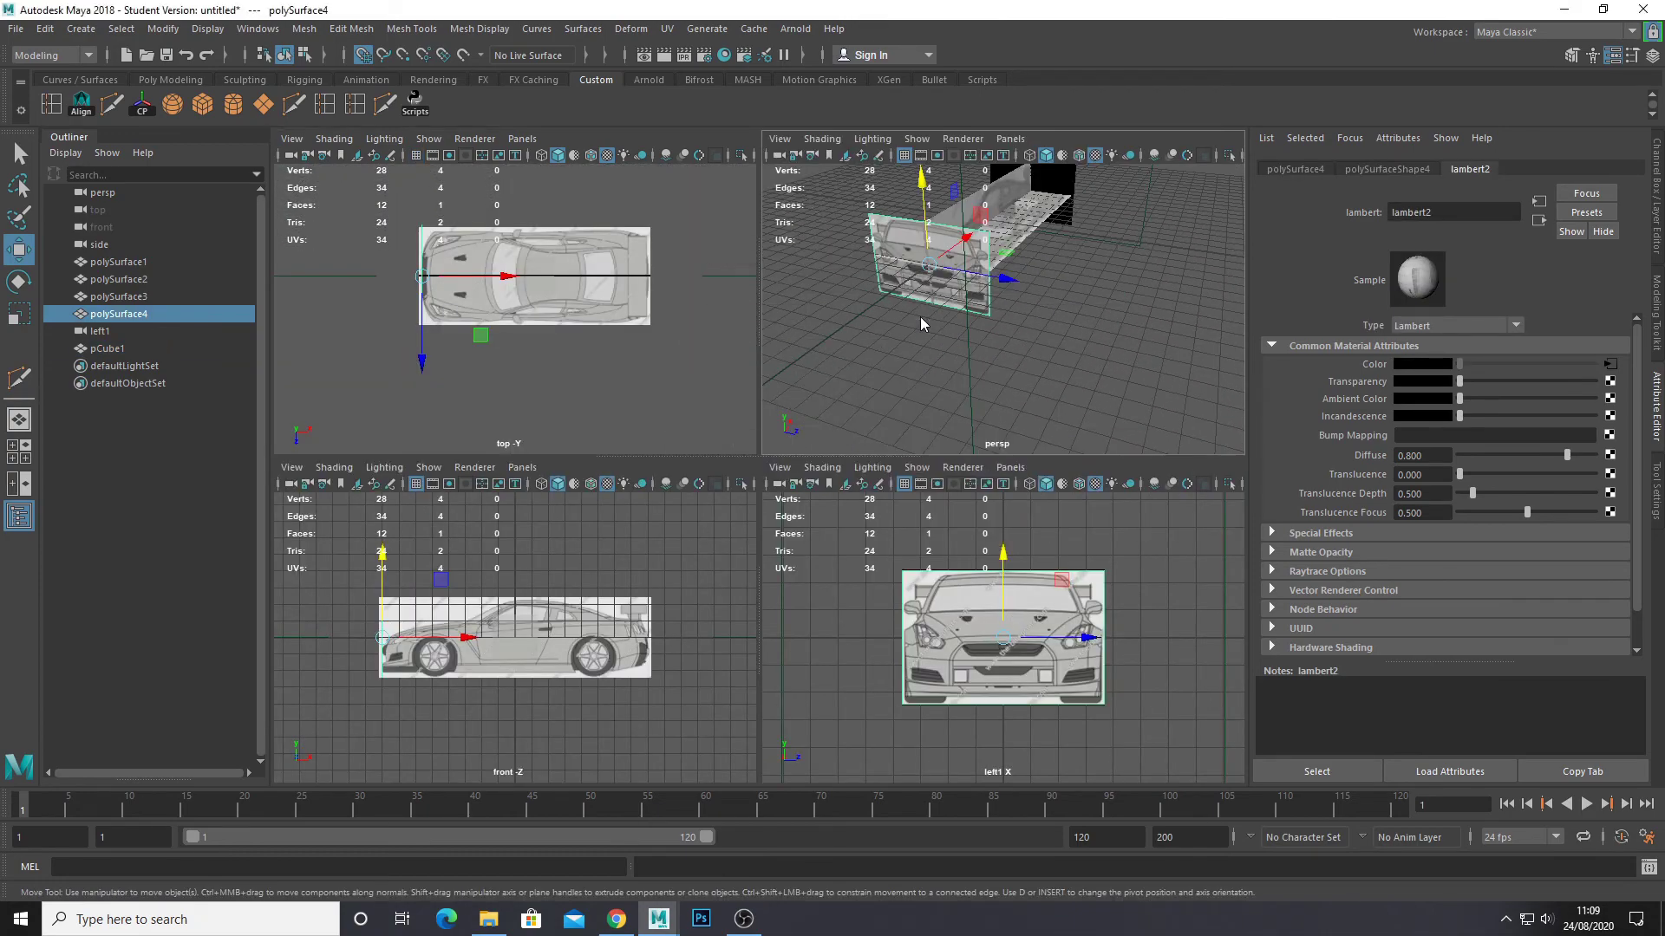
key("space")
scroll(815, 321, "up", 2)
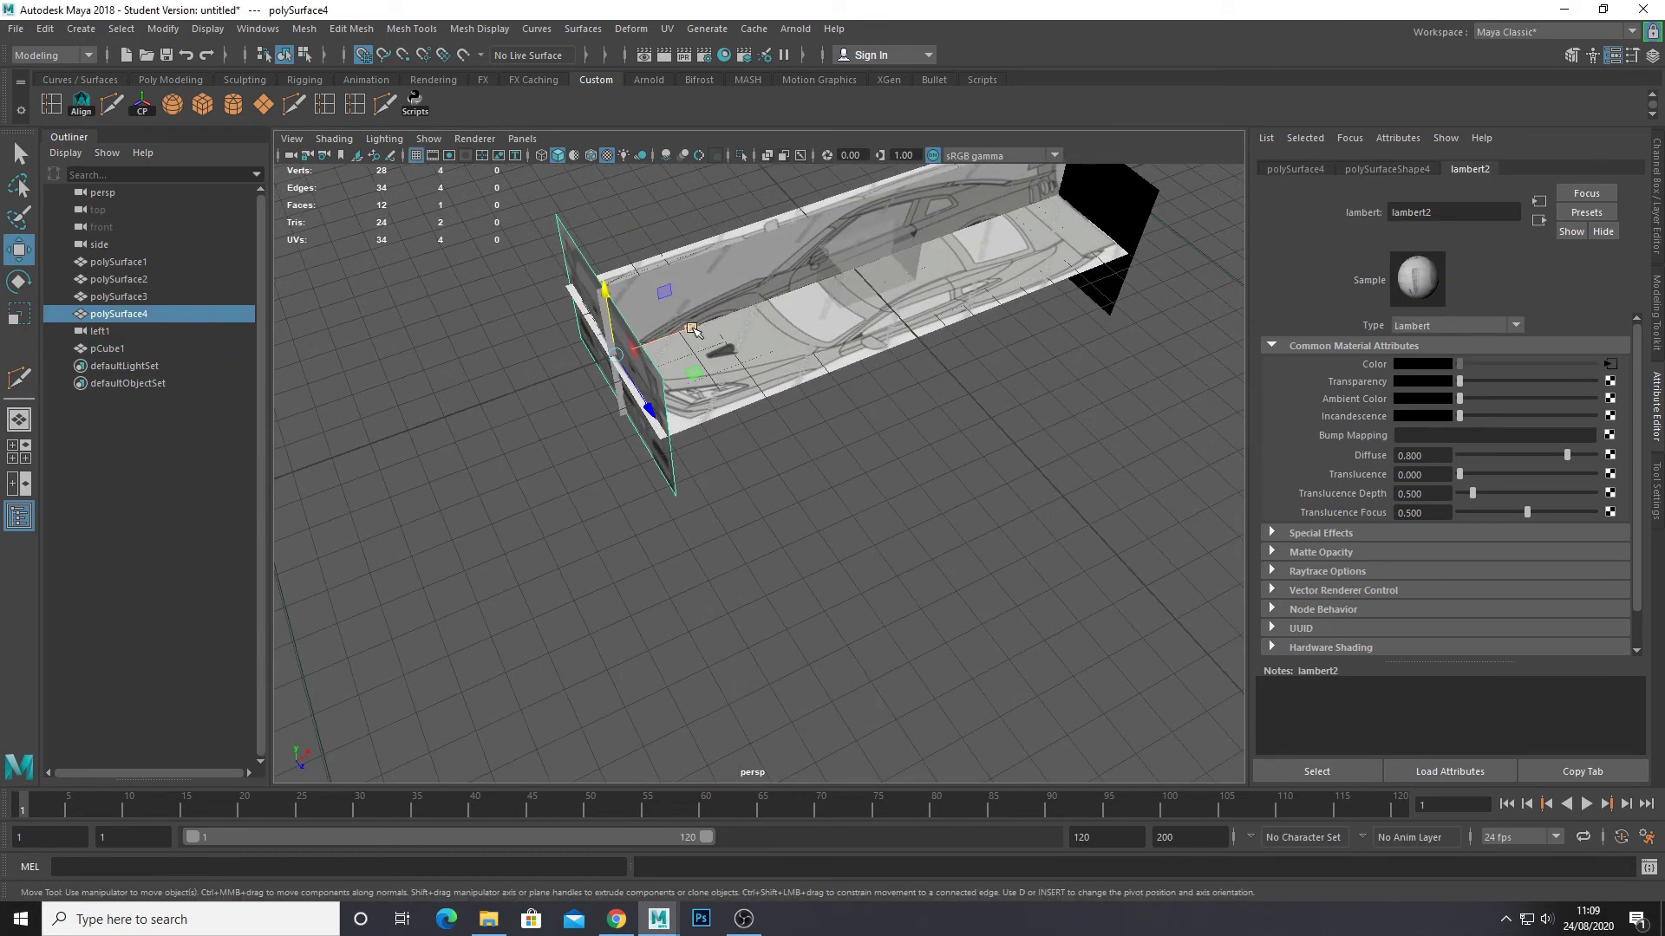
left_click_drag(693, 329, 815, 336, "alt")
Bring the rear-view plane to the middle beside the front-view plane and nudge the front-view plane with grid snapping off.
left_click(1092, 171)
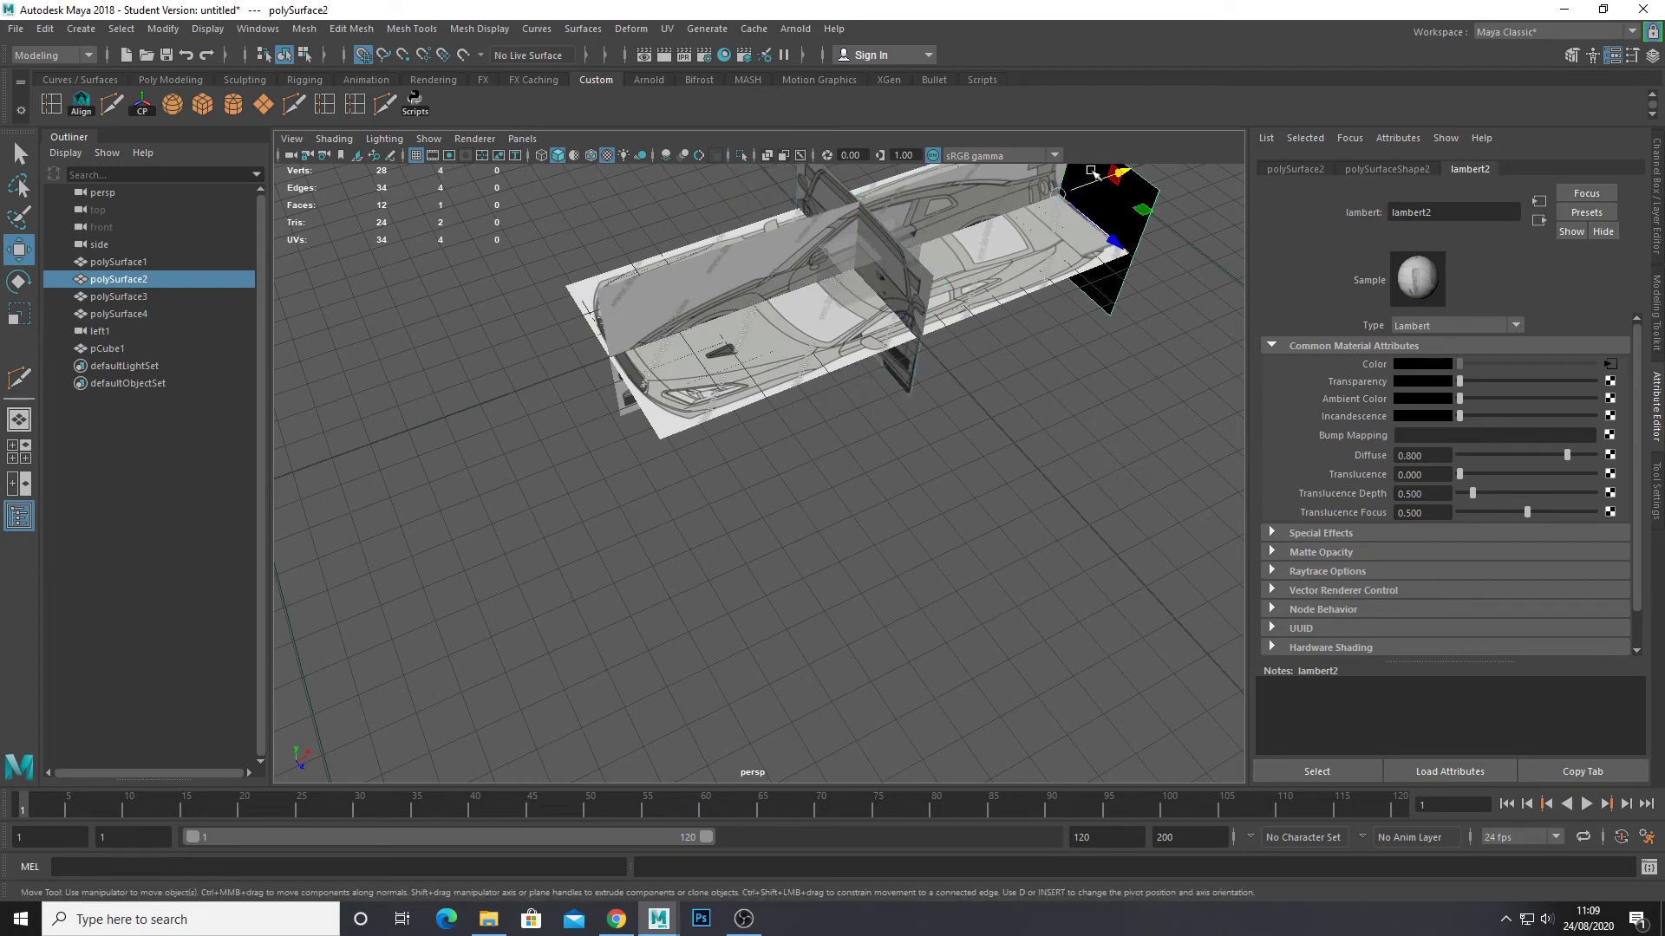
left_click_drag(1093, 171, 914, 241)
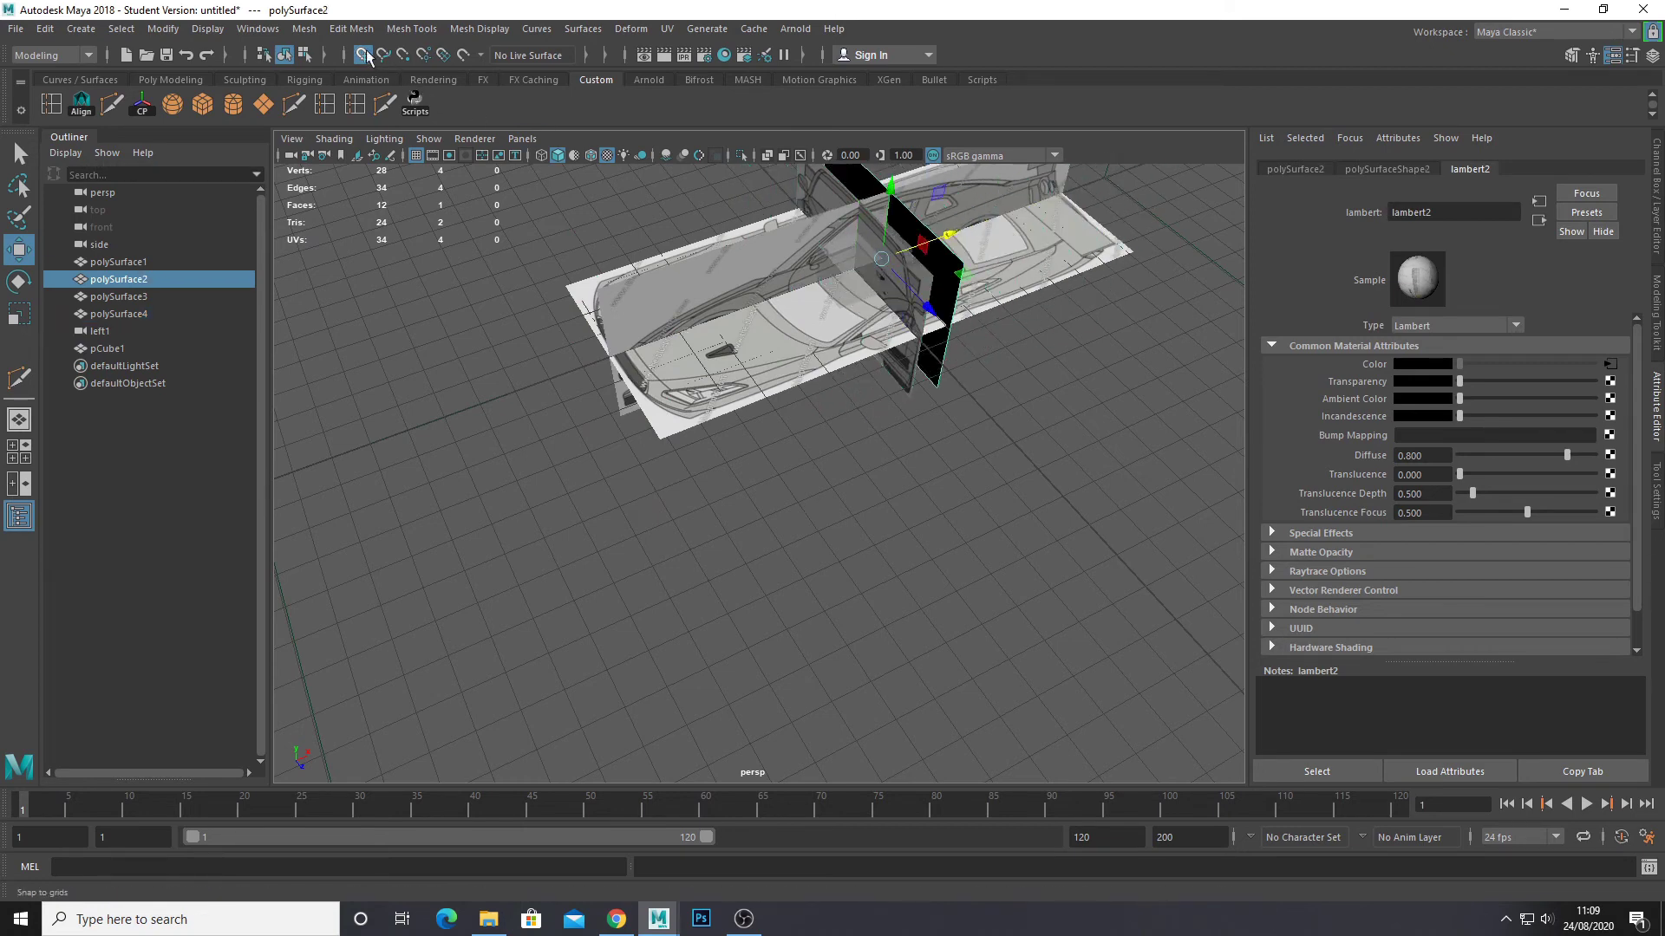
left_click(911, 326)
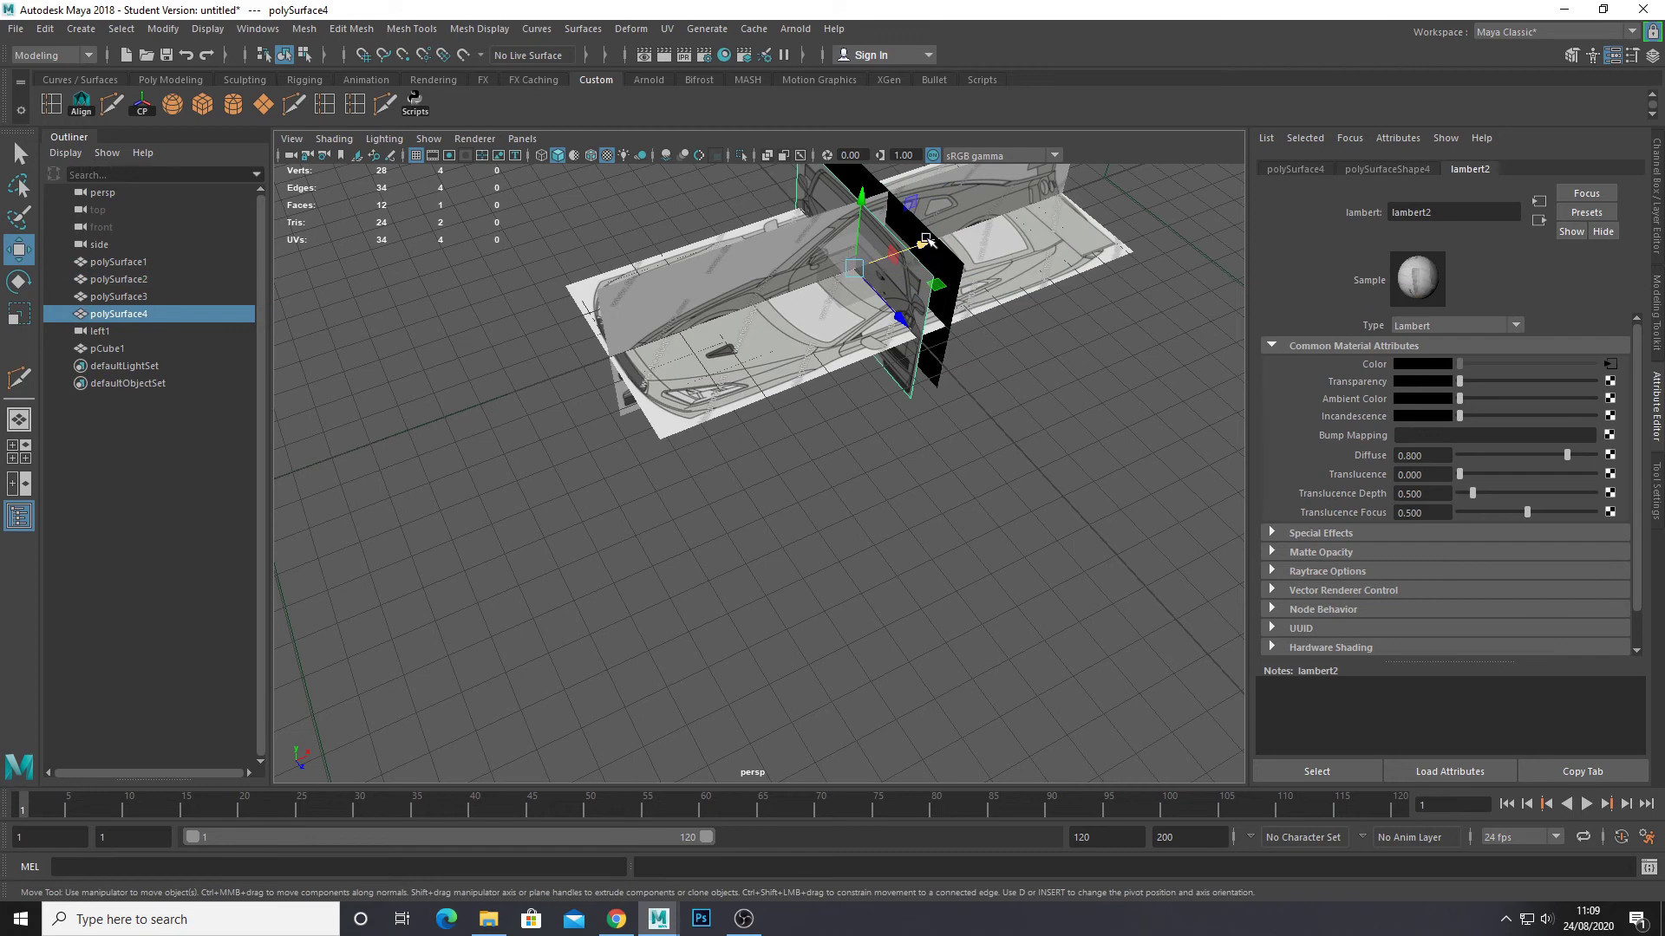
mouse_move(926, 237)
left_mouse_down()
mouse_move(894, 256)
mouse_move(935, 239)
left_mouse_up()
left_click(946, 261)
left_click(1029, 389)
left_click_drag(1029, 389, 911, 368, "alt")
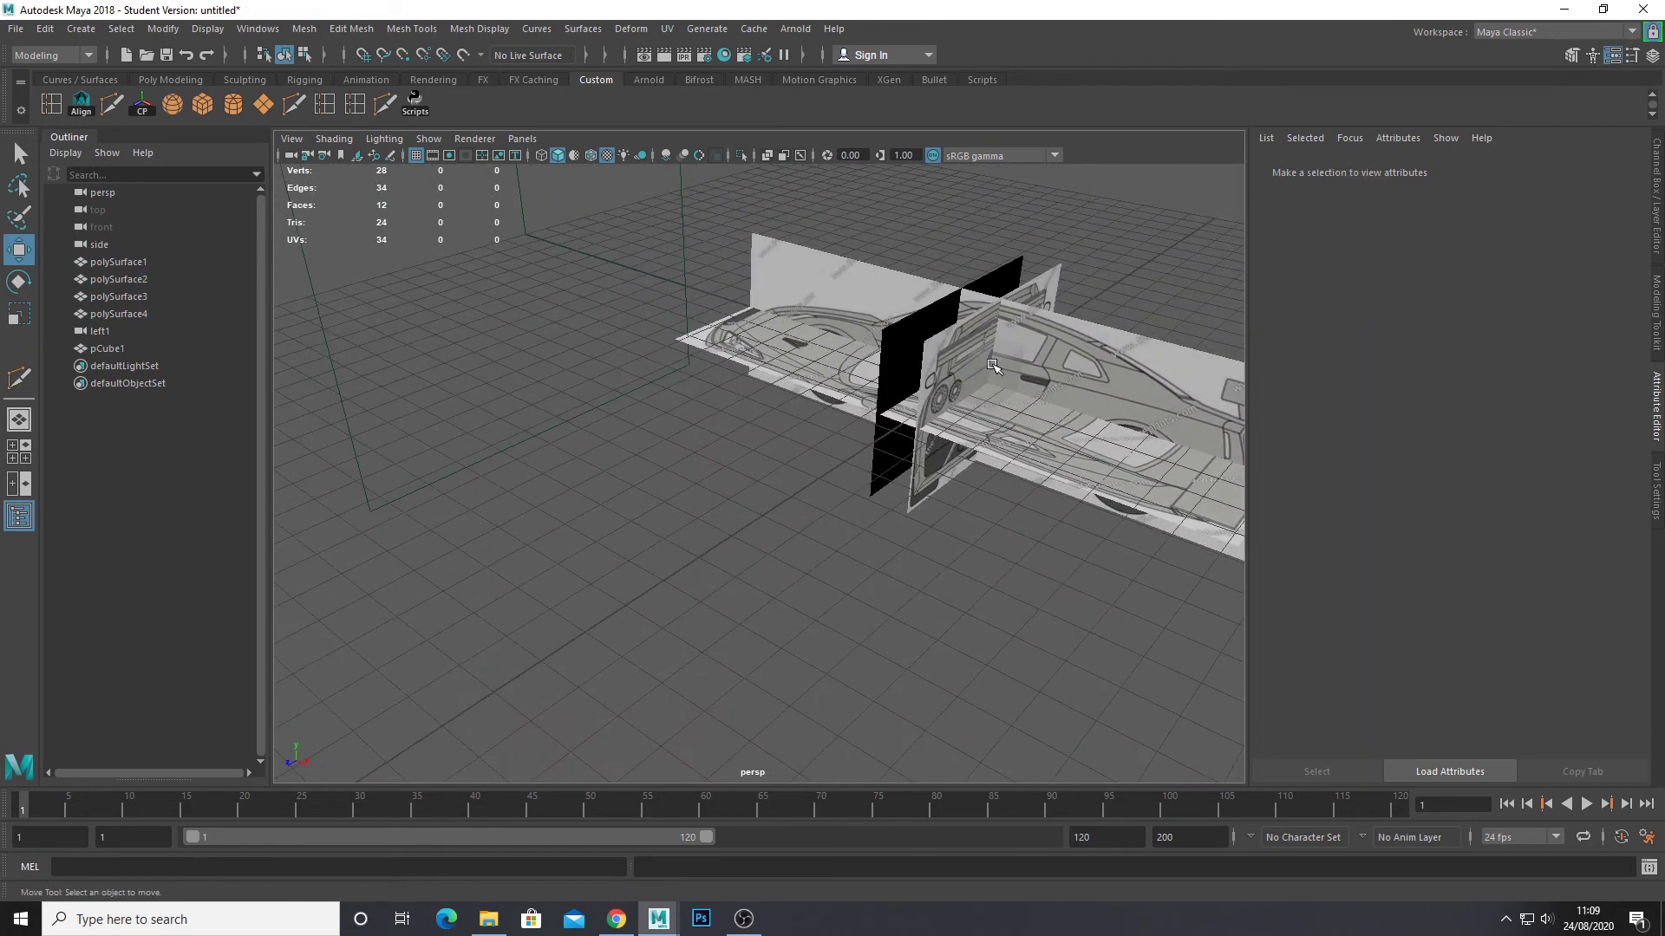
Lower the transparency of the cube's lambert1 material to about a quarter of the slider and check the cube in the views.
left_click(989, 371)
key("space")
key("space")
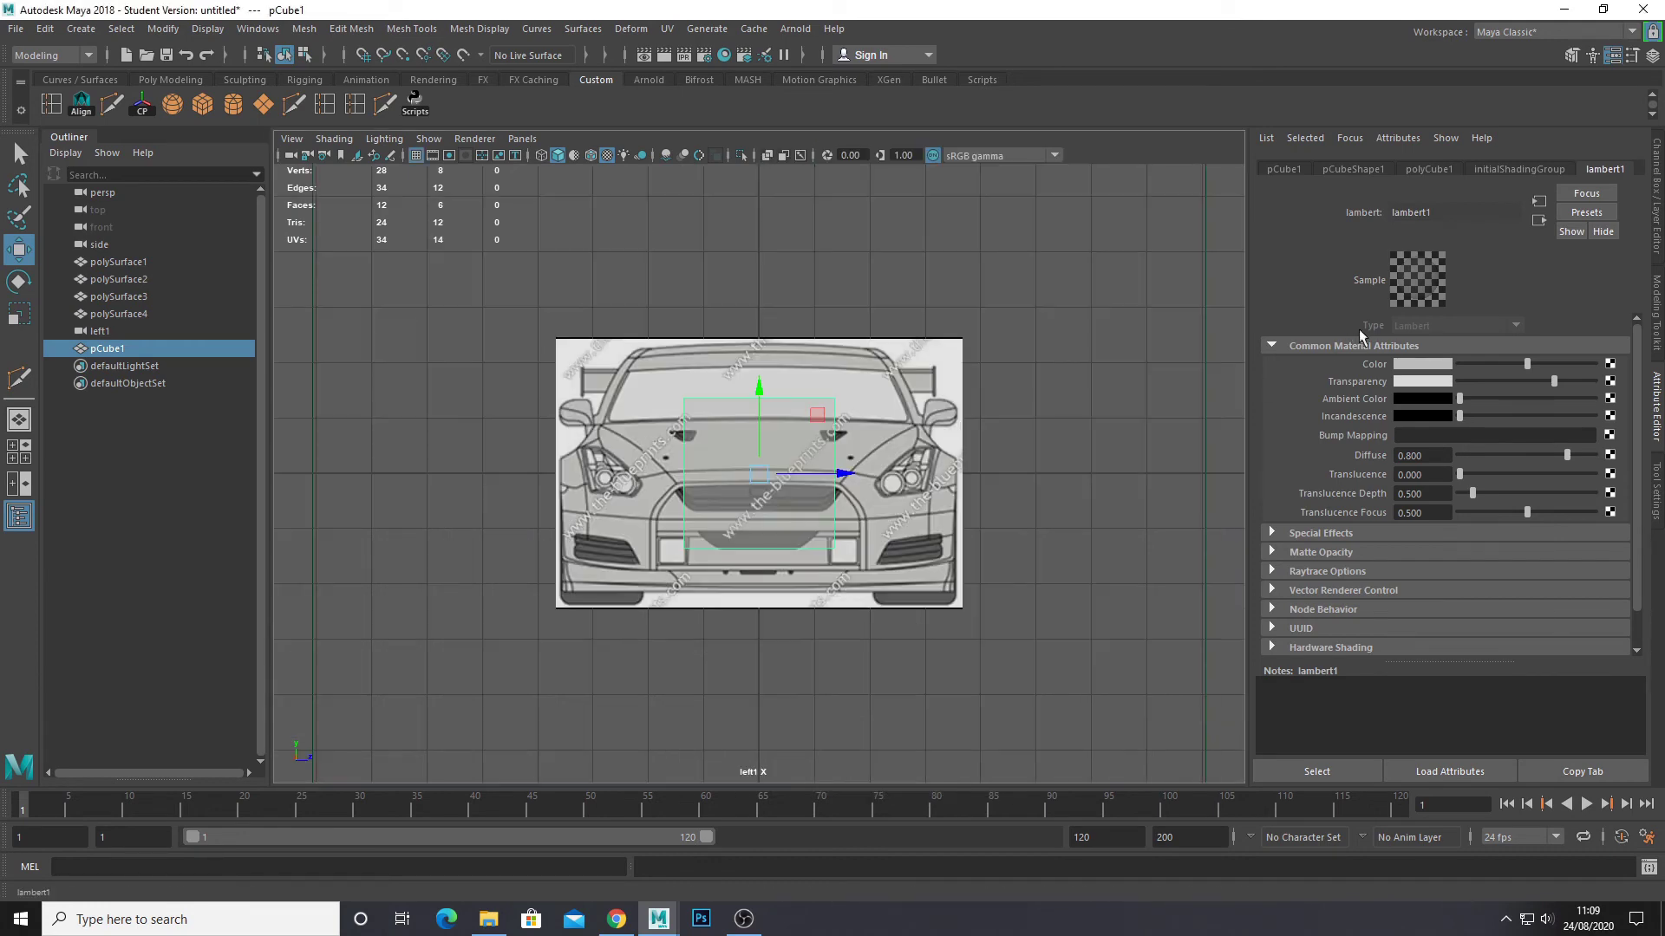
left_click_drag(1521, 373, 1488, 387)
key("space")
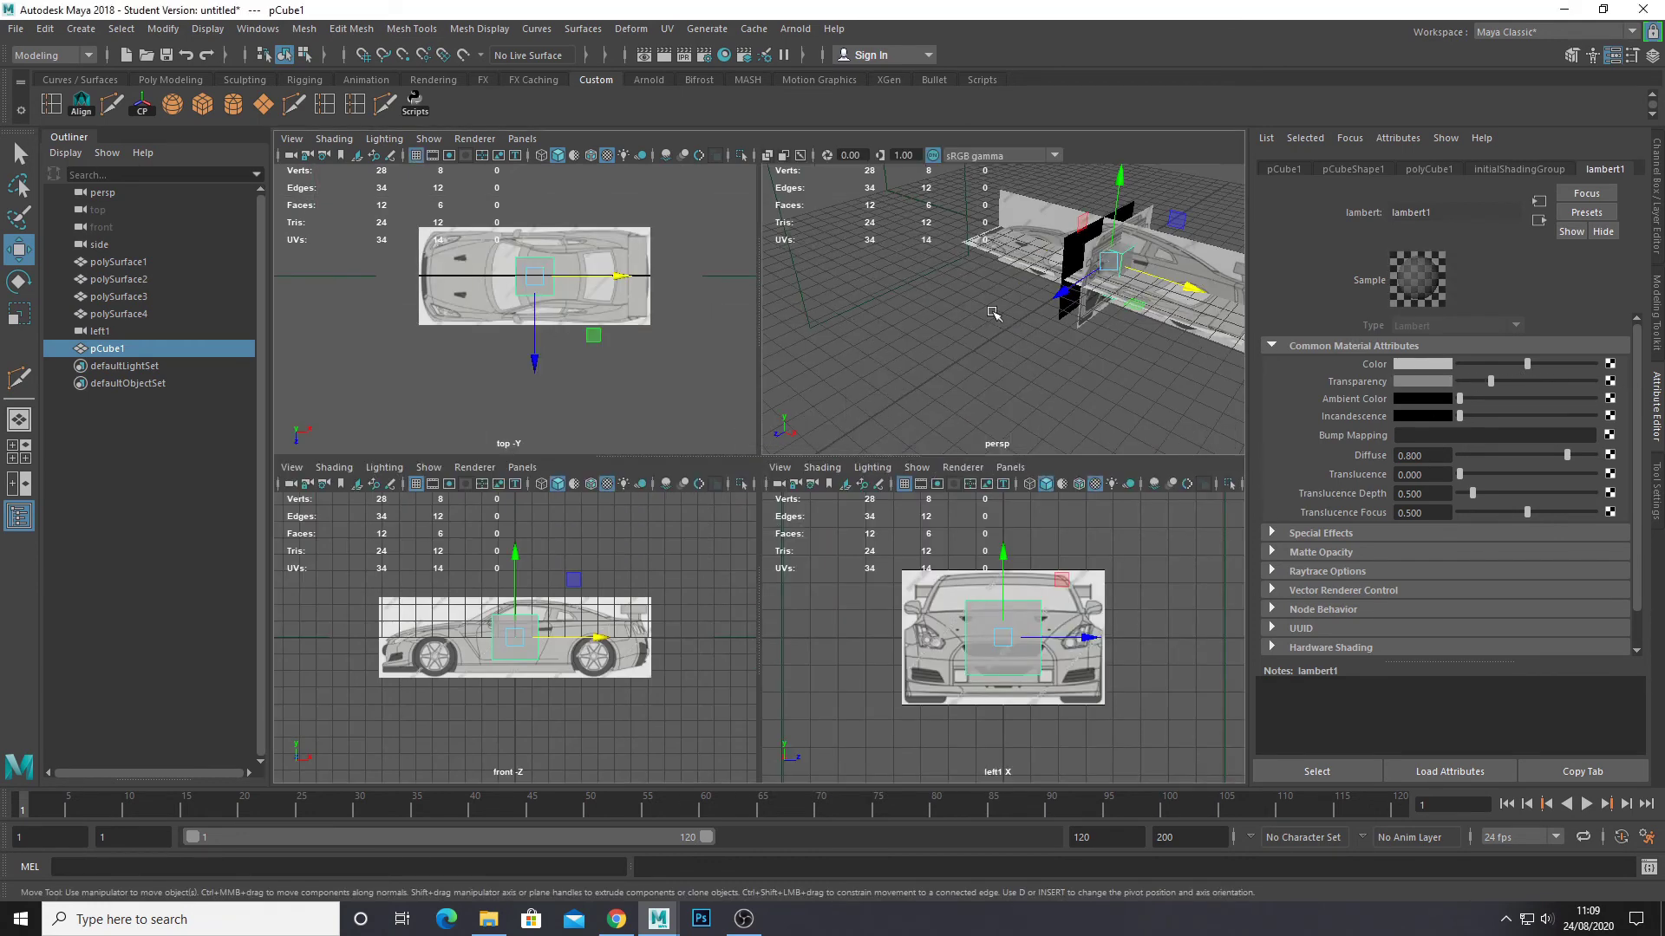
key("space")
left_click_drag(994, 314, 1048, 335, "alt")
key("space")
key("space")
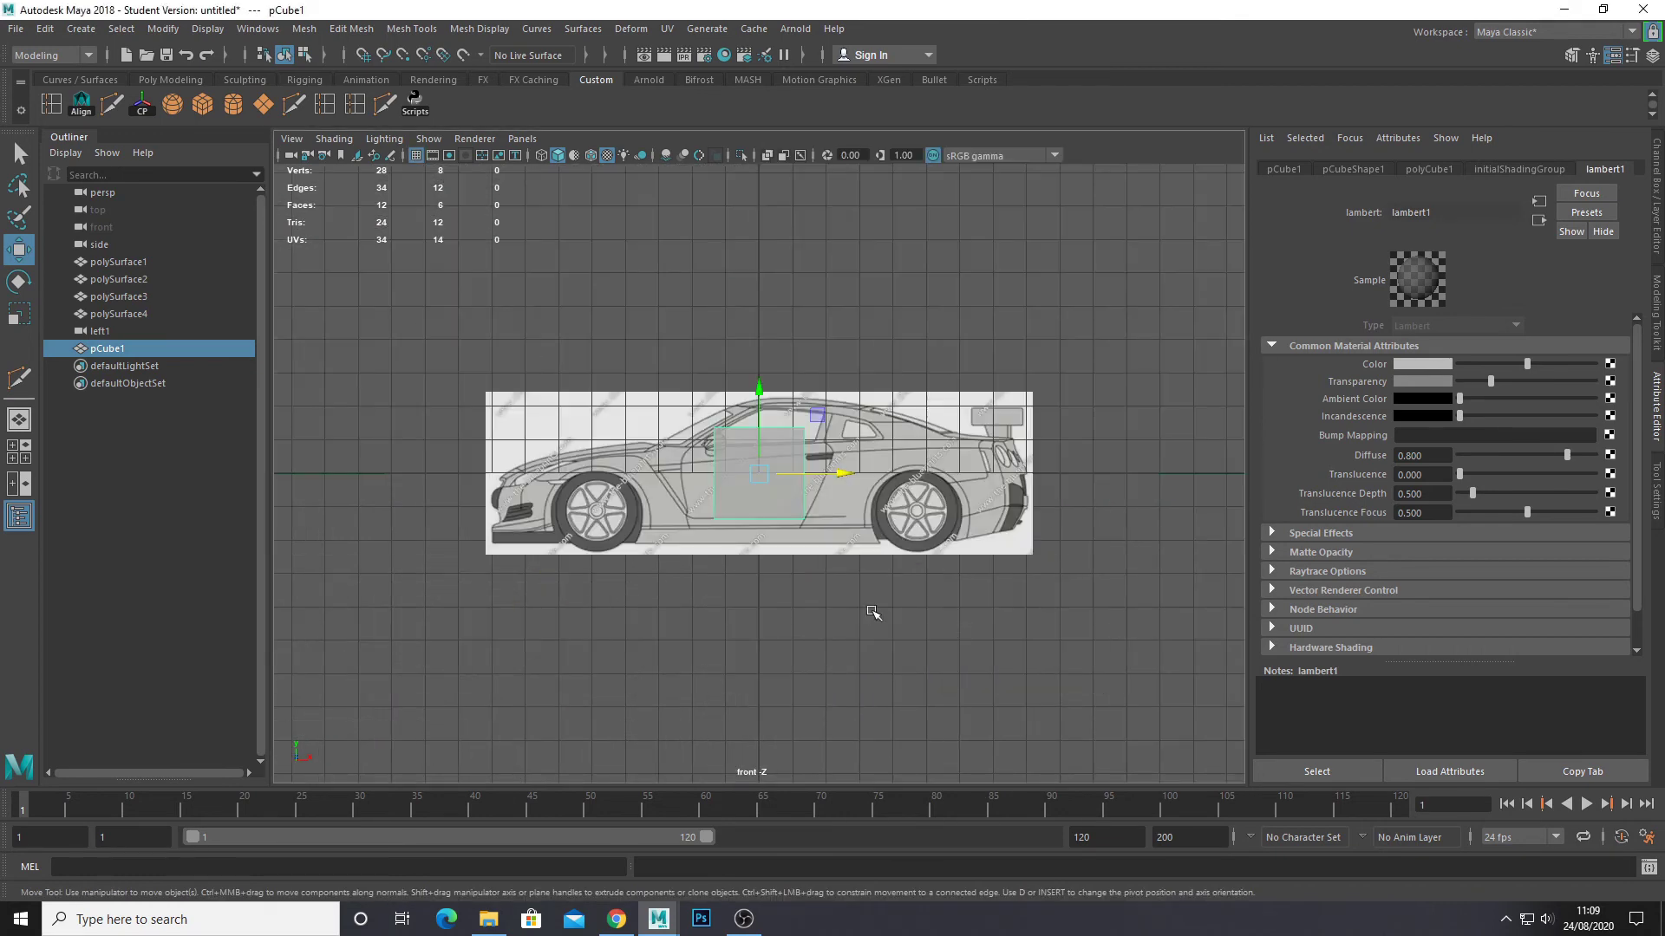
Select all four blueprint planes and assign them to a new display layer.
right_click_drag(721, 415, 610, 372)
left_click_drag(610, 372, 717, 449)
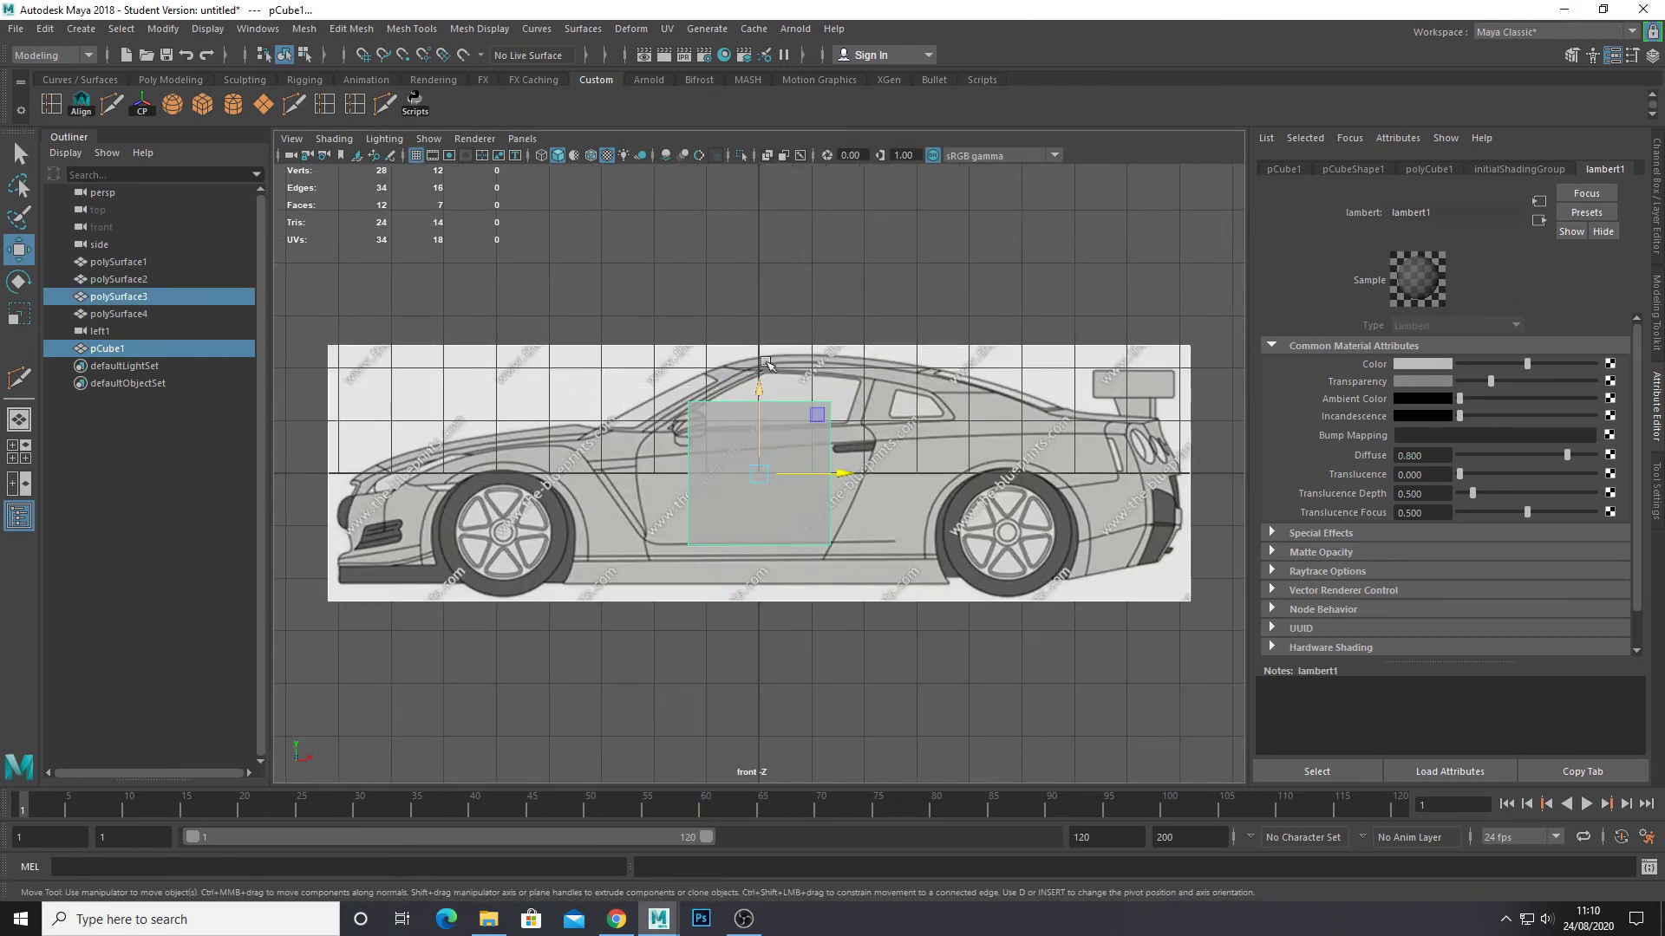
left_click(632, 372)
key("space")
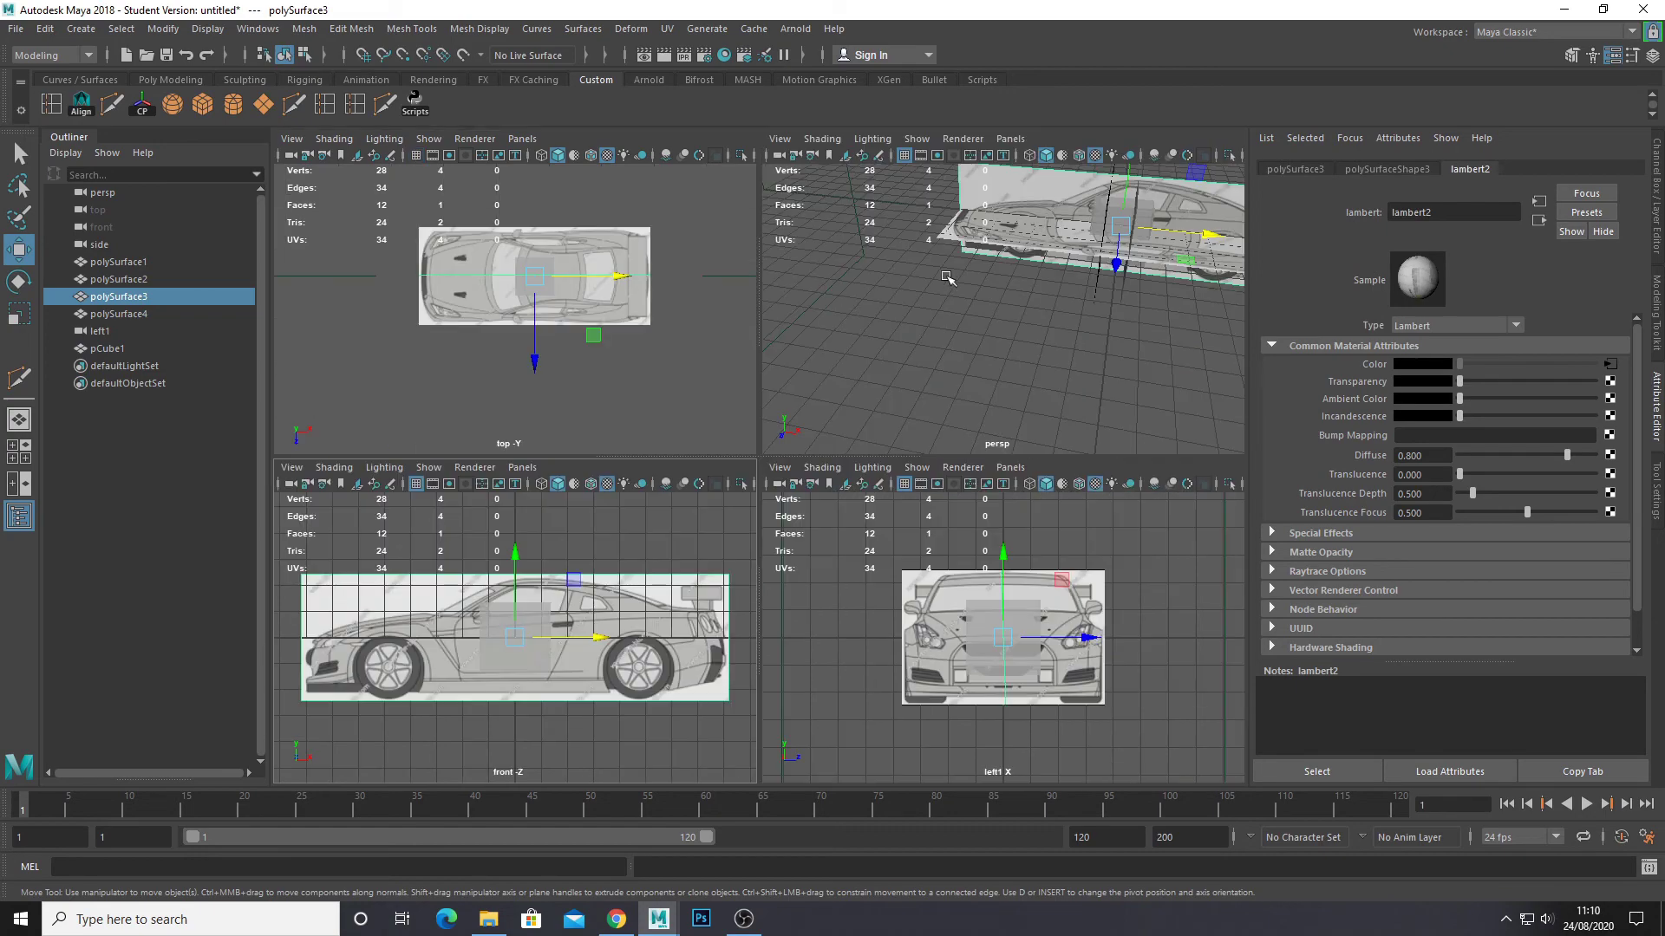
key("space")
left_click_drag(806, 451, 918, 499, "alt")
left_click(918, 498, "shift")
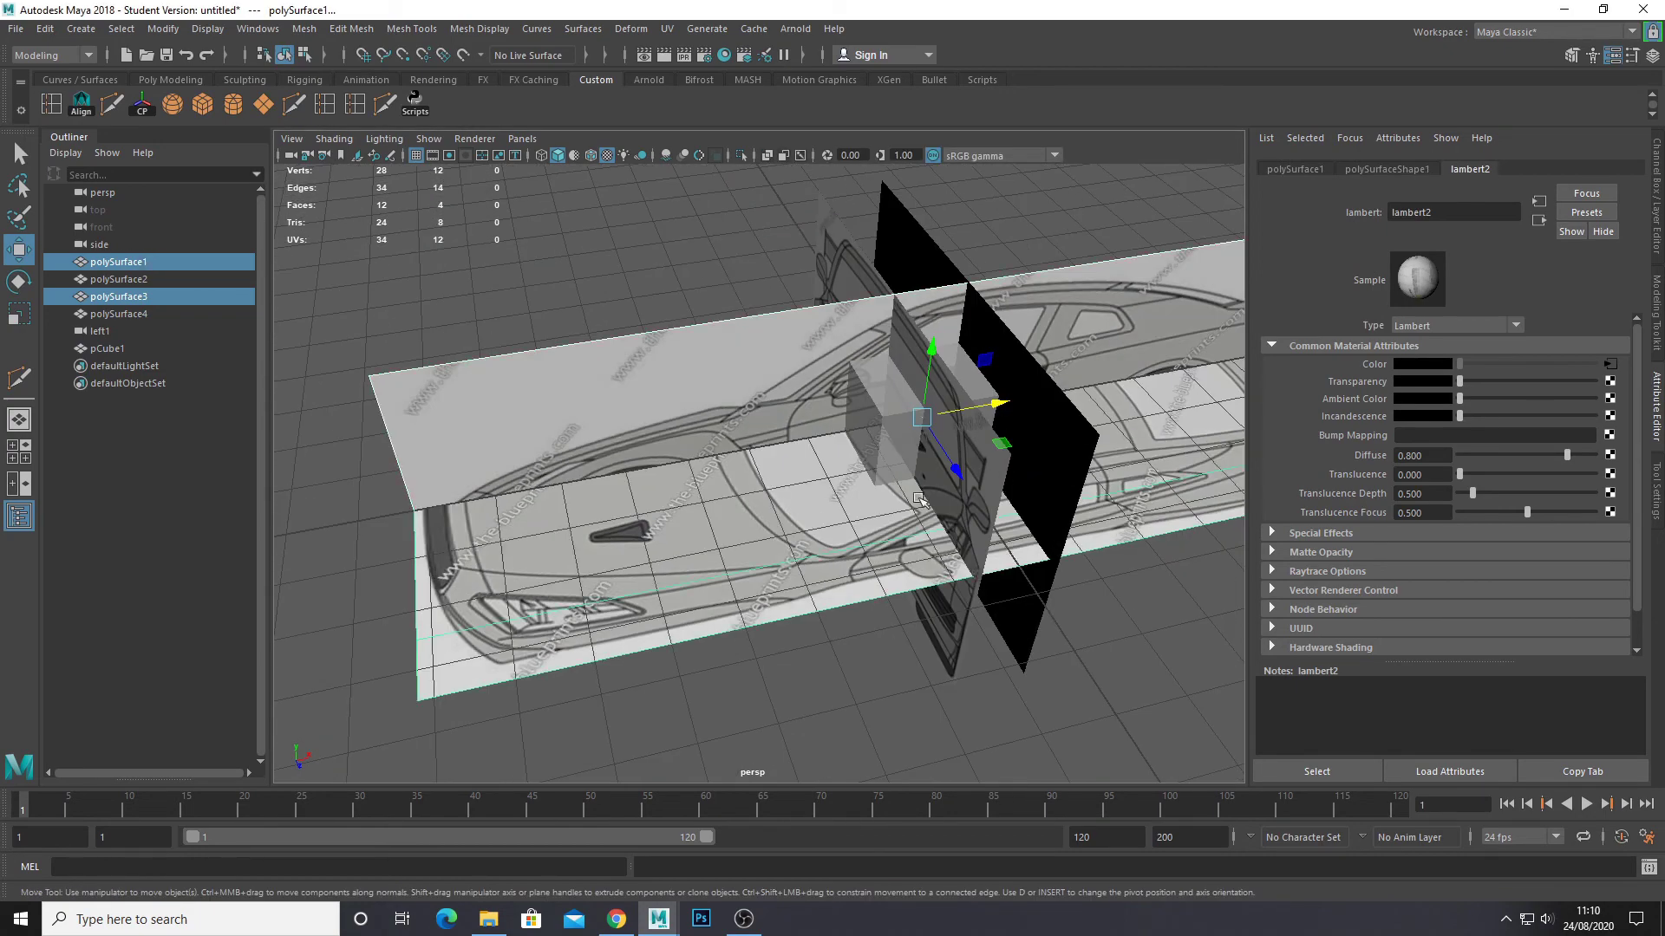
left_click(958, 512, "shift")
left_click(1061, 503, "shift")
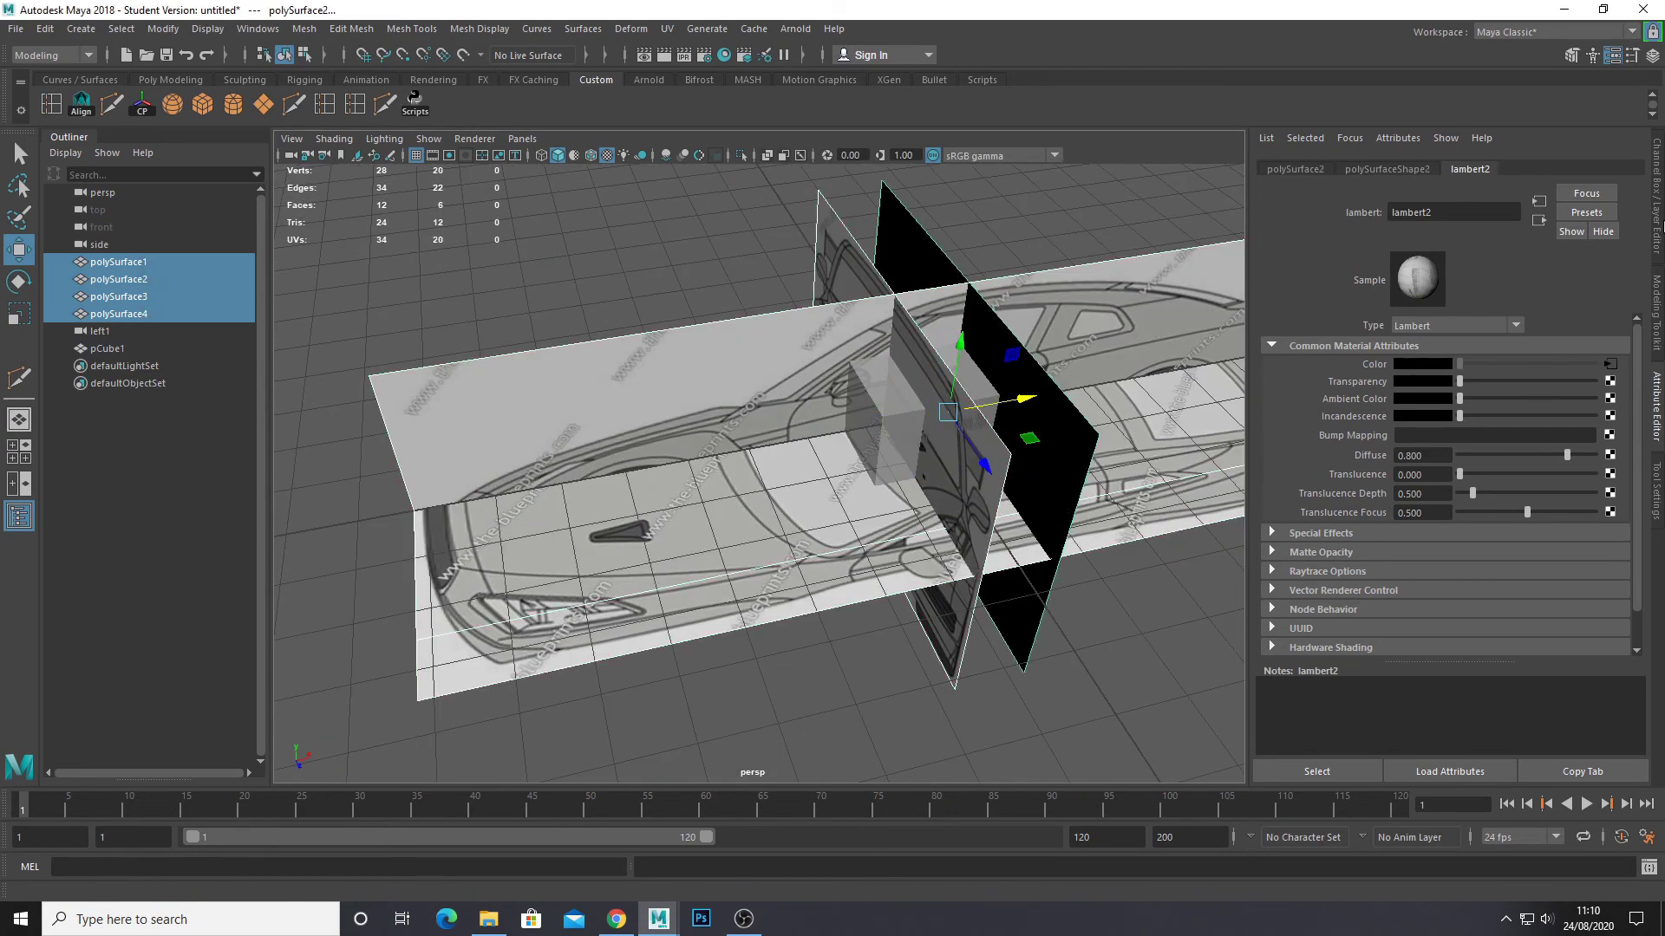
left_click(1657, 204)
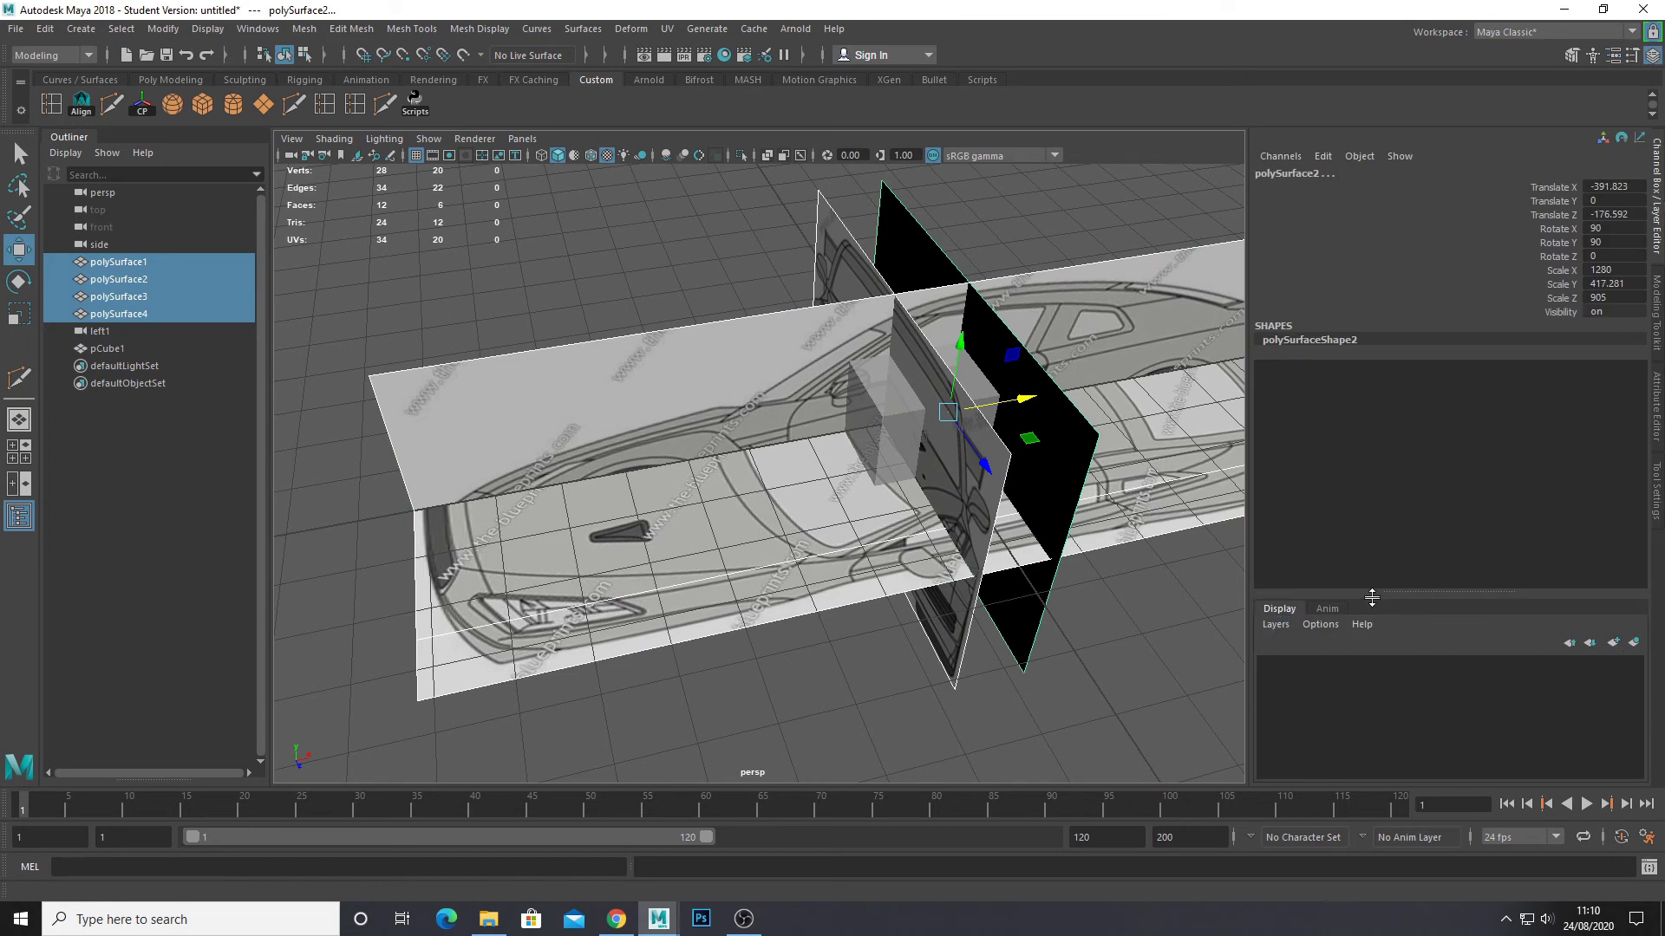
left_click(1634, 642)
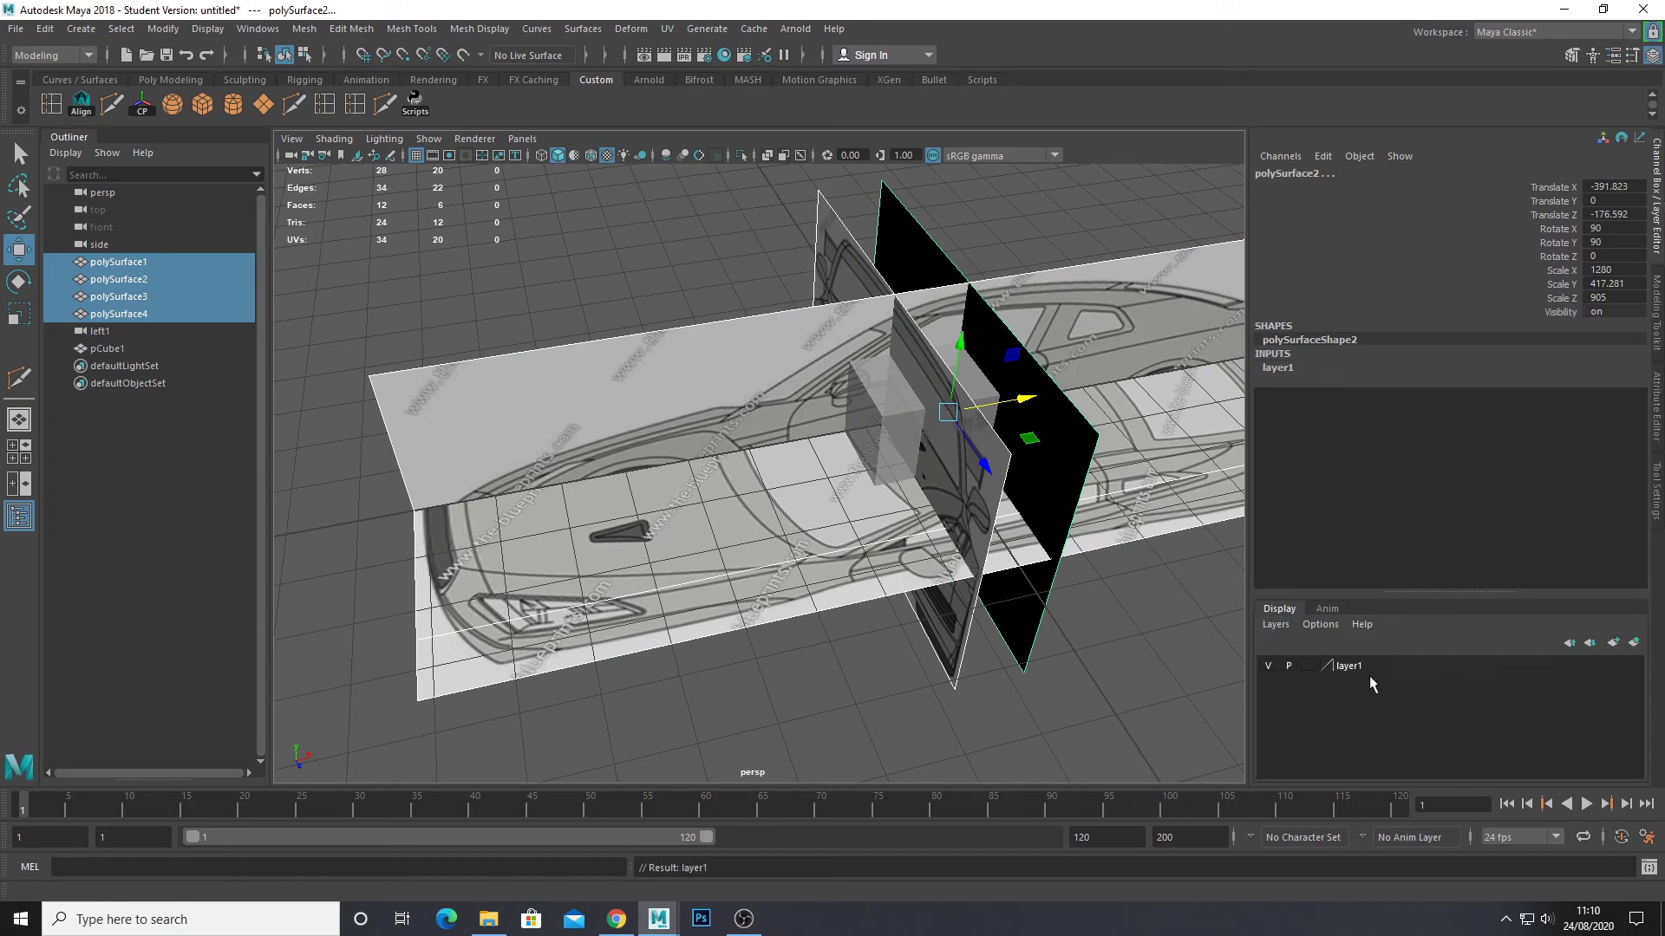
Set the blueprint planes' display layer to Reference mode and hide the layer.
left_click(1309, 665)
left_click(1309, 665)
left_click(1021, 561)
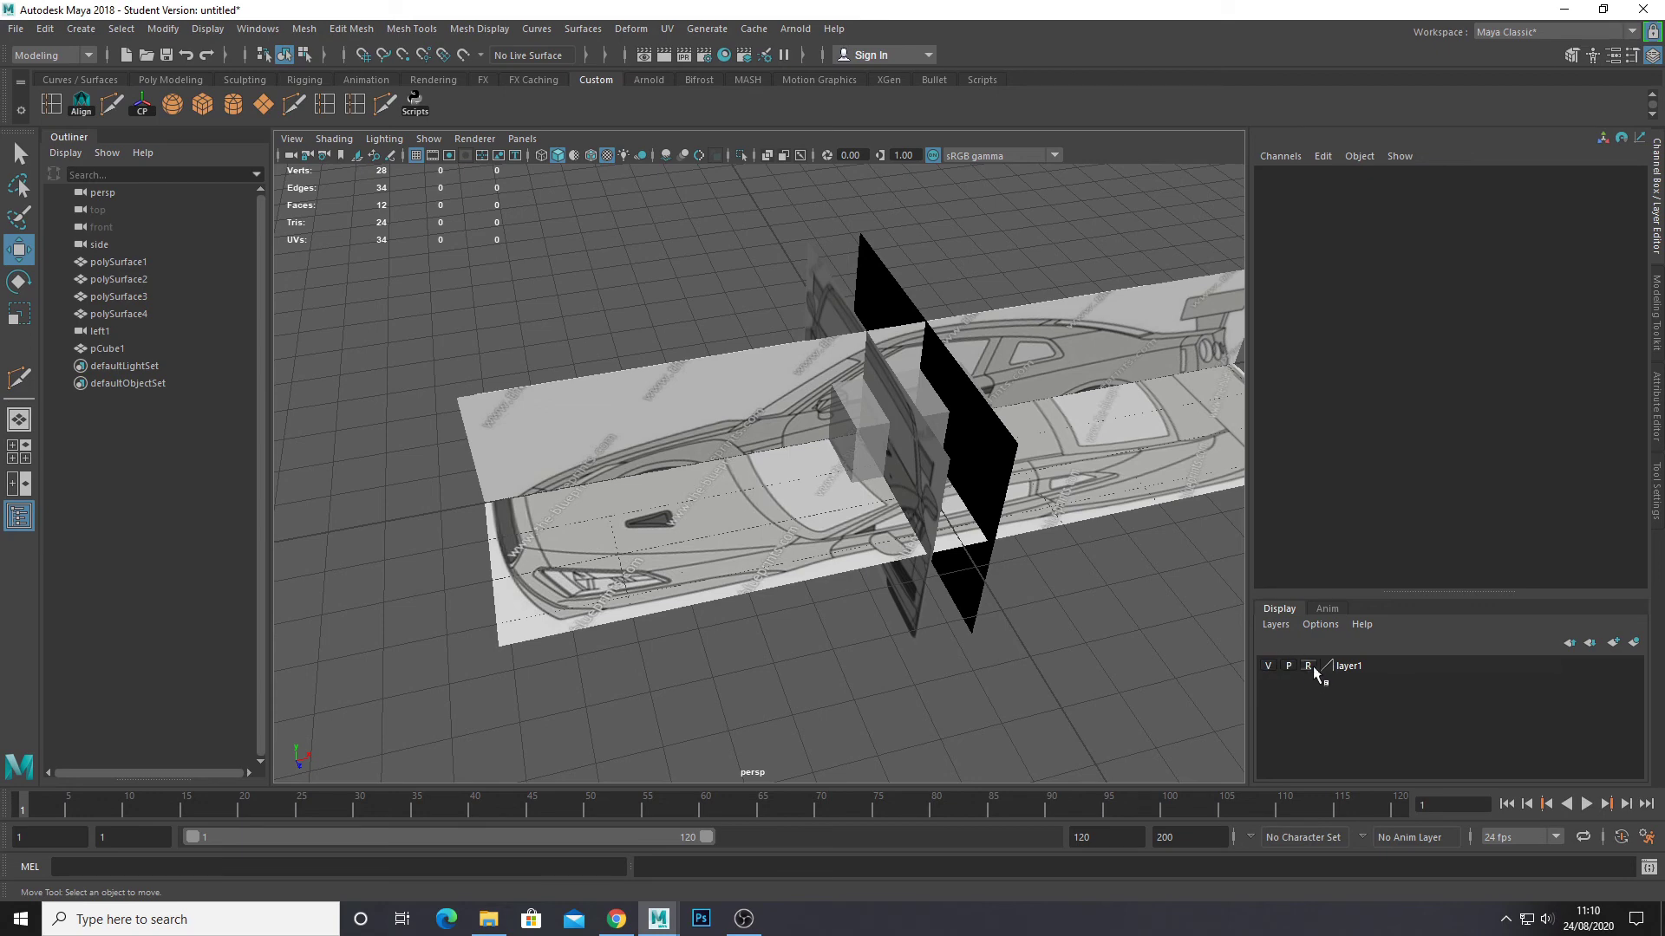
left_click(1271, 666)
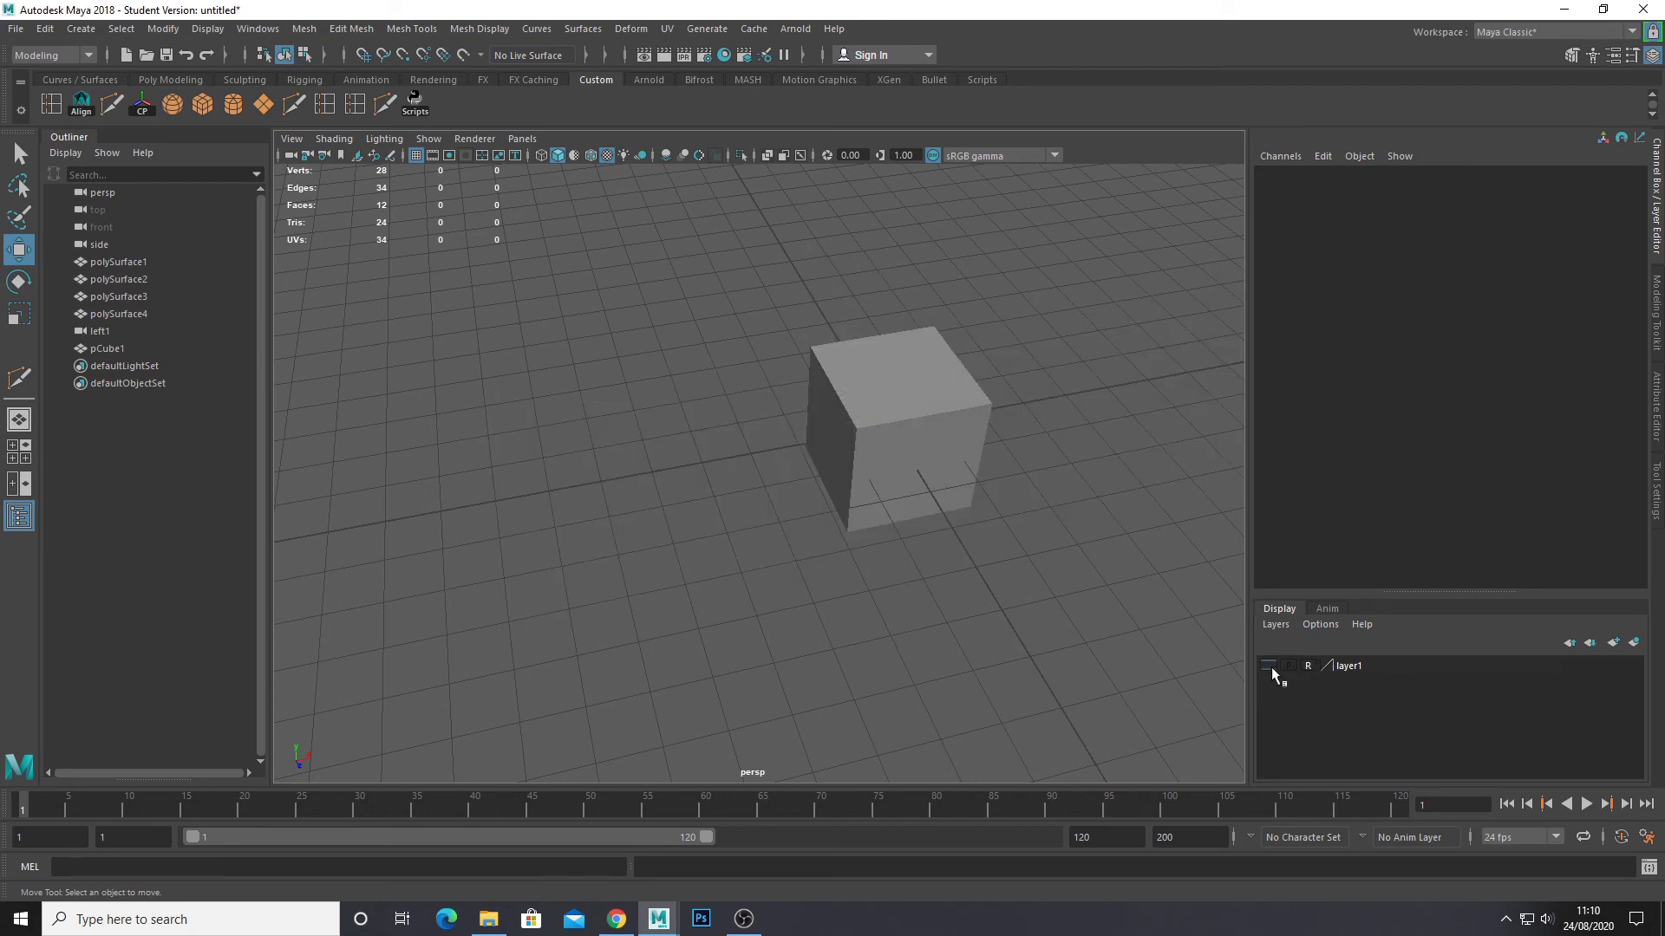